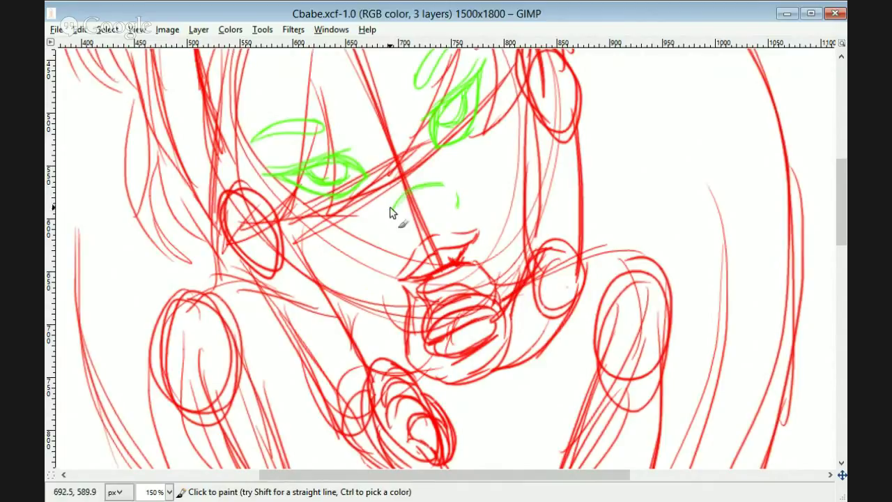
- Ink the nose bridge curve, the nostril mark and the mouth line with its lower edge in blue over the sketch
{"action": "mouse_move", "coordinate": [393, 211]}
{"action": "left_mouse_down"}
{"action": "mouse_move", "coordinate": [406, 189]}
{"action": "mouse_move", "coordinate": [439, 187]}
{"action": "left_mouse_up"}
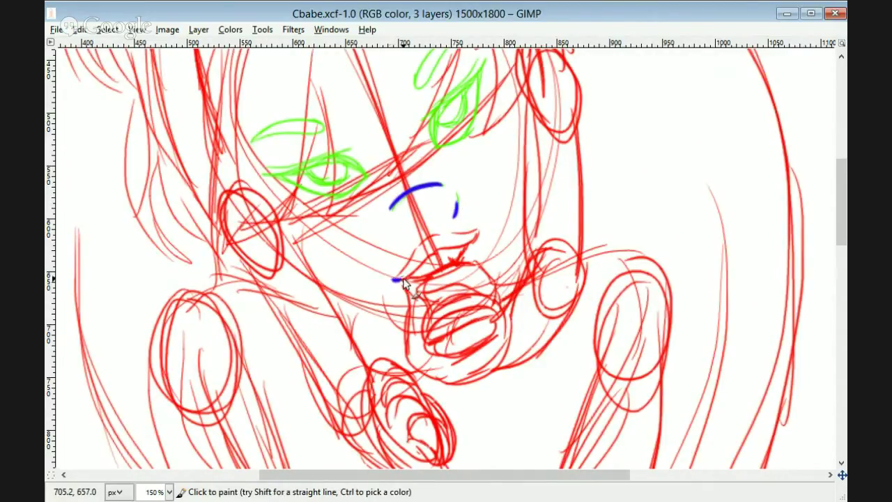
{"action": "mouse_move", "coordinate": [403, 280]}
{"action": "left_mouse_down"}
{"action": "mouse_move", "coordinate": [464, 245]}
{"action": "mouse_move", "coordinate": [413, 252]}
{"action": "mouse_move", "coordinate": [485, 226]}
{"action": "left_mouse_up"}
{"action": "key", "text": "ctrl+z"}
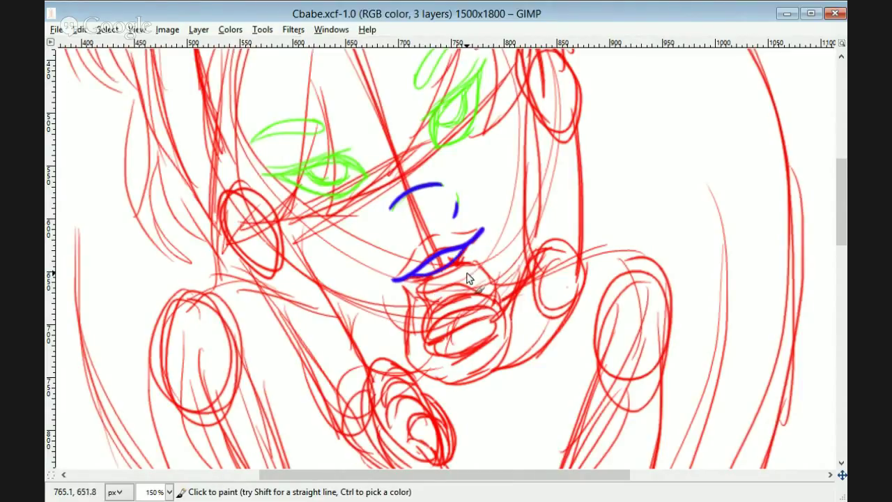
{"action": "scroll", "coordinate": [441, 285], "scroll_direction": "up", "scroll_amount": 4}
{"action": "mouse_move", "coordinate": [474, 202]}
{"action": "left_mouse_down"}
{"action": "mouse_move", "coordinate": [496, 222]}
{"action": "mouse_move", "coordinate": [521, 167]}
{"action": "left_mouse_up"}
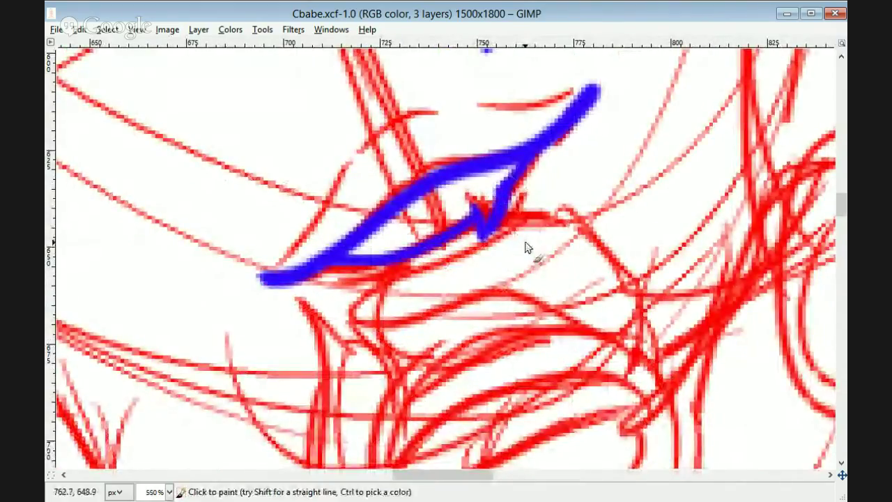
- Ink the upper lip outline in blue from corner to corner and thin the mouth corners with the Eraser
{"action": "mouse_move", "coordinate": [268, 273]}
{"action": "left_mouse_down"}
{"action": "mouse_move", "coordinate": [366, 159]}
{"action": "mouse_move", "coordinate": [550, 101]}
{"action": "left_mouse_up"}
{"action": "scroll", "coordinate": [501, 158], "scroll_direction": "down", "scroll_amount": 3}
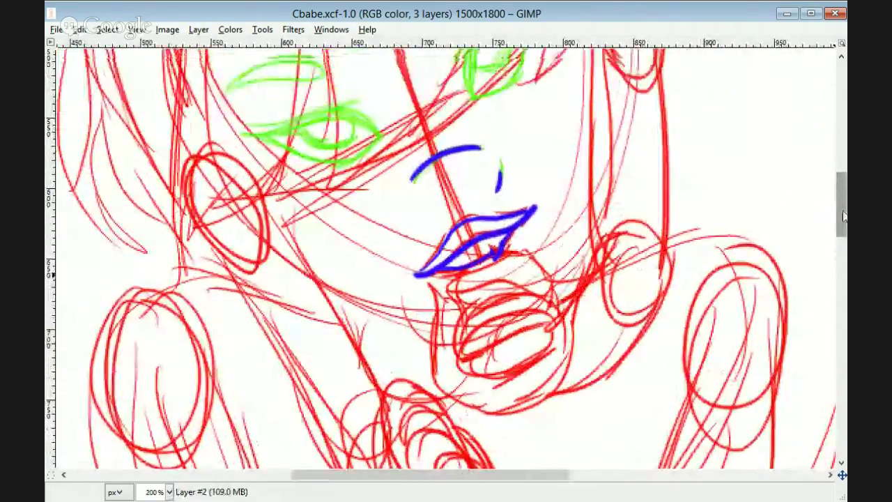
{"action": "scroll", "coordinate": [504, 230], "scroll_direction": "up", "scroll_amount": 2}
{"action": "scroll", "coordinate": [506, 216], "scroll_direction": "up", "scroll_amount": 1}
{"action": "key", "text": "shift+e"}
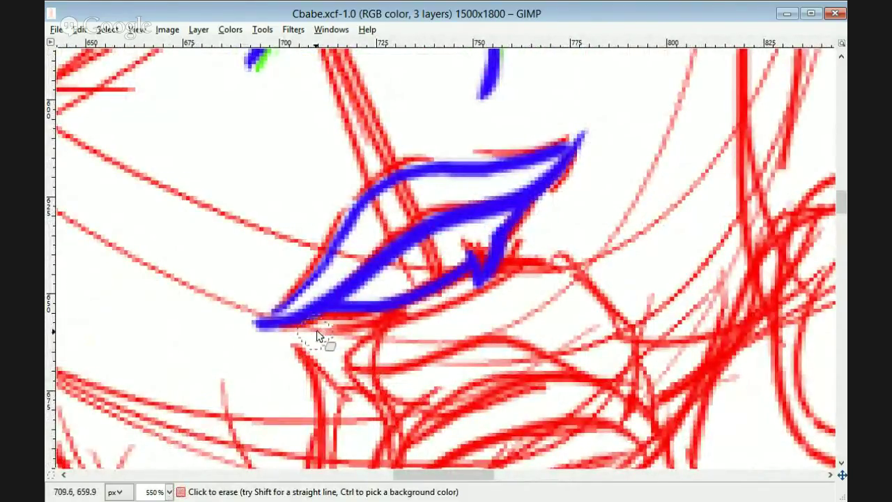
{"action": "scroll", "coordinate": [507, 234], "scroll_direction": "down", "scroll_amount": 4}
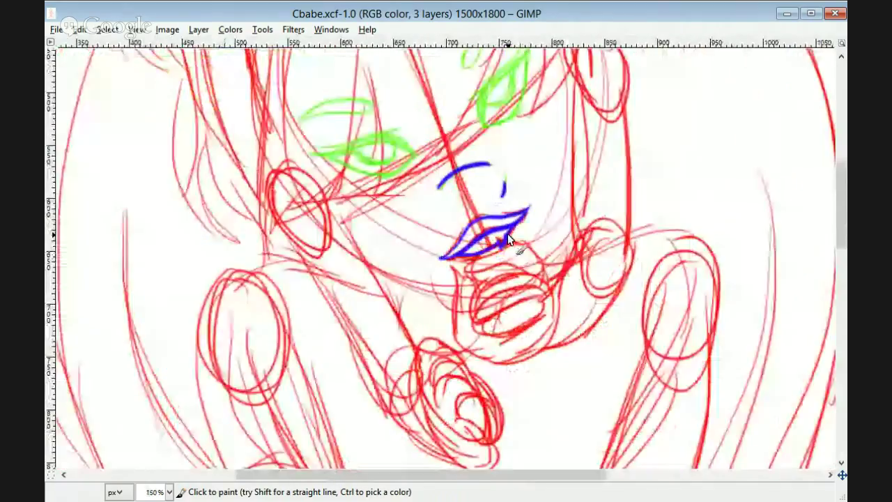
- Ink the jaw contours on both sides of the face in blue and fade the red sketch layer
{"action": "mouse_move", "coordinate": [452, 333]}
{"action": "left_mouse_down"}
{"action": "mouse_move", "coordinate": [372, 368]}
{"action": "mouse_move", "coordinate": [372, 334]}
{"action": "left_mouse_up"}
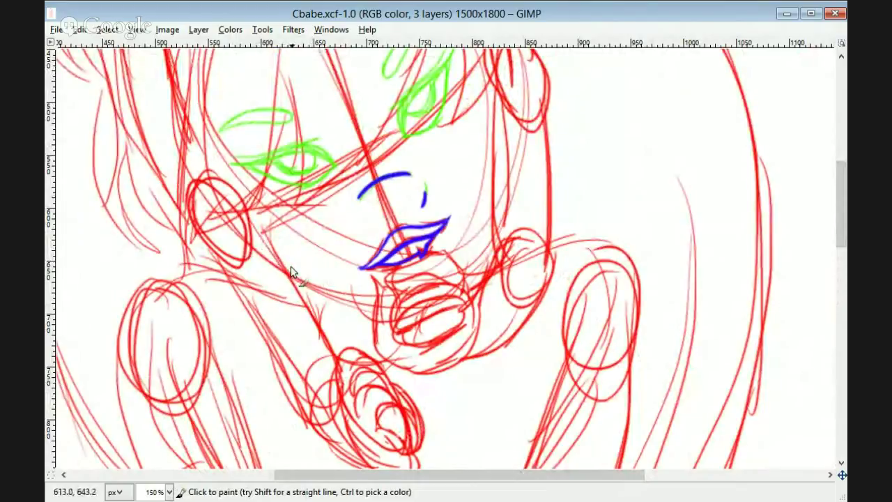
{"action": "mouse_move", "coordinate": [264, 241]}
{"action": "left_mouse_down"}
{"action": "mouse_move", "coordinate": [318, 284]}
{"action": "mouse_move", "coordinate": [383, 307]}
{"action": "left_mouse_up"}
{"action": "mouse_move", "coordinate": [502, 120]}
{"action": "left_mouse_down"}
{"action": "mouse_move", "coordinate": [457, 290]}
{"action": "mouse_move", "coordinate": [492, 211]}
{"action": "mouse_move", "coordinate": [440, 305]}
{"action": "left_mouse_up"}
{"action": "key", "text": "ctrl+z"}
{"action": "key", "text": "ctrl+z"}
{"action": "key", "text": "shift+e"}
{"action": "key", "text": "p"}
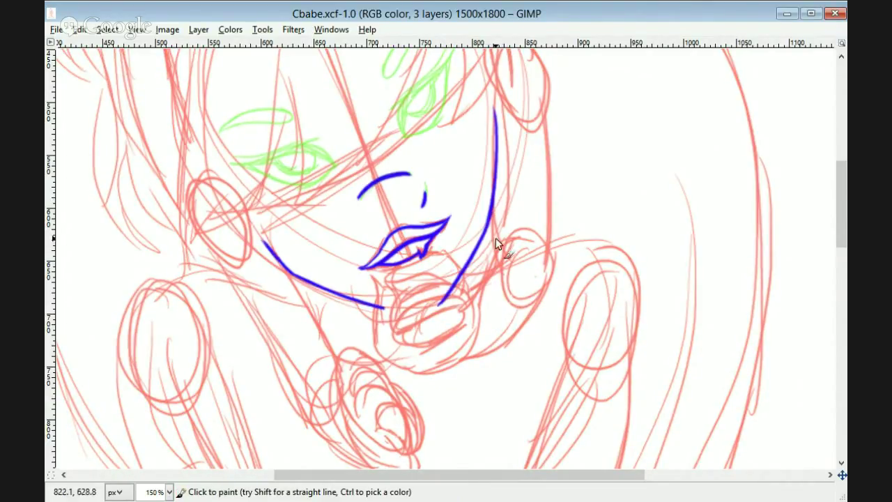
- Ink the face's right-hand eye with its outline, iris and pupil, plus the eyebrow above it, following the green guides
{"action": "left_click_drag", "start_coordinate": [843, 199], "coordinate": [845, 171]}
{"action": "mouse_move", "coordinate": [402, 244]}
{"action": "left_mouse_down"}
{"action": "mouse_move", "coordinate": [402, 275]}
{"action": "mouse_move", "coordinate": [452, 190]}
{"action": "mouse_move", "coordinate": [402, 265]}
{"action": "left_mouse_up"}
{"action": "mouse_move", "coordinate": [450, 195]}
{"action": "left_mouse_down"}
{"action": "mouse_move", "coordinate": [434, 251]}
{"action": "mouse_move", "coordinate": [457, 184]}
{"action": "left_mouse_up"}
{"action": "key", "text": "ctrl+z"}
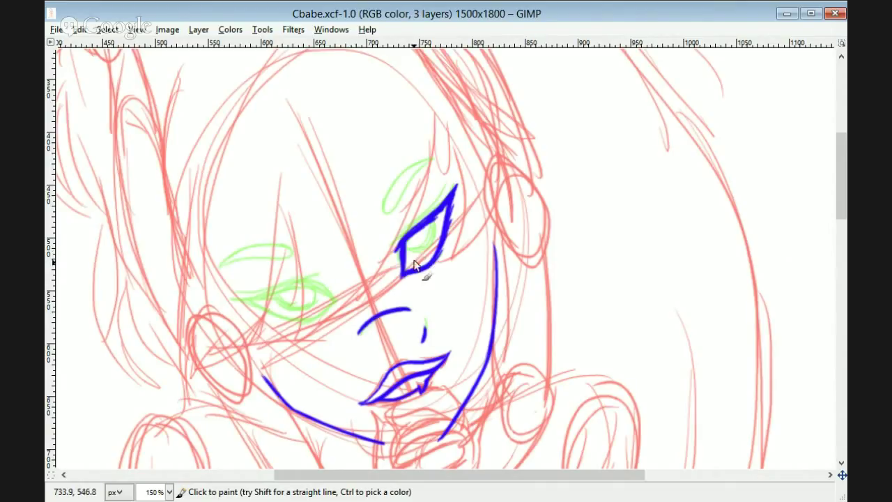
{"action": "left_click_drag", "start_coordinate": [406, 263], "coordinate": [435, 219]}
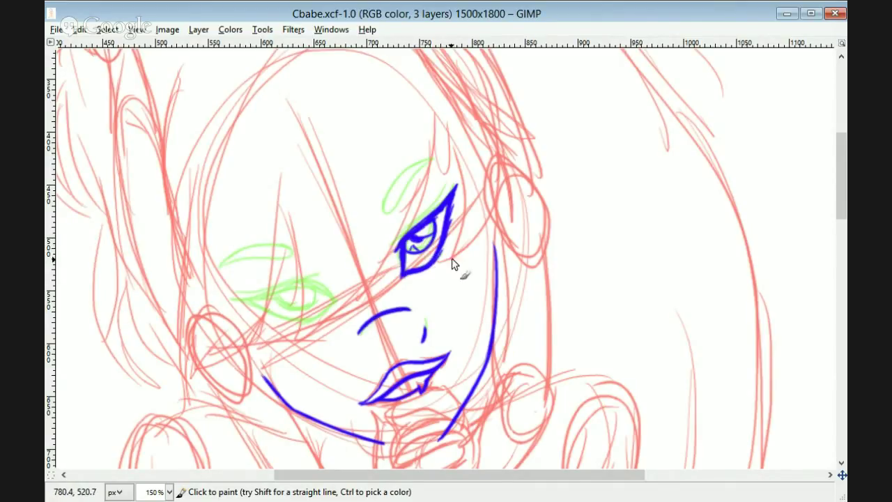
{"action": "left_click_drag", "start_coordinate": [390, 216], "coordinate": [462, 149]}
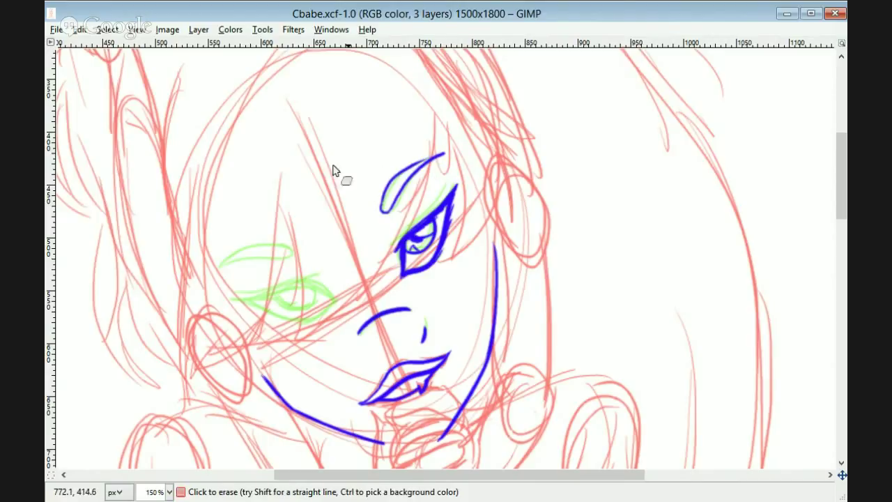
- Copy the inked eye and eyebrow with a freehand selection, flip the pasted copy horizontally and move it over the other eye guide
{"action": "key", "text": "f"}
{"action": "left_click_drag", "start_coordinate": [477, 140], "coordinate": [480, 141]}
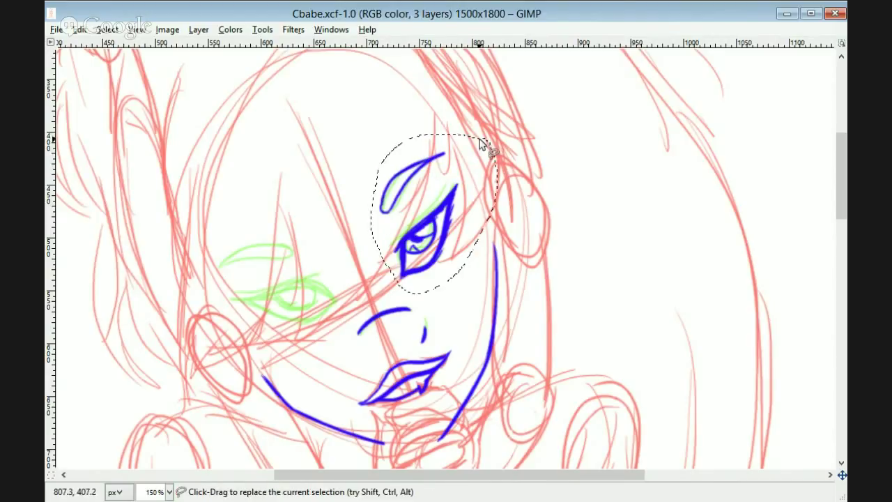
{"action": "key", "text": "ctrl+c"}
{"action": "key", "text": "ctrl+v"}
{"action": "key", "text": "shift+f"}
{"action": "left_click", "coordinate": [444, 161]}
{"action": "key", "text": "m"}
{"action": "left_click_drag", "start_coordinate": [459, 237], "coordinate": [307, 295]}
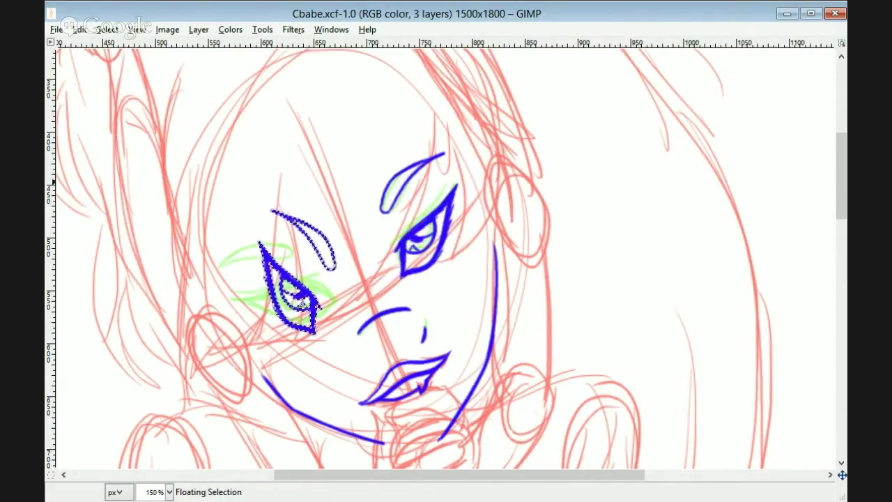
- Rotate and position the flipped eye and eyebrow to match the green guide, and merge the pasted layer into the line art
{"action": "key", "text": "shift+r"}
{"action": "left_click_drag", "start_coordinate": [446, 271], "coordinate": [408, 154]}
{"action": "key", "text": "Return"}
{"action": "key", "text": "m"}
{"action": "left_click_drag", "start_coordinate": [345, 280], "coordinate": [333, 304]}
{"action": "key", "text": "shift+r"}
{"action": "left_click_drag", "start_coordinate": [392, 266], "coordinate": [391, 262]}
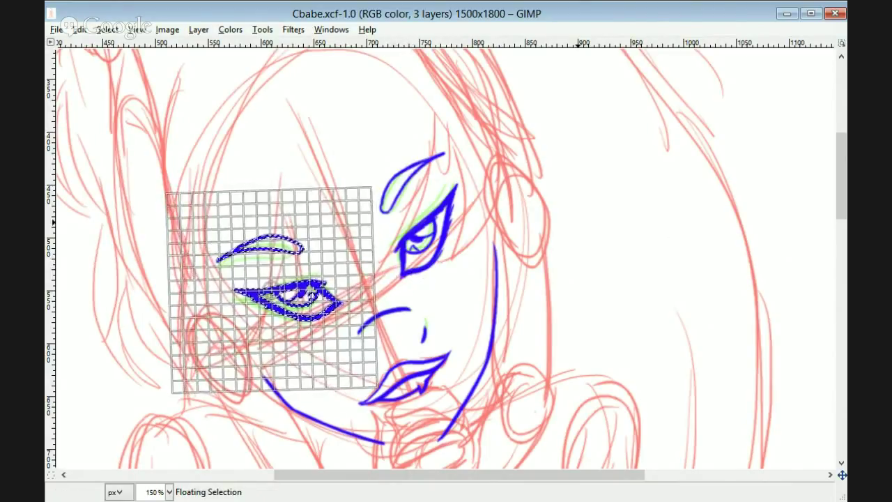
{"action": "key", "text": "Return"}
{"action": "key", "text": "m"}
{"action": "left_click_drag", "start_coordinate": [339, 303], "coordinate": [332, 307]}
{"action": "key", "text": "ctrl+shift+n"}
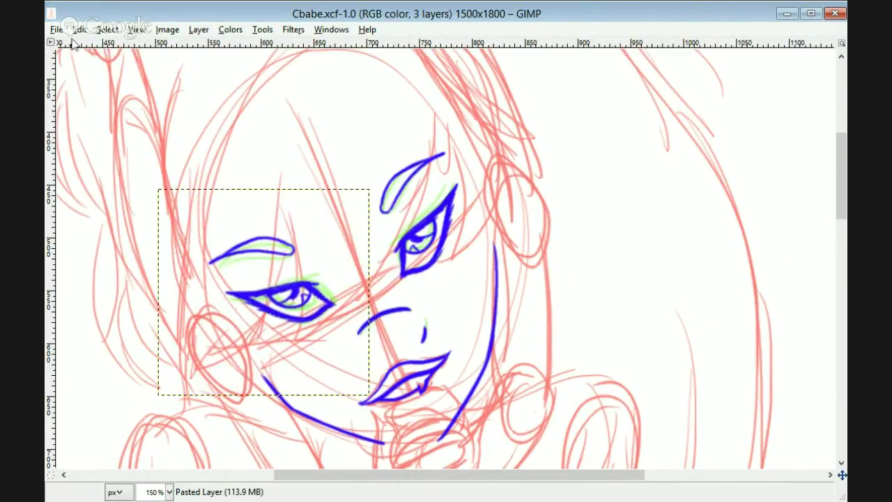
{"action": "key", "text": "ctrl+shift+m"}
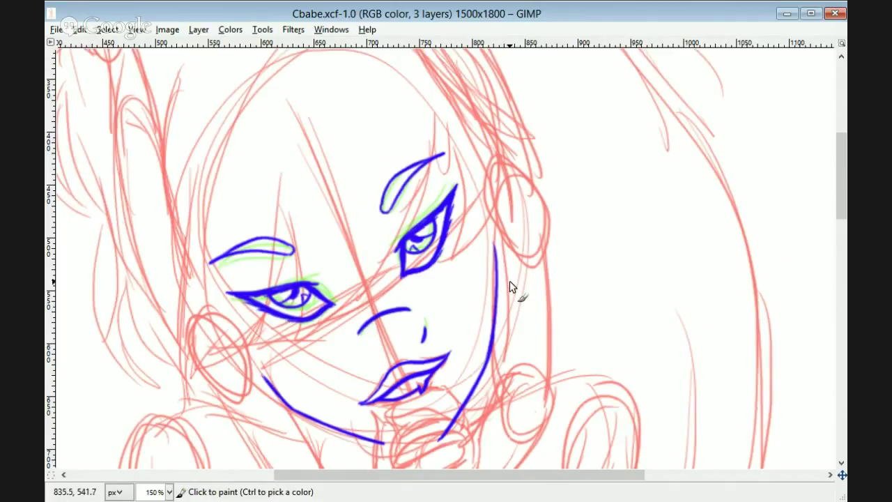
- Ink the swept hair strand at the head's upper right, with its flicked tips and the pointed lock beside the temple
{"action": "scroll", "coordinate": [589, 241], "scroll_direction": "up", "scroll_amount": 3}
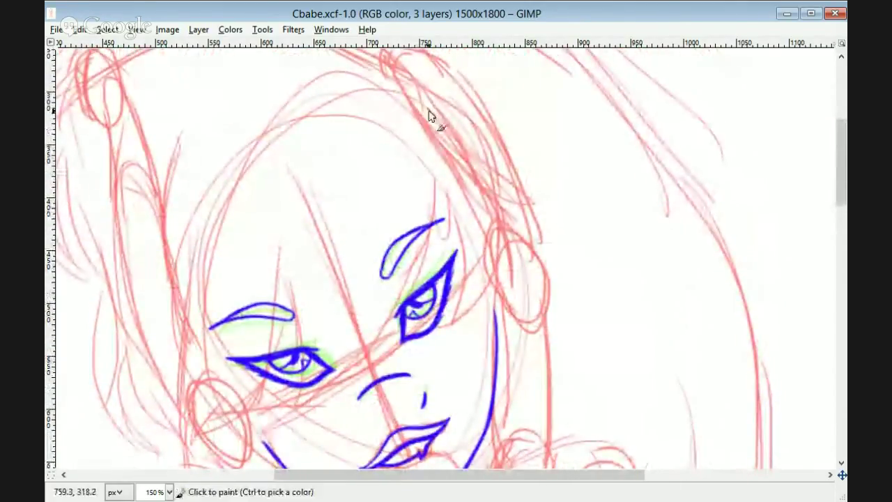
{"action": "mouse_move", "coordinate": [418, 101]}
{"action": "left_mouse_down"}
{"action": "mouse_move", "coordinate": [547, 184]}
{"action": "mouse_move", "coordinate": [501, 252]}
{"action": "left_mouse_up"}
{"action": "key", "text": "ctrl+z"}
{"action": "mouse_move", "coordinate": [522, 199]}
{"action": "left_mouse_down"}
{"action": "mouse_move", "coordinate": [494, 281]}
{"action": "mouse_move", "coordinate": [497, 227]}
{"action": "left_mouse_up"}
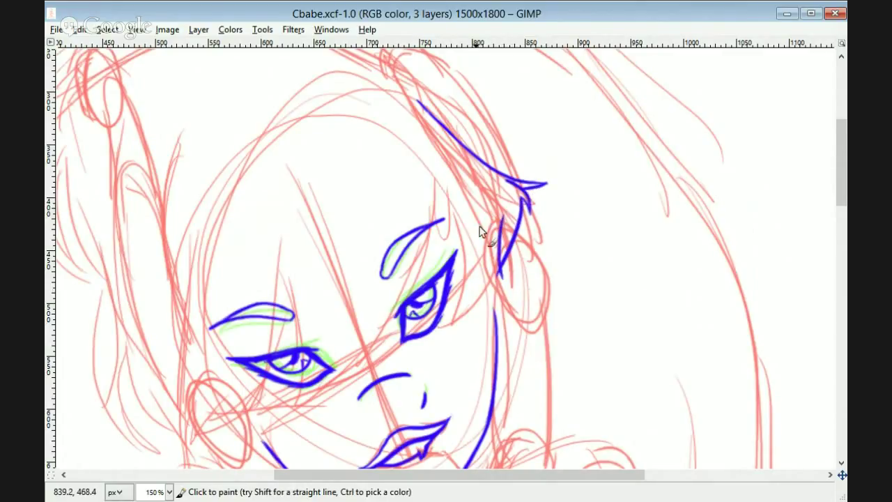
{"action": "key", "text": "ctrl+z"}
{"action": "left_click_drag", "start_coordinate": [495, 285], "coordinate": [496, 228]}
- Ink the fringe sweeping across the right-hand eye and down over the nose bridge toward the other eye
{"action": "left_click_drag", "start_coordinate": [479, 301], "coordinate": [420, 355]}
{"action": "left_click_drag", "start_coordinate": [421, 356], "coordinate": [453, 206]}
{"action": "mouse_move", "coordinate": [443, 246]}
{"action": "left_mouse_down"}
{"action": "mouse_move", "coordinate": [387, 338]}
{"action": "mouse_move", "coordinate": [333, 383]}
{"action": "left_mouse_up"}
{"action": "left_click_drag", "start_coordinate": [375, 282], "coordinate": [323, 401]}
{"action": "key", "text": "ctrl+z"}
- Ink the fringe's lower edge beneath the left-hand eye, with short pointed strands crossing that eye
{"action": "scroll", "coordinate": [495, 329], "scroll_direction": "down", "scroll_amount": 2}
{"action": "left_click_drag", "start_coordinate": [324, 291], "coordinate": [231, 324]}
{"action": "left_click_drag", "start_coordinate": [281, 295], "coordinate": [329, 202]}
{"action": "key", "text": "ctrl+z"}
{"action": "left_click_drag", "start_coordinate": [308, 287], "coordinate": [332, 235]}
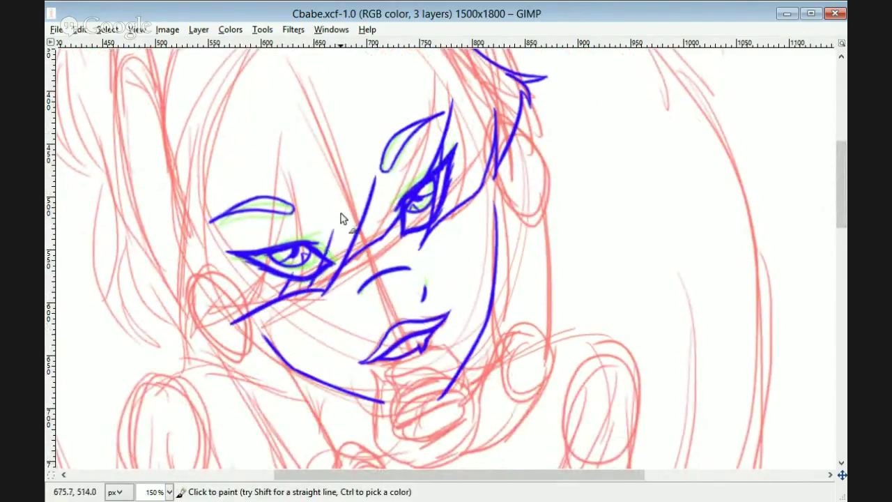
{"action": "left_click_drag", "start_coordinate": [343, 202], "coordinate": [322, 268]}
{"action": "key", "text": "ctrl+z"}
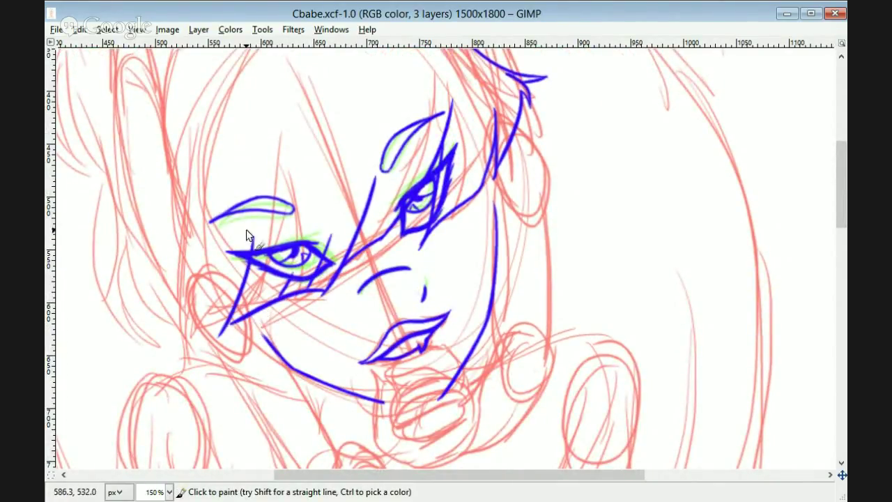
{"action": "left_click_drag", "start_coordinate": [259, 329], "coordinate": [191, 341]}
{"action": "mouse_move", "coordinate": [199, 155]}
{"action": "left_mouse_down"}
{"action": "mouse_move", "coordinate": [198, 243]}
{"action": "mouse_move", "coordinate": [186, 340]}
{"action": "left_mouse_up"}
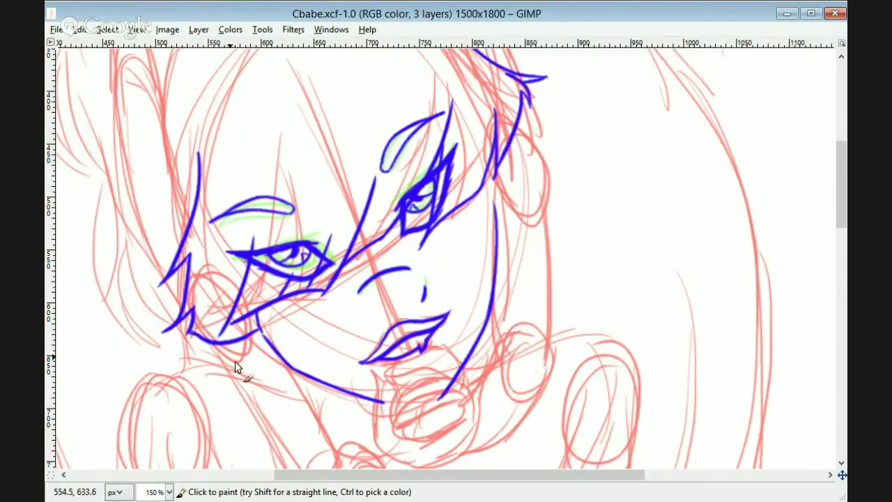
{"action": "key", "text": "ctrl+z"}
{"action": "mouse_move", "coordinate": [194, 243]}
{"action": "left_mouse_down"}
{"action": "mouse_move", "coordinate": [190, 329]}
{"action": "mouse_move", "coordinate": [199, 340]}
{"action": "left_mouse_up"}
{"action": "key", "text": "shift+e"}
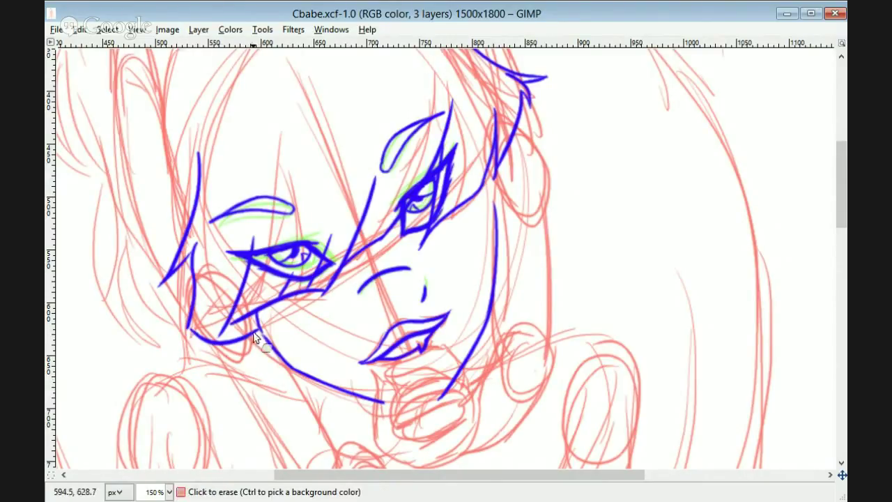
{"action": "key", "text": "p"}
{"action": "key", "text": "ctrl+z"}
{"action": "key", "text": "ctrl+z"}
{"action": "key", "text": "ctrl+z"}
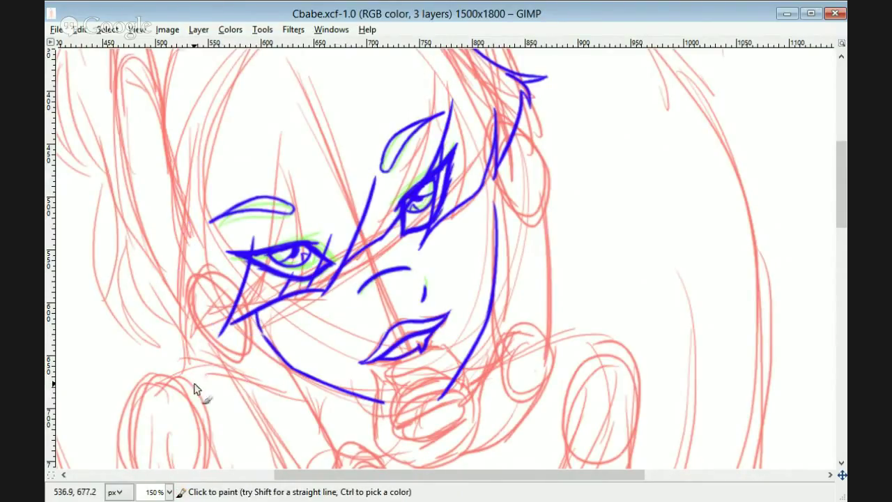
- Ink the long hair strands framing both sides of the face, with pointed tips beside each cheek
{"action": "left_click_drag", "start_coordinate": [199, 147], "coordinate": [193, 327]}
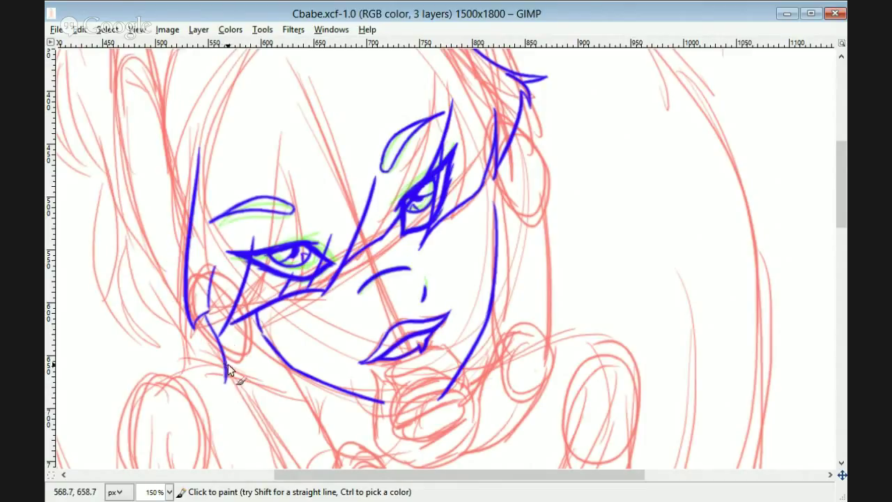
{"action": "left_click_drag", "start_coordinate": [485, 188], "coordinate": [499, 252]}
{"action": "left_click_drag", "start_coordinate": [517, 126], "coordinate": [506, 221]}
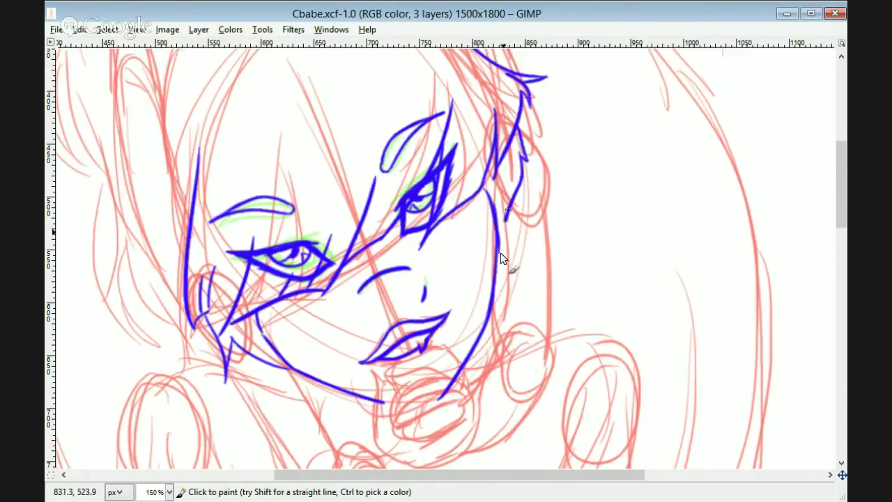
{"action": "scroll", "coordinate": [568, 273], "scroll_direction": "up", "scroll_amount": 5}
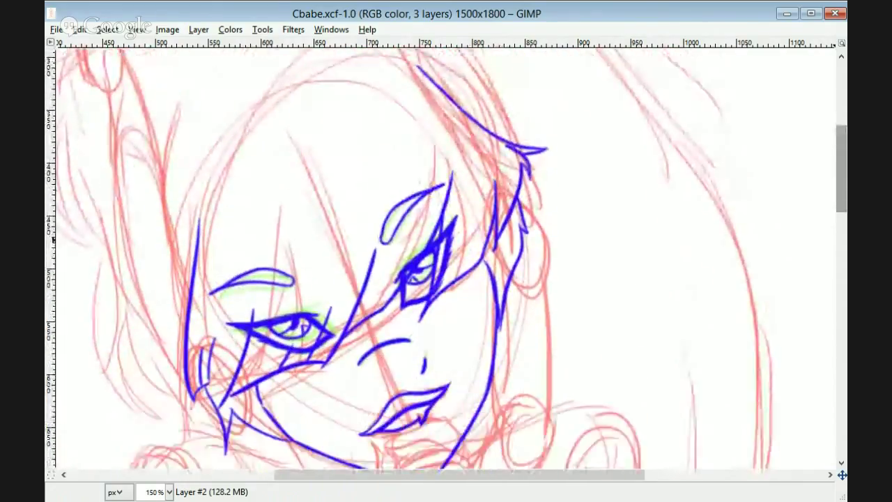
{"action": "left_click_drag", "start_coordinate": [188, 386], "coordinate": [167, 174]}
- Ink the short strand beside the right-hand jaw and the small oval with its short line next to it
{"action": "scroll", "coordinate": [177, 279], "scroll_direction": "down", "scroll_amount": 7}
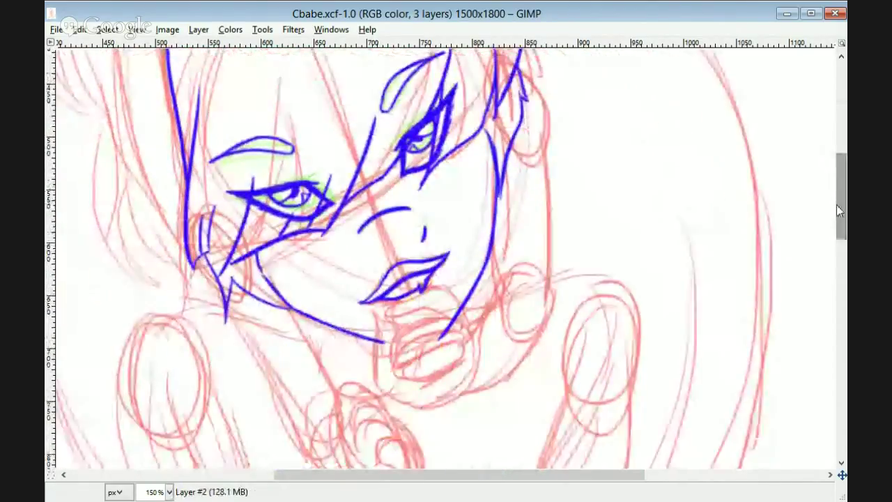
{"action": "left_click_drag", "start_coordinate": [495, 264], "coordinate": [482, 315]}
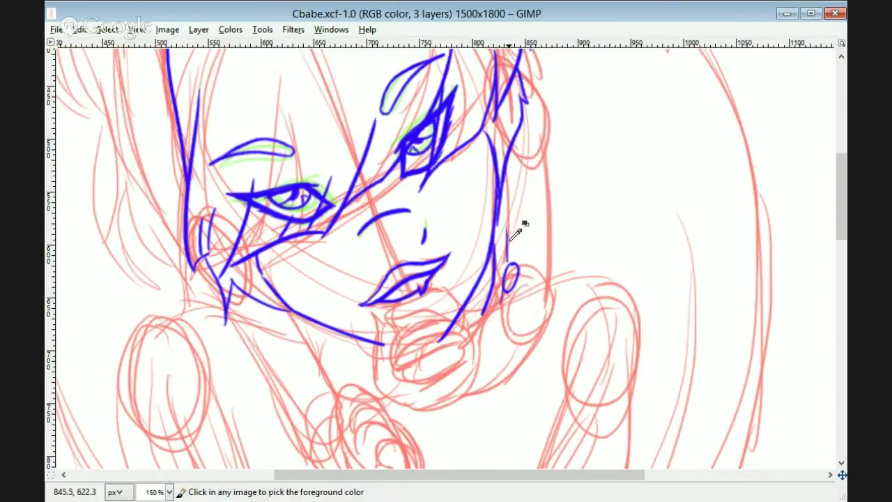
{"action": "left_click_drag", "start_coordinate": [503, 230], "coordinate": [505, 257]}
- Ink the outer contour running down the right-hand side of the face, redrawing its lower stretch
{"action": "left_click_drag", "start_coordinate": [520, 70], "coordinate": [539, 96]}
{"action": "left_click_drag", "start_coordinate": [544, 164], "coordinate": [550, 337]}
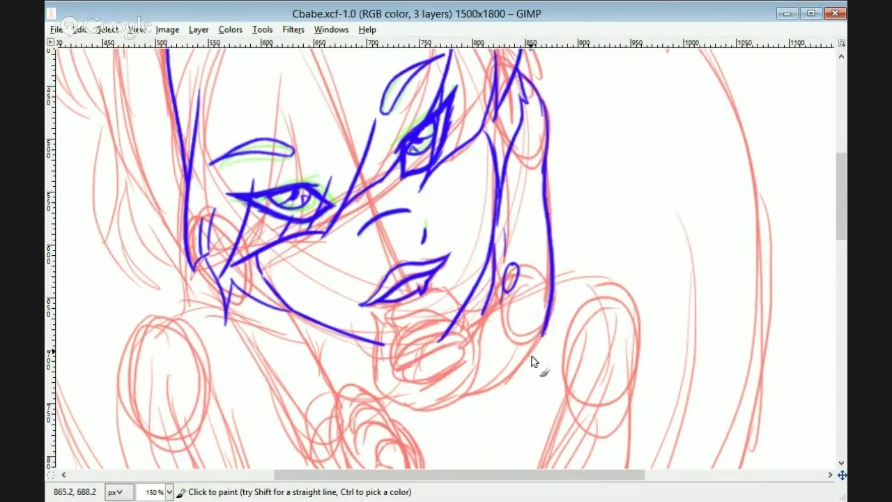
{"action": "key", "text": "ctrl+z"}
{"action": "left_click_drag", "start_coordinate": [544, 171], "coordinate": [550, 305]}
- Ink the outer contour down below the chin and add a long hanging drip with a small bubble at its top
{"action": "left_click_drag", "start_coordinate": [841, 214], "coordinate": [841, 229]}
{"action": "mouse_move", "coordinate": [548, 230]}
{"action": "left_mouse_down"}
{"action": "mouse_move", "coordinate": [551, 259]}
{"action": "mouse_move", "coordinate": [490, 344]}
{"action": "mouse_move", "coordinate": [466, 420]}
{"action": "left_mouse_up"}
{"action": "mouse_move", "coordinate": [418, 344]}
{"action": "left_mouse_down"}
{"action": "mouse_move", "coordinate": [446, 351]}
{"action": "mouse_move", "coordinate": [484, 420]}
{"action": "left_mouse_up"}
{"action": "key", "text": "shift+e"}
{"action": "key", "text": "p"}
{"action": "mouse_move", "coordinate": [452, 344]}
{"action": "left_mouse_down"}
{"action": "mouse_move", "coordinate": [490, 310]}
{"action": "mouse_move", "coordinate": [475, 251]}
{"action": "mouse_move", "coordinate": [411, 314]}
{"action": "mouse_move", "coordinate": [464, 299]}
{"action": "left_mouse_up"}
- Ink the rounded shape below the lips with curved bands inside it, erasing the overlapping mouth and jaw lines
{"action": "key", "text": "shift+e"}
{"action": "left_click_drag", "start_coordinate": [465, 238], "coordinate": [408, 308]}
{"action": "key", "text": "p"}
{"action": "left_click_drag", "start_coordinate": [475, 272], "coordinate": [446, 240]}
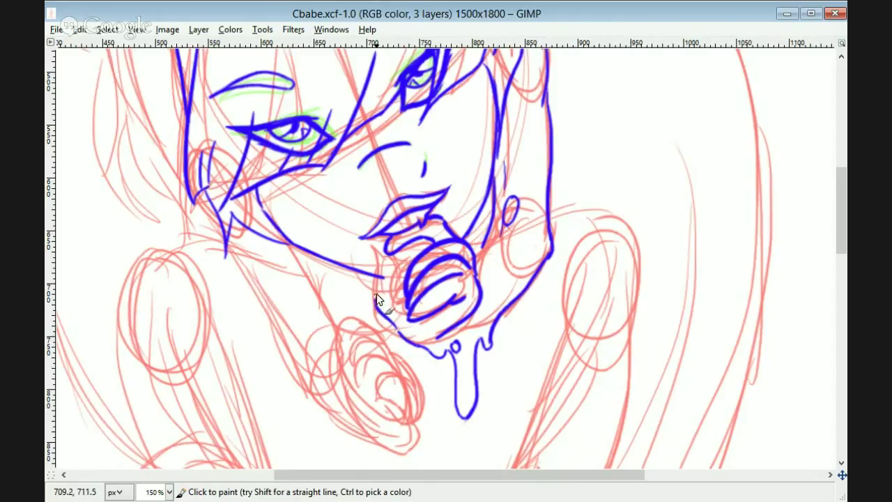
- Finish the left outline of the dripping shape under the mouth and touch up the strand along the right-hand jaw
{"action": "key", "text": "shift+e"}
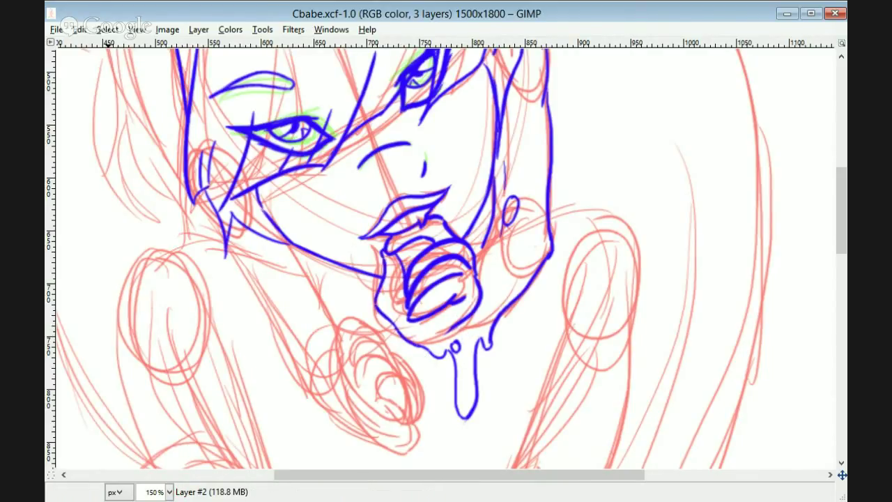
{"action": "key", "text": "p"}
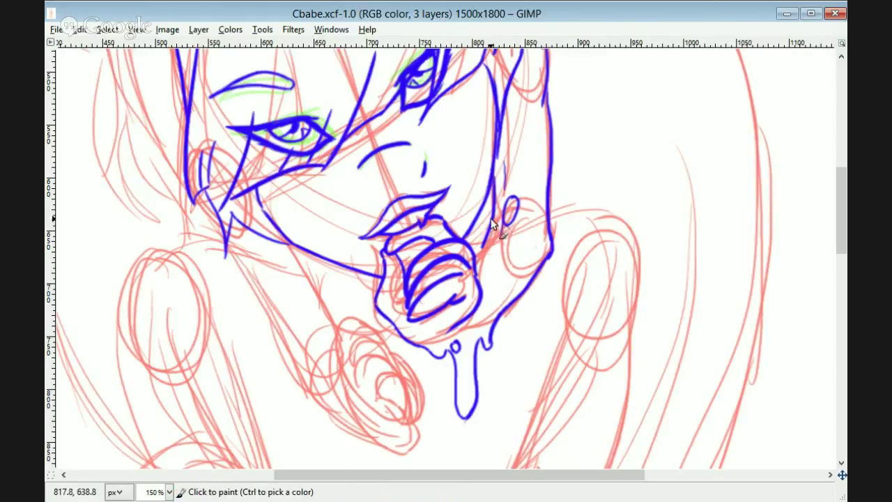
{"action": "left_click_drag", "start_coordinate": [492, 220], "coordinate": [482, 248]}
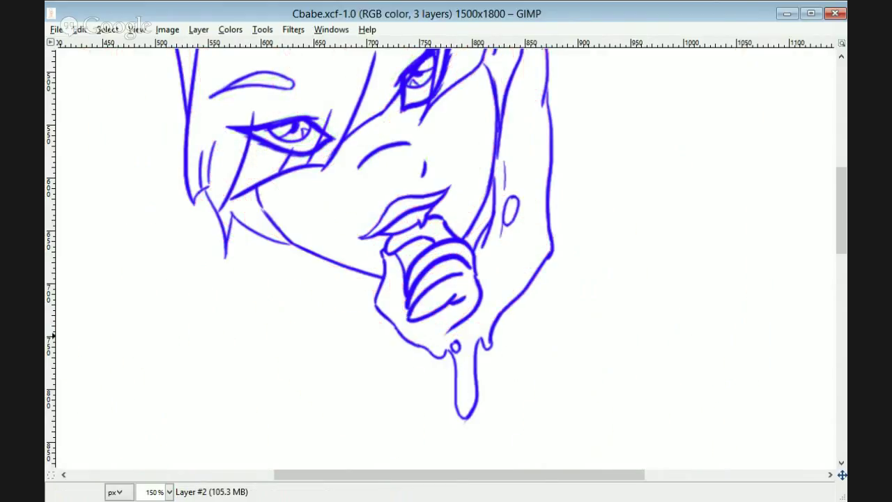
- Extend the hair strand at the head's upper right and ink a second contour above it down to the flicked tip
{"action": "left_click_drag", "start_coordinate": [842, 225], "coordinate": [841, 165]}
{"action": "left_click_drag", "start_coordinate": [403, 143], "coordinate": [425, 177]}
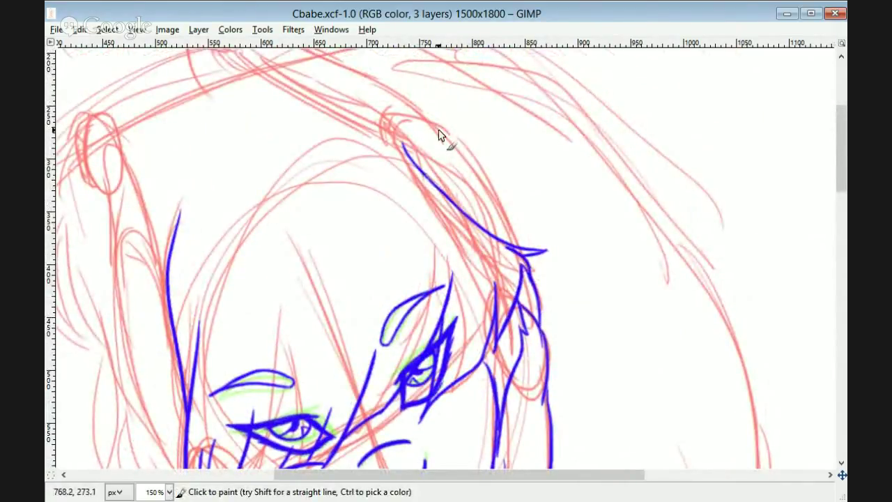
{"action": "left_click_drag", "start_coordinate": [437, 127], "coordinate": [519, 247]}
{"action": "key", "text": "ctrl+z"}
{"action": "left_click_drag", "start_coordinate": [437, 127], "coordinate": [517, 241]}
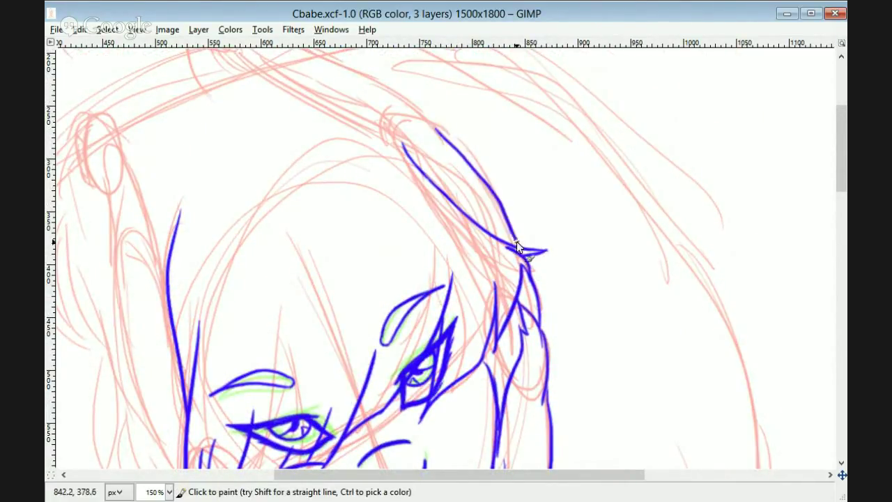
- Redraw the strand's outer contour at the head's upper right and ink a long lower contour rising from it toward the hair knot
{"action": "key", "text": "ctrl+z"}
{"action": "left_click_drag", "start_coordinate": [444, 141], "coordinate": [520, 240]}
{"action": "scroll", "coordinate": [505, 218], "scroll_direction": "up", "scroll_amount": 3}
{"action": "scroll", "coordinate": [530, 348], "scroll_direction": "left", "scroll_amount": 3}
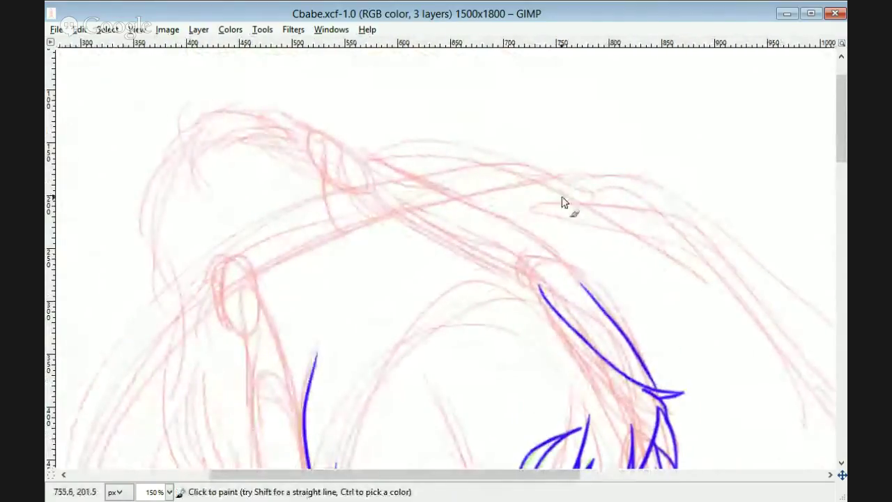
{"action": "left_click_drag", "start_coordinate": [372, 192], "coordinate": [543, 286]}
{"action": "key", "text": "ctrl+z"}
{"action": "mouse_move", "coordinate": [363, 151]}
{"action": "left_mouse_down"}
{"action": "mouse_move", "coordinate": [584, 282]}
{"action": "mouse_move", "coordinate": [579, 270]}
{"action": "left_mouse_up"}
{"action": "key", "text": "ctrl+z"}
{"action": "key", "text": "ctrl+z"}
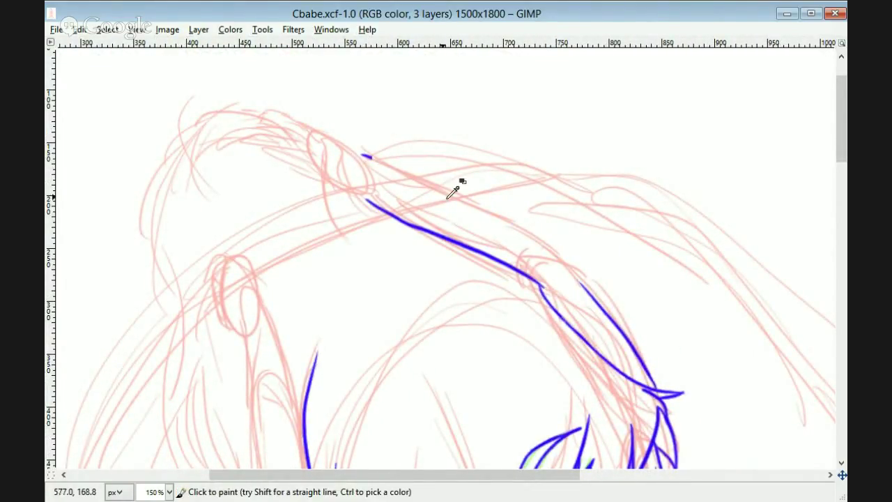
- Ink the long upper contour of the hair section from the knot to the right-hand strand and add a small crease mark
{"action": "left_click_drag", "start_coordinate": [367, 154], "coordinate": [579, 267]}
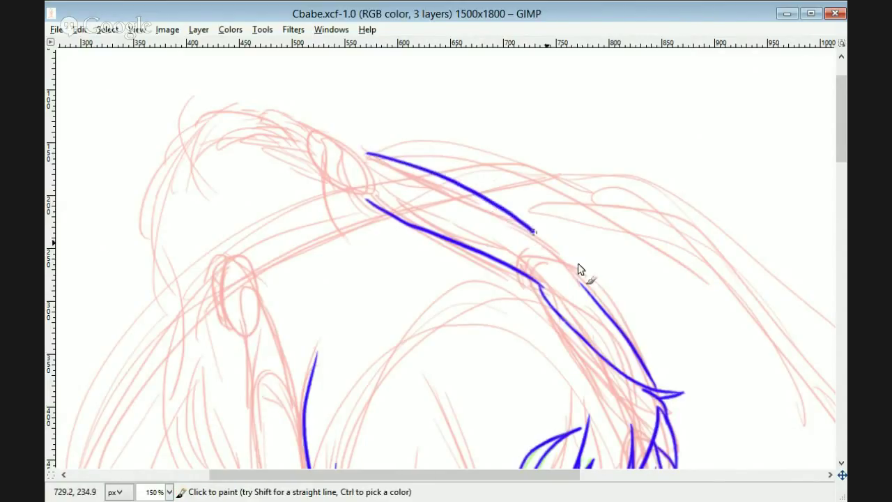
{"action": "scroll", "coordinate": [535, 162], "scroll_direction": "down", "scroll_amount": 1}
{"action": "left_click_drag", "start_coordinate": [557, 202], "coordinate": [605, 258]}
{"action": "key", "text": "shift+e"}
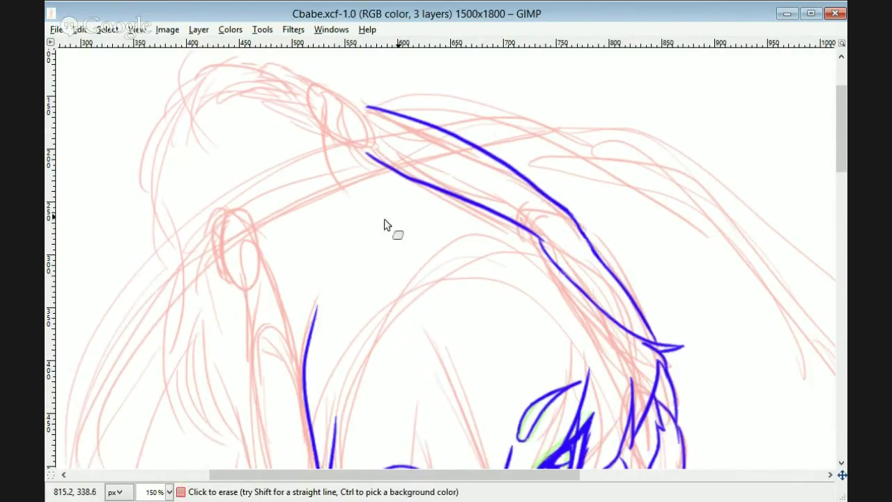
{"action": "key", "text": "p"}
{"action": "left_click_drag", "start_coordinate": [563, 238], "coordinate": [571, 241]}
{"action": "left_click_drag", "start_coordinate": [839, 130], "coordinate": [834, 117]}
{"action": "left_click_drag", "start_coordinate": [432, 474], "coordinate": [395, 474]}
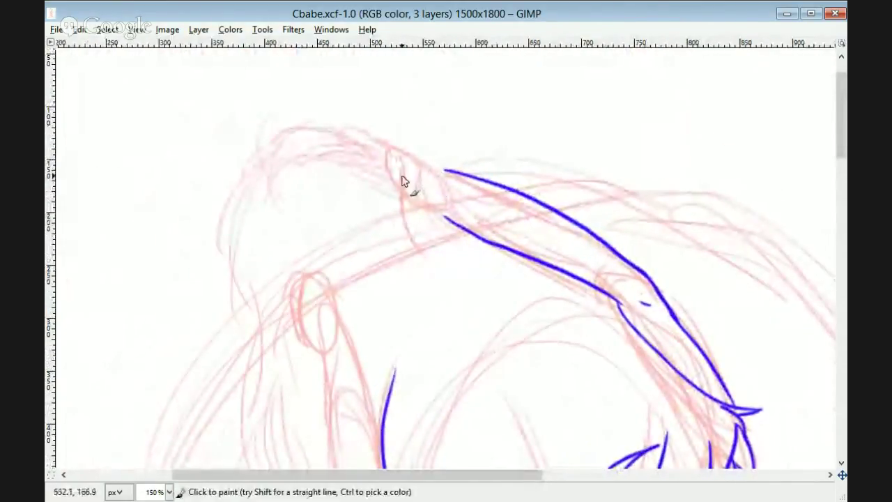
{"action": "key", "text": "ctrl+z"}
{"action": "mouse_move", "coordinate": [446, 205]}
{"action": "left_mouse_down"}
{"action": "mouse_move", "coordinate": [402, 176]}
{"action": "mouse_move", "coordinate": [401, 186]}
{"action": "mouse_move", "coordinate": [405, 146]}
{"action": "mouse_move", "coordinate": [353, 146]}
{"action": "mouse_move", "coordinate": [401, 158]}
{"action": "left_mouse_up"}
{"action": "key", "text": "ctrl+z"}
{"action": "key", "text": "ctrl+z"}
{"action": "key", "text": "ctrl+z"}
{"action": "key", "text": "ctrl+z"}
{"action": "key", "text": "ctrl+z"}
{"action": "key", "text": "ctrl+z"}
{"action": "mouse_move", "coordinate": [841, 133]}
{"action": "left_mouse_down"}
{"action": "mouse_move", "coordinate": [842, 148]}
{"action": "mouse_move", "coordinate": [842, 140]}
{"action": "left_mouse_up"}
{"action": "left_click_drag", "start_coordinate": [452, 199], "coordinate": [401, 119]}
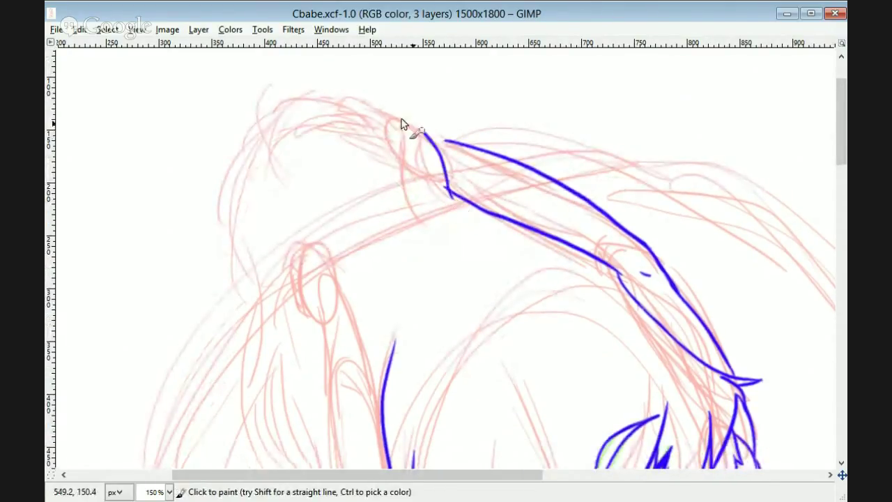
{"action": "key", "text": "ctrl+z"}
- Ink the knot's curve and the bumpy outline over the top of the hair, with thin fold lines beneath it
{"action": "mouse_move", "coordinate": [448, 187]}
{"action": "left_mouse_down"}
{"action": "mouse_move", "coordinate": [403, 114]}
{"action": "mouse_move", "coordinate": [333, 88]}
{"action": "left_mouse_up"}
{"action": "left_click_drag", "start_coordinate": [407, 156], "coordinate": [431, 221]}
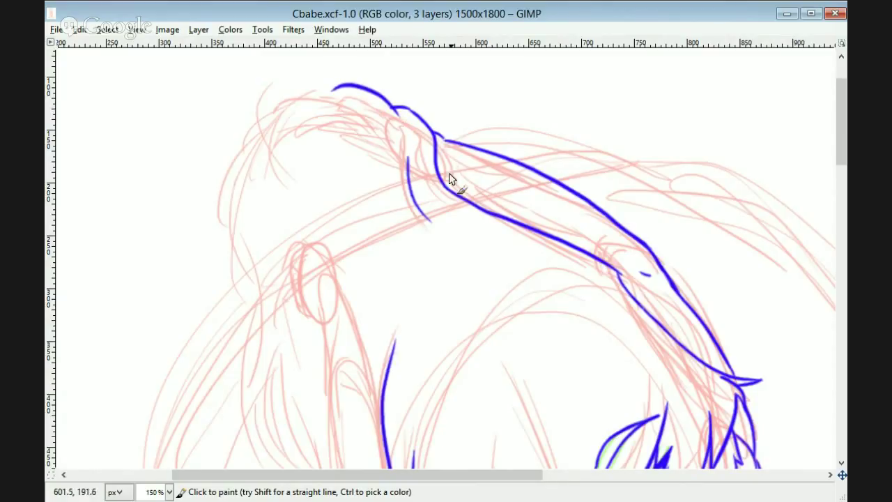
{"action": "left_click_drag", "start_coordinate": [348, 104], "coordinate": [259, 129]}
{"action": "left_click_drag", "start_coordinate": [397, 255], "coordinate": [413, 341]}
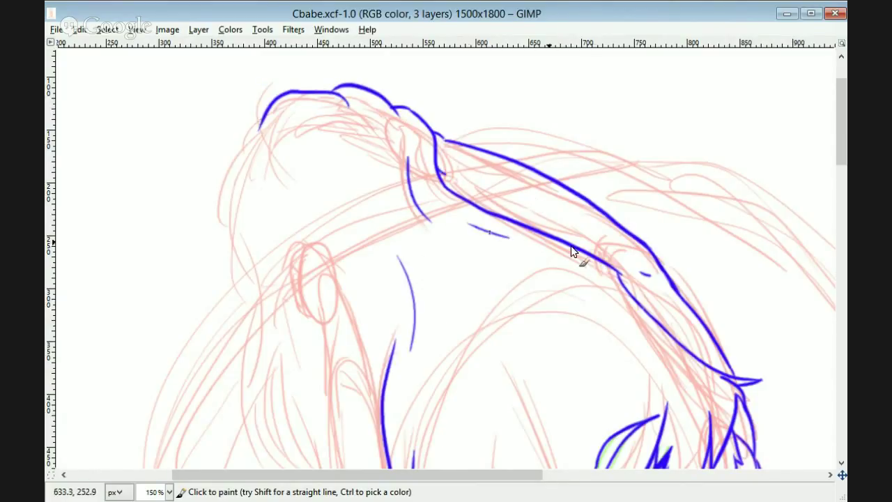
- Ink both side contours of the narrow upright strand on the head's left, with small marks inside it
{"action": "mouse_move", "coordinate": [841, 139]}
{"action": "left_mouse_down"}
{"action": "mouse_move", "coordinate": [836, 225]}
{"action": "mouse_move", "coordinate": [836, 197]}
{"action": "left_mouse_up"}
{"action": "left_click_drag", "start_coordinate": [401, 293], "coordinate": [374, 235]}
{"action": "left_click_drag", "start_coordinate": [836, 180], "coordinate": [836, 154]}
{"action": "mouse_move", "coordinate": [333, 197]}
{"action": "left_mouse_down"}
{"action": "mouse_move", "coordinate": [360, 345]}
{"action": "mouse_move", "coordinate": [387, 392]}
{"action": "left_mouse_up"}
{"action": "scroll", "coordinate": [372, 265], "scroll_direction": "up", "scroll_amount": 3}
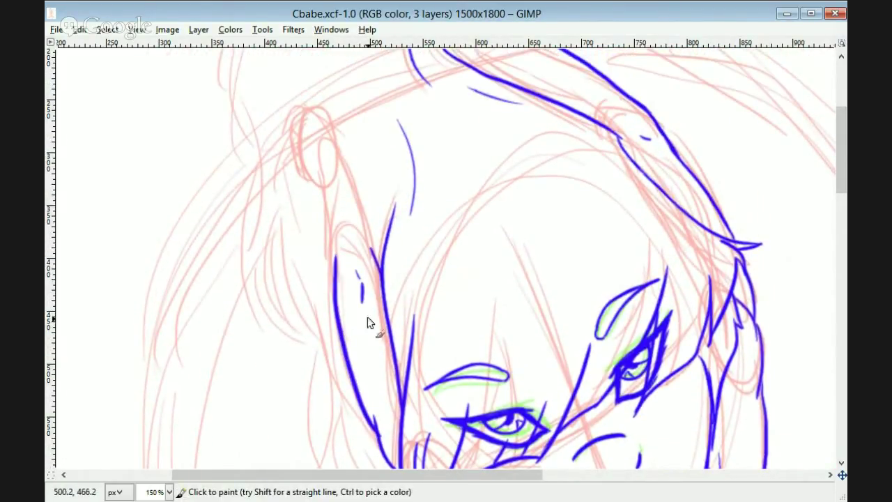
{"action": "left_click_drag", "start_coordinate": [321, 173], "coordinate": [333, 280]}
{"action": "left_click_drag", "start_coordinate": [338, 148], "coordinate": [380, 269]}
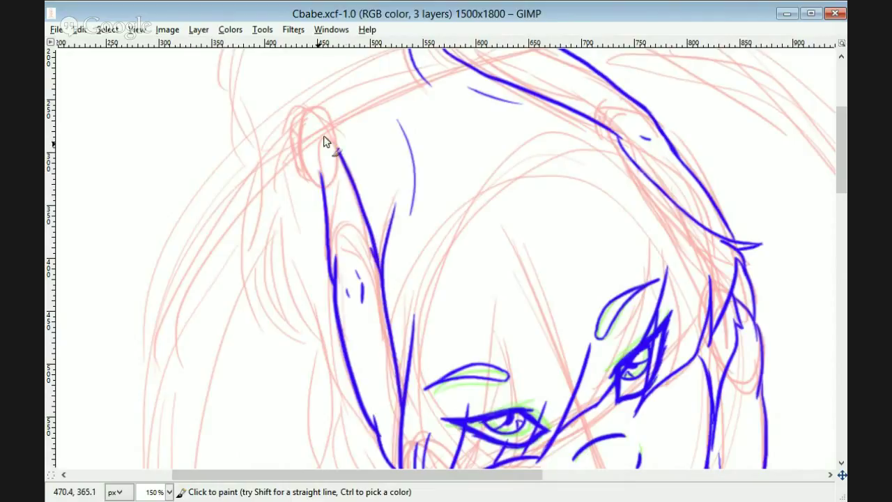
- Rework the short overlapping line where the long upper hair section meets the knot
{"action": "left_click_drag", "start_coordinate": [838, 171], "coordinate": [837, 154]}
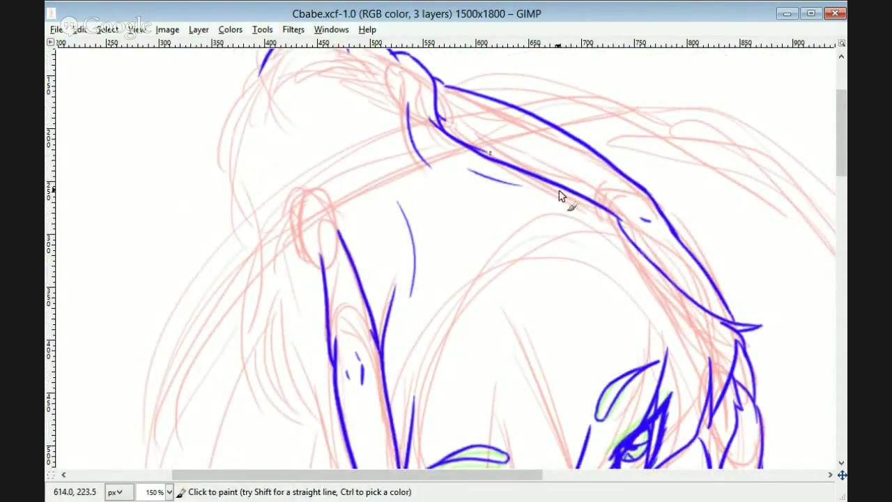
{"action": "key", "text": "ctrl+z"}
{"action": "left_click_drag", "start_coordinate": [427, 113], "coordinate": [496, 160]}
{"action": "key", "text": "ctrl+z"}
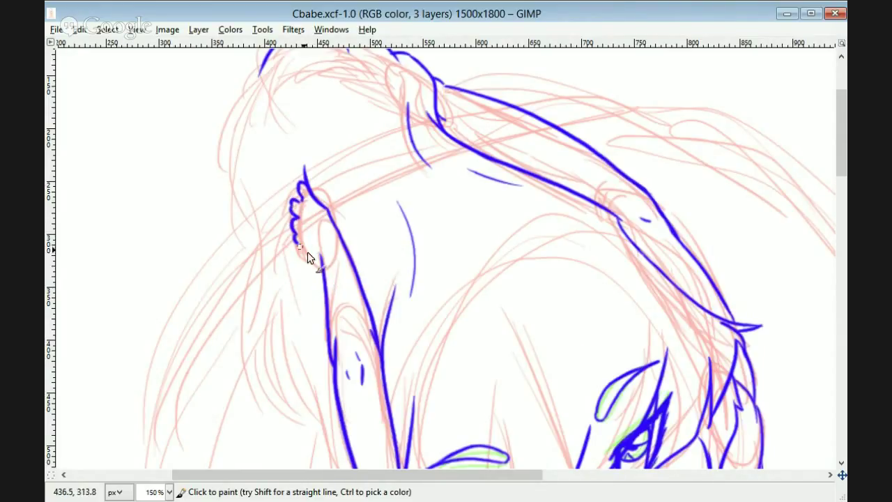
- Close the top of the upright left strand with a scalloped edge, erasing and redrawing its small bumps
{"action": "mouse_move", "coordinate": [308, 251]}
{"action": "left_mouse_down"}
{"action": "mouse_move", "coordinate": [325, 265]}
{"action": "mouse_move", "coordinate": [320, 254]}
{"action": "left_mouse_up"}
{"action": "key", "text": "shift+e"}
{"action": "key", "text": "p"}
{"action": "left_click_drag", "start_coordinate": [299, 199], "coordinate": [293, 215]}
{"action": "key", "text": "shift+e"}
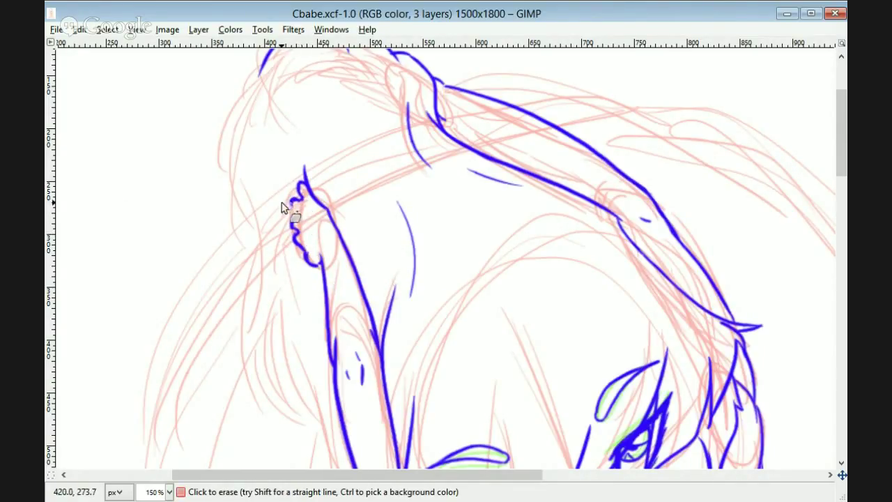
{"action": "key", "text": "p"}
{"action": "left_click", "coordinate": [295, 218]}
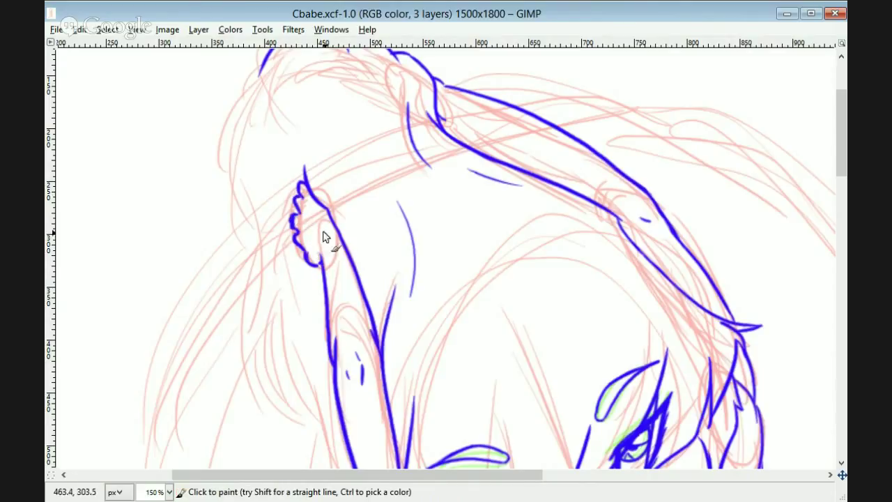
{"action": "key", "text": "shift+e"}
{"action": "key", "text": "p"}
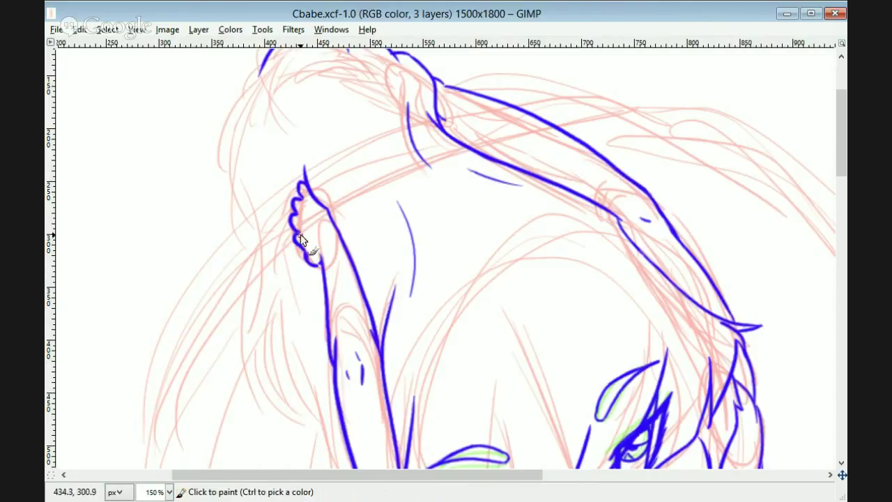
- Ink curved fold lines inside the hair mass between the top outline, the knot and the scalloped tip
{"action": "left_click_drag", "start_coordinate": [840, 157], "coordinate": [841, 147]}
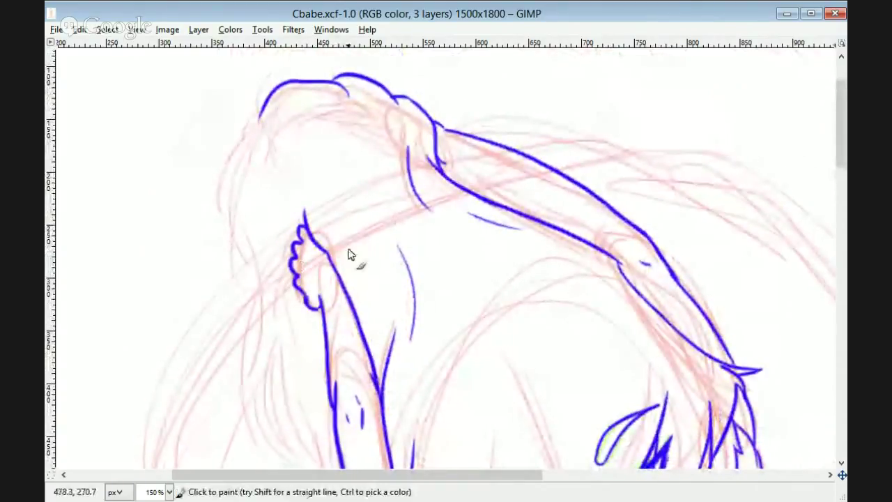
{"action": "left_click", "coordinate": [351, 303], "text": "ctrl"}
{"action": "left_click_drag", "start_coordinate": [348, 245], "coordinate": [363, 327]}
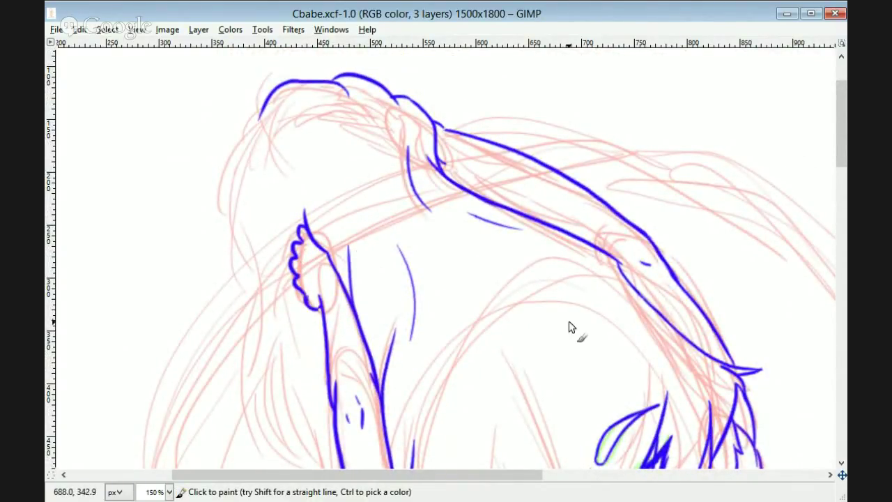
{"action": "left_click_drag", "start_coordinate": [351, 133], "coordinate": [333, 224]}
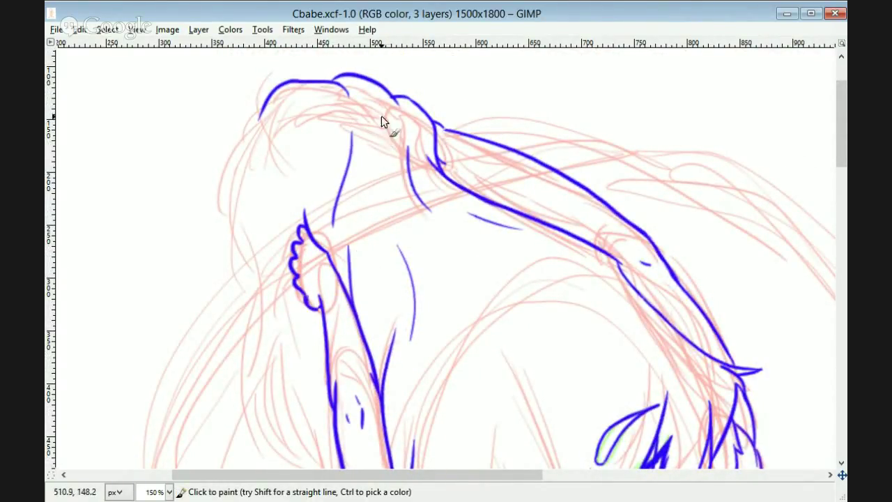
{"action": "scroll", "coordinate": [589, 430], "scroll_direction": "down", "scroll_amount": 1}
{"action": "scroll", "coordinate": [385, 268], "scroll_direction": "up", "scroll_amount": 1}
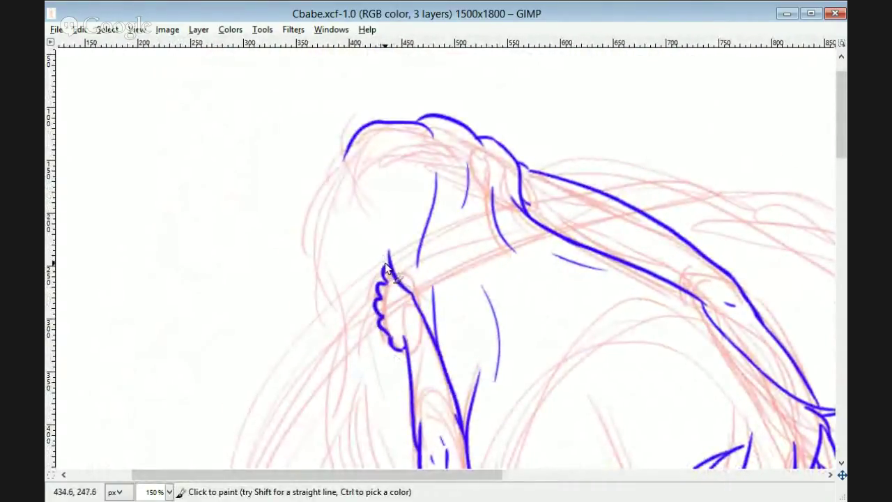
- Ink short strands beside the scalloped tip and the long outer left hair contour descending from the top bump
{"action": "left_click_drag", "start_coordinate": [388, 347], "coordinate": [373, 399]}
{"action": "mouse_move", "coordinate": [349, 246]}
{"action": "left_mouse_down"}
{"action": "mouse_move", "coordinate": [387, 264]}
{"action": "mouse_move", "coordinate": [365, 277]}
{"action": "left_mouse_up"}
{"action": "left_click_drag", "start_coordinate": [364, 150], "coordinate": [306, 384]}
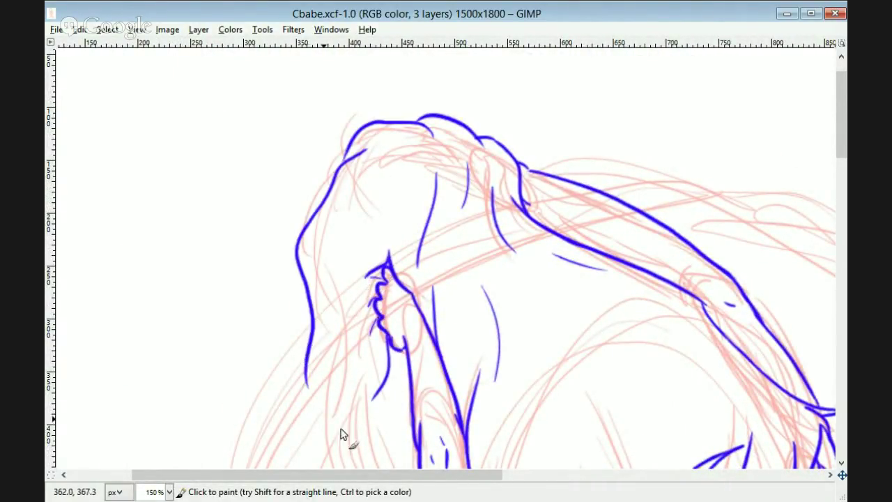
{"action": "left_click_drag", "start_coordinate": [376, 211], "coordinate": [388, 264]}
{"action": "key", "text": "ctrl+z"}
{"action": "key", "text": "ctrl+z"}
- End the outer left hair contour in a pointed lock and ink a second wavy contour continuing down from it
{"action": "mouse_move", "coordinate": [841, 126]}
{"action": "left_mouse_down"}
{"action": "mouse_move", "coordinate": [841, 161]}
{"action": "mouse_move", "coordinate": [841, 148]}
{"action": "left_mouse_up"}
{"action": "left_click_drag", "start_coordinate": [307, 272], "coordinate": [314, 296]}
{"action": "mouse_move", "coordinate": [314, 296]}
{"action": "left_mouse_down"}
{"action": "mouse_move", "coordinate": [328, 222]}
{"action": "mouse_move", "coordinate": [323, 272]}
{"action": "left_mouse_up"}
{"action": "key", "text": "ctrl+z"}
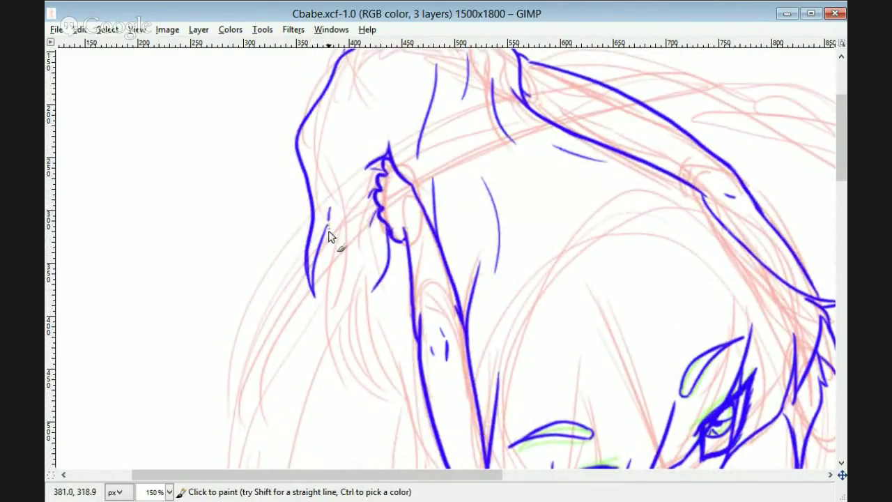
{"action": "left_click_drag", "start_coordinate": [327, 224], "coordinate": [391, 412]}
- Continue the left hair contour down to the ear with overlapping pointed locks that join the side of the face
{"action": "left_click_drag", "start_coordinate": [840, 139], "coordinate": [841, 181]}
{"action": "mouse_move", "coordinate": [388, 207]}
{"action": "left_mouse_down"}
{"action": "mouse_move", "coordinate": [451, 337]}
{"action": "mouse_move", "coordinate": [417, 231]}
{"action": "left_mouse_up"}
{"action": "left_click_drag", "start_coordinate": [417, 237], "coordinate": [483, 331]}
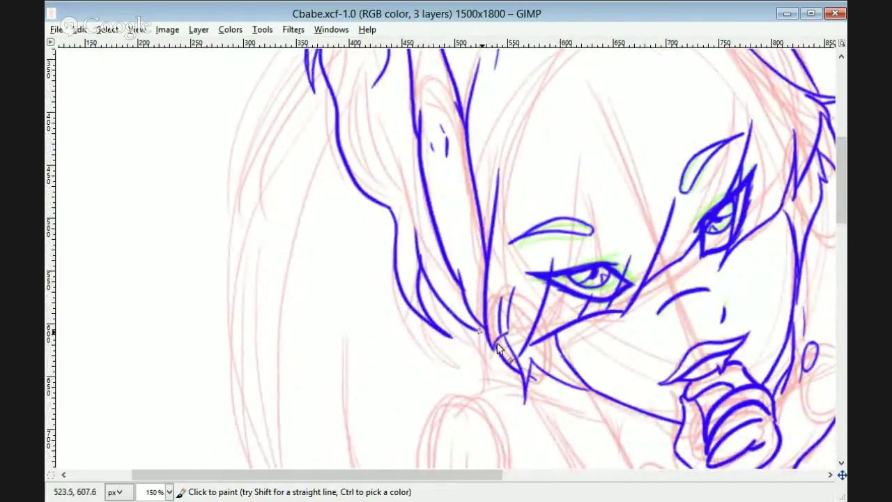
{"action": "mouse_move", "coordinate": [349, 125]}
{"action": "left_mouse_down"}
{"action": "mouse_move", "coordinate": [388, 196]}
{"action": "mouse_move", "coordinate": [355, 127]}
{"action": "left_mouse_up"}
{"action": "key", "text": "ctrl+z"}
- Erase the inner fold lines below the top of the hair and trim the scalloped strand's pointed tip
{"action": "left_click_drag", "start_coordinate": [843, 196], "coordinate": [840, 139]}
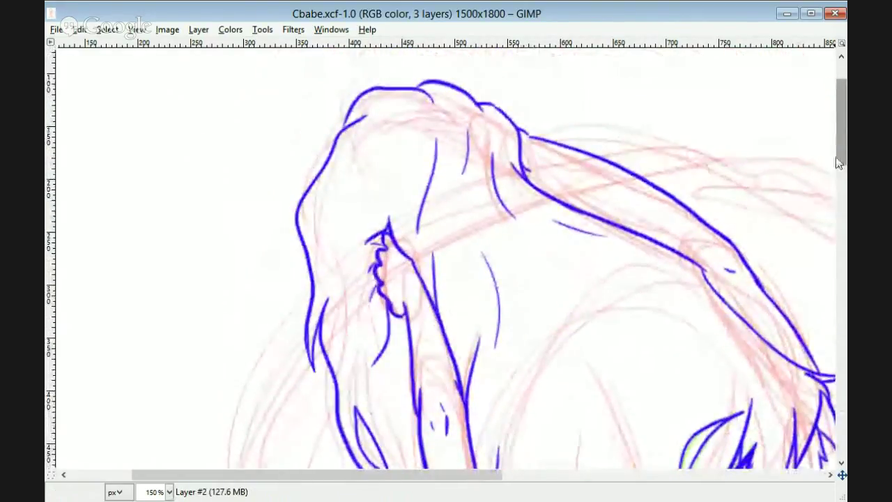
{"action": "key", "text": "shift+e"}
{"action": "mouse_move", "coordinate": [437, 139]}
{"action": "left_mouse_down"}
{"action": "mouse_move", "coordinate": [416, 233]}
{"action": "mouse_move", "coordinate": [437, 305]}
{"action": "left_mouse_up"}
{"action": "left_click", "coordinate": [389, 218]}
{"action": "left_click_drag", "start_coordinate": [462, 173], "coordinate": [468, 129]}
{"action": "left_click_drag", "start_coordinate": [492, 153], "coordinate": [515, 218]}
{"action": "key", "text": "p"}
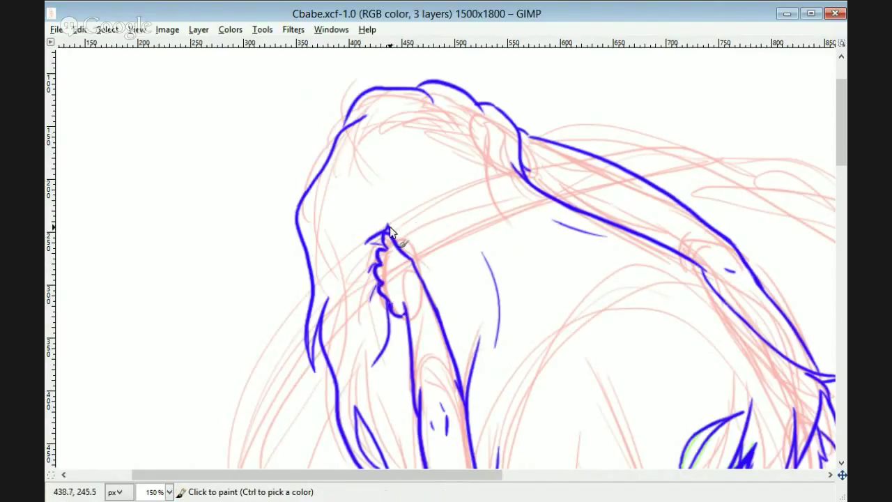
- Ink thin curved fold lines sweeping through the hair mass around the scalloped tip, erasing the surplus one near the knot
{"action": "left_click_drag", "start_coordinate": [388, 183], "coordinate": [452, 249]}
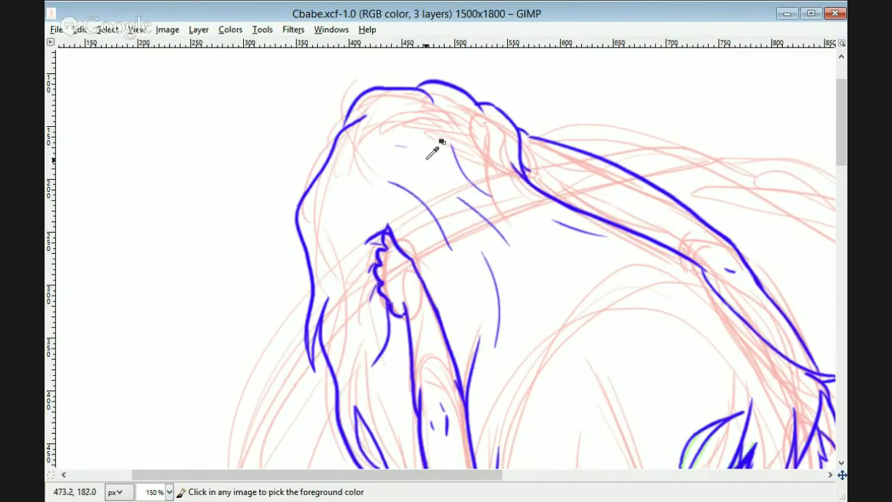
{"action": "key", "text": "shift+e"}
{"action": "left_click_drag", "start_coordinate": [457, 198], "coordinate": [507, 247]}
{"action": "key", "text": "p"}
{"action": "left_click_drag", "start_coordinate": [372, 159], "coordinate": [409, 172]}
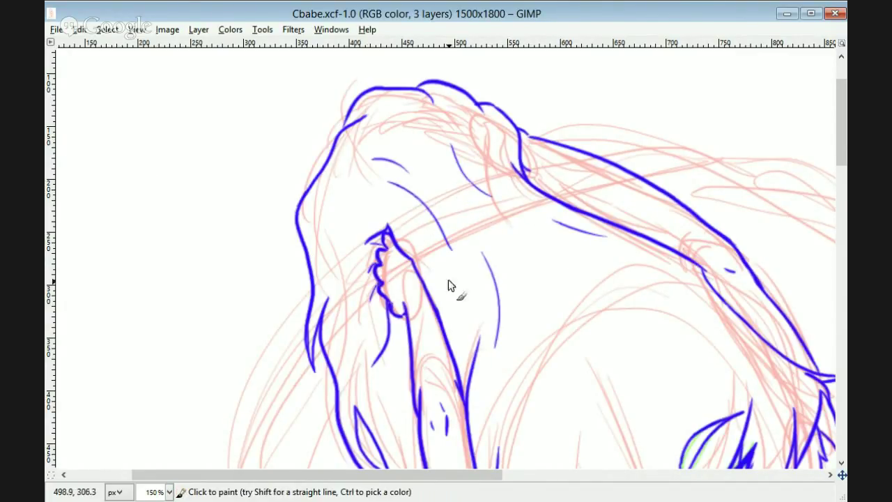
{"action": "key", "text": "shift+e"}
{"action": "left_click_drag", "start_coordinate": [358, 202], "coordinate": [340, 243]}
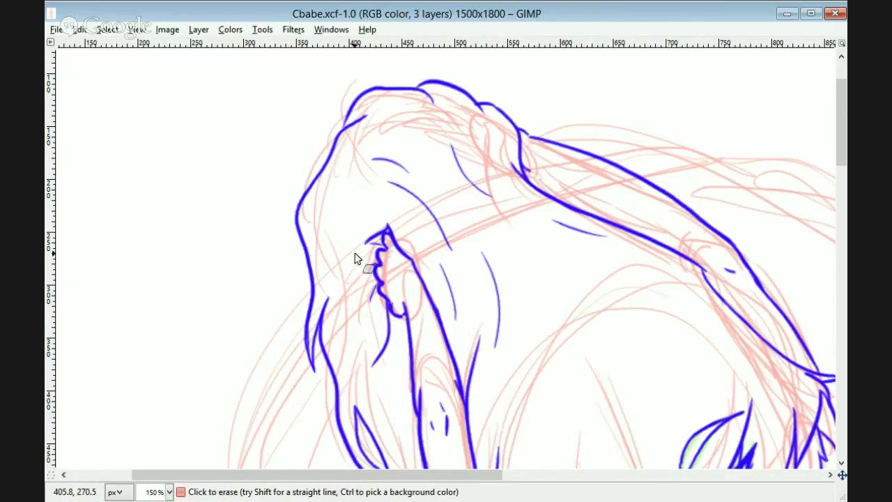
- Save the drawing and close its image window
{"action": "key", "text": "ctrl+s"}
{"action": "left_click", "coordinate": [834, 13]}
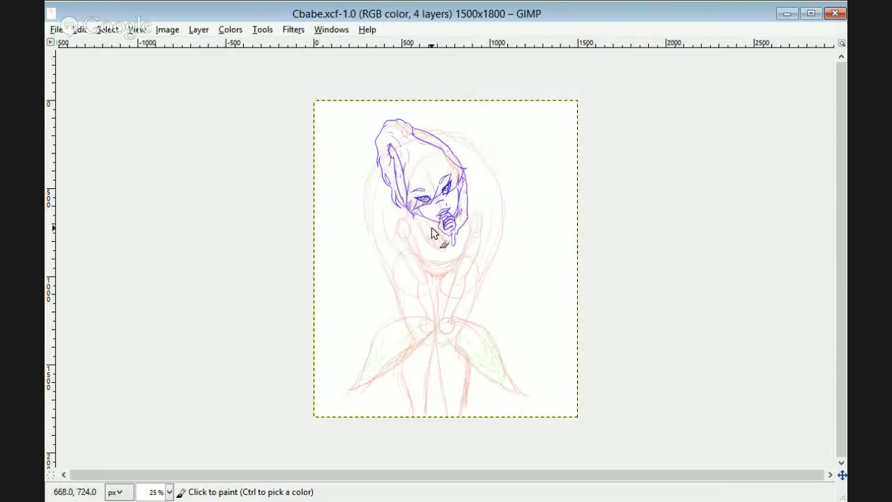
- Ink the outline of the small oval shape below the chin, with a rounded nub on top and curved bands inside
{"action": "scroll", "coordinate": [430, 227], "scroll_direction": "up", "scroll_amount": 3}
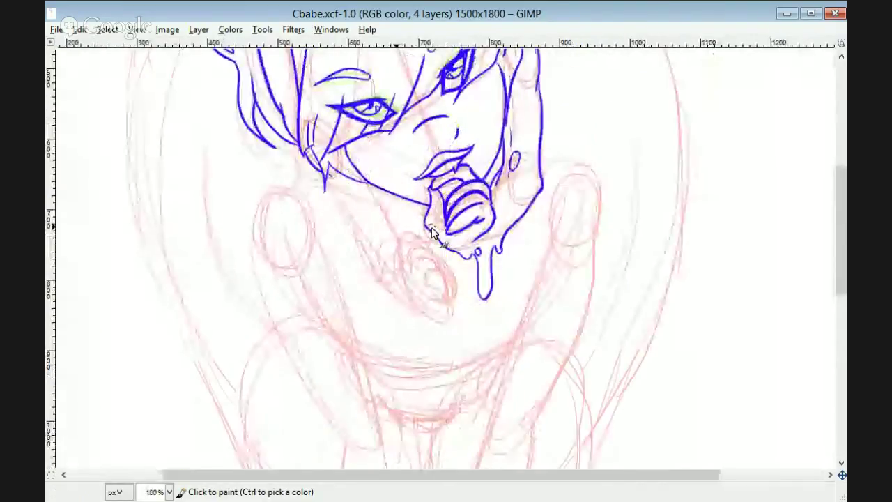
{"action": "scroll", "coordinate": [430, 230], "scroll_direction": "up", "scroll_amount": 1}
{"action": "left_click_drag", "start_coordinate": [838, 152], "coordinate": [839, 206]}
{"action": "key", "text": "p"}
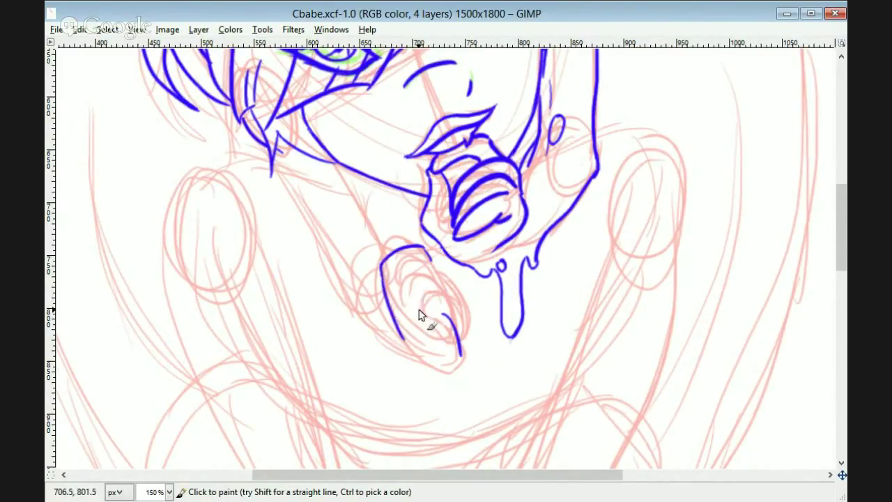
{"action": "scroll", "coordinate": [408, 295], "scroll_direction": "down", "scroll_amount": 1}
{"action": "scroll", "coordinate": [427, 313], "scroll_direction": "up", "scroll_amount": 1}
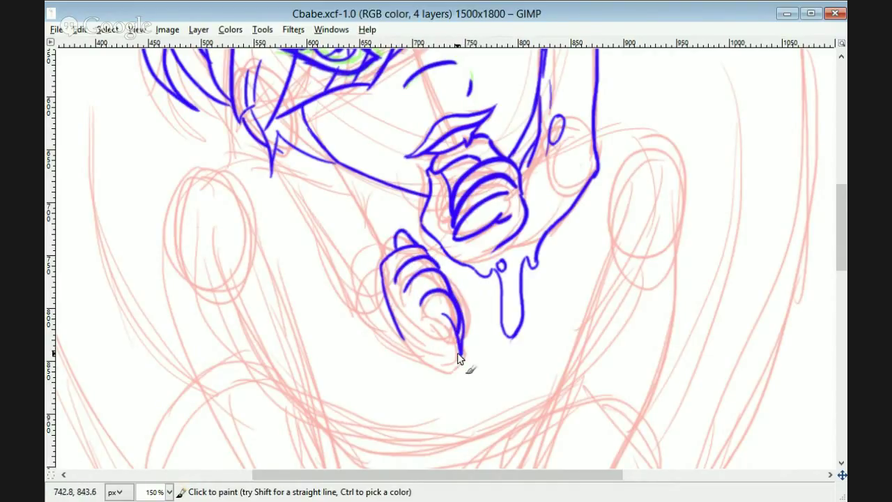
- Ink the lower edge of the small banded shape as a hanging drip, redrawing its left side with a smaller bulge
{"action": "scroll", "coordinate": [439, 409], "scroll_direction": "down", "scroll_amount": 1}
{"action": "scroll", "coordinate": [439, 411], "scroll_direction": "up", "scroll_amount": 1}
{"action": "key", "text": "ctrl+z"}
{"action": "left_click_drag", "start_coordinate": [412, 361], "coordinate": [439, 411]}
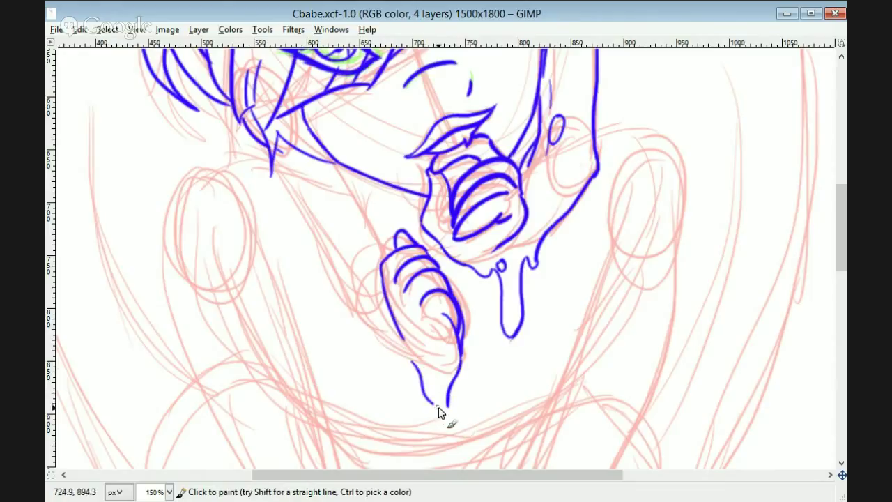
{"action": "key", "text": "ctrl"}
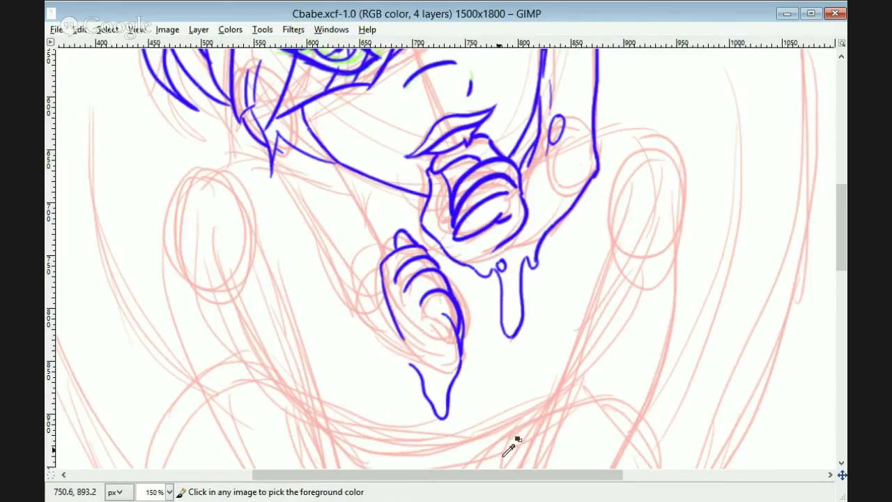
{"action": "key", "text": "ctrl+z"}
{"action": "left_click_drag", "start_coordinate": [424, 369], "coordinate": [446, 409]}
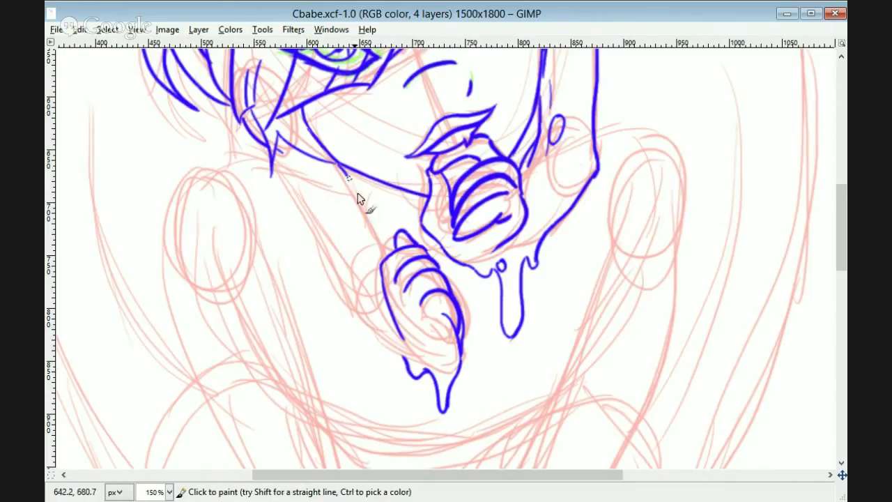
- Ink two long lines from the jaw and hair down to the small banded shape, erasing the left side of its drip
{"action": "mouse_move", "coordinate": [339, 165]}
{"action": "left_mouse_down"}
{"action": "mouse_move", "coordinate": [394, 247]}
{"action": "mouse_move", "coordinate": [377, 264]}
{"action": "left_mouse_up"}
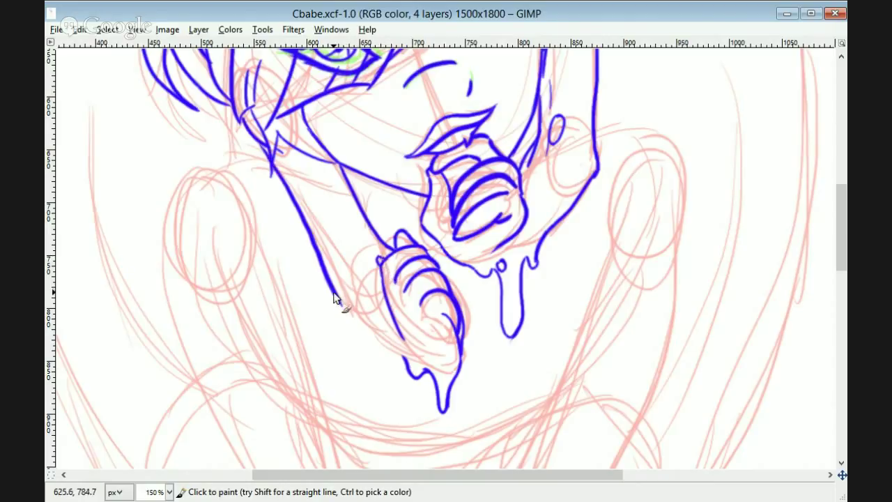
{"action": "mouse_move", "coordinate": [402, 344]}
{"action": "left_mouse_down"}
{"action": "mouse_move", "coordinate": [358, 301]}
{"action": "mouse_move", "coordinate": [415, 374]}
{"action": "mouse_move", "coordinate": [426, 372]}
{"action": "left_mouse_up"}
{"action": "key", "text": "shift+e"}
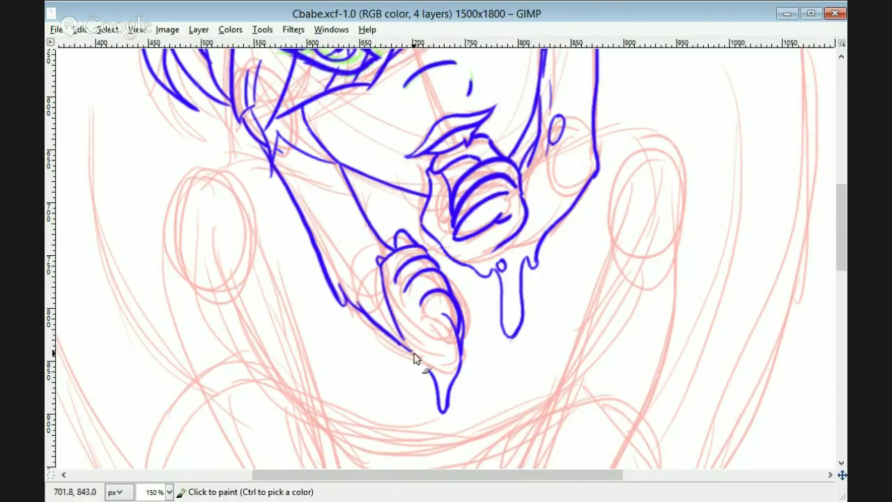
{"action": "key", "text": "shift+e"}
{"action": "key", "text": "o"}
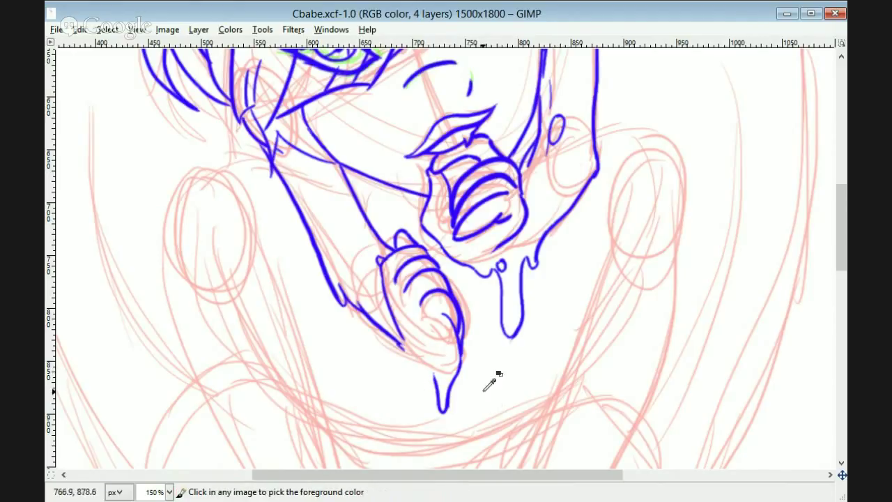
{"action": "key", "text": "p"}
{"action": "key", "text": "ctrl+z"}
{"action": "key", "text": "shift+e"}
{"action": "key", "text": "p"}
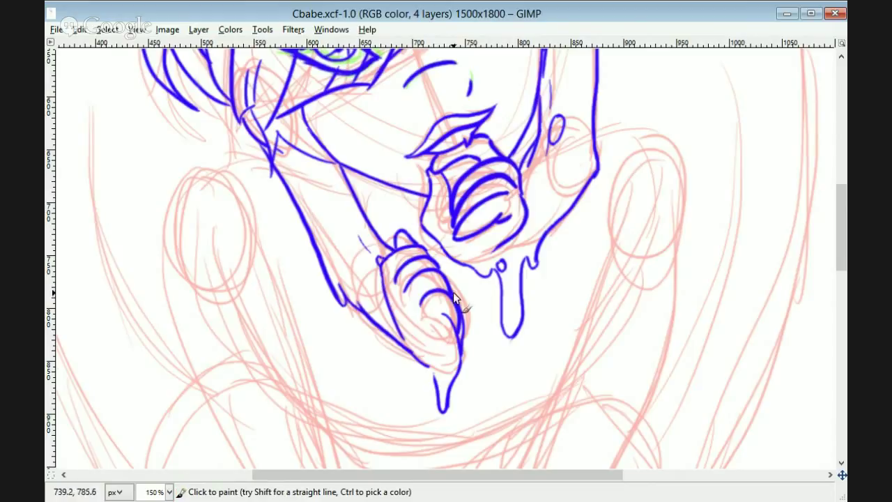
- Erase the small drip and the lower outer line, and redraw them as one smooth edge ending in a shorter drip
{"action": "key", "text": "shift+e"}
{"action": "left_click_drag", "start_coordinate": [416, 356], "coordinate": [427, 370]}
{"action": "left_click_drag", "start_coordinate": [340, 287], "coordinate": [416, 362]}
{"action": "key", "text": "p"}
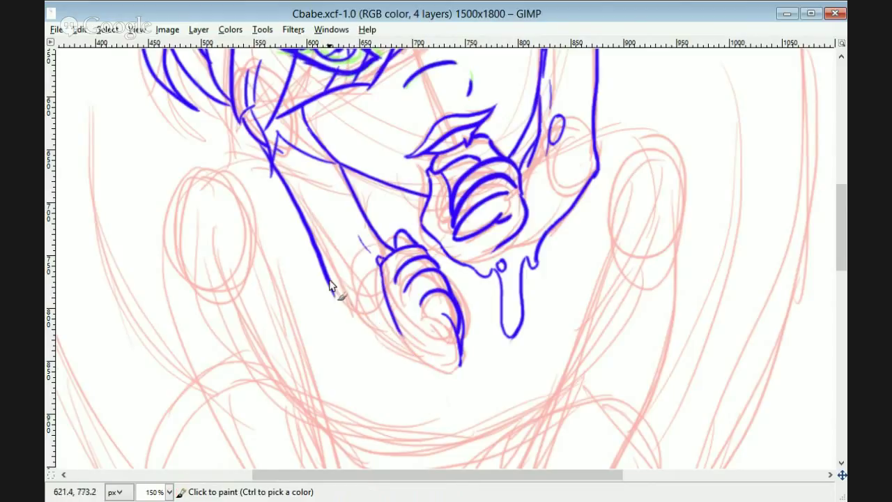
{"action": "mouse_move", "coordinate": [331, 280]}
{"action": "left_mouse_down"}
{"action": "mouse_move", "coordinate": [357, 319]}
{"action": "mouse_move", "coordinate": [425, 373]}
{"action": "left_mouse_up"}
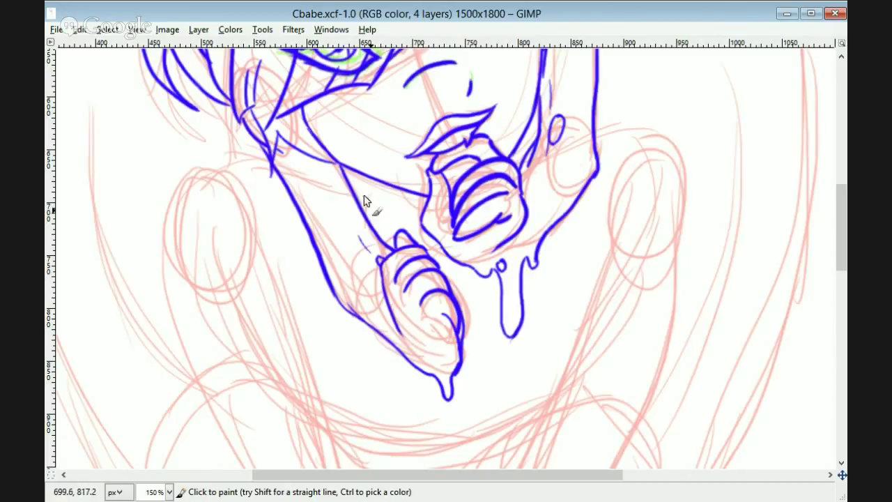
- Thicken the upper part of the line running from the jaw to the small banded shape
{"action": "key", "text": "minus"}
{"action": "key", "text": "minus"}
{"action": "mouse_move", "coordinate": [841, 233]}
{"action": "left_mouse_down"}
{"action": "mouse_move", "coordinate": [840, 268]}
{"action": "mouse_move", "coordinate": [841, 237]}
{"action": "left_mouse_up"}
{"action": "key", "text": "plus"}
{"action": "key", "text": "plus"}
{"action": "key", "text": "plus"}
{"action": "left_click_drag", "start_coordinate": [374, 173], "coordinate": [395, 236]}
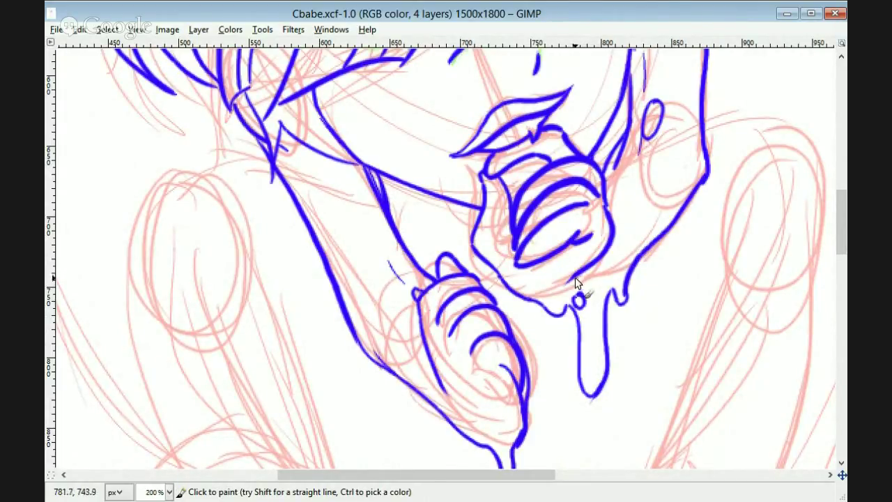
- Ink small curled hair tips beside the jaw where the left hair strands end, cleaning up their junction
{"action": "scroll", "coordinate": [201, 193], "scroll_direction": "up", "scroll_amount": 2}
{"action": "left_click_drag", "start_coordinate": [193, 183], "coordinate": [189, 240]}
{"action": "left_click_drag", "start_coordinate": [229, 235], "coordinate": [237, 273]}
{"action": "key", "text": "minus"}
{"action": "key", "text": "minus"}
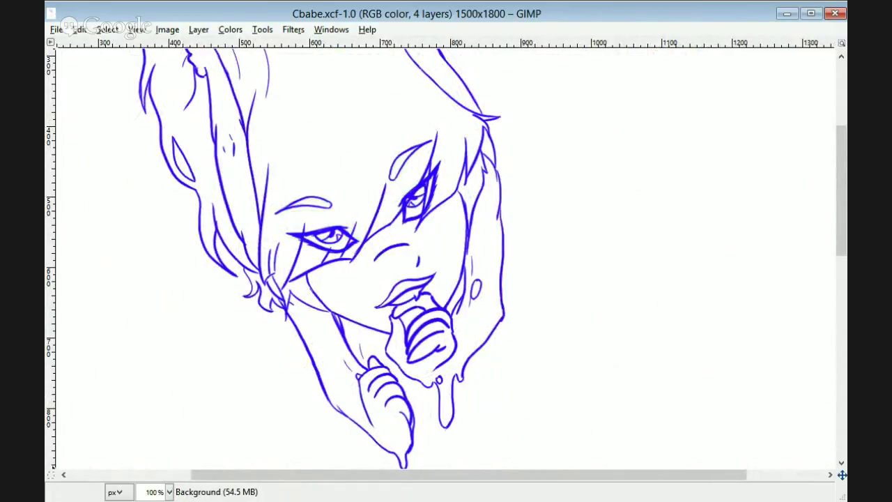
{"action": "scroll", "coordinate": [251, 292], "scroll_direction": "up", "scroll_amount": 2}
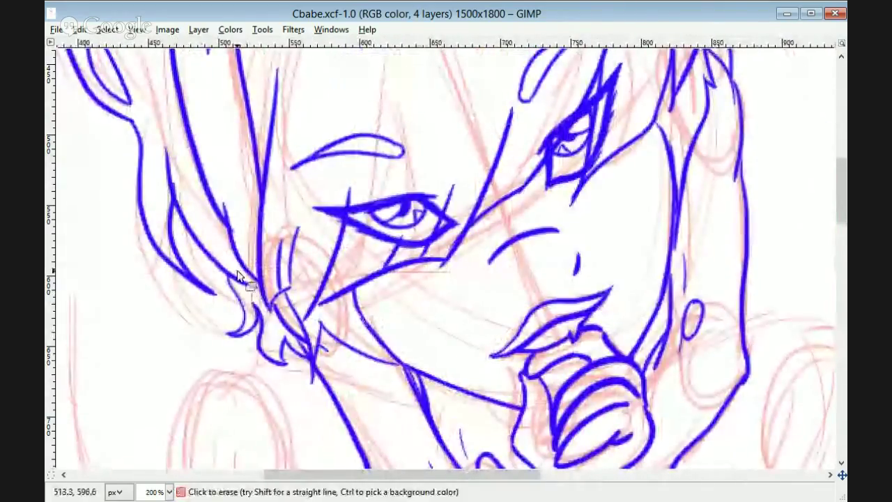
{"action": "key", "text": "p"}
{"action": "left_click_drag", "start_coordinate": [259, 284], "coordinate": [267, 304]}
- Ink the rounded outline of the left-hand shoulder from the hair tips outward, redrawing it until it forms one wide curve
{"action": "mouse_move", "coordinate": [840, 205]}
{"action": "left_mouse_down"}
{"action": "mouse_move", "coordinate": [840, 292]}
{"action": "mouse_move", "coordinate": [841, 234]}
{"action": "left_mouse_up"}
{"action": "scroll", "coordinate": [241, 223], "scroll_direction": "down", "scroll_amount": 2}
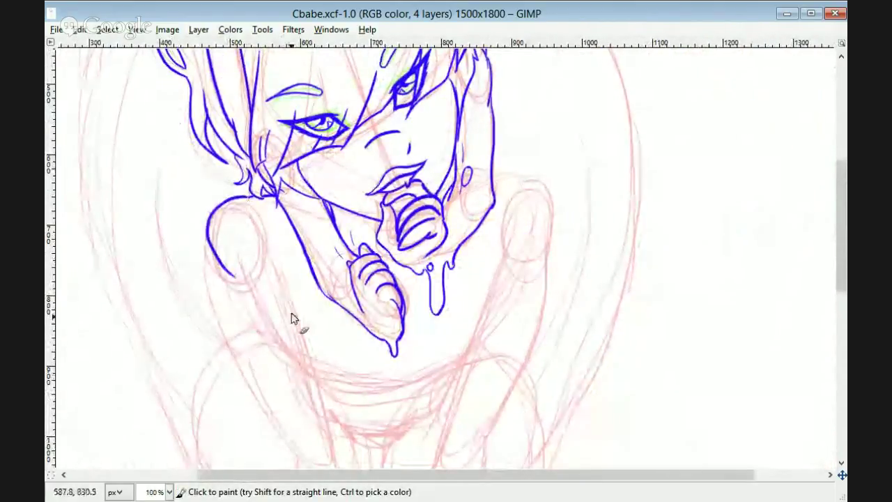
{"action": "key", "text": "ctrl+z"}
{"action": "mouse_move", "coordinate": [248, 196]}
{"action": "left_mouse_down"}
{"action": "mouse_move", "coordinate": [252, 298]}
{"action": "mouse_move", "coordinate": [275, 331]}
{"action": "mouse_move", "coordinate": [200, 264]}
{"action": "left_mouse_up"}
{"action": "key", "text": "ctrl+z"}
{"action": "key", "text": "ctrl+z"}
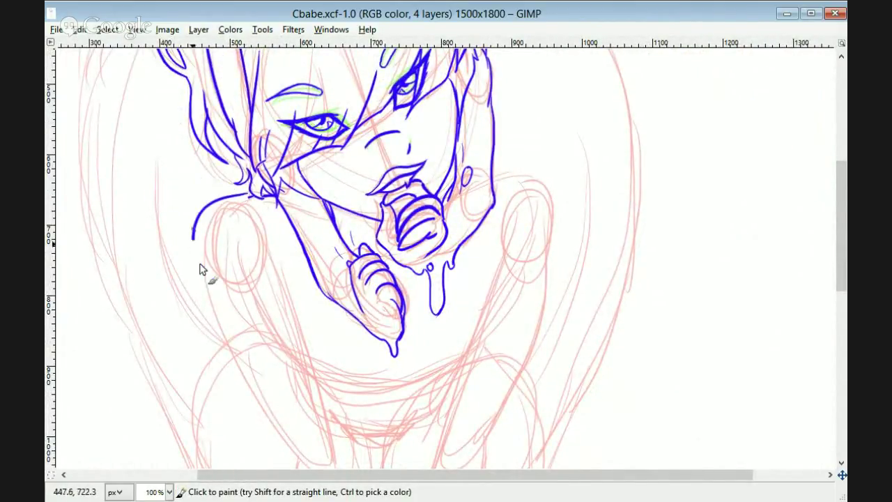
{"action": "key", "text": "ctrl+z"}
{"action": "mouse_move", "coordinate": [249, 195]}
{"action": "left_mouse_down"}
{"action": "mouse_move", "coordinate": [193, 251]}
{"action": "mouse_move", "coordinate": [243, 300]}
{"action": "mouse_move", "coordinate": [248, 280]}
{"action": "mouse_move", "coordinate": [241, 289]}
{"action": "left_mouse_up"}
{"action": "key", "text": "ctrl+z"}
{"action": "key", "text": "ctrl+z"}
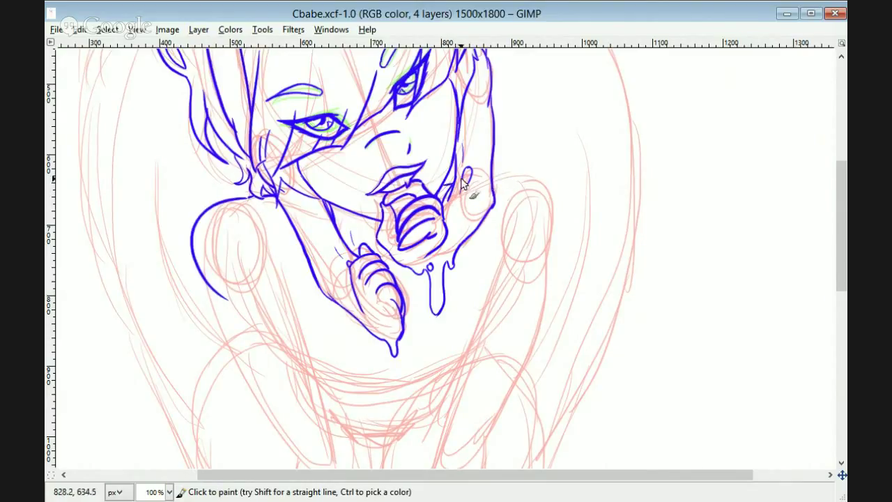
- Ink the rounded outline of the right-hand shoulder from the hair outward, redrawing it as one smooth curve
{"action": "left_click_drag", "start_coordinate": [504, 179], "coordinate": [538, 275]}
{"action": "key", "text": "ctrl+z"}
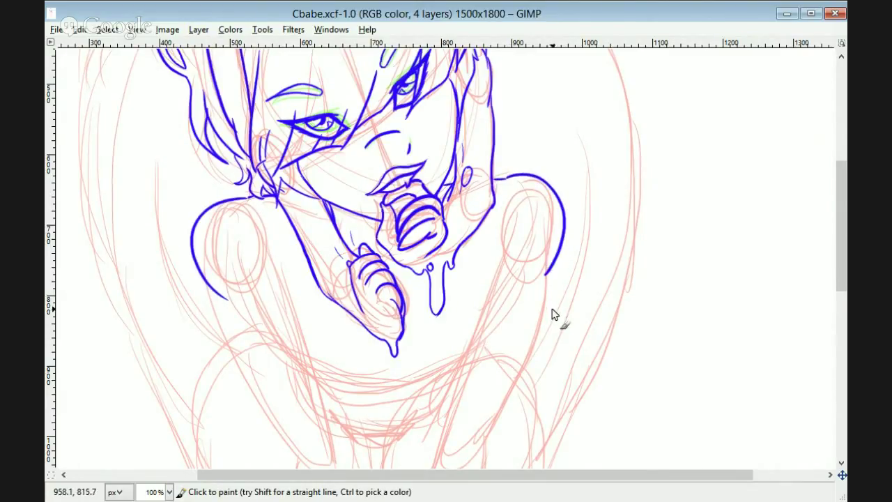
{"action": "key", "text": "ctrl+z"}
{"action": "mouse_move", "coordinate": [511, 176]}
{"action": "left_mouse_down"}
{"action": "mouse_move", "coordinate": [519, 213]}
{"action": "mouse_move", "coordinate": [523, 205]}
{"action": "mouse_move", "coordinate": [552, 269]}
{"action": "mouse_move", "coordinate": [535, 300]}
{"action": "left_mouse_up"}
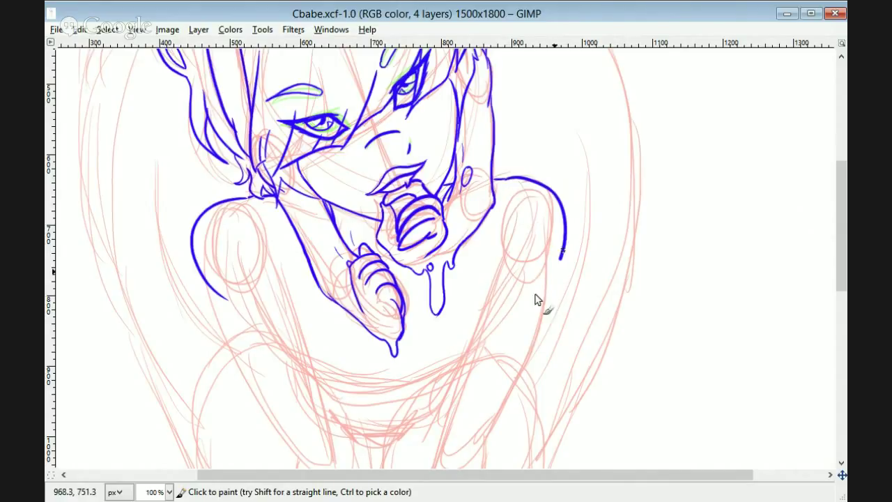
{"action": "left_click_drag", "start_coordinate": [506, 178], "coordinate": [542, 284]}
{"action": "key", "text": "ctrl+z"}
{"action": "left_click_drag", "start_coordinate": [506, 178], "coordinate": [542, 285]}
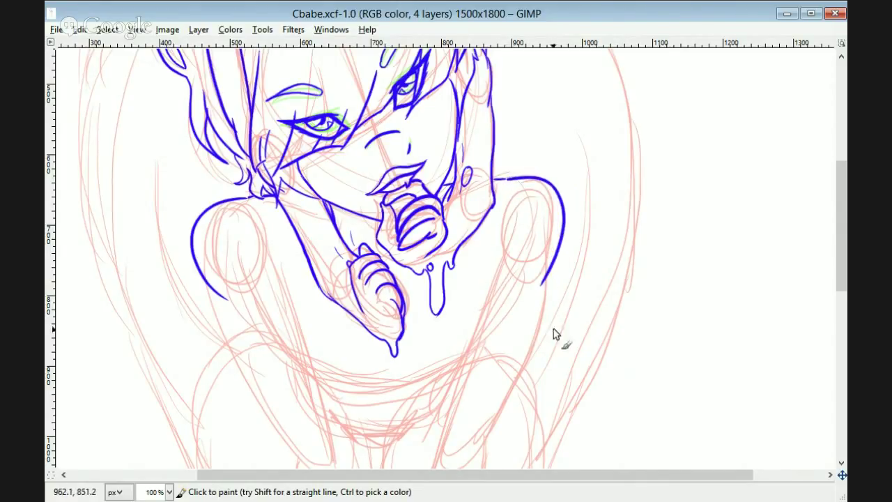
- Ink a short slanted armpit crease inside each shoulder, redrawing the right-hand one
{"action": "mouse_move", "coordinate": [841, 219]}
{"action": "left_mouse_down"}
{"action": "mouse_move", "coordinate": [838, 235]}
{"action": "mouse_move", "coordinate": [837, 197]}
{"action": "mouse_move", "coordinate": [826, 235]}
{"action": "left_mouse_up"}
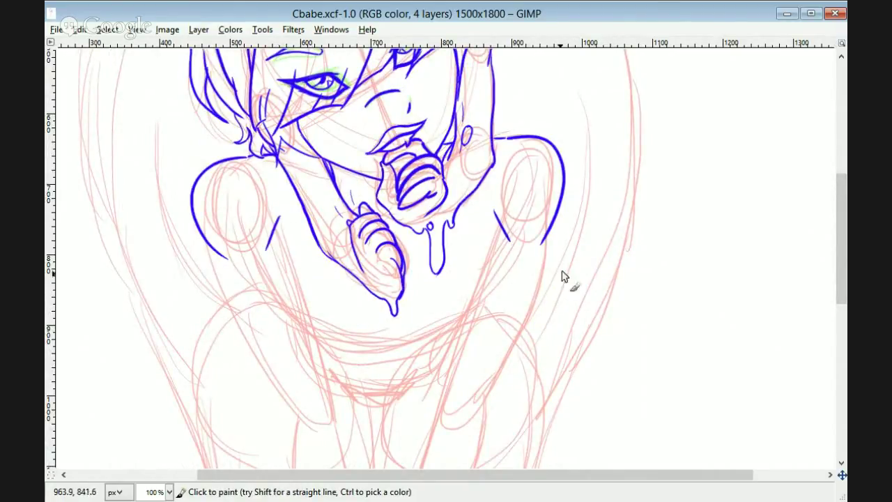
{"action": "left_click_drag", "start_coordinate": [606, 200], "coordinate": [517, 309]}
{"action": "key", "text": "ctrl+z"}
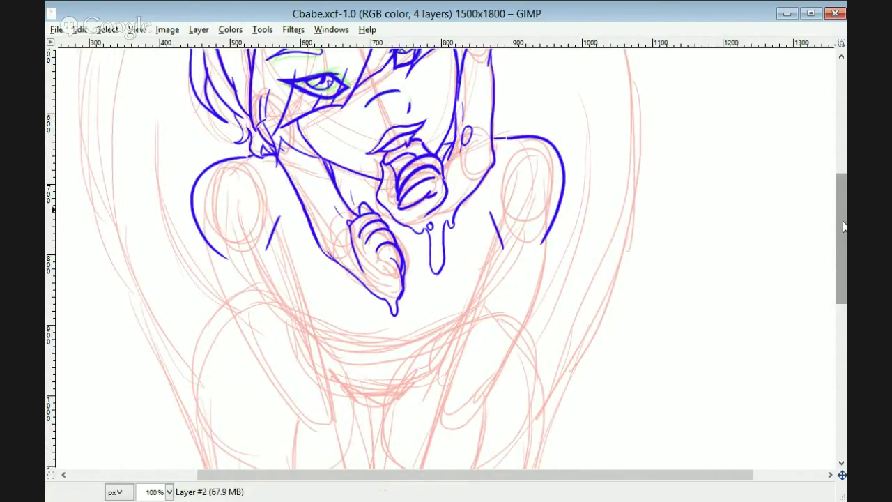
- Ink the inner and outer outlines of both upper arms from the shoulders down to the elbows
{"action": "scroll", "coordinate": [843, 227], "scroll_direction": "down", "scroll_amount": 3}
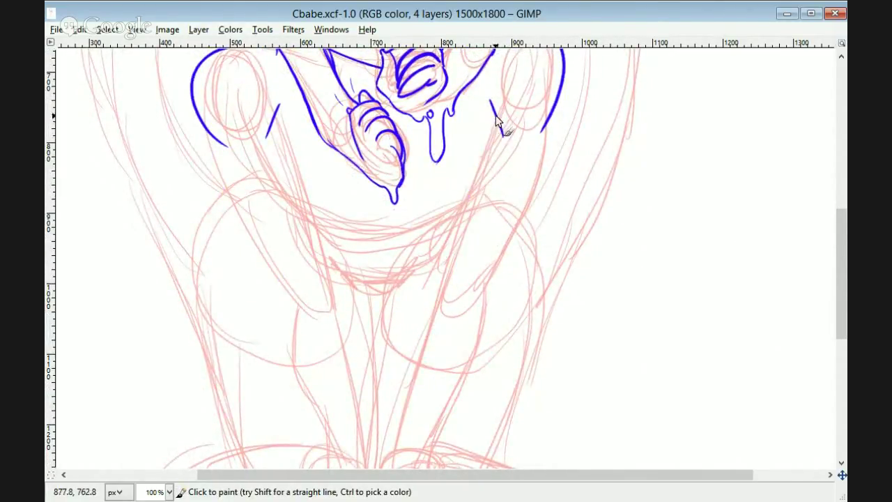
{"action": "left_click_drag", "start_coordinate": [497, 124], "coordinate": [446, 304]}
{"action": "left_click_drag", "start_coordinate": [554, 111], "coordinate": [491, 283]}
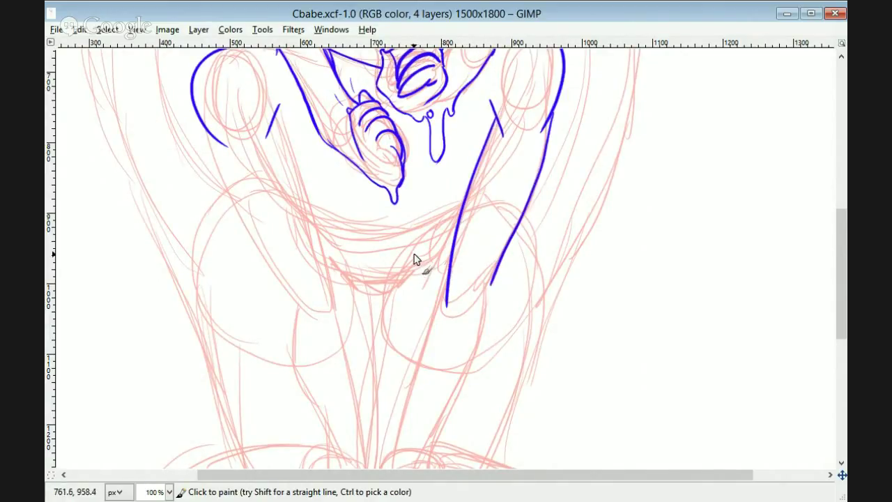
{"action": "left_click_drag", "start_coordinate": [279, 120], "coordinate": [340, 310]}
{"action": "left_click_drag", "start_coordinate": [213, 139], "coordinate": [227, 176]}
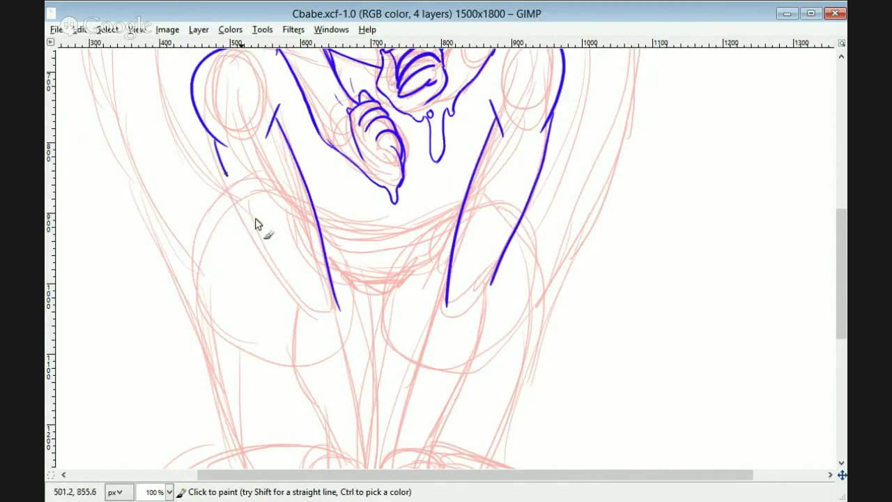
{"action": "key", "text": "ctrl+z"}
{"action": "left_click_drag", "start_coordinate": [216, 142], "coordinate": [315, 319]}
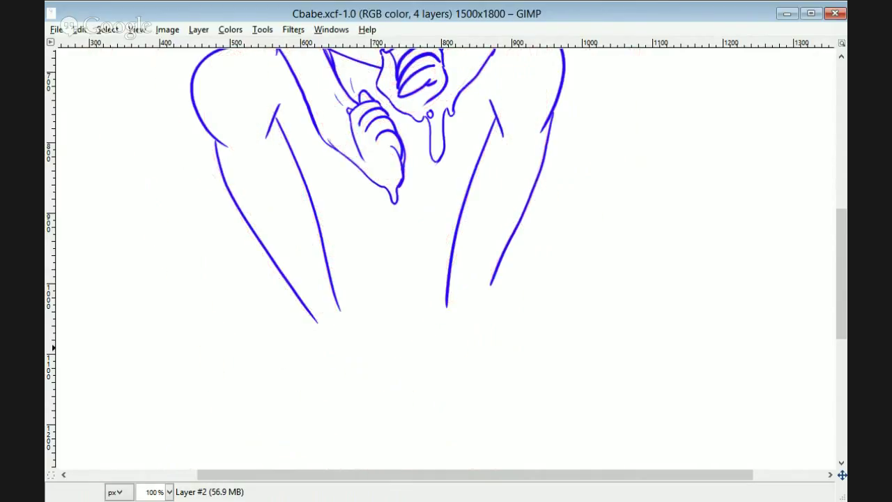
- Cut out the inner line of the right-hand upper arm, paste it slightly to the left, anchor it and touch up its upper end
{"action": "key", "text": "shift+e"}
{"action": "mouse_move", "coordinate": [463, 151]}
{"action": "left_mouse_down"}
{"action": "mouse_move", "coordinate": [500, 128]}
{"action": "mouse_move", "coordinate": [461, 144]}
{"action": "left_mouse_up"}
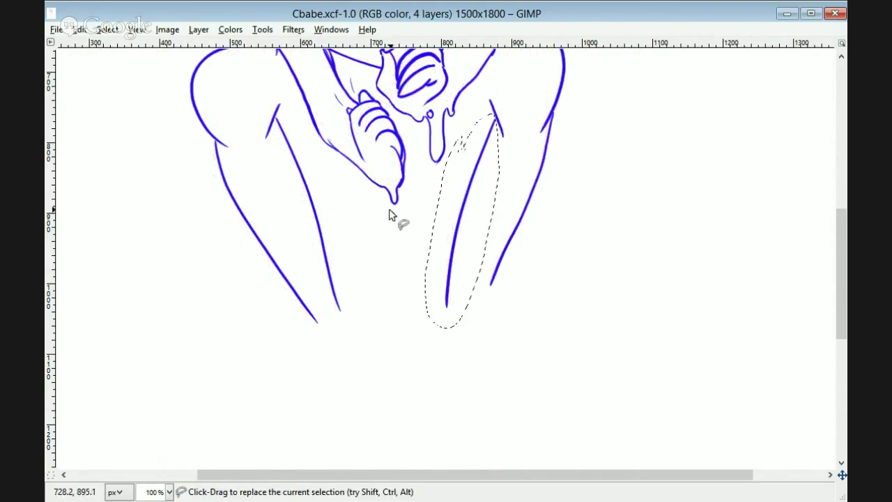
{"action": "key", "text": "ctrl+x"}
{"action": "key", "text": "ctrl+v"}
{"action": "key", "text": "m"}
{"action": "left_click_drag", "start_coordinate": [507, 217], "coordinate": [504, 214]}
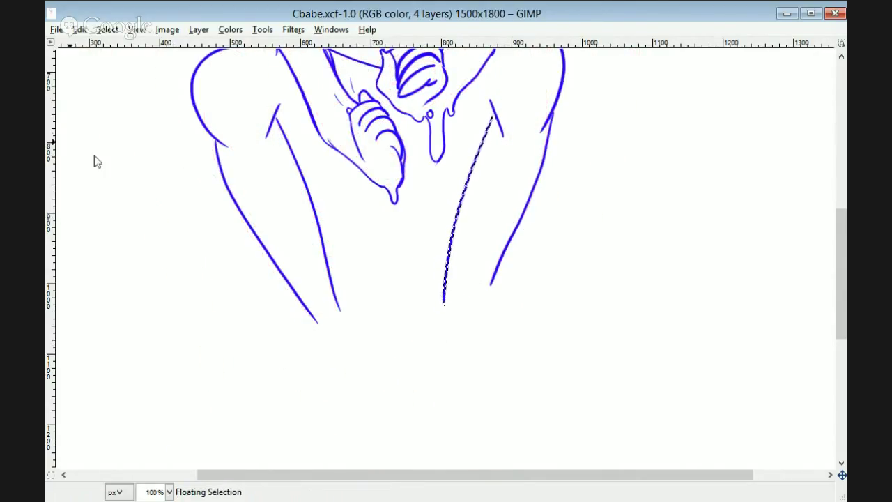
{"action": "key", "text": "ctrl+h"}
{"action": "key", "text": "p"}
{"action": "left_click_drag", "start_coordinate": [495, 114], "coordinate": [491, 125]}
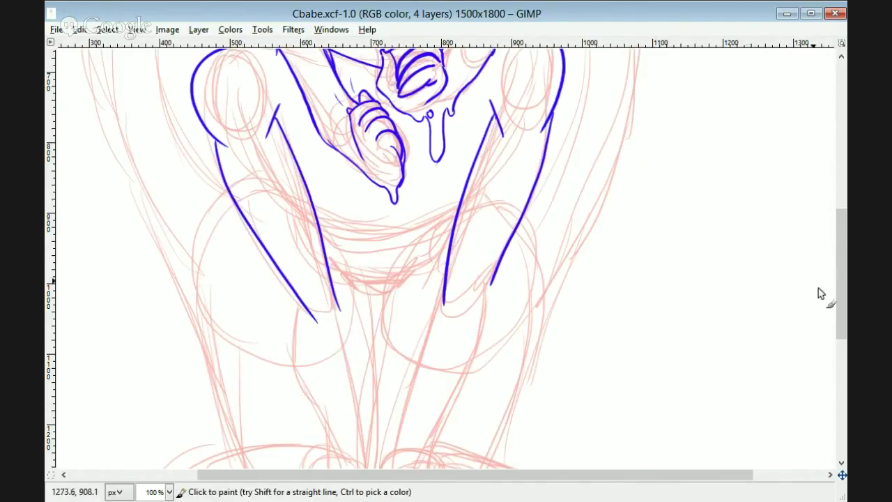
- Ink the inner forearm lines from both elbows, converging toward the wrists
{"action": "left_click_drag", "start_coordinate": [841, 297], "coordinate": [841, 337]}
{"action": "left_click_drag", "start_coordinate": [331, 162], "coordinate": [364, 327]}
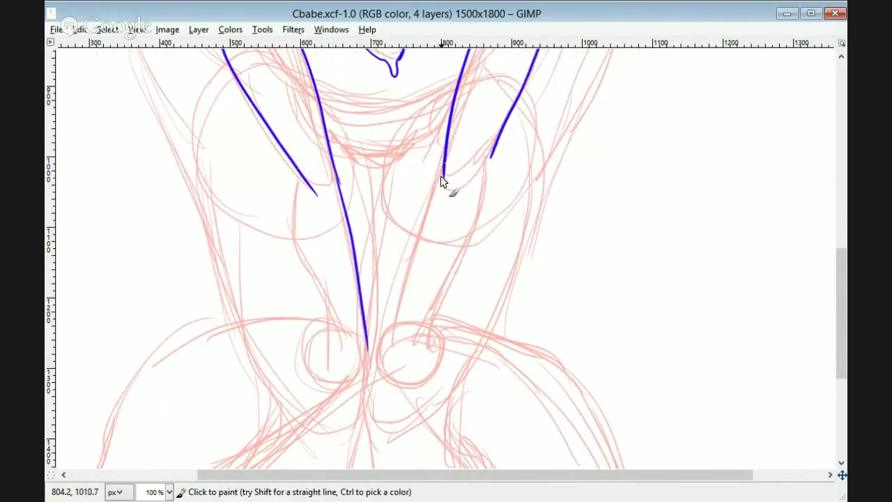
{"action": "left_click", "coordinate": [381, 355], "text": "shift"}
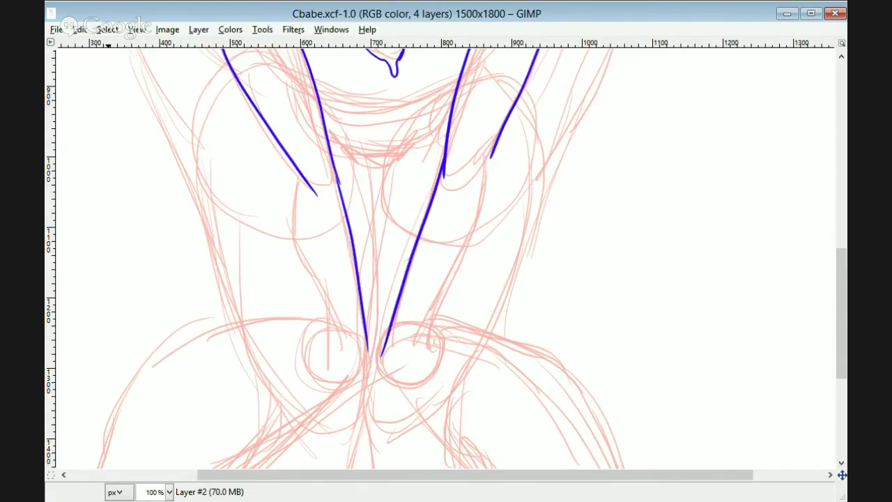
- Ink the curved inner edges of both hands below the wrists, with a narrow pointed finger loop beside each
{"action": "scroll", "coordinate": [838, 261], "scroll_direction": "down", "scroll_amount": 4}
{"action": "left_click", "coordinate": [371, 207], "text": "shift"}
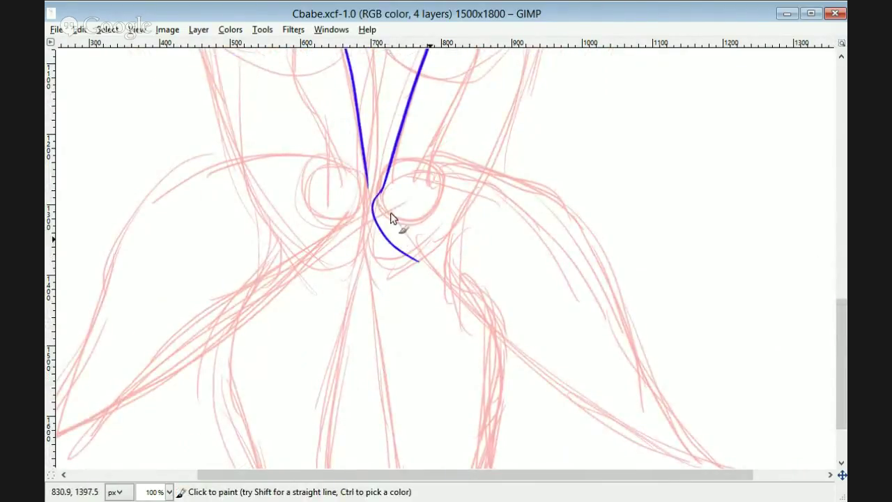
{"action": "key", "text": "ctrl+z"}
{"action": "left_click_drag", "start_coordinate": [391, 191], "coordinate": [475, 296]}
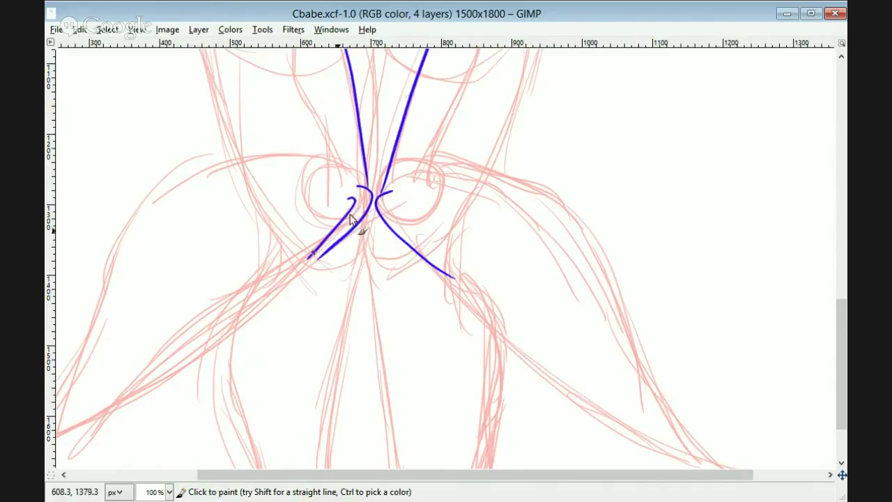
{"action": "key", "text": "ctrl+z"}
{"action": "left_click_drag", "start_coordinate": [343, 199], "coordinate": [311, 256]}
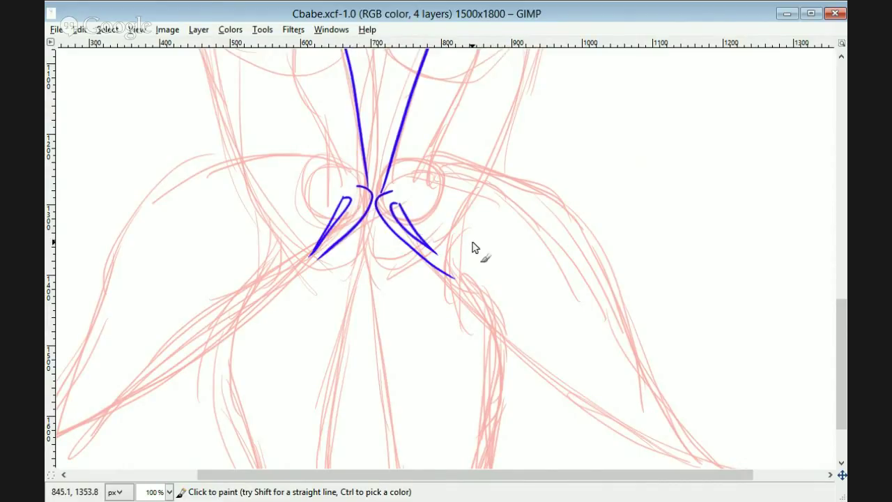
- Replace the left-hand finger loop with a horizontally flipped copy of the right-hand one and anchor it
{"action": "key", "text": "shift+e"}
{"action": "left_click_drag", "start_coordinate": [335, 221], "coordinate": [326, 230]}
{"action": "key", "text": "f"}
{"action": "mouse_move", "coordinate": [426, 204]}
{"action": "left_mouse_down"}
{"action": "mouse_move", "coordinate": [422, 250]}
{"action": "mouse_move", "coordinate": [433, 206]}
{"action": "mouse_move", "coordinate": [336, 224]}
{"action": "left_mouse_up"}
{"action": "key", "text": "ctrl+c"}
{"action": "key", "text": "ctrl+v"}
{"action": "key", "text": "shift+f"}
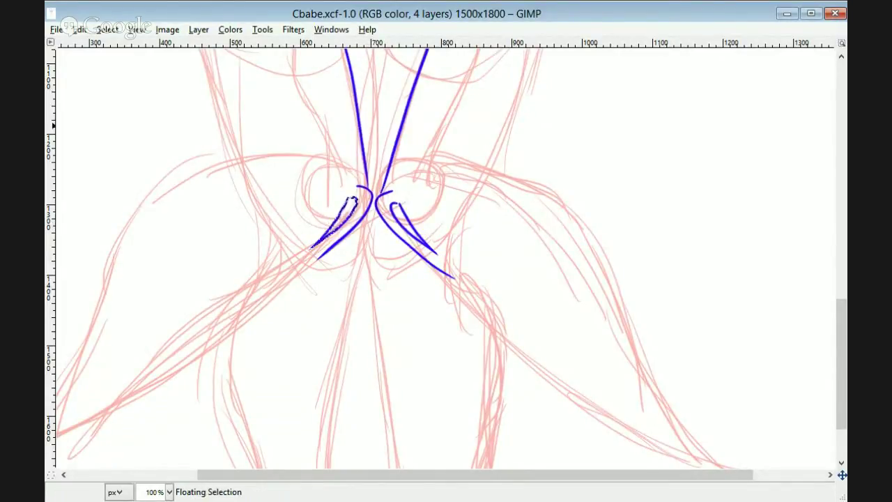
{"action": "key", "text": "ctrl+h"}
- Ink short chest curves between the arms below the small drip, and the outer forearm line of the left-hand arm
{"action": "left_click_drag", "start_coordinate": [842, 326], "coordinate": [836, 238]}
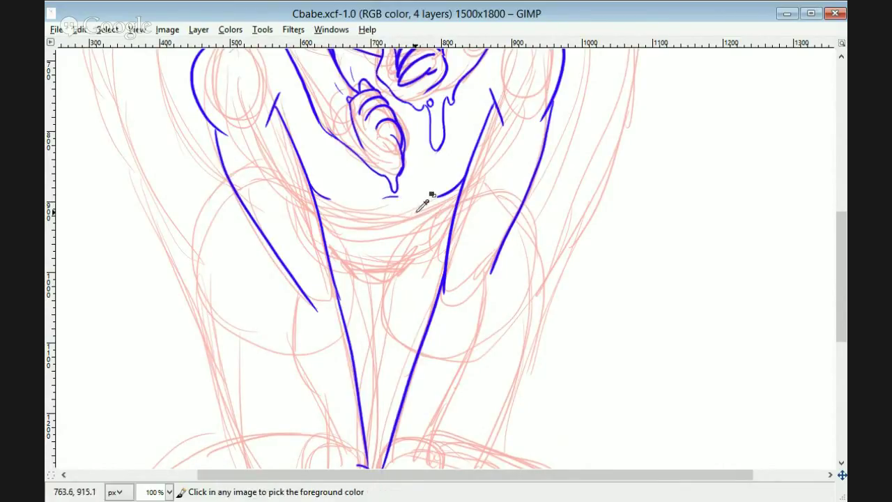
{"action": "mouse_move", "coordinate": [841, 257]}
{"action": "left_mouse_down"}
{"action": "mouse_move", "coordinate": [840, 144]}
{"action": "mouse_move", "coordinate": [825, 309]}
{"action": "left_mouse_up"}
{"action": "mouse_move", "coordinate": [299, 117]}
{"action": "left_mouse_down"}
{"action": "mouse_move", "coordinate": [318, 148]}
{"action": "mouse_move", "coordinate": [339, 276]}
{"action": "left_mouse_up"}
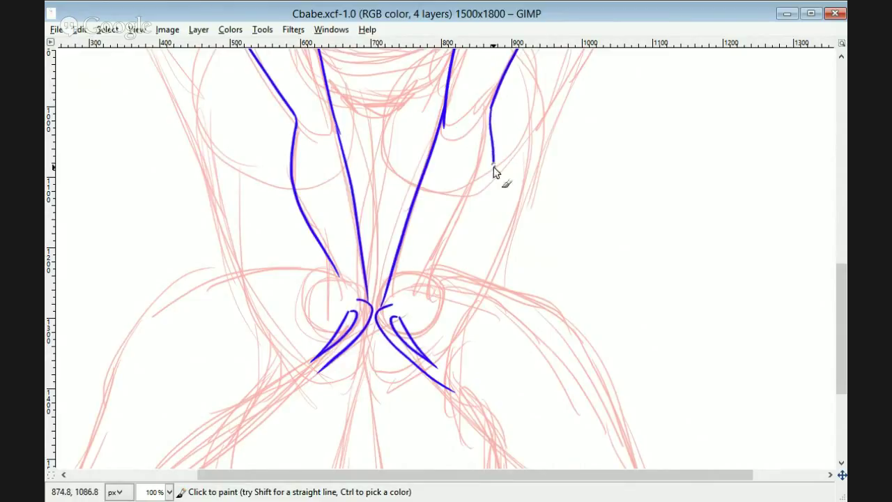
- Ink the outer forearm line of the right-hand arm from elbow toward wrist, redrawing it with a fuller bulge
{"action": "left_click_drag", "start_coordinate": [494, 166], "coordinate": [419, 287]}
{"action": "key", "text": "ctrl+z"}
{"action": "mouse_move", "coordinate": [490, 108]}
{"action": "left_mouse_down"}
{"action": "mouse_move", "coordinate": [431, 253]}
{"action": "mouse_move", "coordinate": [485, 176]}
{"action": "mouse_move", "coordinate": [422, 263]}
{"action": "left_mouse_up"}
{"action": "key", "text": "ctrl+z"}
{"action": "key", "text": "ctrl+z"}
{"action": "left_click_drag", "start_coordinate": [447, 224], "coordinate": [422, 287]}
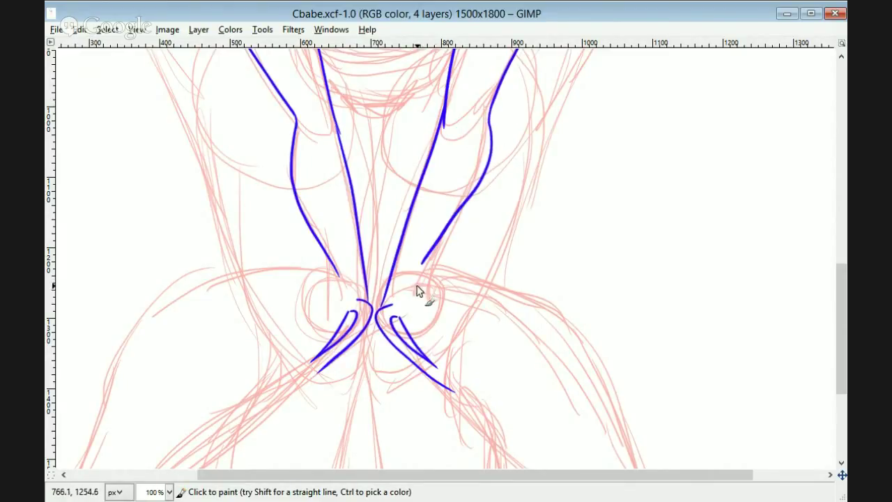
- Refine and extend the lower ends of both outer forearm lines at the wrists, and add short creases inside the elbows
{"action": "key", "text": "shift+e"}
{"action": "mouse_move", "coordinate": [438, 243]}
{"action": "left_mouse_down"}
{"action": "mouse_move", "coordinate": [416, 285]}
{"action": "mouse_move", "coordinate": [423, 260]}
{"action": "left_mouse_up"}
{"action": "key", "text": "p"}
{"action": "left_click_drag", "start_coordinate": [304, 217], "coordinate": [340, 277]}
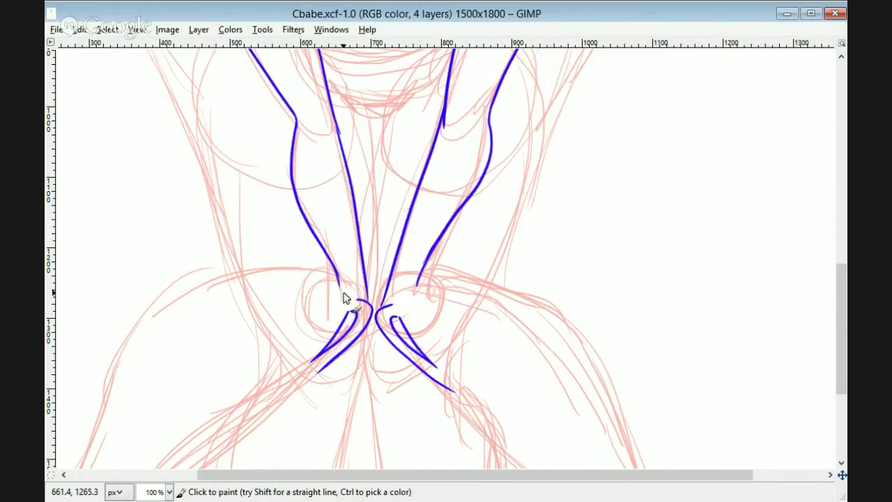
{"action": "scroll", "coordinate": [352, 200], "scroll_direction": "up", "scroll_amount": 5}
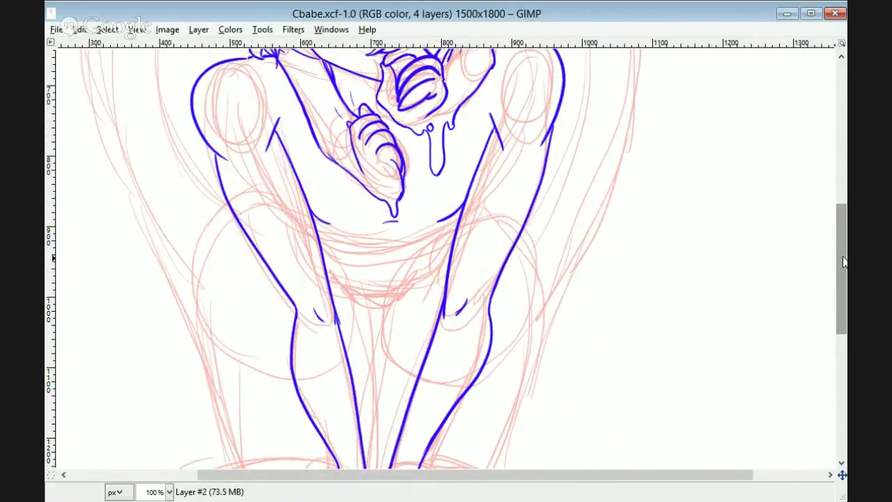
- Ink two long curves forming a large pointed leaf shape that flares down and outward from the left-hand wrist and fingers
{"action": "left_click_drag", "start_coordinate": [841, 257], "coordinate": [840, 358]}
{"action": "left_click_drag", "start_coordinate": [613, 474], "coordinate": [482, 474]}
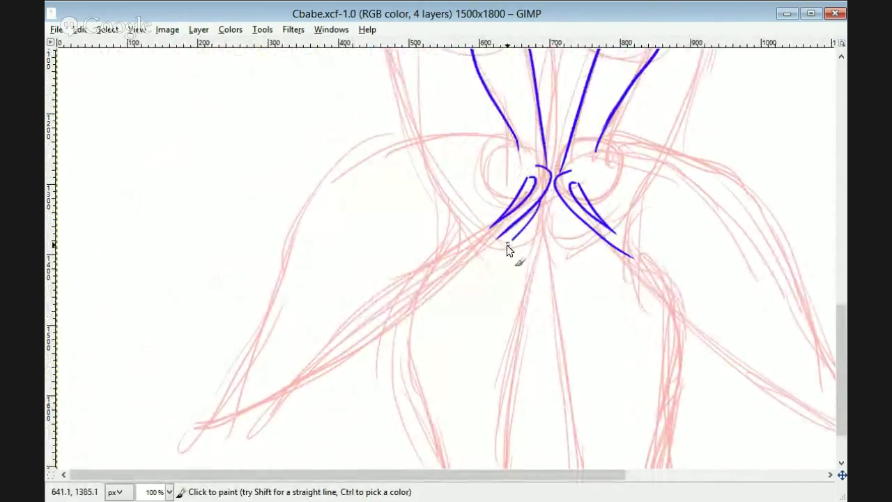
{"action": "left_click_drag", "start_coordinate": [543, 206], "coordinate": [147, 456]}
{"action": "mouse_move", "coordinate": [516, 148]}
{"action": "left_mouse_down"}
{"action": "mouse_move", "coordinate": [404, 146]}
{"action": "mouse_move", "coordinate": [322, 171]}
{"action": "mouse_move", "coordinate": [140, 435]}
{"action": "mouse_move", "coordinate": [194, 457]}
{"action": "mouse_move", "coordinate": [156, 438]}
{"action": "left_mouse_up"}
{"action": "key", "text": "ctrl+z"}
{"action": "key", "text": "ctrl+z"}
{"action": "key", "text": "ctrl+z"}
{"action": "left_click_drag", "start_coordinate": [841, 372], "coordinate": [841, 394]}
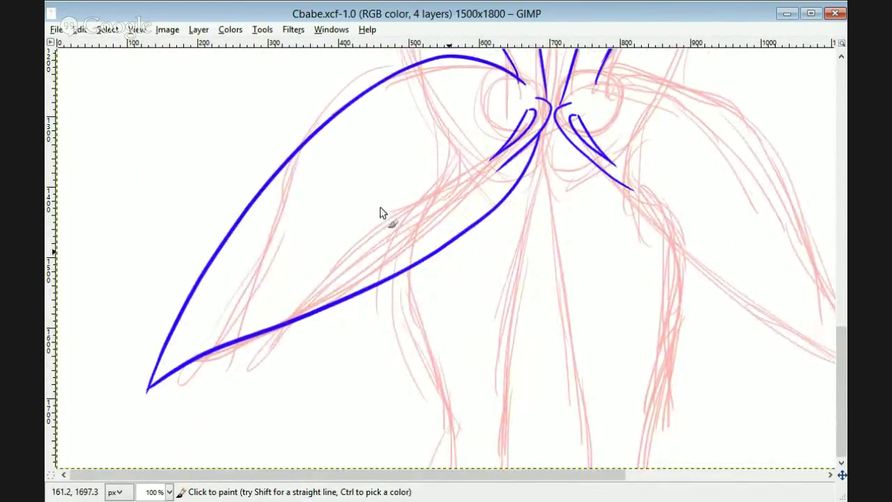
- Copy the left-hand leaf shape, flip it horizontally, place it against the right-hand wrist and fingers, and anchor it
{"action": "key", "text": "f"}
{"action": "mouse_move", "coordinate": [508, 98]}
{"action": "left_mouse_down"}
{"action": "mouse_move", "coordinate": [532, 88]}
{"action": "mouse_move", "coordinate": [121, 436]}
{"action": "mouse_move", "coordinate": [541, 132]}
{"action": "mouse_move", "coordinate": [516, 117]}
{"action": "left_mouse_up"}
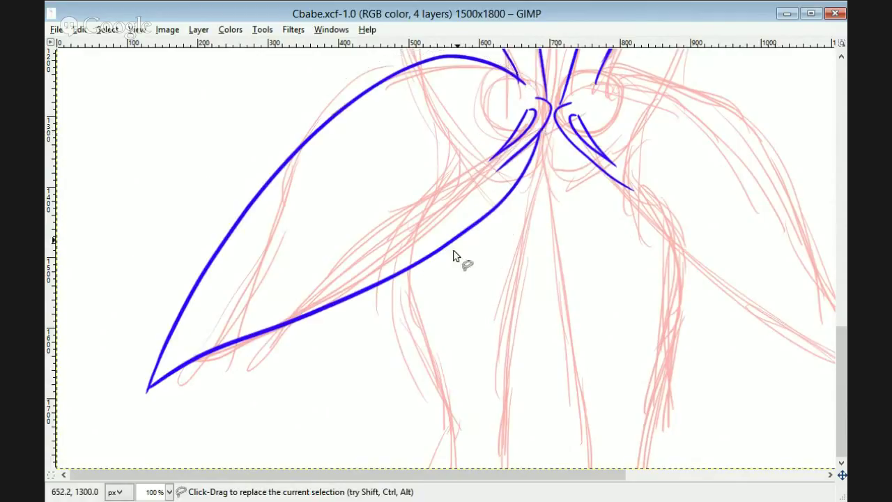
{"action": "key", "text": "ctrl+c"}
{"action": "key", "text": "ctrl+v"}
{"action": "key", "text": "shift+f"}
{"action": "mouse_move", "coordinate": [136, 182]}
{"action": "left_mouse_down"}
{"action": "mouse_move", "coordinate": [659, 214]}
{"action": "mouse_move", "coordinate": [608, 189]}
{"action": "left_mouse_up"}
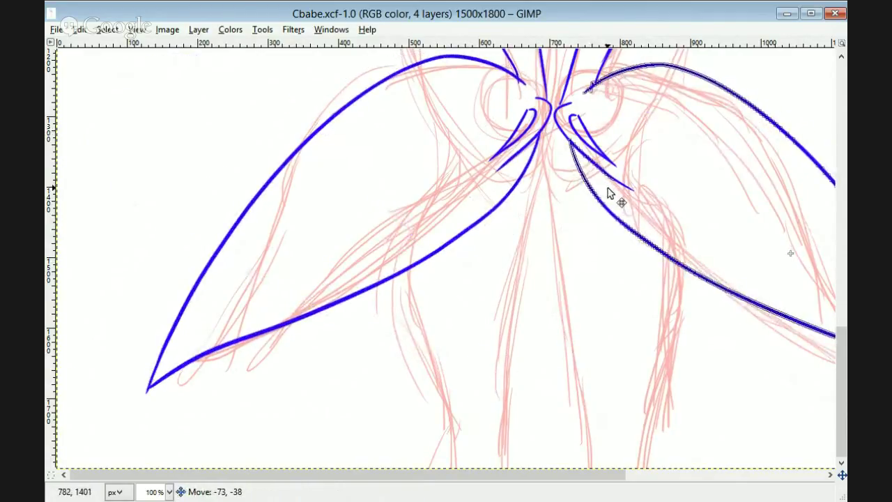
{"action": "key", "text": "shift+e"}
{"action": "left_click", "coordinate": [583, 108]}
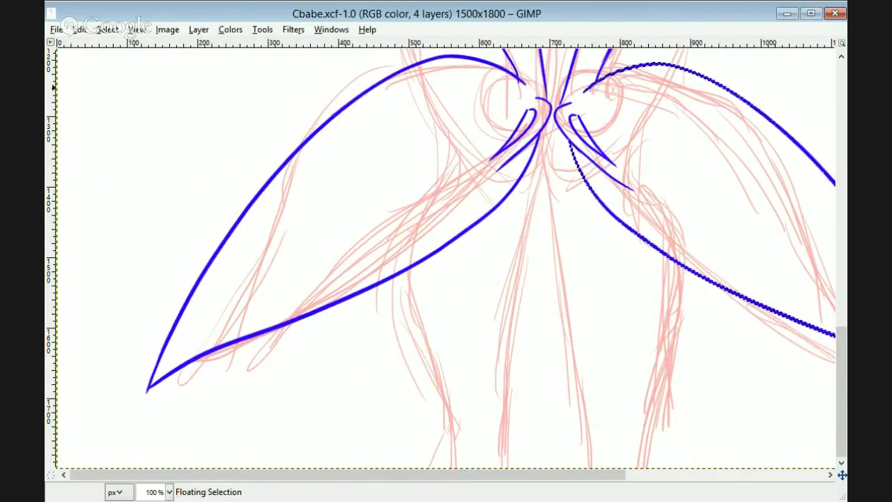
{"action": "key", "text": "ctrl+h"}
- Erase stray line ends where the forearms meet the tops of the two leaf shapes, and check the whole figure
{"action": "mouse_move", "coordinate": [488, 475]}
{"action": "left_mouse_down"}
{"action": "mouse_move", "coordinate": [612, 487]}
{"action": "mouse_move", "coordinate": [553, 486]}
{"action": "left_mouse_up"}
{"action": "mouse_move", "coordinate": [840, 349]}
{"action": "left_mouse_down"}
{"action": "mouse_move", "coordinate": [837, 288]}
{"action": "mouse_move", "coordinate": [840, 331]}
{"action": "left_mouse_up"}
{"action": "scroll", "coordinate": [513, 284], "scroll_direction": "up", "scroll_amount": 3}
{"action": "key", "text": "shift+e"}
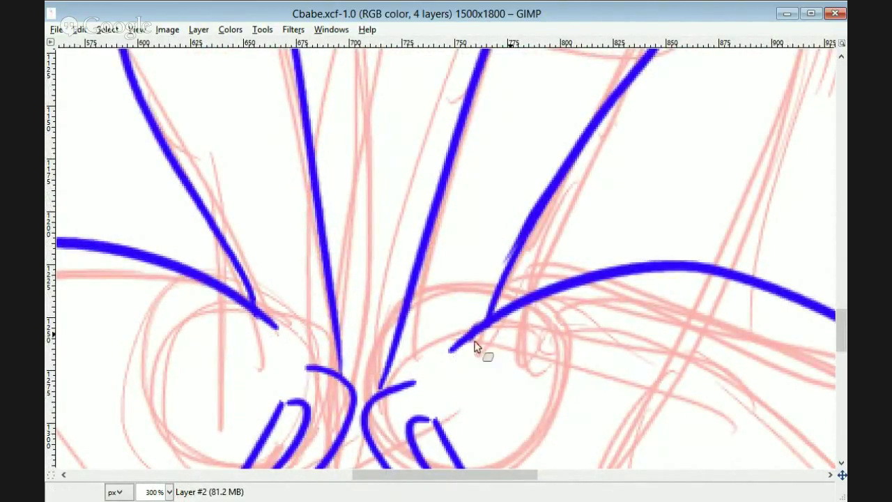
{"action": "scroll", "coordinate": [476, 347], "scroll_direction": "down", "scroll_amount": 4}
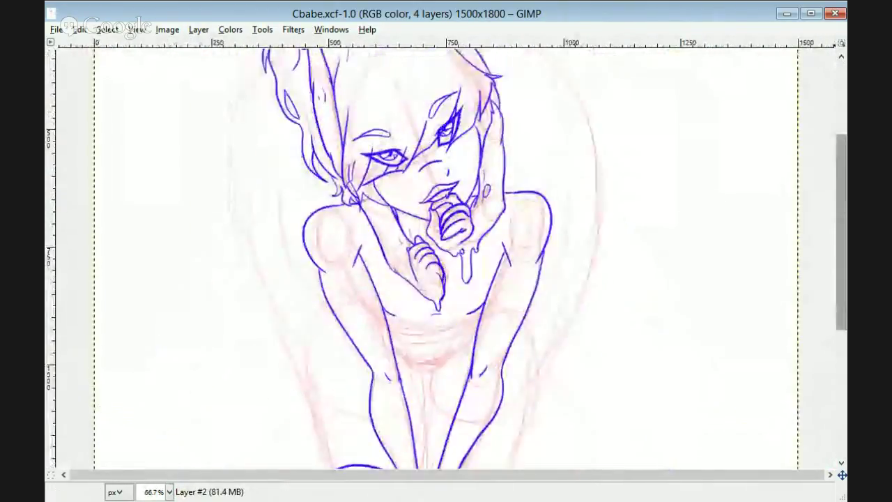
{"action": "scroll", "coordinate": [773, 384], "scroll_direction": "down", "scroll_amount": 5}
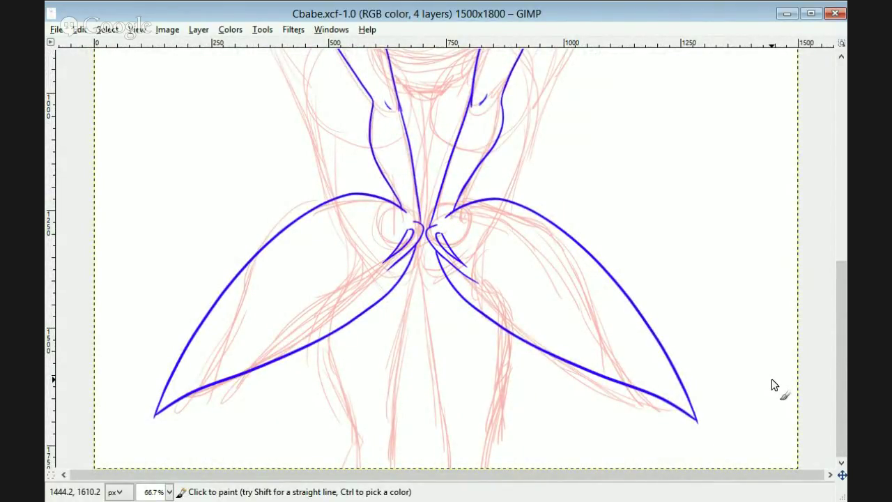
- Ink short waist creases beside both arms and small navel marks at the middle of the belly
{"action": "scroll", "coordinate": [454, 285], "scroll_direction": "up", "scroll_amount": 5}
{"action": "scroll", "coordinate": [424, 278], "scroll_direction": "up", "scroll_amount": 3}
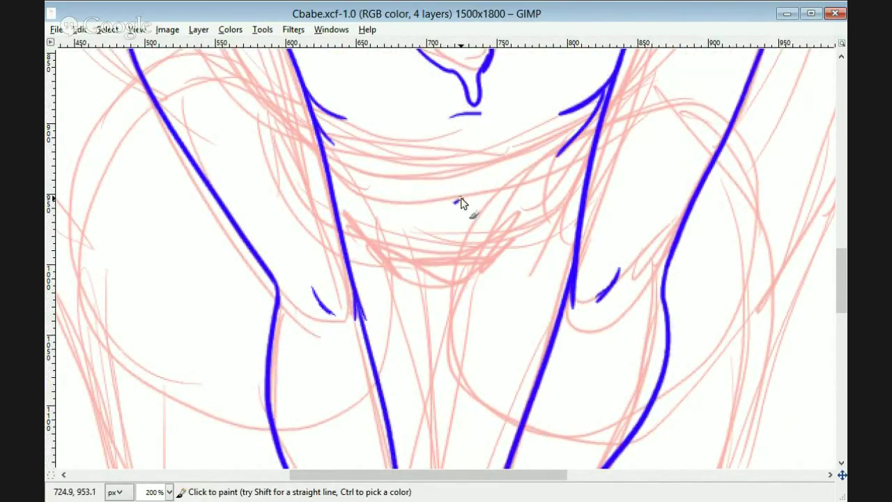
{"action": "left_click_drag", "start_coordinate": [463, 219], "coordinate": [452, 237]}
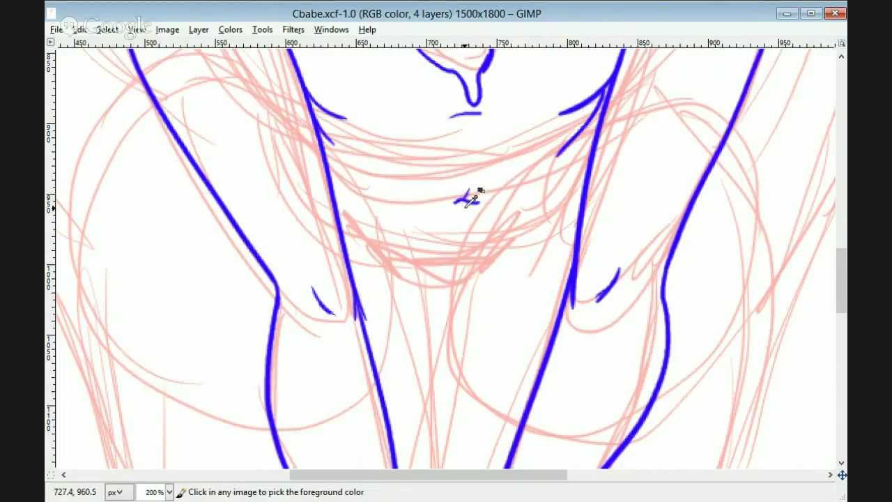
{"action": "key", "text": "ctrl+z"}
- Ink the lower edge of the bikini bottom between the arms, and a shallower waist curve above it
{"action": "mouse_move", "coordinate": [342, 208]}
{"action": "left_mouse_down"}
{"action": "mouse_move", "coordinate": [445, 262]}
{"action": "mouse_move", "coordinate": [433, 264]}
{"action": "left_mouse_up"}
{"action": "key", "text": "ctrl+z"}
{"action": "left_click_drag", "start_coordinate": [340, 212], "coordinate": [401, 280]}
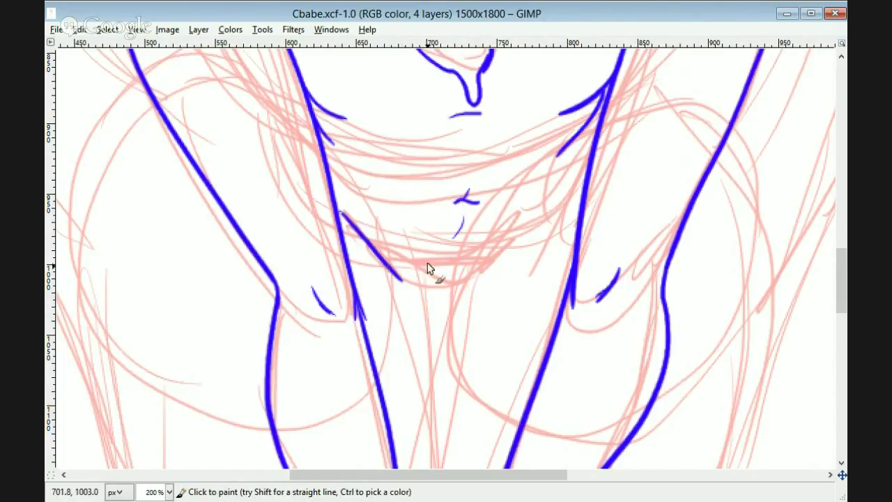
{"action": "mouse_move", "coordinate": [584, 183]}
{"action": "left_mouse_down"}
{"action": "mouse_move", "coordinate": [479, 283]}
{"action": "mouse_move", "coordinate": [467, 282]}
{"action": "left_mouse_up"}
{"action": "key", "text": "ctrl+z"}
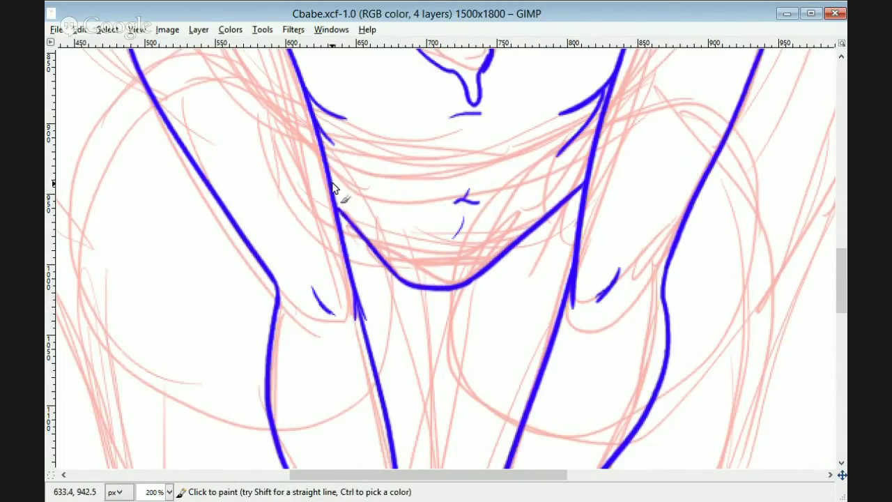
{"action": "left_click_drag", "start_coordinate": [400, 240], "coordinate": [591, 173]}
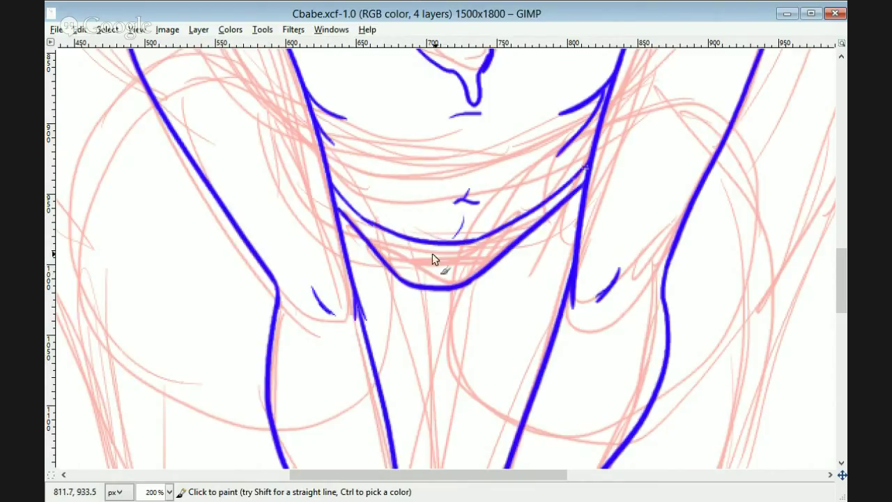
- Ink a small V-shaped panel with a curved top inside the bikini bottom, redrawing its left-hand edge more smoothly
{"action": "left_click_drag", "start_coordinate": [496, 244], "coordinate": [446, 275]}
{"action": "left_click_drag", "start_coordinate": [396, 244], "coordinate": [443, 274]}
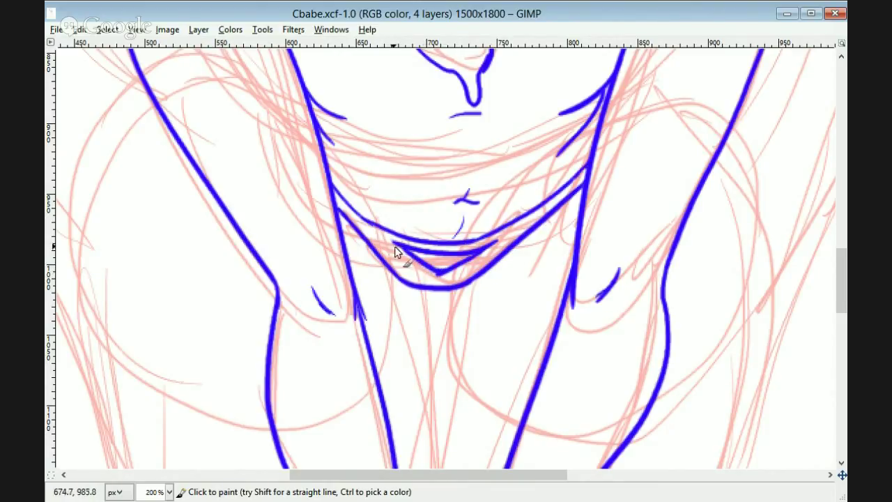
{"action": "left_click_drag", "start_coordinate": [385, 238], "coordinate": [444, 270]}
{"action": "key", "text": "shift+e"}
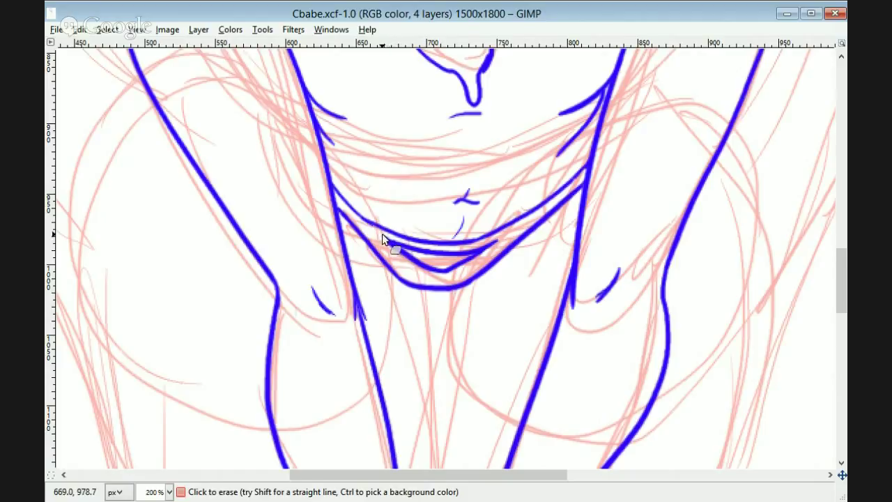
{"action": "key", "text": "p"}
{"action": "mouse_move", "coordinate": [335, 189]}
{"action": "left_mouse_down"}
{"action": "mouse_move", "coordinate": [412, 238]}
{"action": "mouse_move", "coordinate": [384, 251]}
{"action": "left_mouse_up"}
- Erase the old navel marks and ink a smaller navel arc with light belly curves around it
{"action": "key", "text": "minus"}
{"action": "key", "text": "minus"}
{"action": "key", "text": "shift+e"}
{"action": "key", "text": "plus"}
{"action": "key", "text": "p"}
{"action": "mouse_move", "coordinate": [395, 219]}
{"action": "left_mouse_down"}
{"action": "mouse_move", "coordinate": [388, 234]}
{"action": "mouse_move", "coordinate": [430, 226]}
{"action": "left_mouse_up"}
{"action": "left_click_drag", "start_coordinate": [349, 215], "coordinate": [426, 201]}
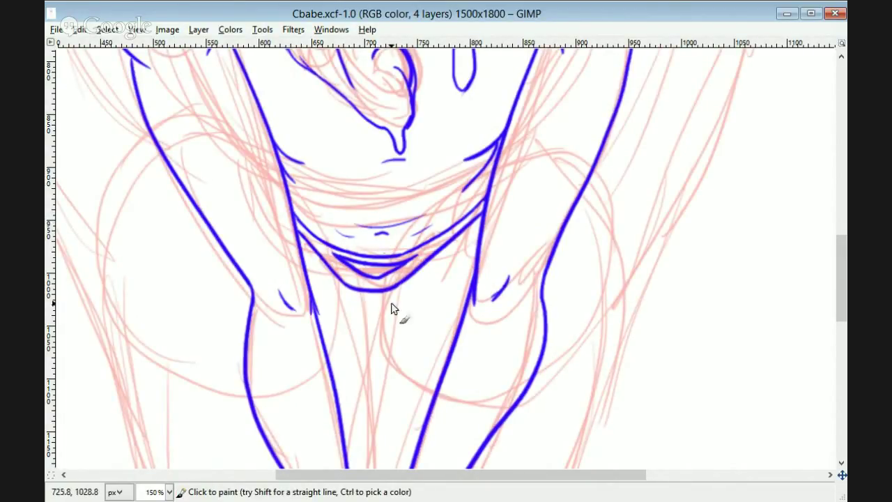
- Ink the line between the thighs from the bikini bottom down toward the hands, with a shorter right-hand branch joining it
{"action": "mouse_move", "coordinate": [449, 475]}
{"action": "left_mouse_down"}
{"action": "mouse_move", "coordinate": [383, 492]}
{"action": "mouse_move", "coordinate": [466, 476]}
{"action": "left_mouse_up"}
{"action": "scroll", "coordinate": [497, 191], "scroll_direction": "down", "scroll_amount": 2}
{"action": "scroll", "coordinate": [507, 307], "scroll_direction": "down", "scroll_amount": 1}
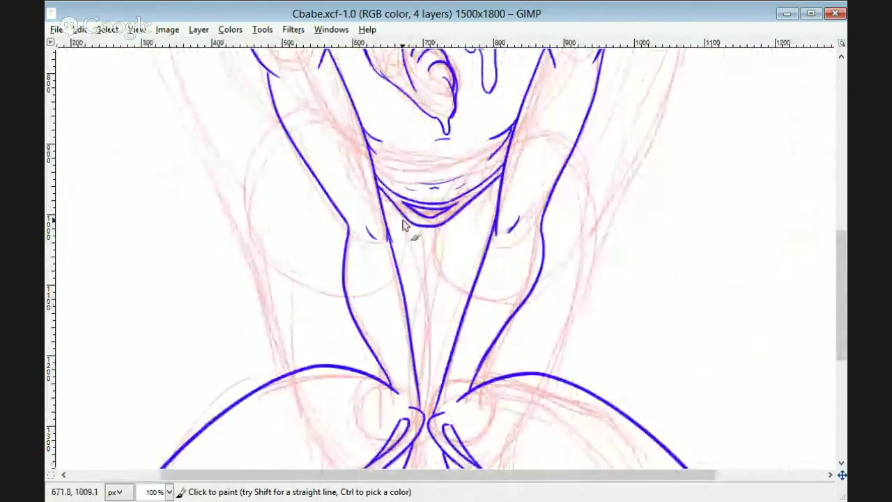
{"action": "left_click_drag", "start_coordinate": [402, 220], "coordinate": [428, 398]}
{"action": "key", "text": "ctrl+z"}
{"action": "mouse_move", "coordinate": [395, 211]}
{"action": "left_mouse_down"}
{"action": "mouse_move", "coordinate": [423, 269]}
{"action": "mouse_move", "coordinate": [429, 397]}
{"action": "left_mouse_up"}
{"action": "left_click_drag", "start_coordinate": [444, 225], "coordinate": [422, 298]}
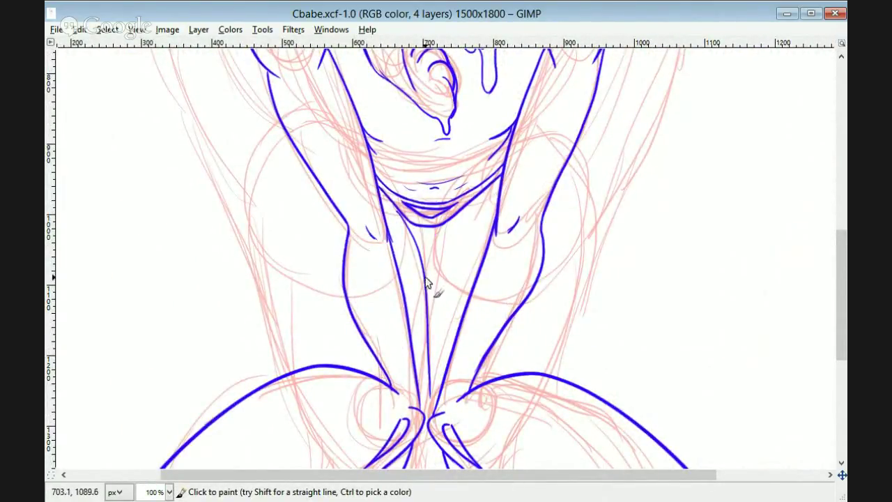
{"action": "left_click_drag", "start_coordinate": [434, 240], "coordinate": [427, 227]}
- Add short crease lines under the bikini bottom and erase the left-hand thigh line where it overlaps the bikini edge
{"action": "scroll", "coordinate": [458, 282], "scroll_direction": "up", "scroll_amount": 2}
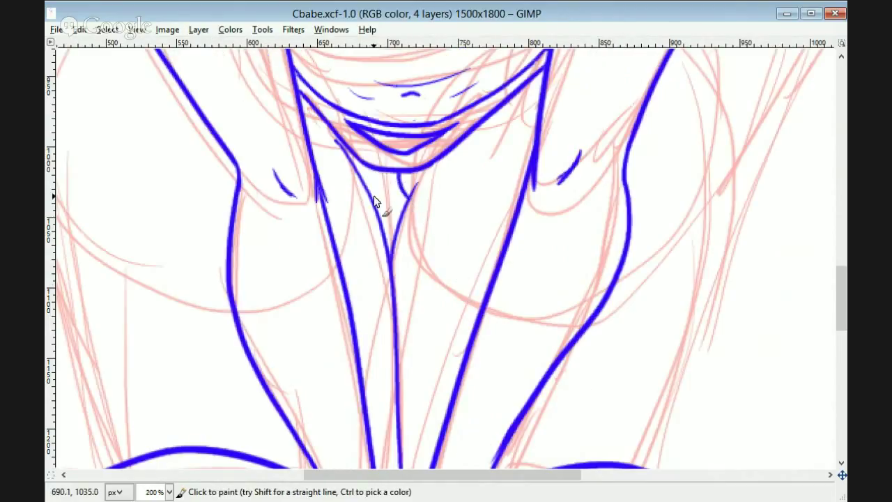
{"action": "left_click_drag", "start_coordinate": [499, 120], "coordinate": [432, 176]}
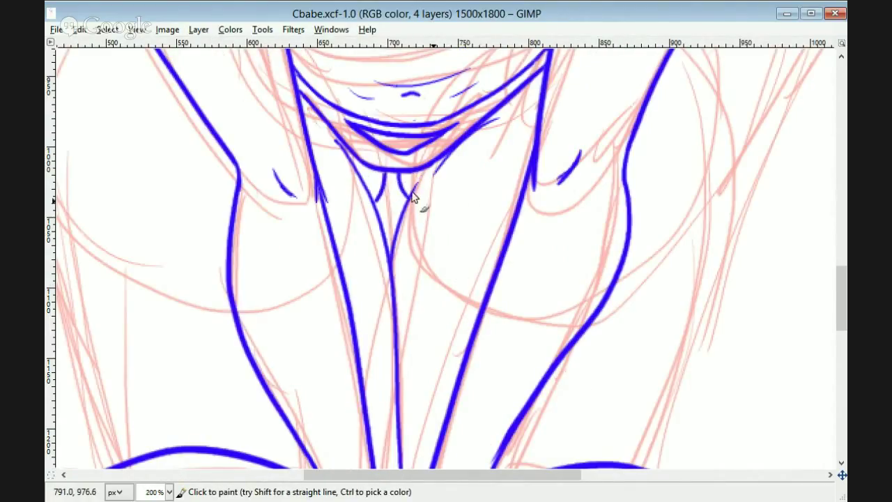
{"action": "key", "text": "shift+e"}
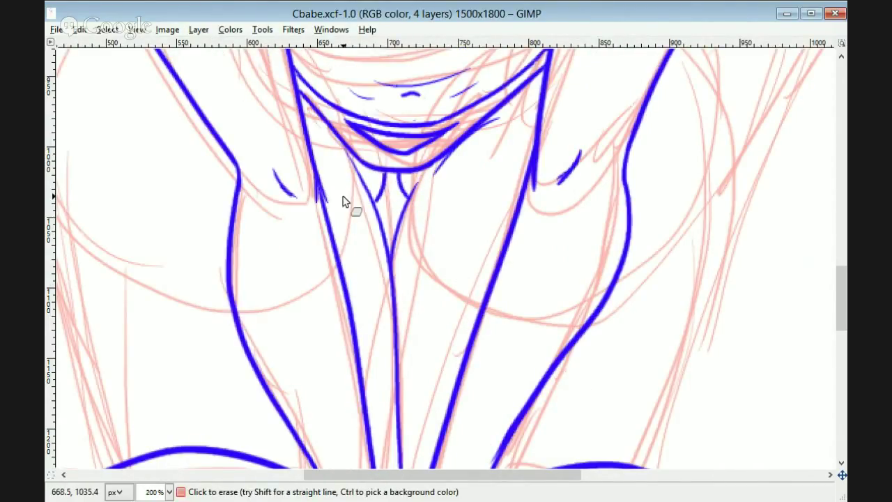
- Extend the center line between the thighs down between the two hands to just below the fingers
{"action": "scroll", "coordinate": [343, 202], "scroll_direction": "down", "scroll_amount": 3, "text": "ctrl"}
{"action": "key", "text": "n"}
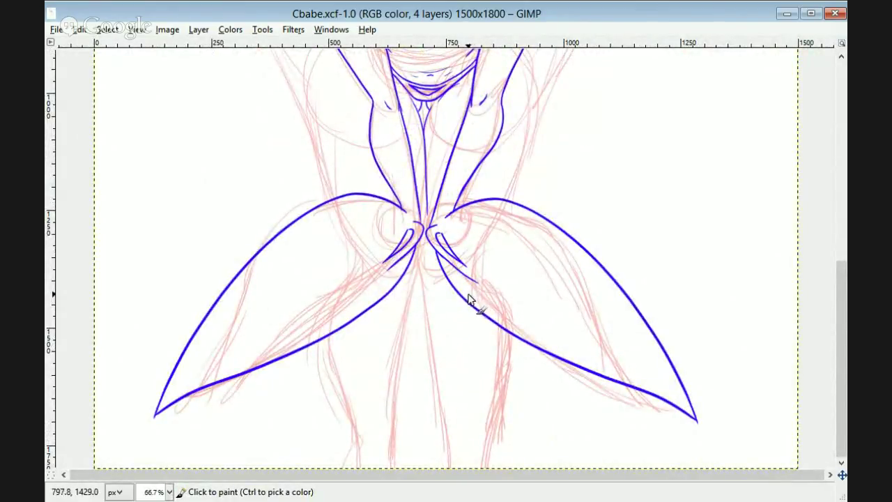
{"action": "scroll", "coordinate": [468, 299], "scroll_direction": "up", "scroll_amount": 1, "text": "ctrl"}
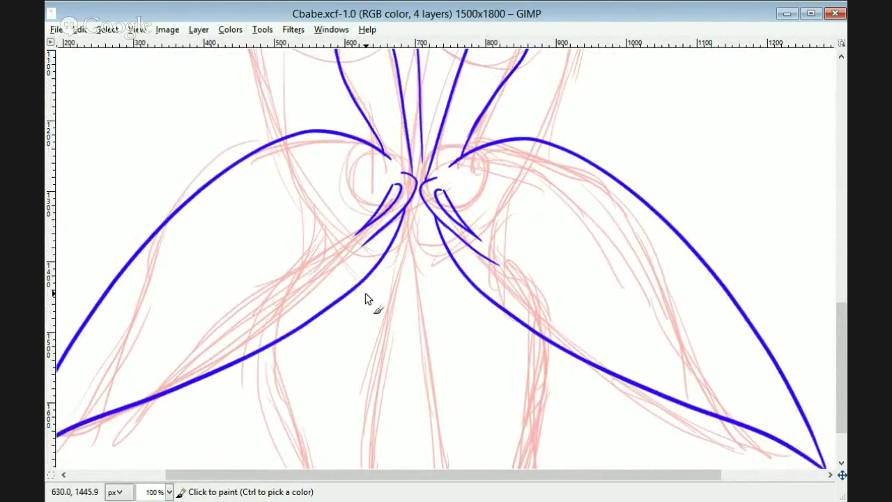
{"action": "key", "text": "ctrl+z"}
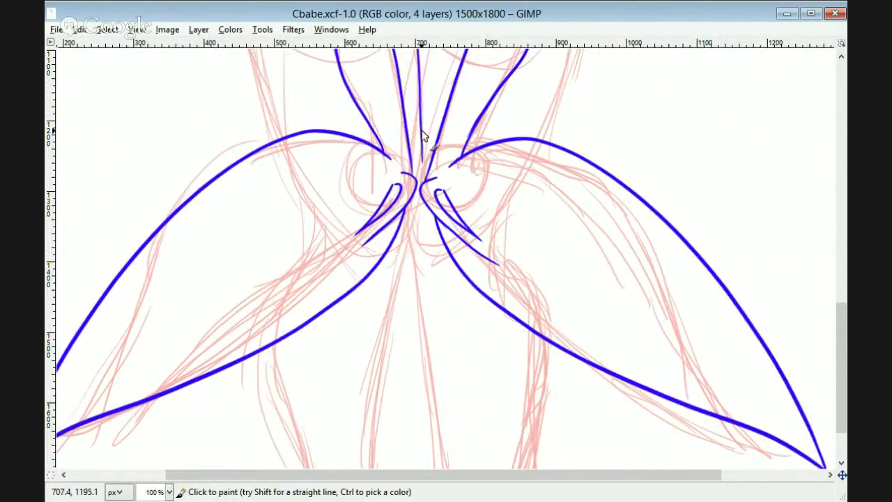
{"action": "left_click_drag", "start_coordinate": [421, 135], "coordinate": [406, 248]}
{"action": "key", "text": "shift+e"}
{"action": "key", "text": "n"}
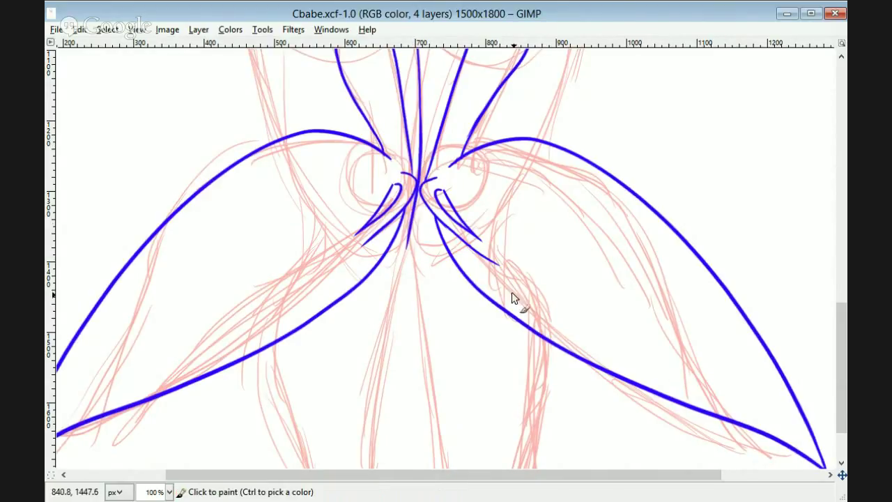
- Ink the left-hand inner leg line from below the hands to the canvas's lower edge, redrawing it once
{"action": "scroll", "coordinate": [466, 209], "scroll_direction": "down", "scroll_amount": 3}
{"action": "left_click_drag", "start_coordinate": [411, 116], "coordinate": [372, 423]}
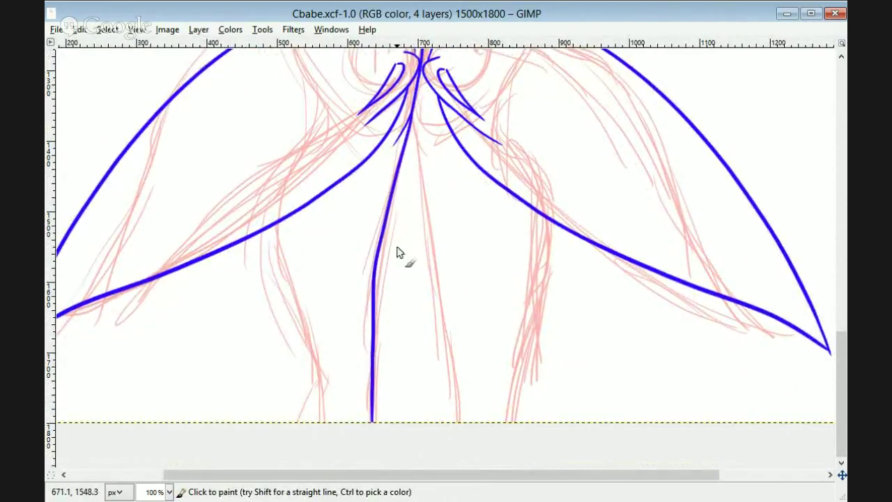
{"action": "key", "text": "ctrl+z"}
{"action": "left_click_drag", "start_coordinate": [411, 118], "coordinate": [373, 423]}
- Ink the right-hand inner leg line from below the hands to the canvas's lower edge, retrying until it spreads slightly outward
{"action": "mouse_move", "coordinate": [414, 105]}
{"action": "left_mouse_down"}
{"action": "mouse_move", "coordinate": [460, 423]}
{"action": "mouse_move", "coordinate": [450, 425]}
{"action": "mouse_move", "coordinate": [462, 424]}
{"action": "mouse_move", "coordinate": [438, 241]}
{"action": "mouse_move", "coordinate": [452, 425]}
{"action": "left_mouse_up"}
{"action": "key", "text": "ctrl+z"}
{"action": "key", "text": "ctrl+z"}
{"action": "key", "text": "ctrl+z"}
{"action": "key", "text": "ctrl+z"}
{"action": "key", "text": "ctrl+z"}
{"action": "mouse_move", "coordinate": [411, 117]}
{"action": "left_mouse_down"}
{"action": "mouse_move", "coordinate": [437, 188]}
{"action": "mouse_move", "coordinate": [422, 424]}
{"action": "mouse_move", "coordinate": [459, 424]}
{"action": "left_mouse_up"}
{"action": "key", "text": "ctrl+z"}
{"action": "key", "text": "ctrl+z"}
{"action": "key", "text": "ctrl+z"}
{"action": "left_click_drag", "start_coordinate": [412, 117], "coordinate": [444, 424]}
{"action": "key", "text": "ctrl+z"}
{"action": "left_click_drag", "start_coordinate": [411, 117], "coordinate": [466, 424]}
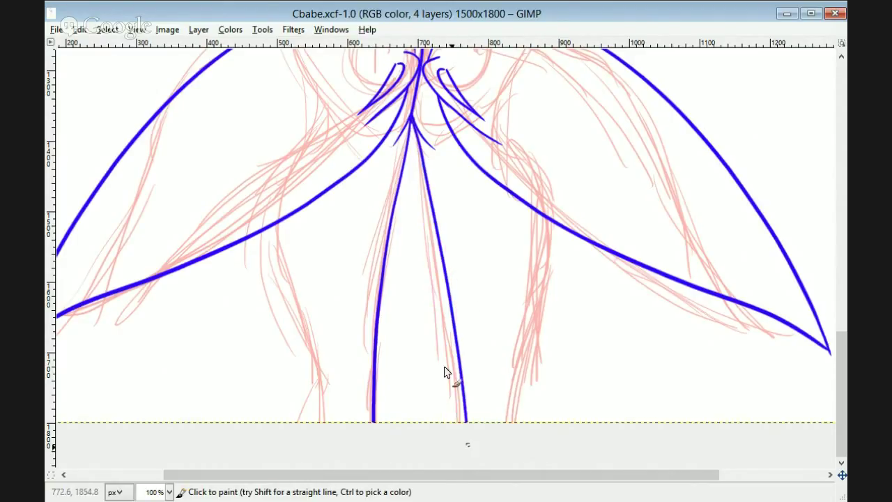
- Ink rounded hip curves bulging outward from behind both arms
{"action": "mouse_move", "coordinate": [839, 408]}
{"action": "left_mouse_down"}
{"action": "mouse_move", "coordinate": [840, 273]}
{"action": "mouse_move", "coordinate": [840, 315]}
{"action": "left_mouse_up"}
{"action": "left_click_drag", "start_coordinate": [273, 102], "coordinate": [247, 253]}
{"action": "key", "text": "ctrl+z"}
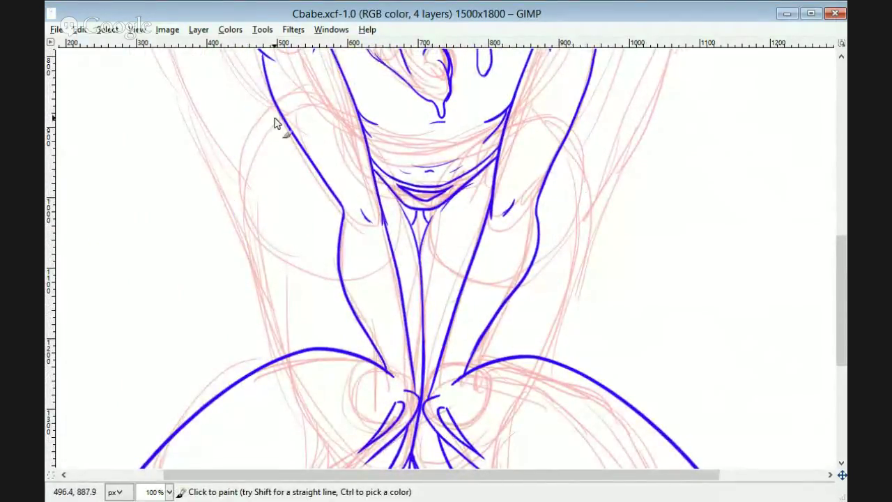
{"action": "left_click_drag", "start_coordinate": [273, 102], "coordinate": [271, 252]}
- Ink both outer thigh lines from the hips down to the leaf shapes, and erase the overlapping hip curve ends
{"action": "left_click_drag", "start_coordinate": [840, 304], "coordinate": [838, 332]}
{"action": "left_click_drag", "start_coordinate": [258, 131], "coordinate": [281, 268]}
{"action": "key", "text": "ctrl+z"}
{"action": "mouse_move", "coordinate": [259, 117]}
{"action": "left_mouse_down"}
{"action": "mouse_move", "coordinate": [259, 180]}
{"action": "mouse_move", "coordinate": [285, 262]}
{"action": "left_mouse_up"}
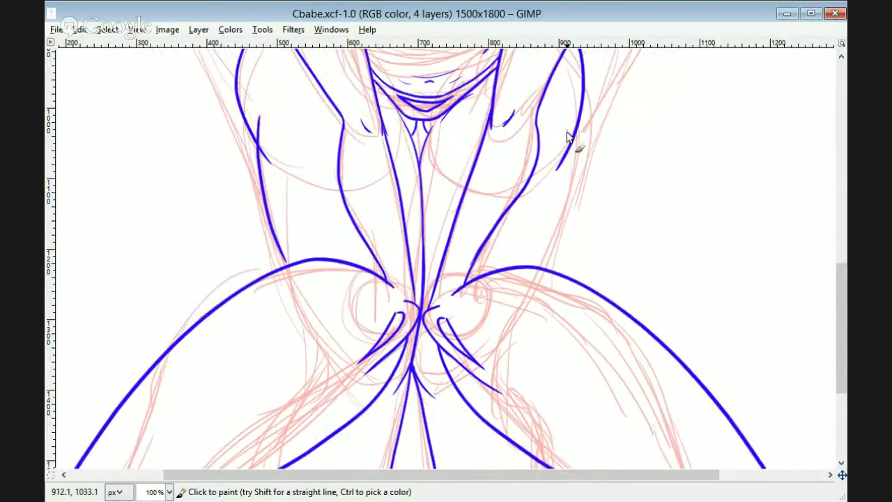
{"action": "left_click_drag", "start_coordinate": [568, 132], "coordinate": [543, 265]}
{"action": "left_click_drag", "start_coordinate": [271, 163], "coordinate": [262, 145]}
{"action": "key", "text": "p"}
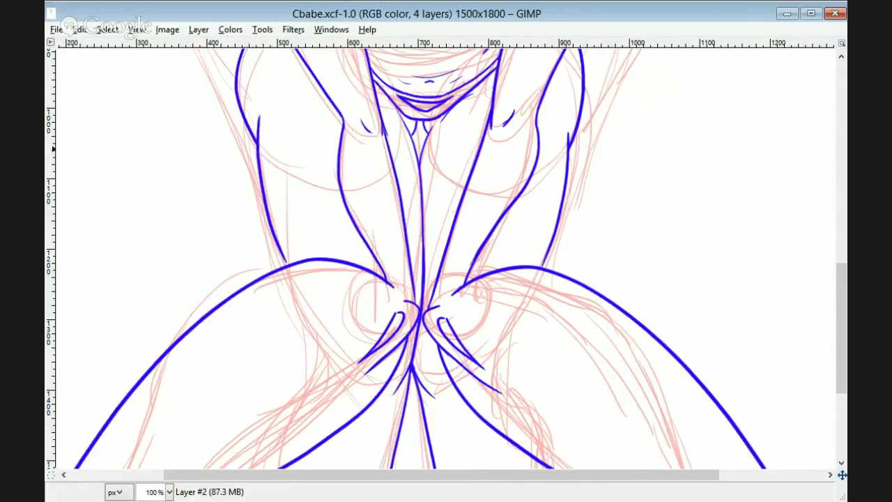
- Ink the left-hand outer leg line from the leaf shape's lower edge to the canvas's lower edge
{"action": "left_click_drag", "start_coordinate": [839, 300], "coordinate": [838, 334]}
{"action": "mouse_move", "coordinate": [517, 455]}
{"action": "left_mouse_down"}
{"action": "mouse_move", "coordinate": [502, 332]}
{"action": "mouse_move", "coordinate": [525, 301]}
{"action": "left_mouse_up"}
{"action": "left_click_drag", "start_coordinate": [288, 165], "coordinate": [327, 364]}
{"action": "key", "text": "ctrl+z"}
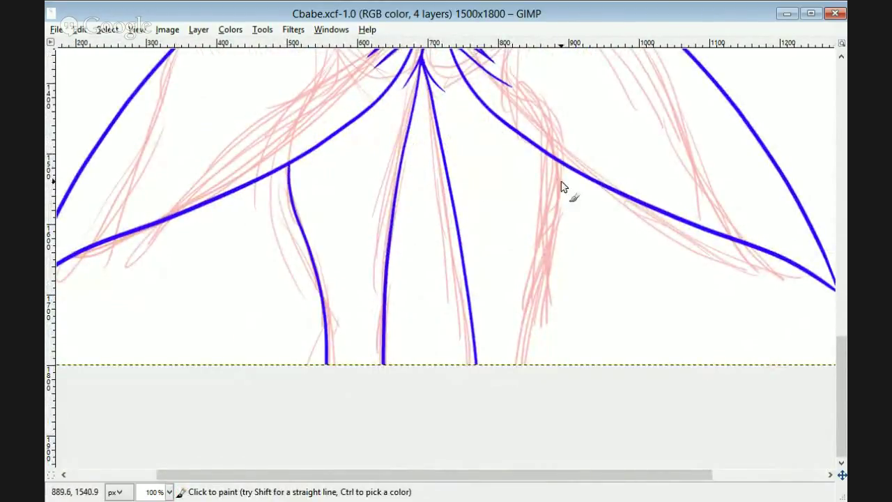
{"action": "left_click_drag", "start_coordinate": [561, 164], "coordinate": [522, 364]}
{"action": "key", "text": "ctrl+z"}
{"action": "left_click_drag", "start_coordinate": [559, 163], "coordinate": [518, 365]}
{"action": "key", "text": "ctrl+z"}
{"action": "left_click_drag", "start_coordinate": [559, 164], "coordinate": [526, 365]}
{"action": "key", "text": "ctrl+z"}
- Copy the left-hand outer leg line, flip it horizontally, place it under the right-hand leaf shape, and anchor it
{"action": "key", "text": "f"}
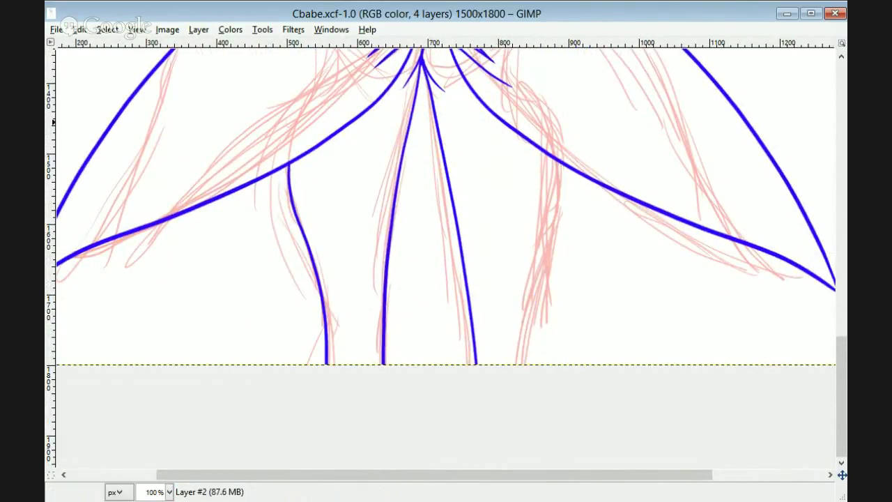
{"action": "mouse_move", "coordinate": [287, 163]}
{"action": "left_mouse_down"}
{"action": "mouse_move", "coordinate": [318, 177]}
{"action": "mouse_move", "coordinate": [288, 162]}
{"action": "left_mouse_up"}
{"action": "key", "text": "ctrl+c"}
{"action": "key", "text": "ctrl+v"}
{"action": "key", "text": "shift+f"}
{"action": "left_click_drag", "start_coordinate": [341, 173], "coordinate": [573, 175]}
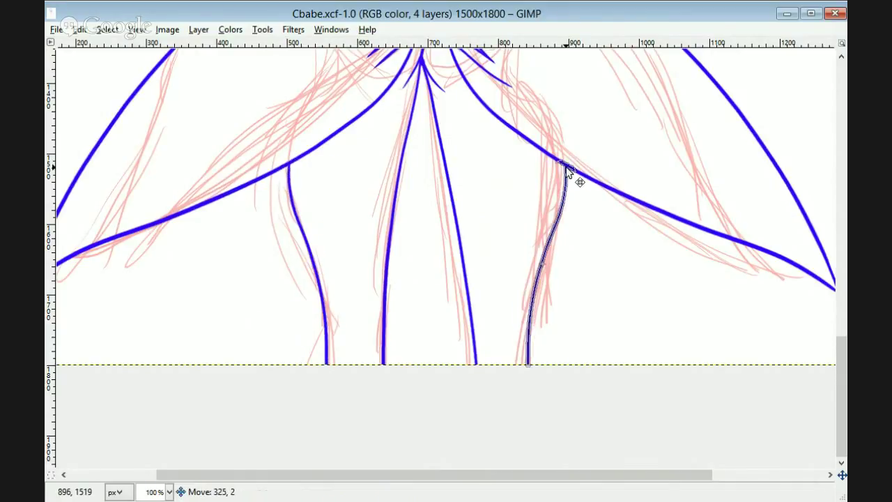
{"action": "key", "text": "f"}
{"action": "left_click", "coordinate": [467, 262]}
{"action": "key", "text": "p"}
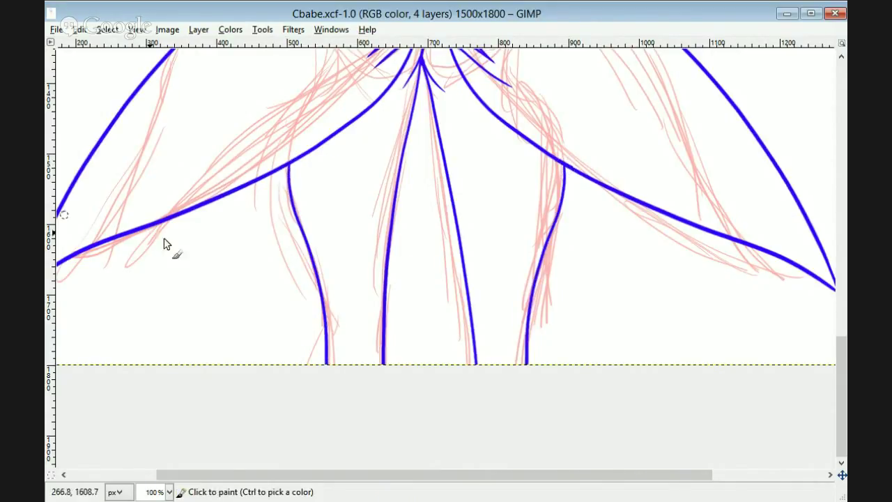
- Redraw the right-hand hip curve from the forearm to the thigh line and erase the left-hand hip curve
{"action": "scroll", "coordinate": [582, 239], "scroll_direction": "up", "scroll_amount": 10}
{"action": "left_click_drag", "start_coordinate": [581, 234], "coordinate": [586, 341]}
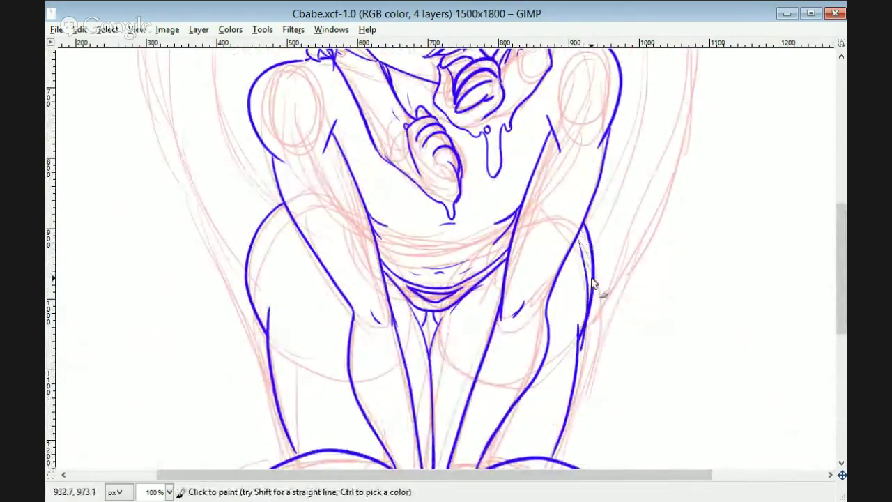
{"action": "key", "text": "ctrl+z"}
{"action": "mouse_move", "coordinate": [578, 236]}
{"action": "left_mouse_down"}
{"action": "mouse_move", "coordinate": [585, 333]}
{"action": "mouse_move", "coordinate": [581, 249]}
{"action": "mouse_move", "coordinate": [595, 279]}
{"action": "left_mouse_up"}
{"action": "key", "text": "shift+e"}
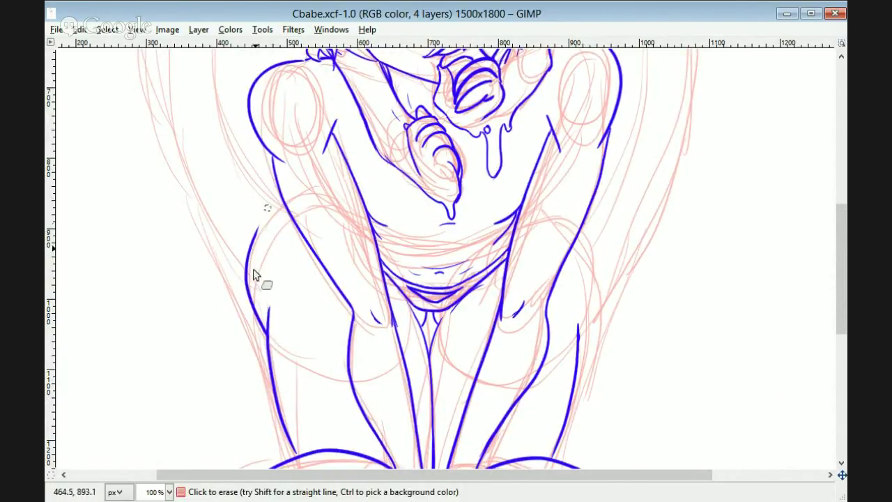
{"action": "left_click_drag", "start_coordinate": [254, 275], "coordinate": [263, 306]}
{"action": "key", "text": "p"}
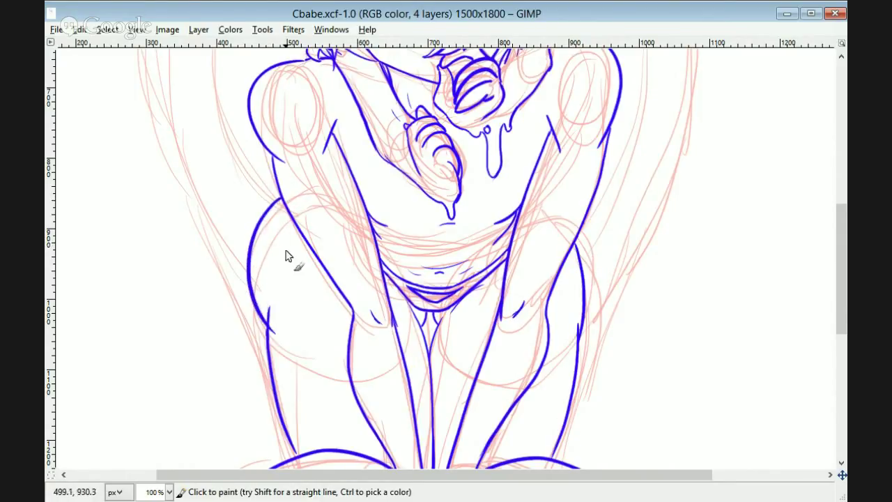
- Ink the left-hand hip curve again, bulging outward from behind the arm down to the thigh line
{"action": "left_click_drag", "start_coordinate": [281, 200], "coordinate": [268, 333]}
{"action": "scroll", "coordinate": [270, 352], "scroll_direction": "down", "scroll_amount": 2}
{"action": "left_click_drag", "start_coordinate": [839, 289], "coordinate": [839, 332]}
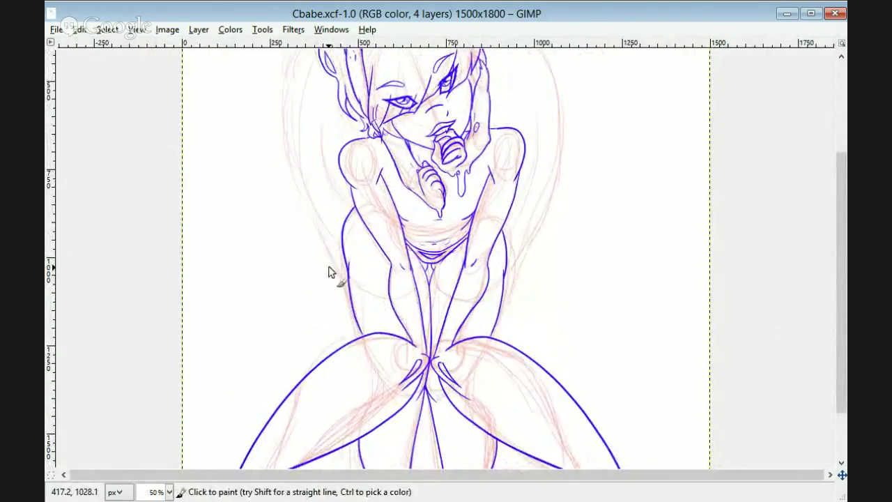
{"action": "scroll", "coordinate": [329, 268], "scroll_direction": "up", "scroll_amount": 3}
{"action": "scroll", "coordinate": [844, 273], "scroll_direction": "up", "scroll_amount": 2}
{"action": "key", "text": "ctrl+z"}
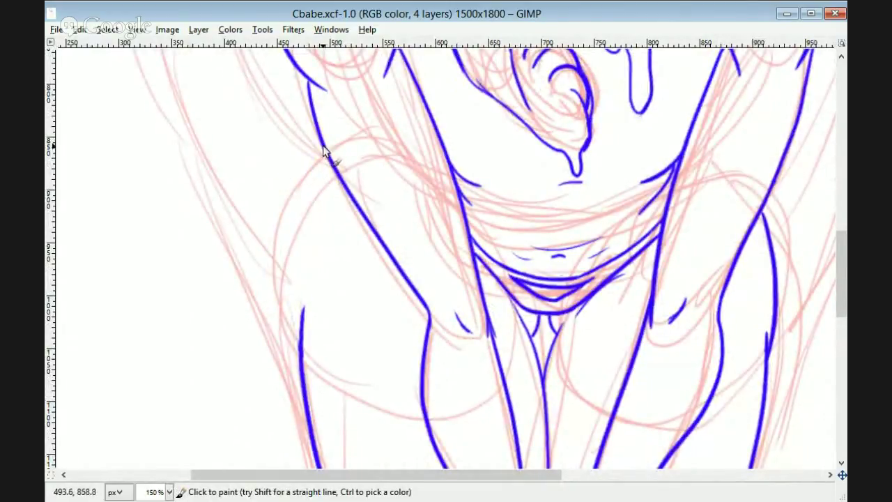
{"action": "mouse_move", "coordinate": [323, 145]}
{"action": "left_mouse_down"}
{"action": "mouse_move", "coordinate": [312, 391]}
{"action": "mouse_move", "coordinate": [295, 413]}
{"action": "mouse_move", "coordinate": [269, 260]}
{"action": "mouse_move", "coordinate": [301, 391]}
{"action": "left_mouse_up"}
{"action": "key", "text": "ctrl+z"}
{"action": "key", "text": "ctrl+z"}
{"action": "key", "text": "ctrl+z"}
{"action": "left_click_drag", "start_coordinate": [320, 142], "coordinate": [310, 362]}
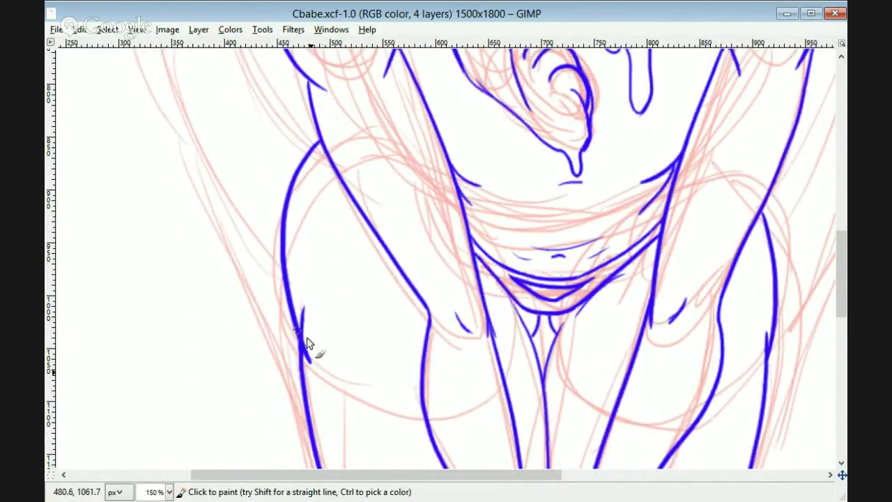
{"action": "key", "text": "ctrl+z"}
{"action": "left_click_drag", "start_coordinate": [324, 155], "coordinate": [301, 352]}
{"action": "key", "text": "ctrl+z"}
{"action": "left_click_drag", "start_coordinate": [324, 151], "coordinate": [301, 363]}
{"action": "key", "text": "ctrl+z"}
{"action": "key", "text": "shift+e"}
- Examine the inked figure as a whole and up close with the rough sketch hidden
{"action": "left_click_drag", "start_coordinate": [350, 476], "coordinate": [377, 476]}
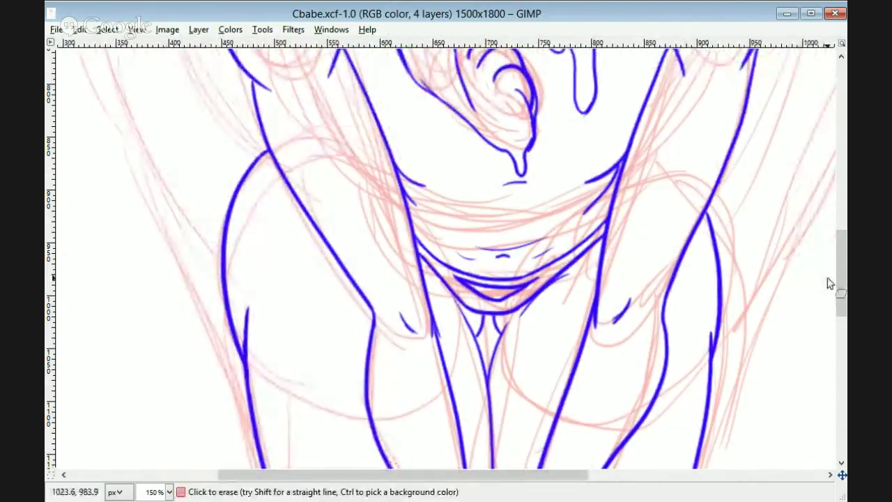
{"action": "left_click_drag", "start_coordinate": [838, 275], "coordinate": [828, 244]}
{"action": "scroll", "coordinate": [523, 364], "scroll_direction": "down", "scroll_amount": 4}
{"action": "scroll", "coordinate": [533, 348], "scroll_direction": "down", "scroll_amount": 2}
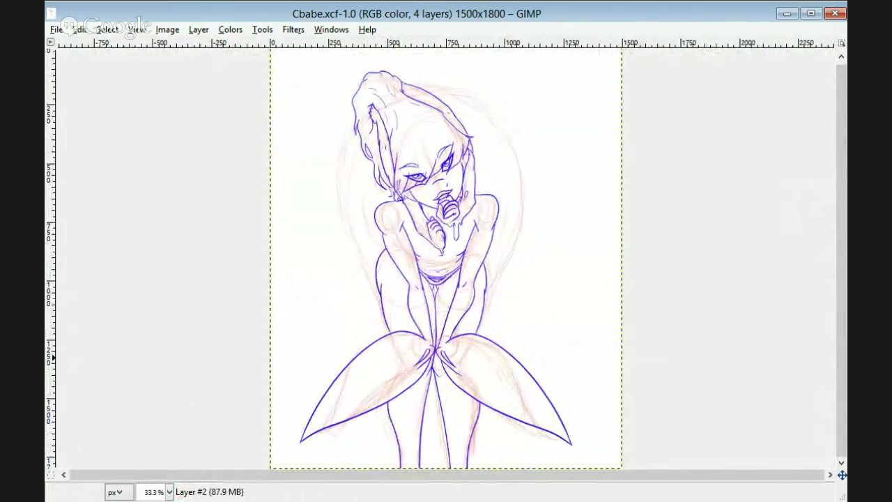
{"action": "key", "text": "1"}
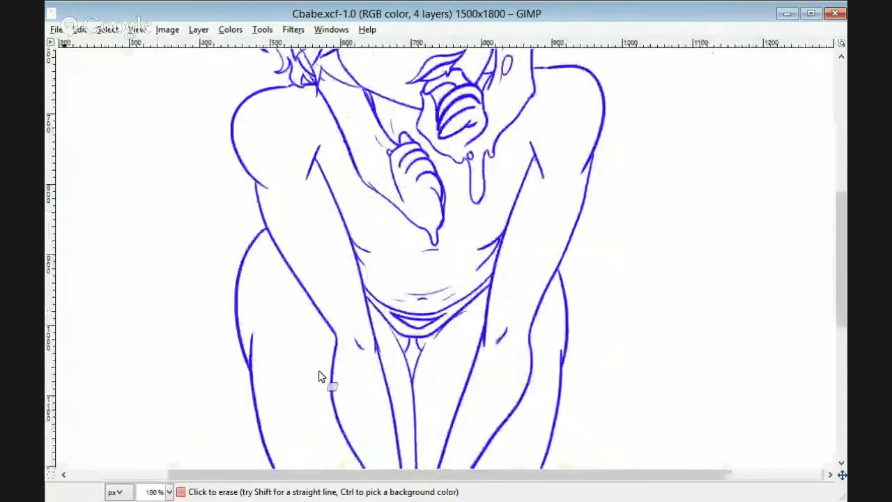
{"action": "mouse_move", "coordinate": [838, 245]}
{"action": "left_mouse_down"}
{"action": "mouse_move", "coordinate": [836, 372]}
{"action": "mouse_move", "coordinate": [841, 201]}
{"action": "left_mouse_up"}
{"action": "key", "text": "minus"}
{"action": "key", "text": "minus"}
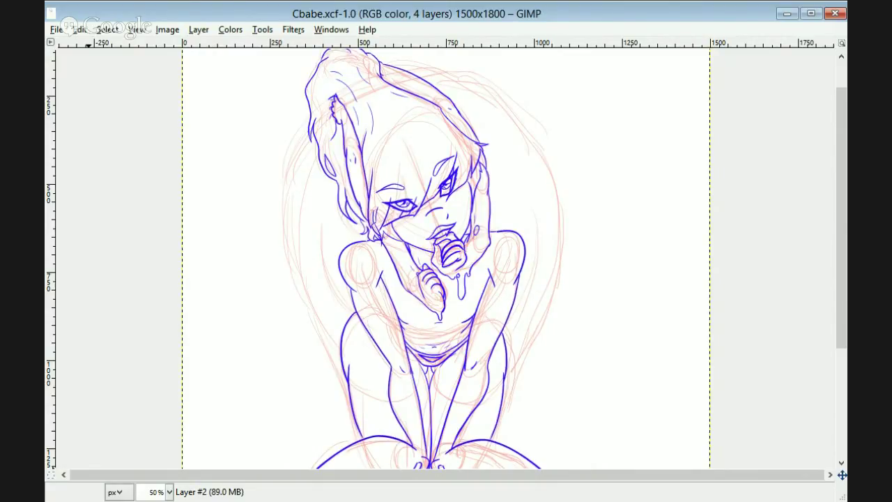
- Ink a small notch behind the left-hand arm and an inner sweeping curve from the hair down to it
{"action": "key", "text": "plus"}
{"action": "key", "text": "plus"}
{"action": "key", "text": "plus"}
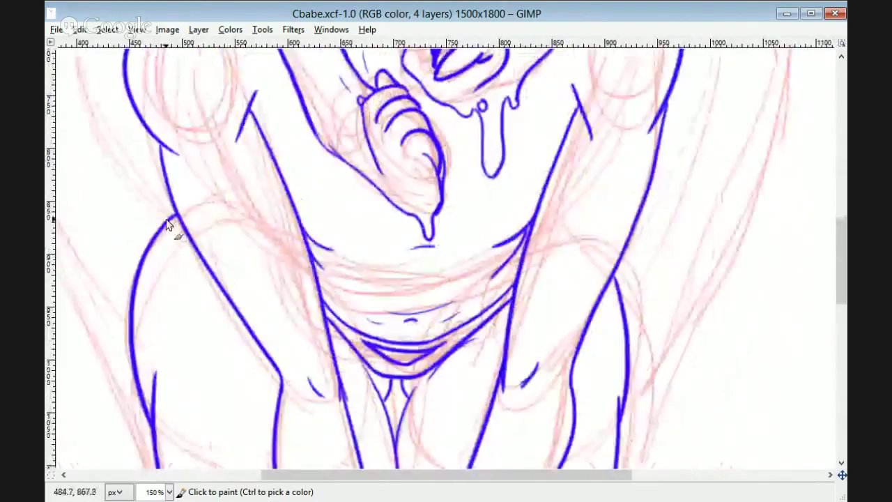
{"action": "key", "text": "ctrl+z"}
{"action": "key", "text": "minus"}
{"action": "key", "text": "minus"}
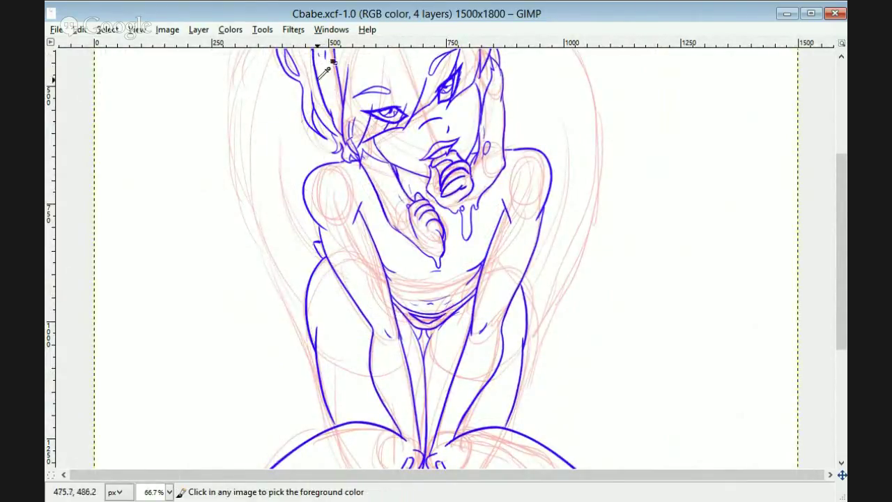
{"action": "left_click_drag", "start_coordinate": [308, 78], "coordinate": [337, 287]}
{"action": "key", "text": "ctrl+z"}
{"action": "mouse_move", "coordinate": [308, 80]}
{"action": "left_mouse_down"}
{"action": "mouse_move", "coordinate": [337, 280]}
{"action": "mouse_move", "coordinate": [335, 263]}
{"action": "left_mouse_up"}
{"action": "key", "text": "ctrl+z"}
{"action": "key", "text": "ctrl+z"}
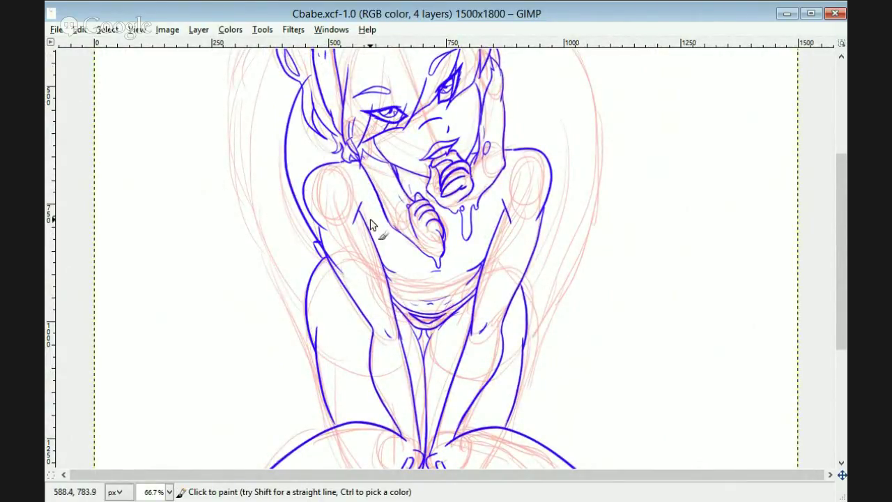
- Ink the matching inner sweeping curve from the right-hand side of the head around the shoulder to the arm
{"action": "scroll", "coordinate": [371, 225], "scroll_direction": "up", "scroll_amount": 3}
{"action": "mouse_move", "coordinate": [497, 125]}
{"action": "left_mouse_down"}
{"action": "mouse_move", "coordinate": [536, 394]}
{"action": "mouse_move", "coordinate": [516, 414]}
{"action": "mouse_move", "coordinate": [521, 390]}
{"action": "mouse_move", "coordinate": [519, 397]}
{"action": "left_mouse_up"}
{"action": "key", "text": "ctrl+z"}
{"action": "key", "text": "ctrl+z"}
{"action": "key", "text": "ctrl+z"}
{"action": "key", "text": "ctrl+z"}
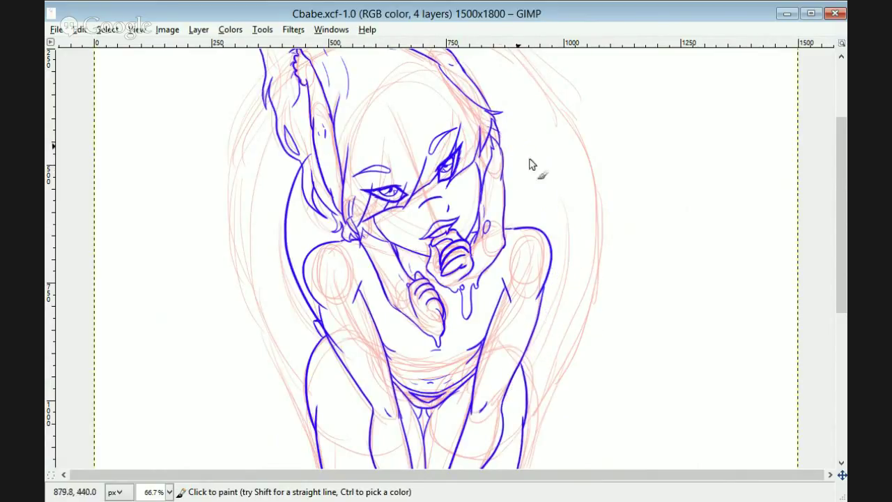
{"action": "left_click_drag", "start_coordinate": [493, 134], "coordinate": [514, 392]}
{"action": "key", "text": "ctrl+z"}
{"action": "key", "text": "ctrl+z"}
{"action": "mouse_move", "coordinate": [495, 127]}
{"action": "left_mouse_down"}
{"action": "mouse_move", "coordinate": [507, 419]}
{"action": "mouse_move", "coordinate": [503, 401]}
{"action": "left_mouse_up"}
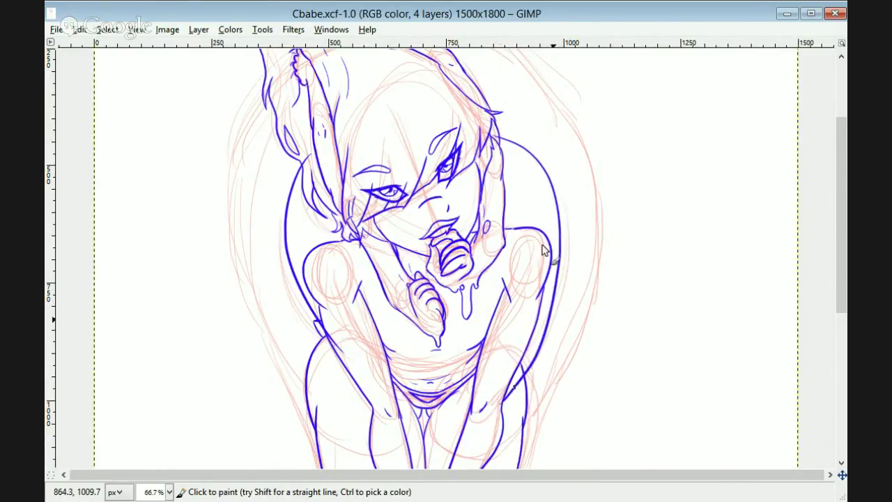
{"action": "key", "text": "ctrl+z"}
{"action": "left_click_drag", "start_coordinate": [494, 127], "coordinate": [534, 315]}
{"action": "key", "text": "ctrl+z"}
{"action": "mouse_move", "coordinate": [491, 123]}
{"action": "left_mouse_down"}
{"action": "mouse_move", "coordinate": [546, 272]}
{"action": "mouse_move", "coordinate": [517, 353]}
{"action": "left_mouse_up"}
{"action": "key", "text": "ctrl+z"}
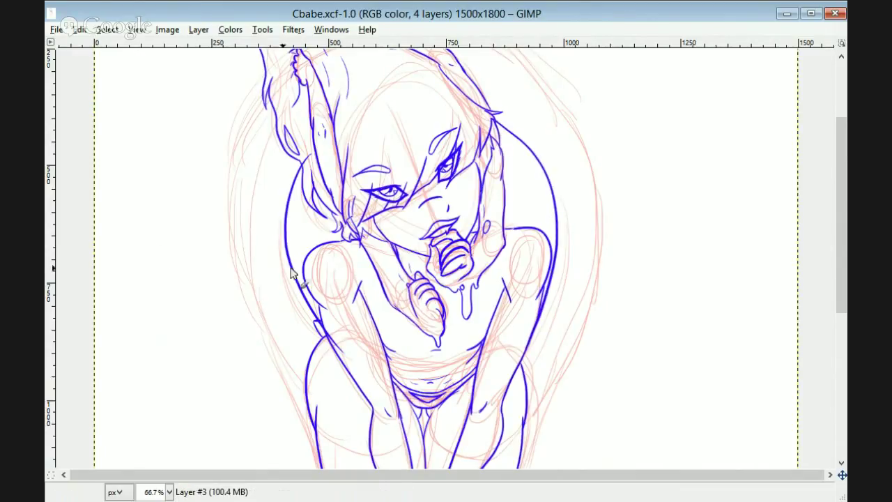
- Ink a second, wider sweeping curve on the left-hand side from the hair outline down to the arm
{"action": "left_click_drag", "start_coordinate": [275, 102], "coordinate": [329, 338]}
{"action": "key", "text": "ctrl+z"}
{"action": "left_click_drag", "start_coordinate": [841, 213], "coordinate": [841, 183]}
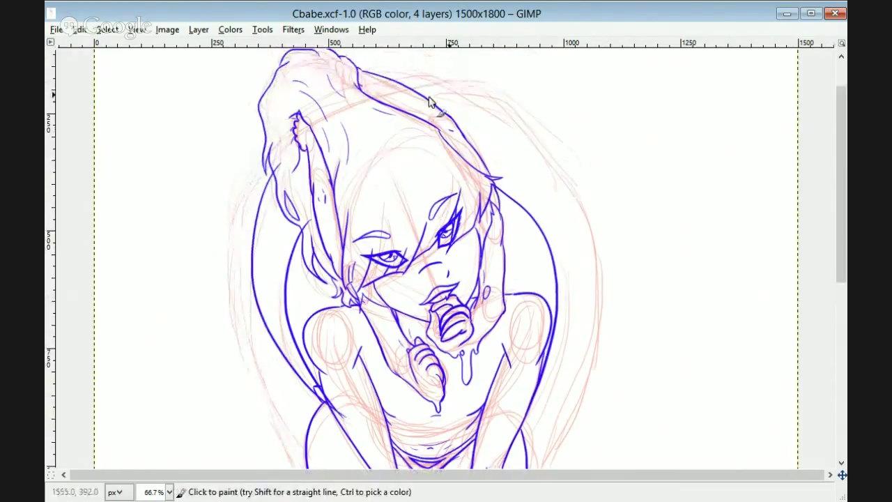
- Ink a second, wider sweeping curve on the right-hand side from above the head down past the forearm
{"action": "left_click_drag", "start_coordinate": [401, 83], "coordinate": [535, 435]}
{"action": "mouse_move", "coordinate": [399, 85]}
{"action": "left_mouse_down"}
{"action": "mouse_move", "coordinate": [444, 89]}
{"action": "mouse_move", "coordinate": [570, 411]}
{"action": "mouse_move", "coordinate": [533, 457]}
{"action": "mouse_move", "coordinate": [549, 433]}
{"action": "mouse_move", "coordinate": [577, 254]}
{"action": "mouse_move", "coordinate": [313, 126]}
{"action": "left_mouse_up"}
{"action": "key", "text": "ctrl+z"}
{"action": "key", "text": "ctrl+z"}
{"action": "key", "text": "ctrl+z"}
{"action": "key", "text": "ctrl+z"}
{"action": "key", "text": "ctrl+s"}
{"action": "key", "text": "ctrl+z"}
{"action": "key", "text": "minus"}
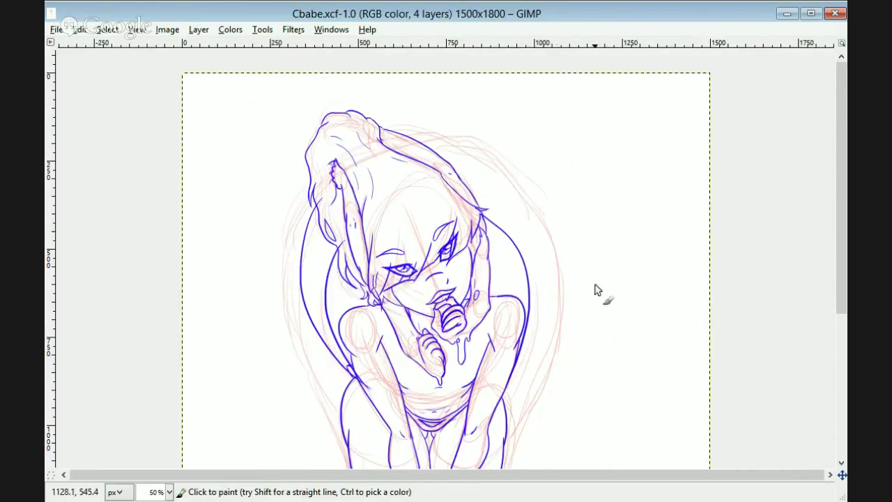
{"action": "mouse_move", "coordinate": [436, 147]}
{"action": "left_mouse_down"}
{"action": "mouse_move", "coordinate": [498, 477]}
{"action": "mouse_move", "coordinate": [479, 429]}
{"action": "left_mouse_up"}
{"action": "key", "text": "ctrl+z"}
{"action": "key", "text": "ctrl+z"}
{"action": "left_click_drag", "start_coordinate": [416, 146], "coordinate": [476, 392]}
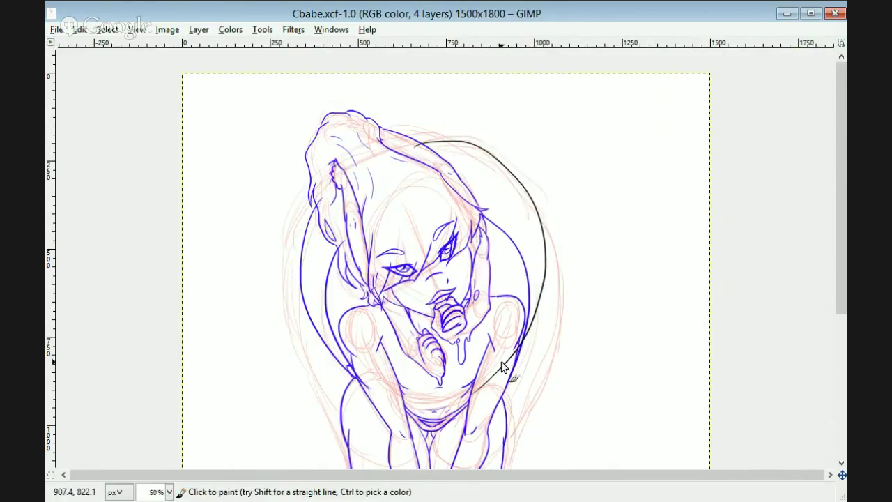
{"action": "key", "text": "ctrl+z"}
{"action": "left_click_drag", "start_coordinate": [415, 144], "coordinate": [481, 422]}
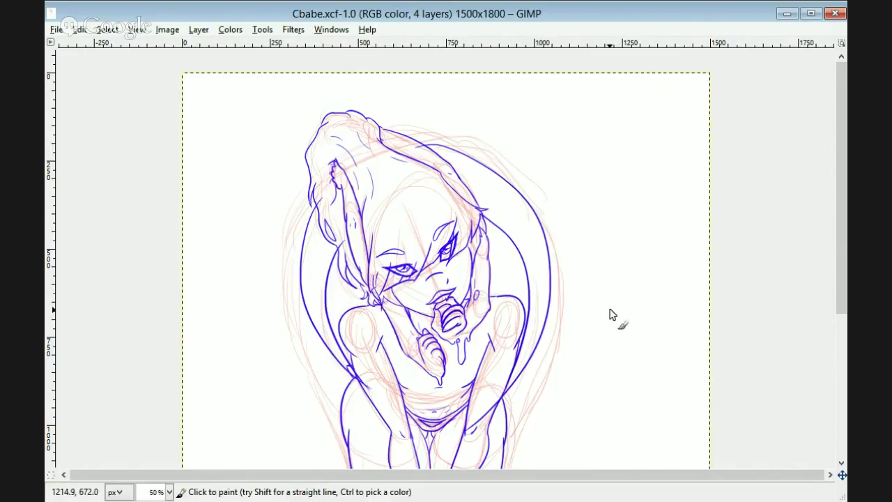
- Ink a third, outermost sweeping curve on the left-hand side from the hair down across the hip to the forearm
{"action": "scroll", "coordinate": [838, 185], "scroll_direction": "down", "scroll_amount": 3}
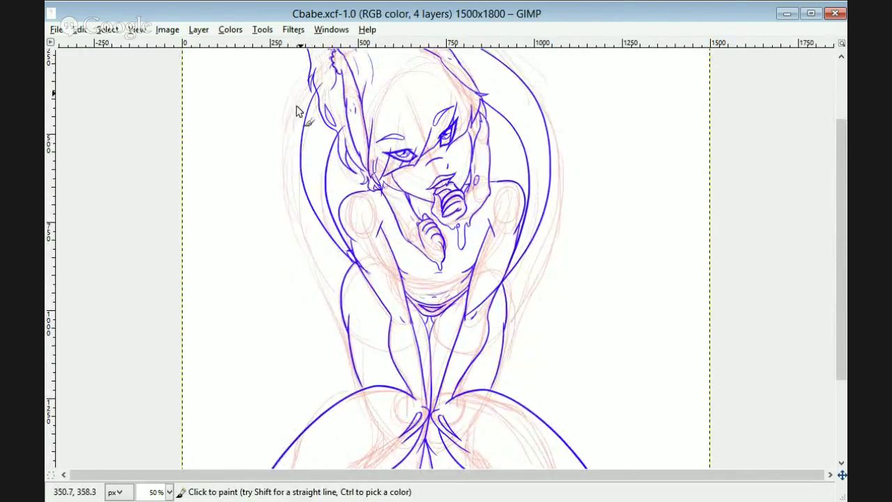
{"action": "mouse_move", "coordinate": [313, 75]}
{"action": "left_mouse_down"}
{"action": "mouse_move", "coordinate": [349, 257]}
{"action": "mouse_move", "coordinate": [393, 309]}
{"action": "mouse_move", "coordinate": [309, 242]}
{"action": "left_mouse_up"}
{"action": "key", "text": "ctrl+z"}
{"action": "key", "text": "ctrl+z"}
{"action": "key", "text": "ctrl+z"}
{"action": "left_click_drag", "start_coordinate": [314, 74], "coordinate": [361, 307]}
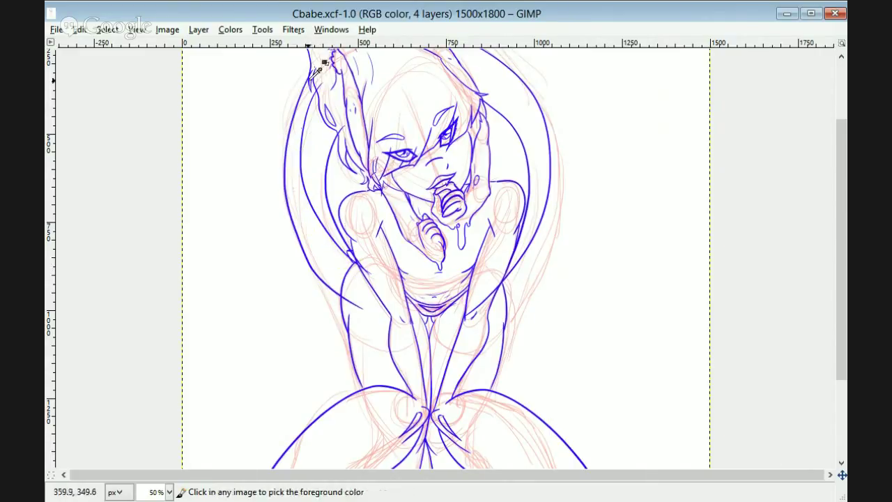
{"action": "key", "text": "ctrl+z"}
{"action": "mouse_move", "coordinate": [313, 74]}
{"action": "left_mouse_down"}
{"action": "mouse_move", "coordinate": [362, 324]}
{"action": "mouse_move", "coordinate": [293, 129]}
{"action": "mouse_move", "coordinate": [369, 318]}
{"action": "left_mouse_up"}
{"action": "key", "text": "ctrl+z"}
{"action": "key", "text": "ctrl+z"}
{"action": "mouse_move", "coordinate": [313, 74]}
{"action": "left_mouse_down"}
{"action": "mouse_move", "coordinate": [375, 319]}
{"action": "mouse_move", "coordinate": [334, 279]}
{"action": "mouse_move", "coordinate": [388, 332]}
{"action": "left_mouse_up"}
{"action": "key", "text": "ctrl+z"}
- Ink a short arc above the head that merges into the wide right-hand sweeping curve
{"action": "left_click_drag", "start_coordinate": [838, 204], "coordinate": [838, 158]}
{"action": "mouse_move", "coordinate": [411, 102]}
{"action": "left_mouse_down"}
{"action": "mouse_move", "coordinate": [506, 55]}
{"action": "mouse_move", "coordinate": [442, 100]}
{"action": "mouse_move", "coordinate": [510, 122]}
{"action": "left_mouse_up"}
{"action": "key", "text": "ctrl+z"}
{"action": "key", "text": "ctrl+z"}
{"action": "key", "text": "ctrl+z"}
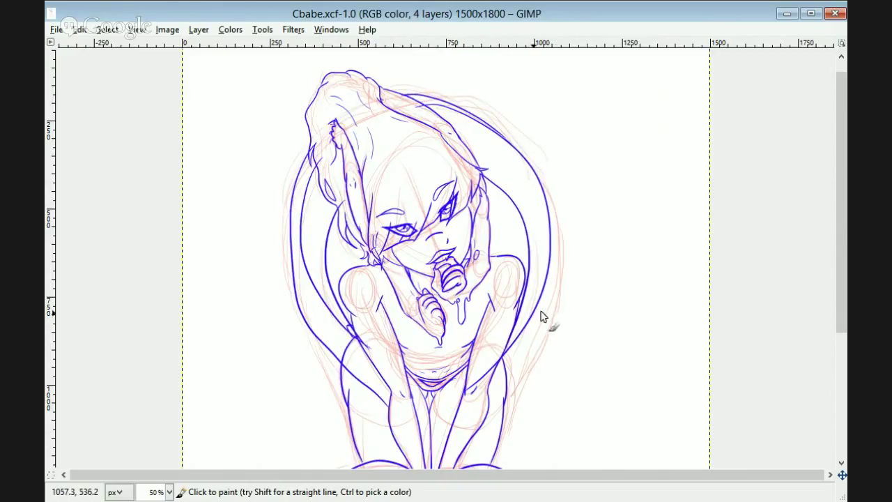
- Ink the outermost right-hand curve branching off the wide sweeping curve and running down to the hip
{"action": "left_click_drag", "start_coordinate": [548, 195], "coordinate": [498, 377]}
{"action": "key", "text": "ctrl+z"}
{"action": "key", "text": "ctrl+z"}
{"action": "mouse_move", "coordinate": [544, 188]}
{"action": "left_mouse_down"}
{"action": "mouse_move", "coordinate": [489, 420]}
{"action": "mouse_move", "coordinate": [503, 389]}
{"action": "left_mouse_up"}
- Ink lower lines branching from the outermost curves down to both thighs, and small rounded tips between the legs
{"action": "left_click_drag", "start_coordinate": [838, 257], "coordinate": [838, 358]}
{"action": "left_click_drag", "start_coordinate": [305, 162], "coordinate": [366, 270]}
{"action": "key", "text": "ctrl+z"}
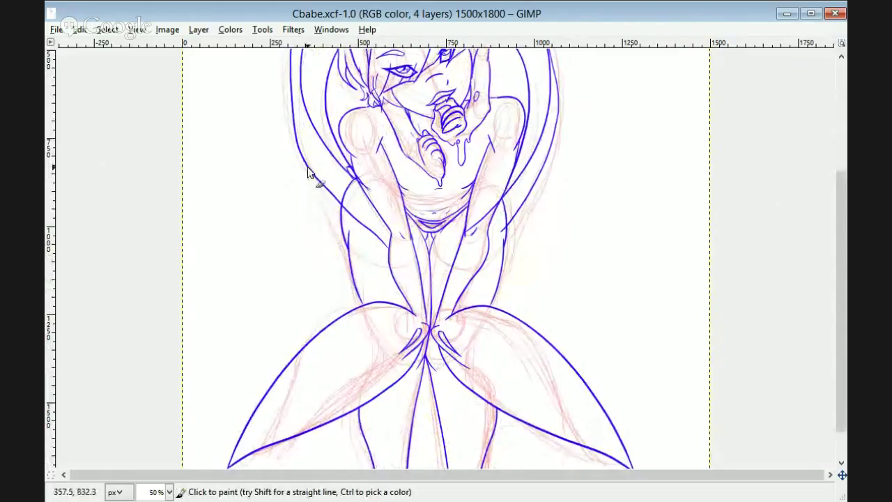
{"action": "left_click_drag", "start_coordinate": [305, 163], "coordinate": [363, 287]}
{"action": "left_click_drag", "start_coordinate": [540, 174], "coordinate": [502, 262]}
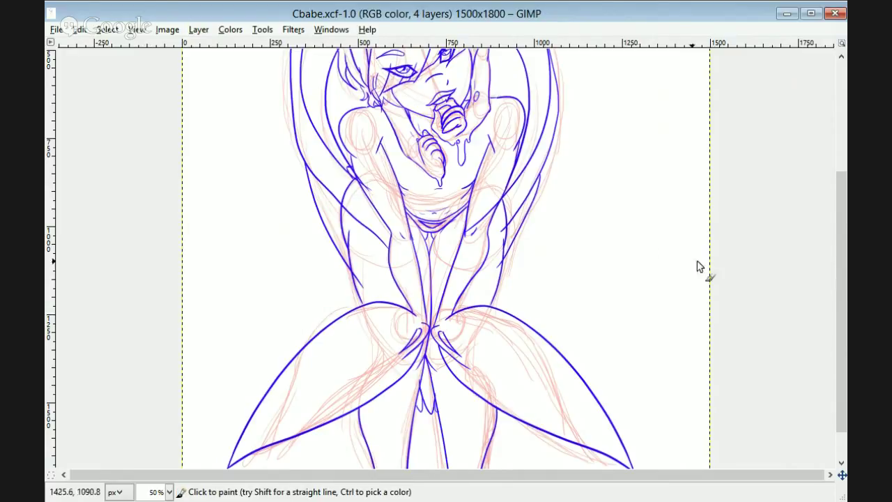
- Erase the line ends sticking out above the small rounded tips between the legs
{"action": "mouse_move", "coordinate": [839, 299]}
{"action": "left_mouse_down"}
{"action": "mouse_move", "coordinate": [838, 194]}
{"action": "mouse_move", "coordinate": [838, 345]}
{"action": "left_mouse_up"}
{"action": "key", "text": "shift+e"}
{"action": "key", "text": "2"}
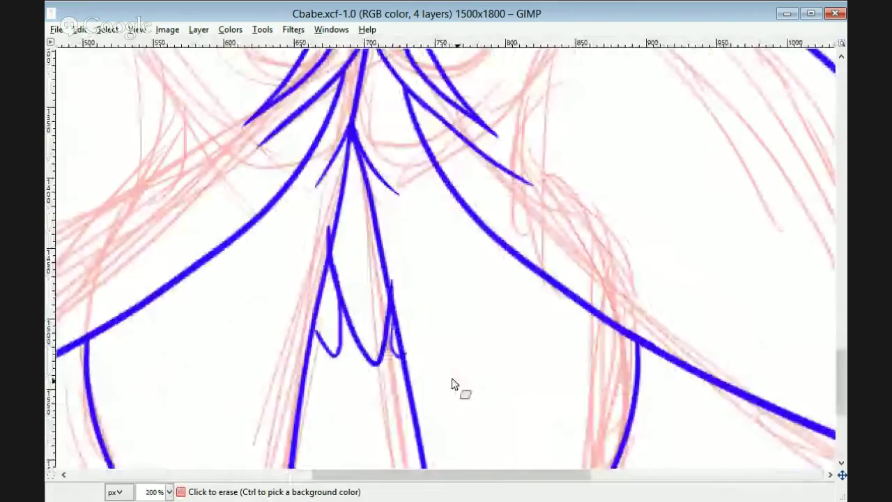
{"action": "left_click_drag", "start_coordinate": [329, 226], "coordinate": [328, 241]}
{"action": "left_click_drag", "start_coordinate": [392, 279], "coordinate": [393, 293]}
- Erase the parts of the sweeping curves that cross the thighs, hips and forearms on both sides
{"action": "left_click_drag", "start_coordinate": [841, 356], "coordinate": [841, 278]}
{"action": "left_click_drag", "start_coordinate": [643, 278], "coordinate": [655, 262]}
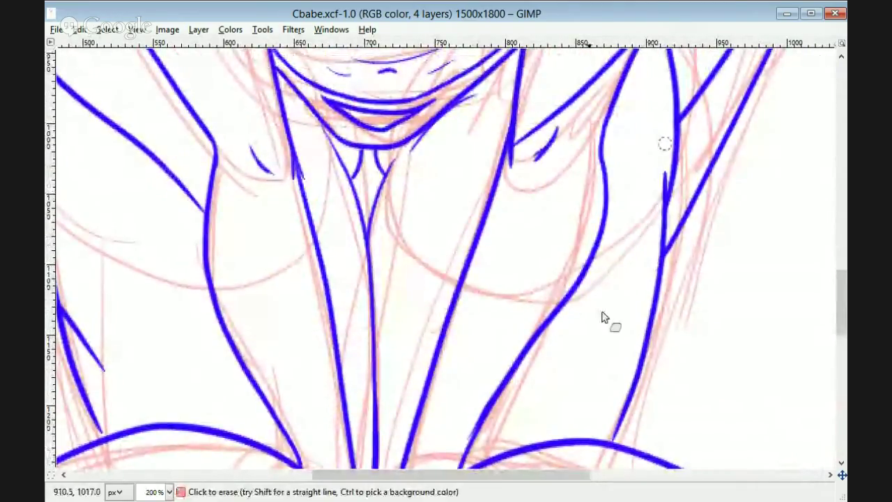
{"action": "scroll", "coordinate": [488, 328], "scroll_direction": "left", "scroll_amount": 2}
{"action": "scroll", "coordinate": [261, 209], "scroll_direction": "up", "scroll_amount": 3}
{"action": "left_click_drag", "start_coordinate": [230, 137], "coordinate": [242, 151]}
{"action": "left_click_drag", "start_coordinate": [265, 167], "coordinate": [302, 207]}
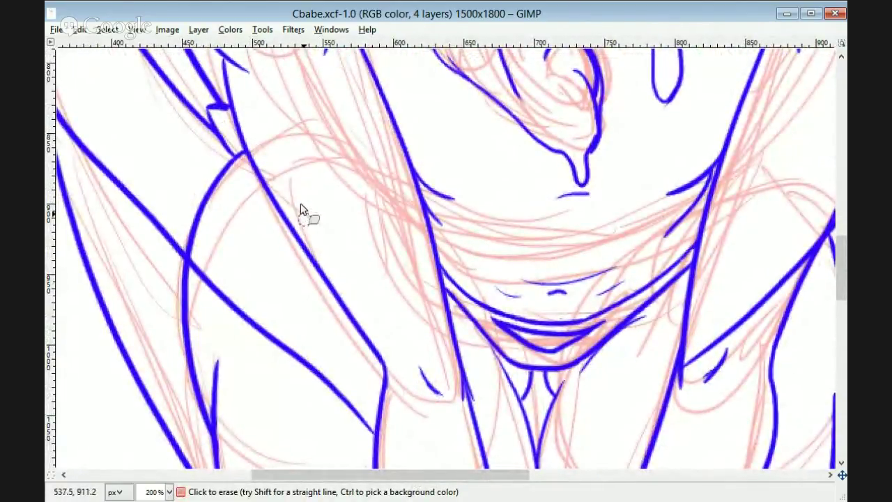
{"action": "left_click_drag", "start_coordinate": [192, 264], "coordinate": [370, 428]}
{"action": "left_click_drag", "start_coordinate": [392, 475], "coordinate": [523, 474]}
{"action": "left_click_drag", "start_coordinate": [444, 248], "coordinate": [453, 232]}
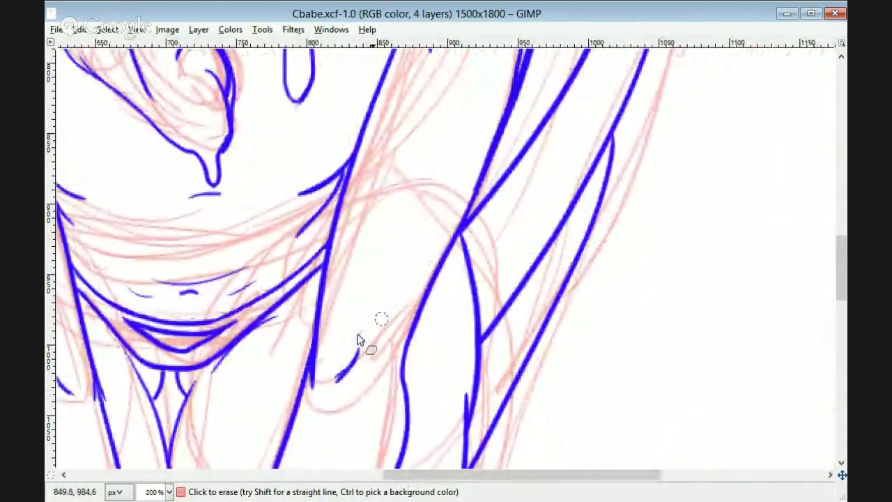
- Erase the upper ends of the sweeping curves where they overlap the hair outline
{"action": "scroll", "coordinate": [358, 342], "scroll_direction": "up", "scroll_amount": 10}
{"action": "left_click_drag", "start_coordinate": [578, 475], "coordinate": [379, 484]}
{"action": "scroll", "coordinate": [408, 192], "scroll_direction": "down", "scroll_amount": 10}
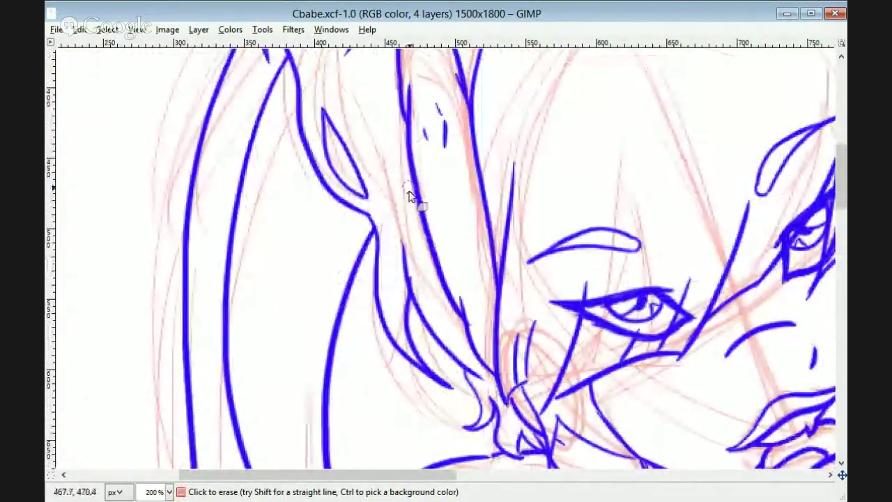
{"action": "scroll", "coordinate": [453, 418], "scroll_direction": "right", "scroll_amount": 3}
{"action": "key", "text": "minus"}
{"action": "key", "text": "minus"}
{"action": "key", "text": "minus"}
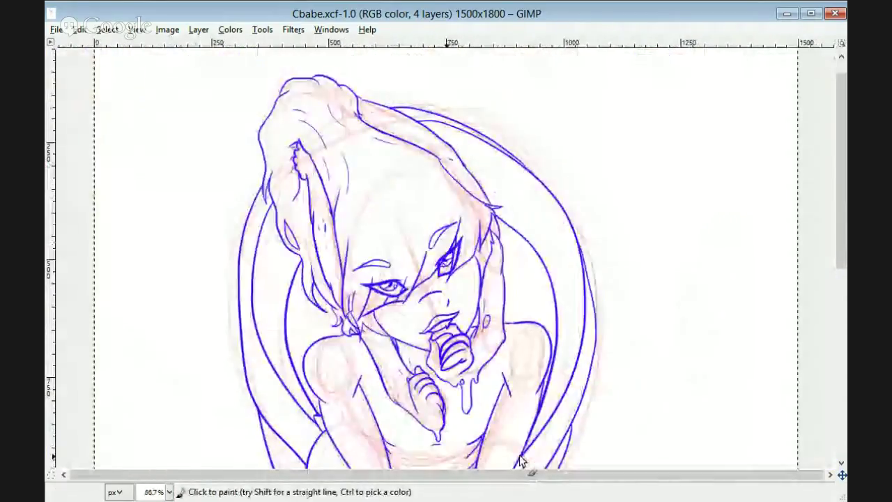
- With the sketch hidden, ink a line beneath the long shape over the head and erase its overlapping end
{"action": "left_click_drag", "start_coordinate": [842, 153], "coordinate": [844, 259]}
{"action": "scroll", "coordinate": [843, 263], "scroll_direction": "up", "scroll_amount": 5}
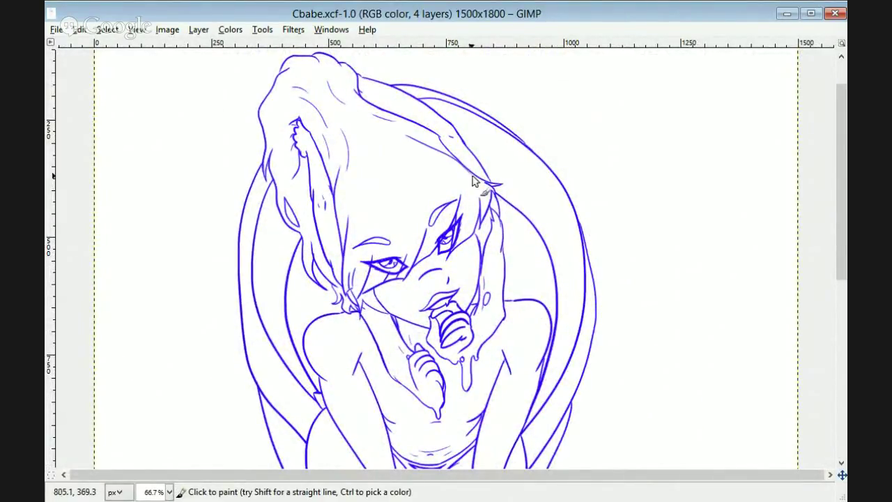
{"action": "key", "text": "plus"}
{"action": "key", "text": "plus"}
{"action": "key", "text": "plus"}
{"action": "key", "text": "shift+e"}
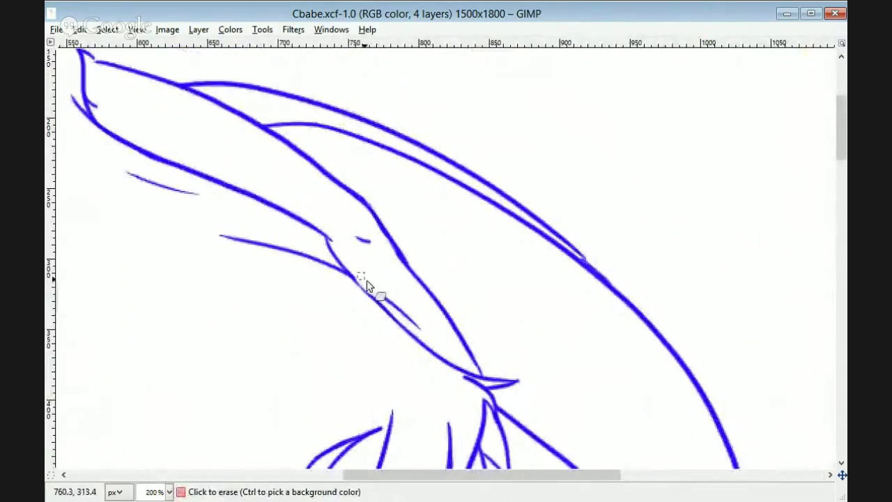
{"action": "left_click_drag", "start_coordinate": [361, 275], "coordinate": [420, 327]}
{"action": "key", "text": "p"}
- Ink large pointed spikes along the outer sweeping curves on both sides and over the top of the head
{"action": "key", "text": "minus"}
{"action": "key", "text": "minus"}
{"action": "key", "text": "minus"}
{"action": "scroll", "coordinate": [834, 236], "scroll_direction": "down", "scroll_amount": 10}
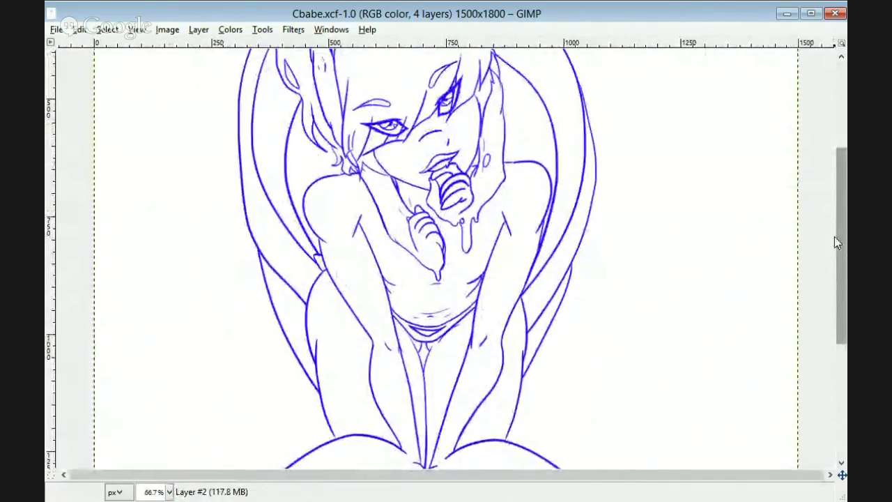
{"action": "left_click_drag", "start_coordinate": [831, 309], "coordinate": [810, 216]}
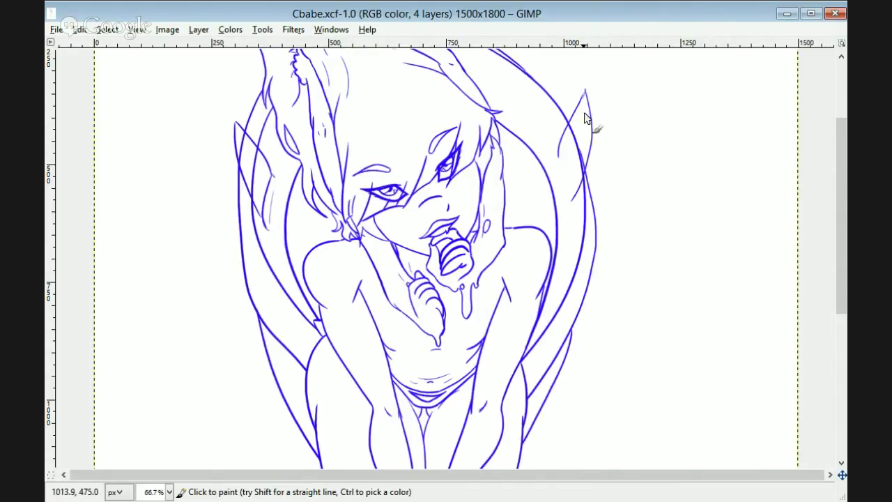
{"action": "scroll", "coordinate": [541, 165], "scroll_direction": "up", "scroll_amount": 3}
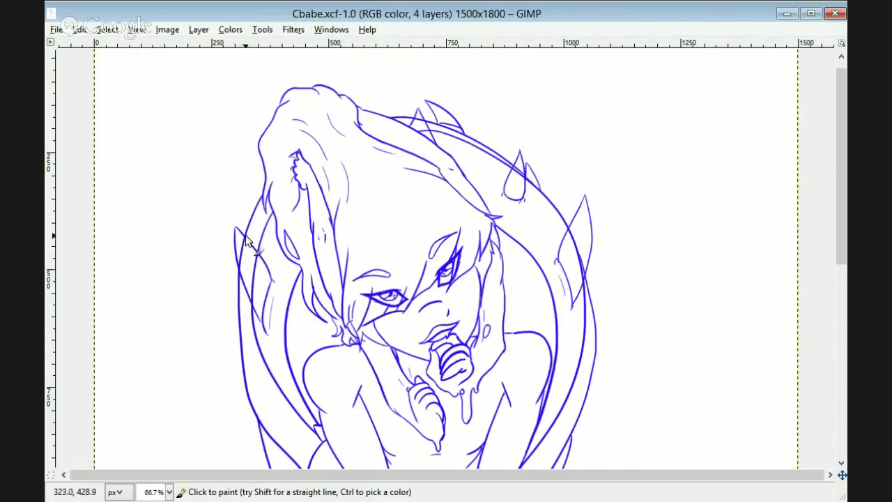
- Ink small pointed spikes on the lower stretches of the outer sweeping curves beside the arms and thighs
{"action": "left_click_drag", "start_coordinate": [840, 157], "coordinate": [839, 255]}
{"action": "left_click_drag", "start_coordinate": [279, 282], "coordinate": [292, 304]}
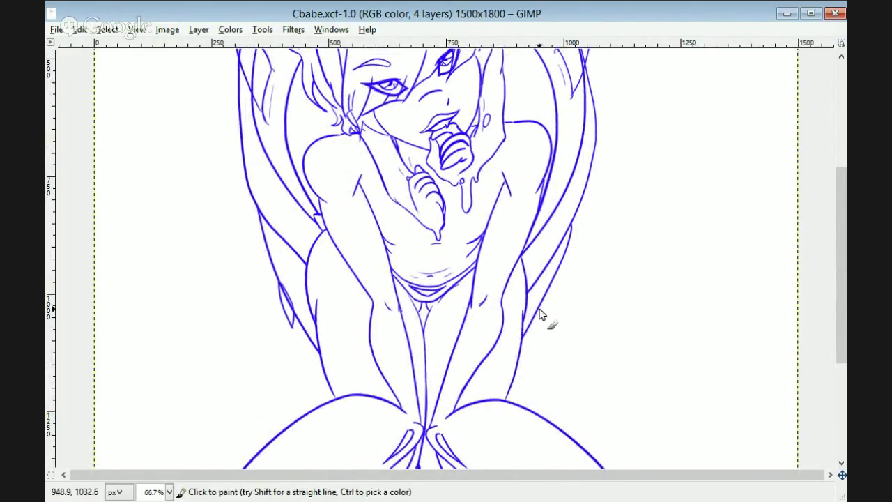
{"action": "scroll", "coordinate": [667, 217], "scroll_direction": "up", "scroll_amount": 3}
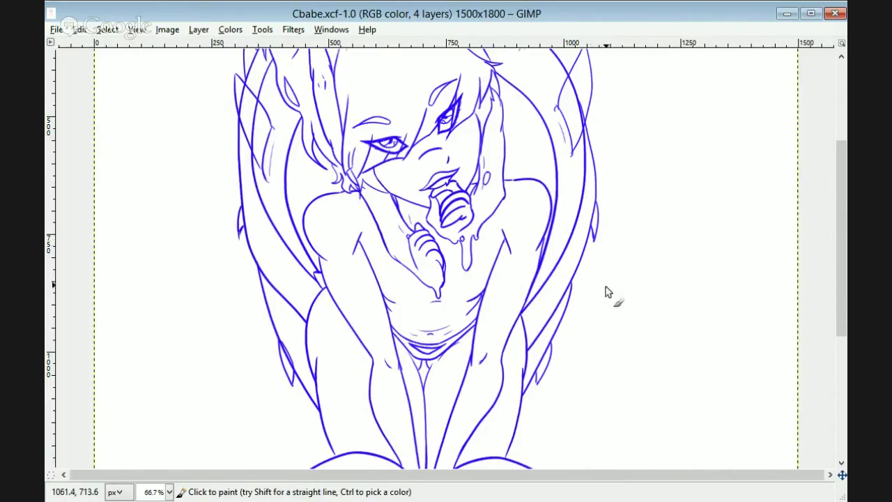
- Ink curved inner fold lines on the two large flared shapes below the hands and hide the green sketch
{"action": "left_click_drag", "start_coordinate": [839, 230], "coordinate": [840, 350]}
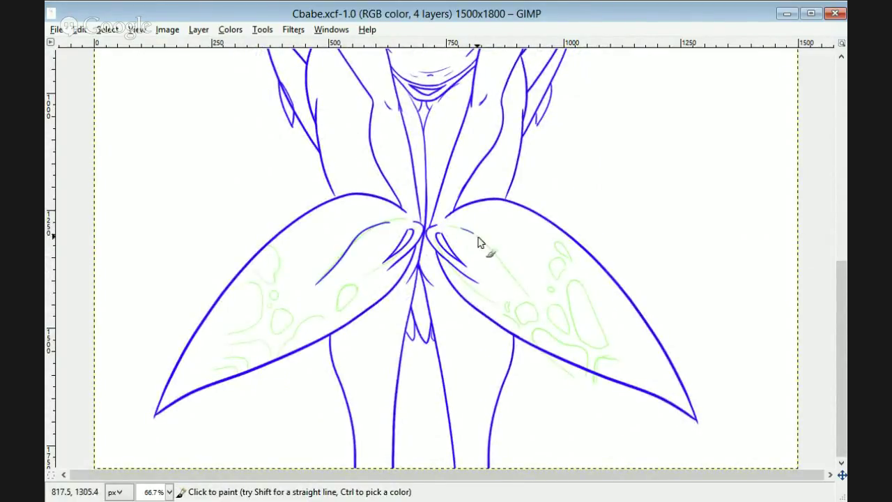
{"action": "left_click_drag", "start_coordinate": [483, 241], "coordinate": [504, 269]}
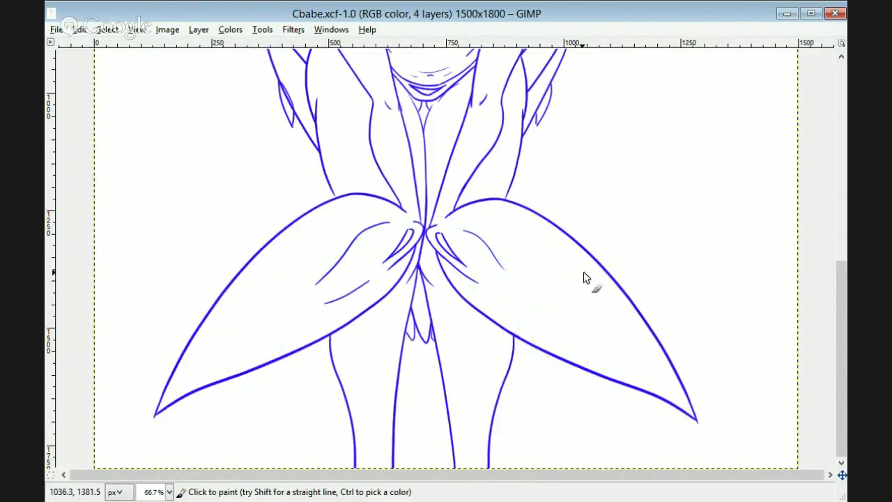
- Erase the parts of the sweeping curves that run through the inked spikes on both sides and over the head
{"action": "left_click_drag", "start_coordinate": [840, 327], "coordinate": [834, 142]}
{"action": "key", "text": "plus"}
{"action": "key", "text": "plus"}
{"action": "left_click_drag", "start_coordinate": [418, 474], "coordinate": [500, 474]}
{"action": "mouse_move", "coordinate": [839, 168]}
{"action": "left_mouse_down"}
{"action": "mouse_move", "coordinate": [839, 234]}
{"action": "mouse_move", "coordinate": [839, 167]}
{"action": "left_mouse_up"}
{"action": "mouse_move", "coordinate": [567, 210]}
{"action": "left_mouse_down"}
{"action": "mouse_move", "coordinate": [574, 194]}
{"action": "mouse_move", "coordinate": [583, 235]}
{"action": "left_mouse_up"}
{"action": "scroll", "coordinate": [732, 199], "scroll_direction": "up", "scroll_amount": 5}
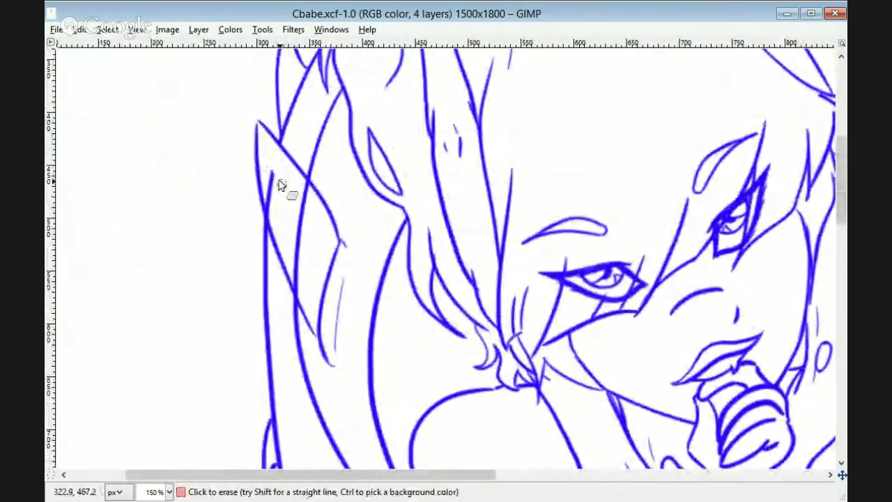
{"action": "left_click_drag", "start_coordinate": [839, 200], "coordinate": [839, 313]}
{"action": "left_click_drag", "start_coordinate": [361, 179], "coordinate": [388, 233]}
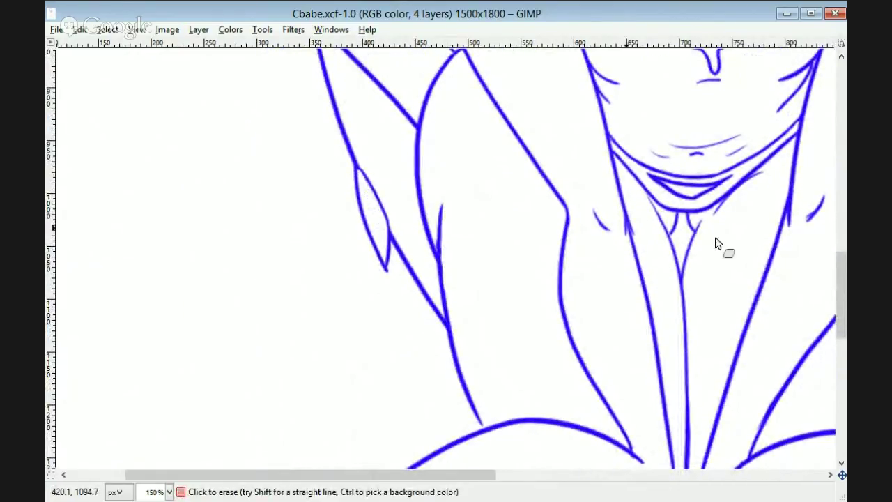
{"action": "left_click_drag", "start_coordinate": [839, 279], "coordinate": [840, 392]}
{"action": "key", "text": "minus"}
{"action": "key", "text": "minus"}
{"action": "key", "text": "minus"}
{"action": "key", "text": "minus"}
{"action": "left_click_drag", "start_coordinate": [839, 358], "coordinate": [840, 283]}
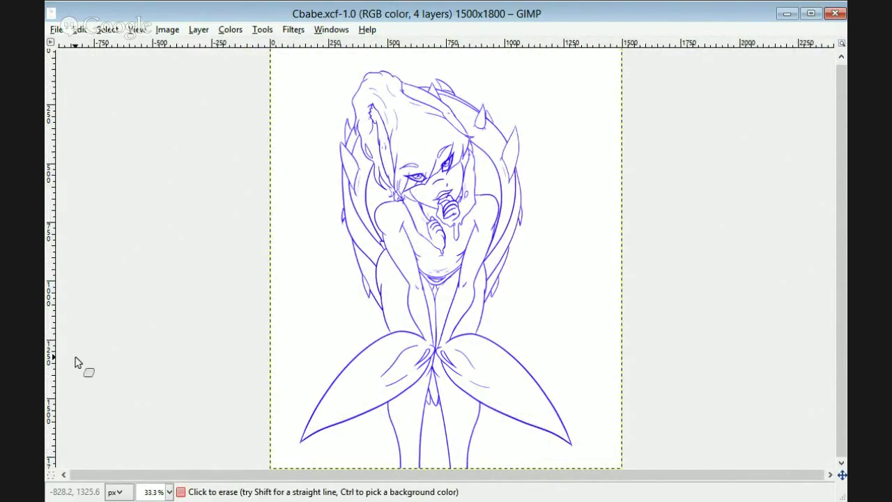
- On the Colors layer, paint a column of palette swatches beside the figure in light blue, pink, two purples and red
{"action": "key", "text": "Page_Down"}
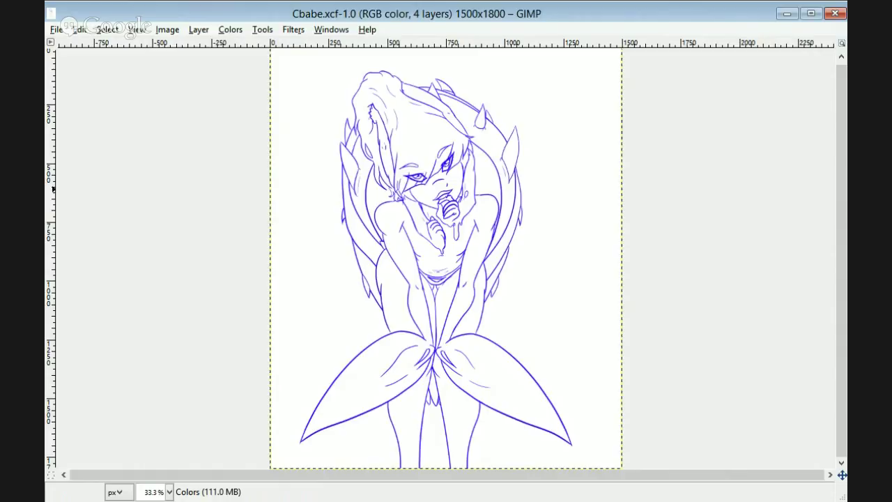
{"action": "left_click", "coordinate": [574, 113]}
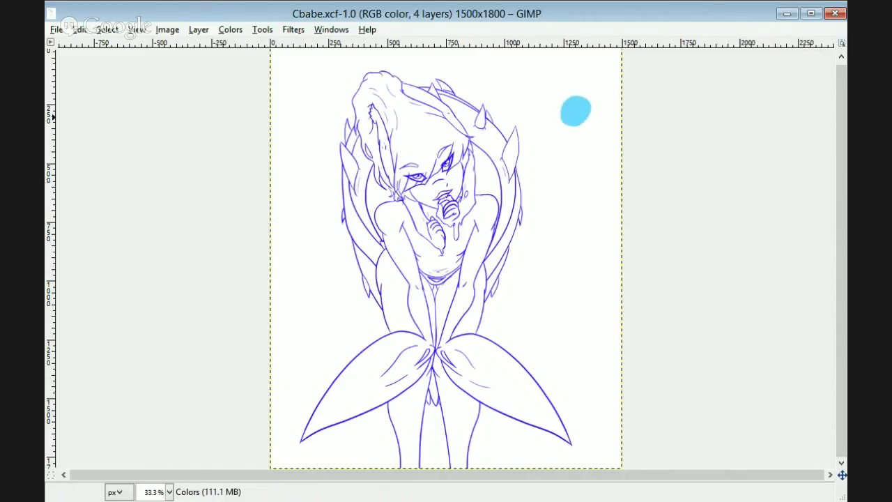
{"action": "left_click", "coordinate": [582, 149]}
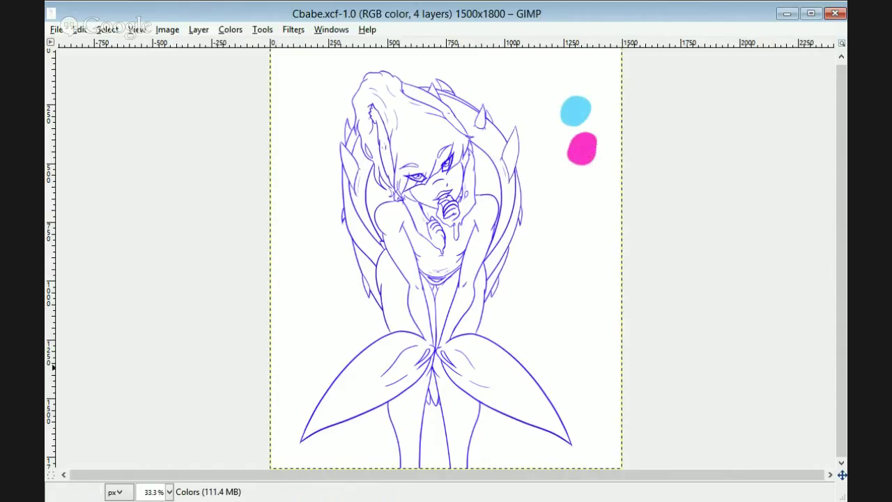
{"action": "left_click", "coordinate": [583, 185]}
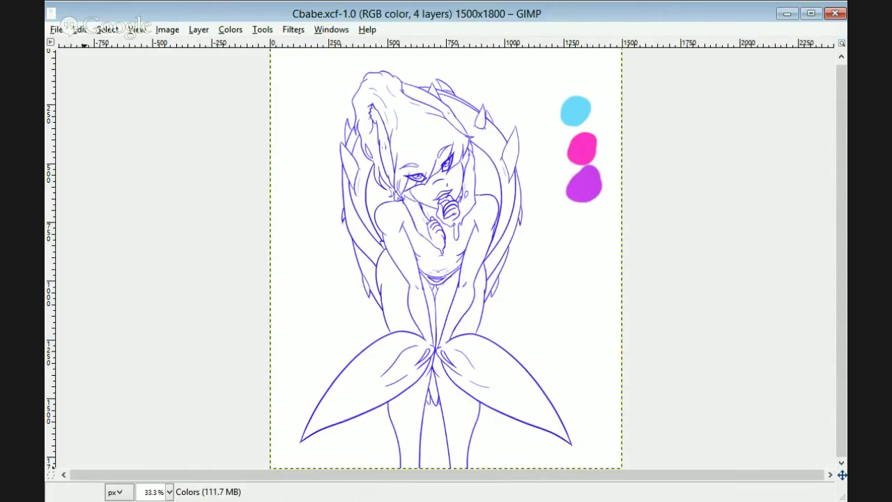
{"action": "left_click", "coordinate": [581, 231]}
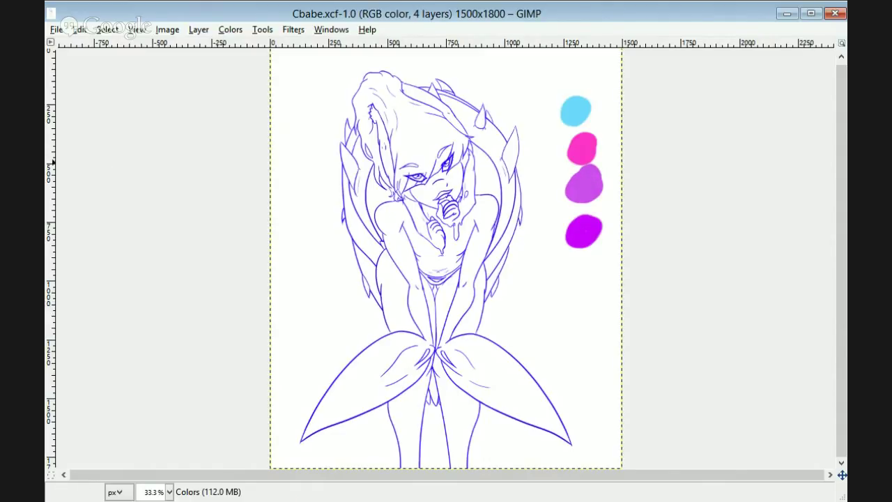
{"action": "left_click", "coordinate": [591, 267]}
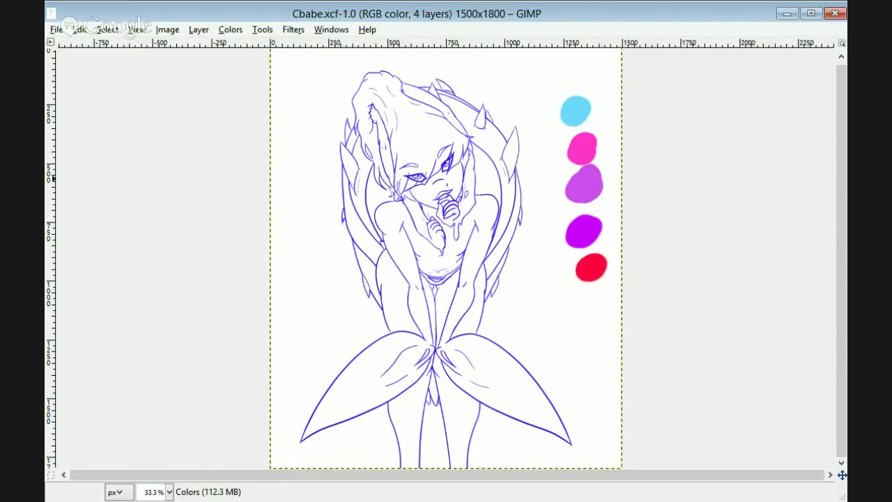
- Add a yellow patch over the red swatch, an orange swatch beneath it and a grey-blue one beside the light blue
{"action": "left_click", "coordinate": [592, 276]}
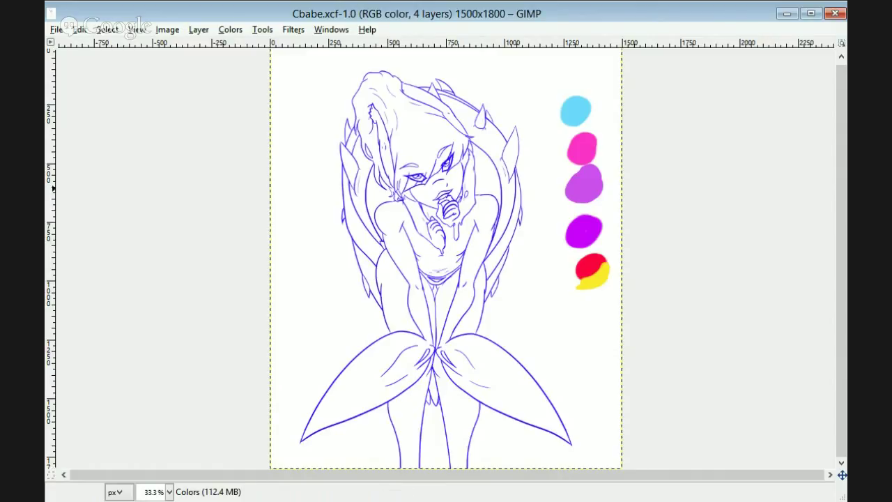
{"action": "key", "text": "ctrl+z"}
{"action": "mouse_move", "coordinate": [592, 282]}
{"action": "left_mouse_down"}
{"action": "mouse_move", "coordinate": [610, 266]}
{"action": "mouse_move", "coordinate": [584, 283]}
{"action": "left_mouse_up"}
{"action": "key", "text": "ctrl+z"}
{"action": "left_click", "coordinate": [596, 308]}
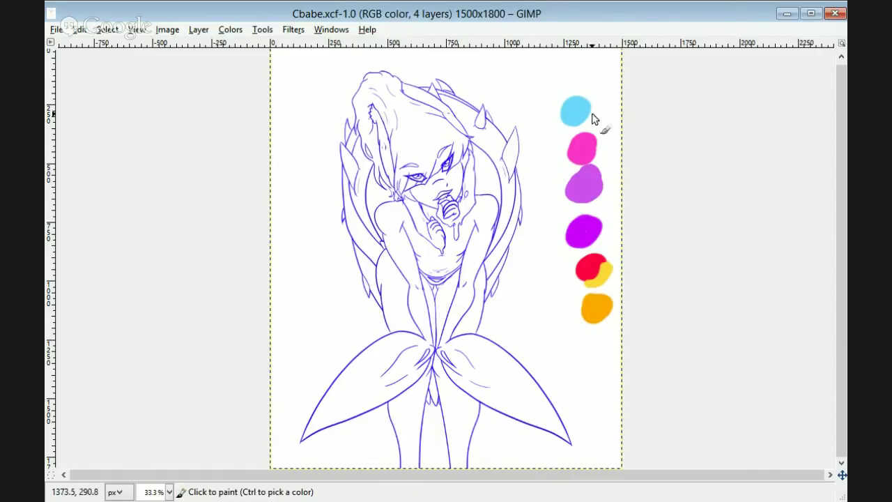
{"action": "left_click", "coordinate": [565, 92]}
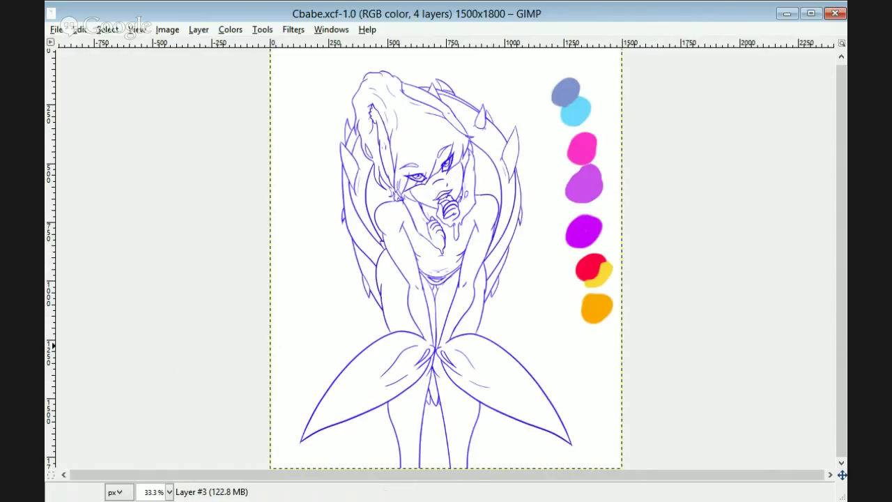
{"action": "left_click_drag", "start_coordinate": [394, 134], "coordinate": [396, 201]}
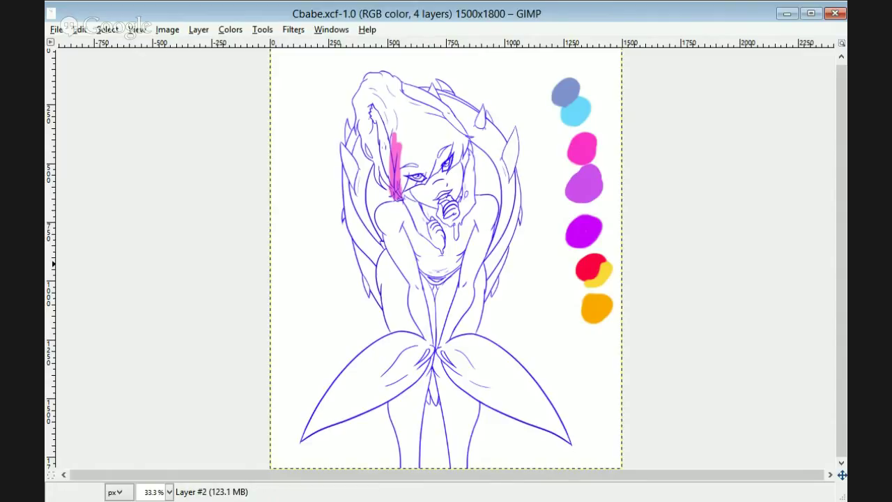
{"action": "left_click_drag", "start_coordinate": [401, 166], "coordinate": [405, 202]}
{"action": "key", "text": "ctrl+z"}
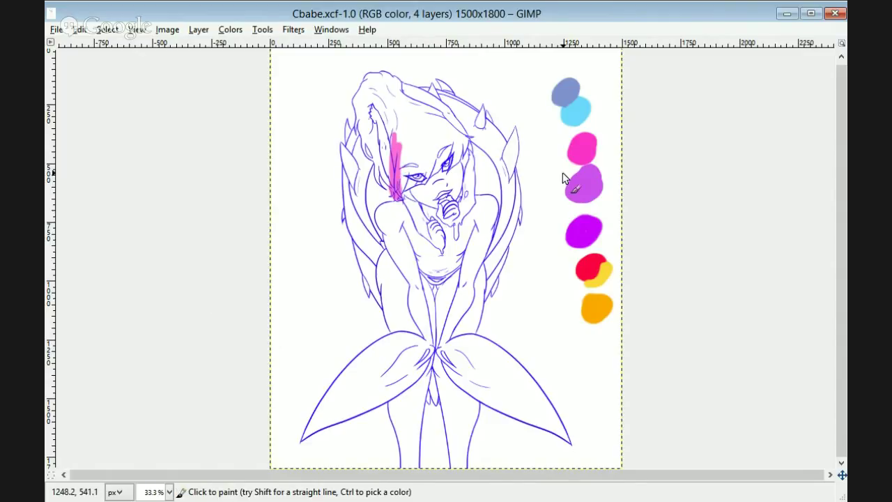
{"action": "scroll", "coordinate": [562, 175], "scroll_direction": "up", "scroll_amount": 2}
{"action": "left_click_drag", "start_coordinate": [352, 306], "coordinate": [300, 205]}
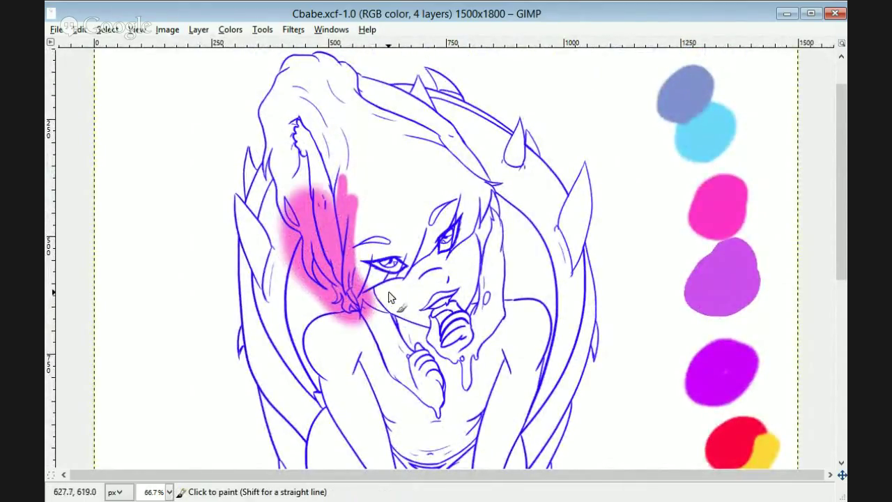
{"action": "mouse_move", "coordinate": [383, 261]}
{"action": "left_mouse_down"}
{"action": "mouse_move", "coordinate": [475, 227]}
{"action": "mouse_move", "coordinate": [445, 159]}
{"action": "mouse_move", "coordinate": [305, 230]}
{"action": "left_mouse_up"}
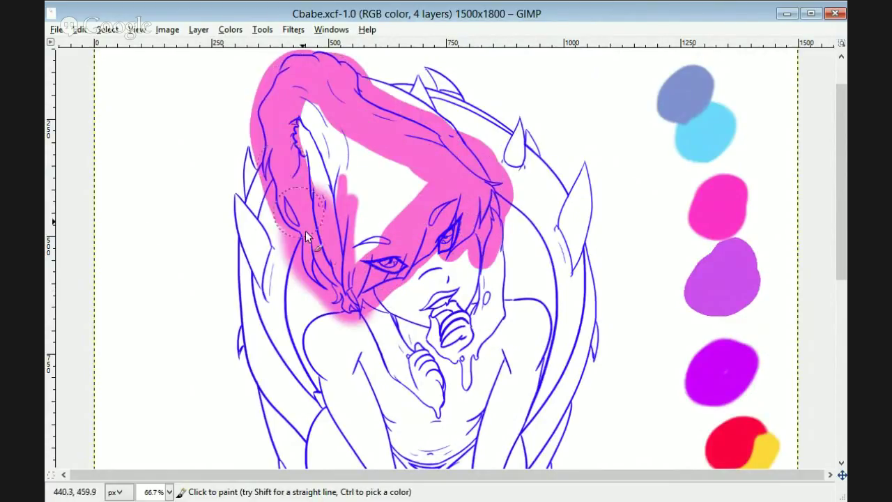
{"action": "left_click_drag", "start_coordinate": [334, 155], "coordinate": [392, 193]}
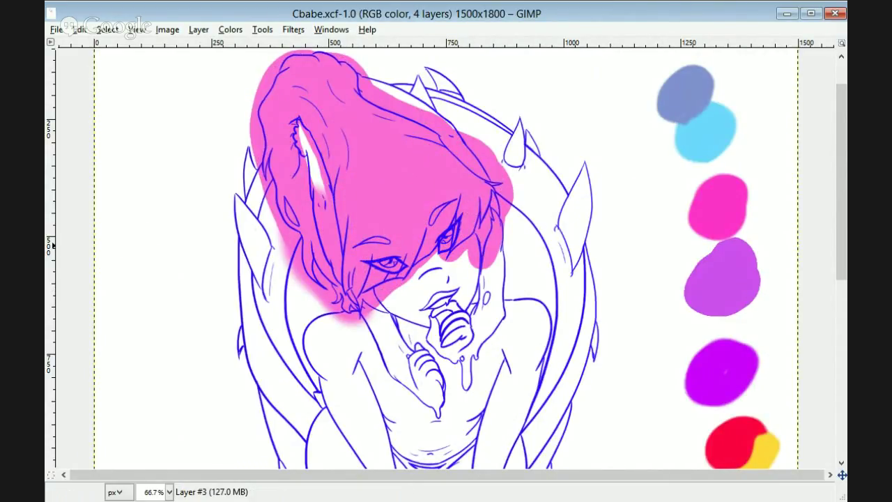
{"action": "mouse_move", "coordinate": [487, 237]}
{"action": "left_mouse_down"}
{"action": "mouse_move", "coordinate": [384, 277]}
{"action": "mouse_move", "coordinate": [304, 215]}
{"action": "mouse_move", "coordinate": [278, 149]}
{"action": "mouse_move", "coordinate": [251, 167]}
{"action": "left_mouse_up"}
{"action": "key", "text": "Delete"}
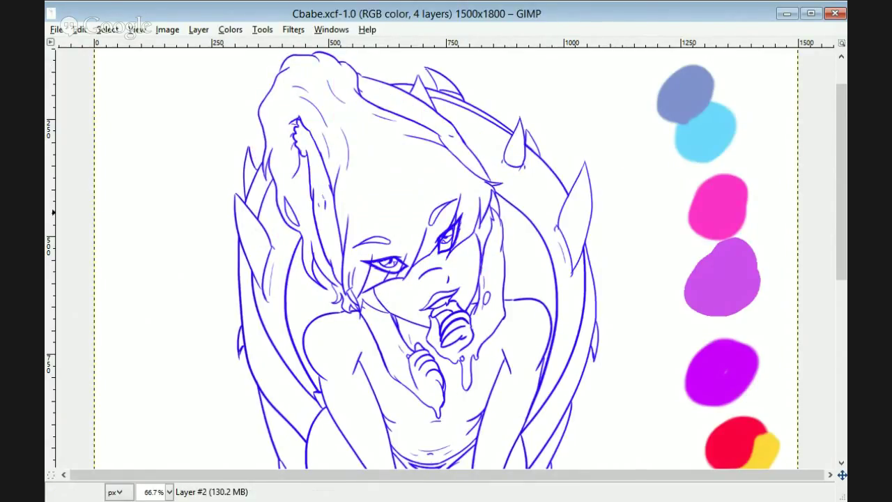
- Paint flat light blue under the long strips beside the hair and over the face and throat area
{"action": "mouse_move", "coordinate": [296, 120]}
{"action": "left_mouse_down"}
{"action": "mouse_move", "coordinate": [323, 177]}
{"action": "mouse_move", "coordinate": [347, 285]}
{"action": "mouse_move", "coordinate": [405, 369]}
{"action": "mouse_move", "coordinate": [429, 385]}
{"action": "mouse_move", "coordinate": [436, 334]}
{"action": "mouse_move", "coordinate": [465, 383]}
{"action": "mouse_move", "coordinate": [494, 224]}
{"action": "mouse_move", "coordinate": [437, 126]}
{"action": "mouse_move", "coordinate": [380, 92]}
{"action": "mouse_move", "coordinate": [422, 113]}
{"action": "left_mouse_up"}
{"action": "scroll", "coordinate": [446, 132], "scroll_direction": "down", "scroll_amount": 1}
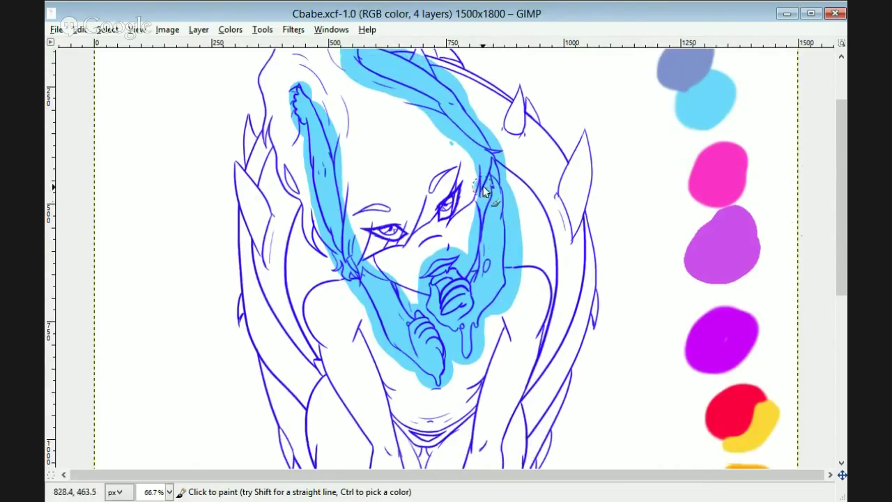
{"action": "mouse_move", "coordinate": [484, 187]}
{"action": "left_mouse_down"}
{"action": "mouse_move", "coordinate": [427, 232]}
{"action": "mouse_move", "coordinate": [432, 269]}
{"action": "left_mouse_up"}
- Paint flat light blue over the torso, arms and thighs, the two large flared shapes and the lower legs
{"action": "scroll", "coordinate": [433, 268], "scroll_direction": "down", "scroll_amount": 5}
{"action": "mouse_move", "coordinate": [335, 140]}
{"action": "left_mouse_down"}
{"action": "mouse_move", "coordinate": [398, 310]}
{"action": "mouse_move", "coordinate": [405, 233]}
{"action": "mouse_move", "coordinate": [451, 225]}
{"action": "mouse_move", "coordinate": [423, 397]}
{"action": "mouse_move", "coordinate": [485, 181]}
{"action": "mouse_move", "coordinate": [526, 184]}
{"action": "mouse_move", "coordinate": [456, 384]}
{"action": "mouse_move", "coordinate": [390, 328]}
{"action": "mouse_move", "coordinate": [508, 318]}
{"action": "mouse_move", "coordinate": [335, 216]}
{"action": "mouse_move", "coordinate": [381, 362]}
{"action": "left_mouse_up"}
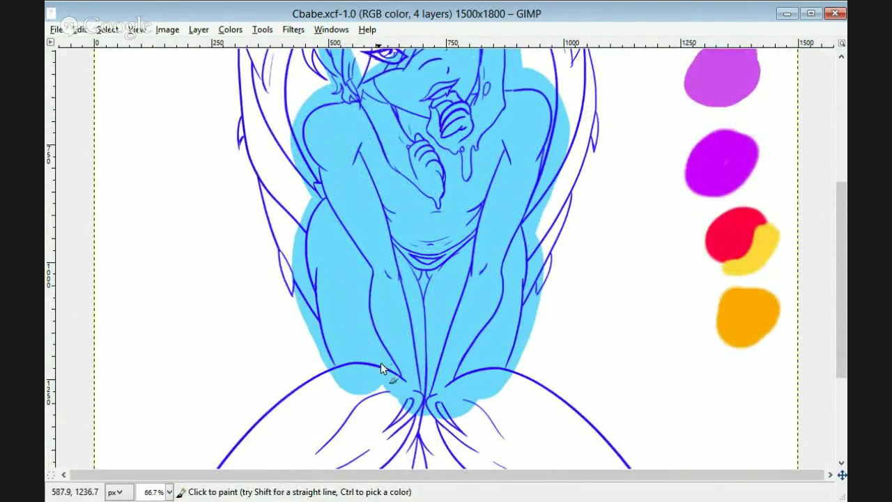
{"action": "scroll", "coordinate": [380, 362], "scroll_direction": "down", "scroll_amount": 5}
{"action": "mouse_move", "coordinate": [414, 244]}
{"action": "left_mouse_down"}
{"action": "mouse_move", "coordinate": [365, 425]}
{"action": "mouse_move", "coordinate": [498, 333]}
{"action": "mouse_move", "coordinate": [693, 422]}
{"action": "mouse_move", "coordinate": [490, 261]}
{"action": "mouse_move", "coordinate": [173, 382]}
{"action": "mouse_move", "coordinate": [239, 346]}
{"action": "mouse_move", "coordinate": [442, 331]}
{"action": "left_mouse_up"}
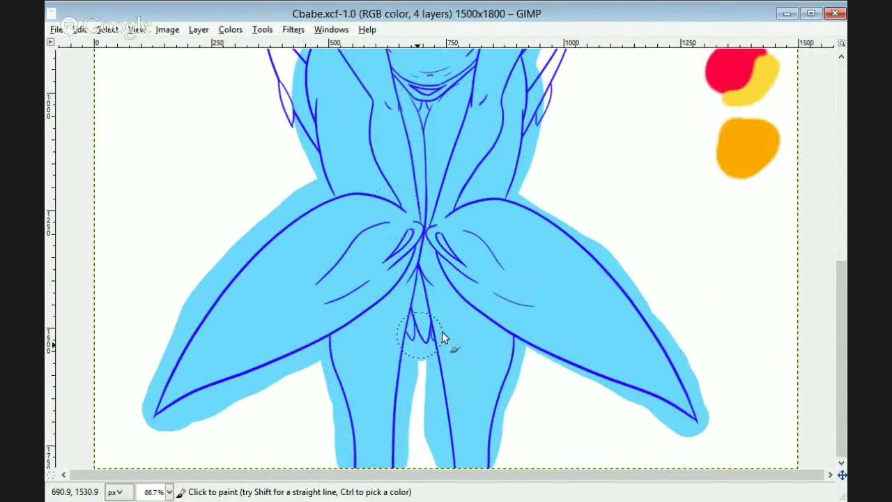
- Extend the flat light blue over the spiked sweeping shapes on both sides of the body and above the head
{"action": "scroll", "coordinate": [441, 331], "scroll_direction": "up", "scroll_amount": 10}
{"action": "scroll", "coordinate": [726, 268], "scroll_direction": "up", "scroll_amount": 2}
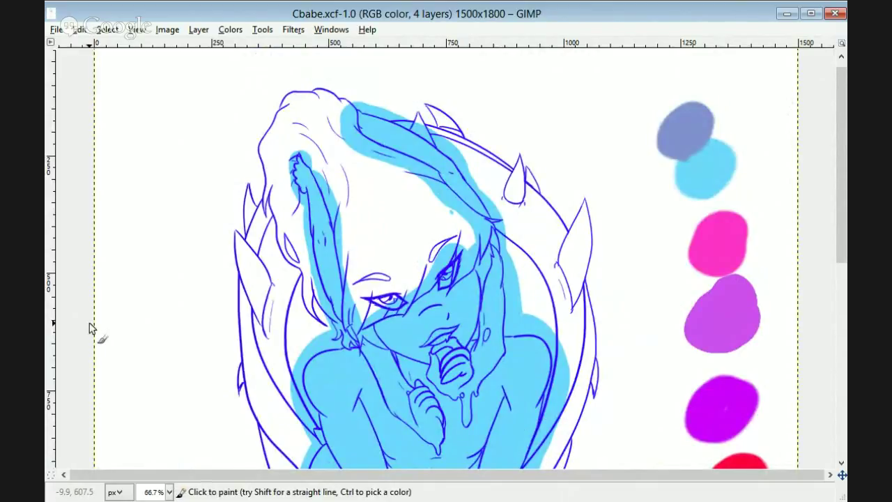
{"action": "mouse_move", "coordinate": [89, 327]}
{"action": "left_mouse_down"}
{"action": "mouse_move", "coordinate": [297, 319]}
{"action": "mouse_move", "coordinate": [274, 221]}
{"action": "mouse_move", "coordinate": [279, 195]}
{"action": "mouse_move", "coordinate": [298, 451]}
{"action": "left_mouse_up"}
{"action": "scroll", "coordinate": [279, 202], "scroll_direction": "down", "scroll_amount": 7}
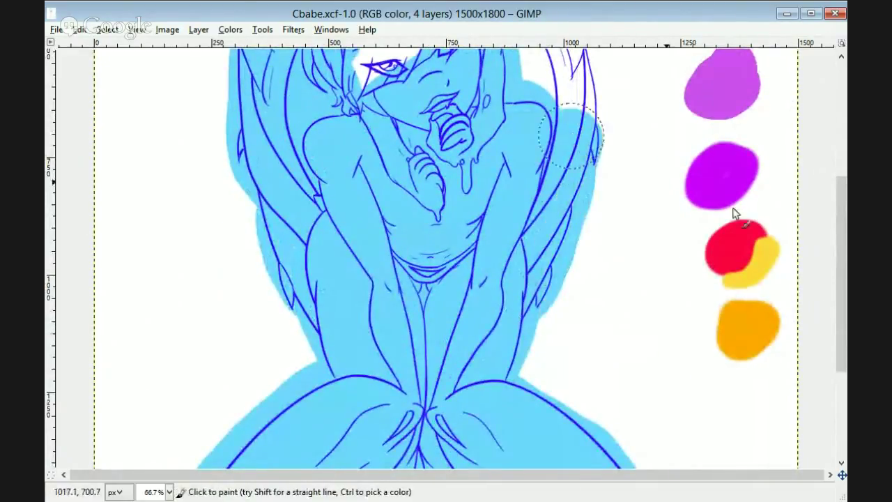
{"action": "scroll", "coordinate": [733, 213], "scroll_direction": "up", "scroll_amount": 1}
{"action": "scroll", "coordinate": [634, 314], "scroll_direction": "up", "scroll_amount": 5}
{"action": "mouse_move", "coordinate": [589, 282]}
{"action": "left_mouse_down"}
{"action": "mouse_move", "coordinate": [567, 175]}
{"action": "mouse_move", "coordinate": [546, 268]}
{"action": "left_mouse_up"}
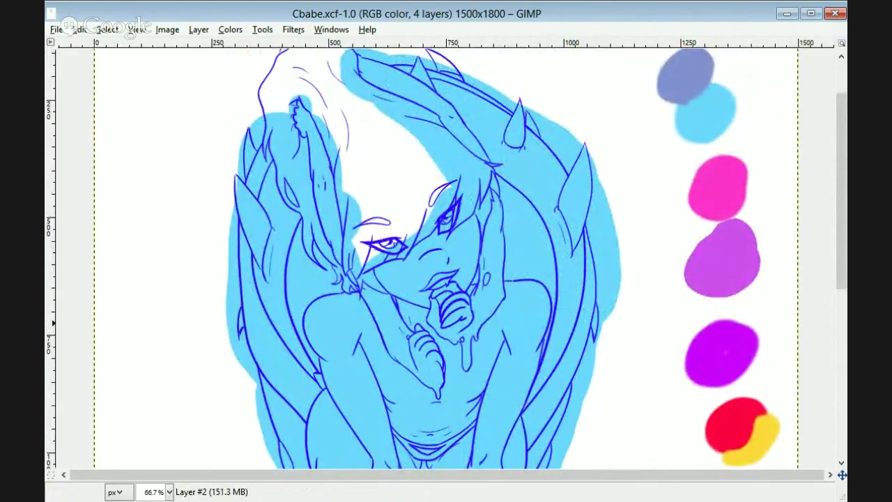
- On the Lines layer, ink curved connecting edges between the sweeping ribs beside the figure's left-hand arm and thigh, redoing the long lower curve
{"action": "key", "text": "Page_Up"}
{"action": "scroll", "coordinate": [418, 258], "scroll_direction": "down", "scroll_amount": 8}
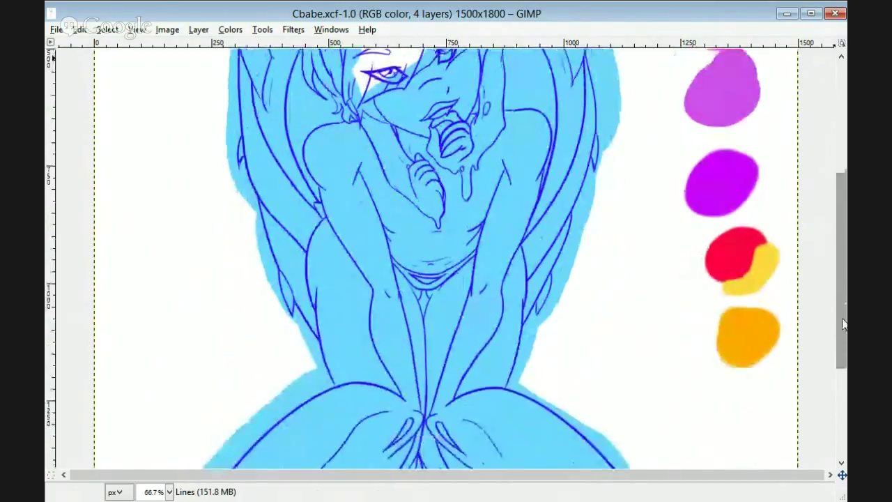
{"action": "scroll", "coordinate": [269, 239], "scroll_direction": "up", "scroll_amount": 2}
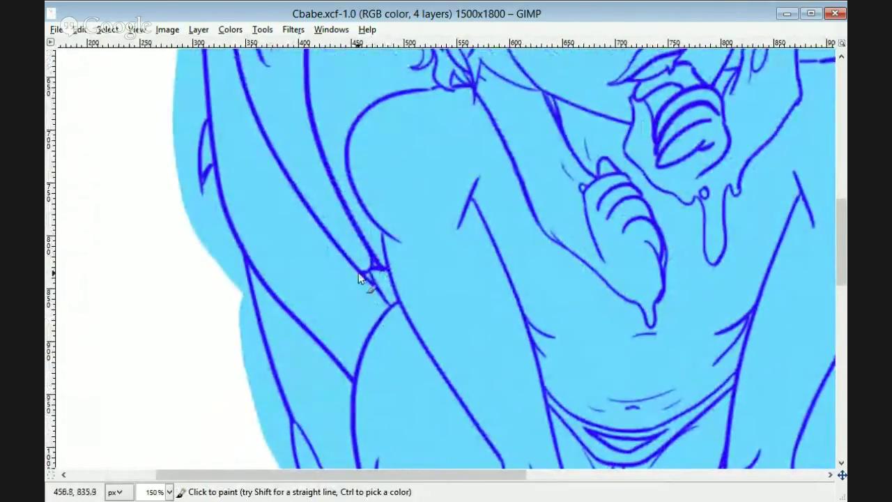
{"action": "mouse_move", "coordinate": [360, 271]}
{"action": "left_mouse_down"}
{"action": "mouse_move", "coordinate": [353, 317]}
{"action": "mouse_move", "coordinate": [362, 280]}
{"action": "left_mouse_up"}
{"action": "scroll", "coordinate": [364, 268], "scroll_direction": "down", "scroll_amount": 5}
{"action": "left_click_drag", "start_coordinate": [325, 124], "coordinate": [360, 305]}
{"action": "key", "text": "ctrl+z"}
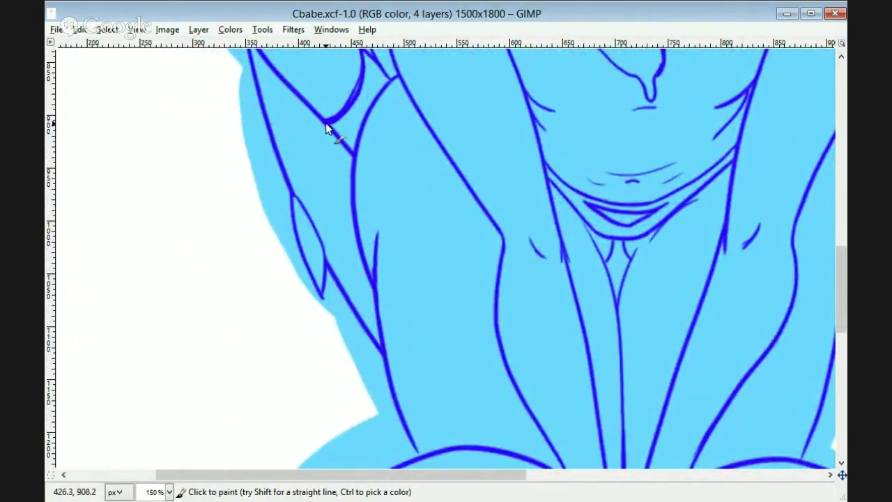
{"action": "left_click_drag", "start_coordinate": [326, 123], "coordinate": [374, 304]}
{"action": "key", "text": "ctrl+z"}
{"action": "left_click_drag", "start_coordinate": [325, 123], "coordinate": [369, 282]}
- Pick the grey-blue palette swatch and paint it over the areas between the ribs beside both thighs
{"action": "left_click_drag", "start_coordinate": [388, 475], "coordinate": [512, 489]}
{"action": "left_click_drag", "start_coordinate": [841, 260], "coordinate": [841, 214]}
{"action": "scroll", "coordinate": [629, 235], "scroll_direction": "down", "scroll_amount": 1}
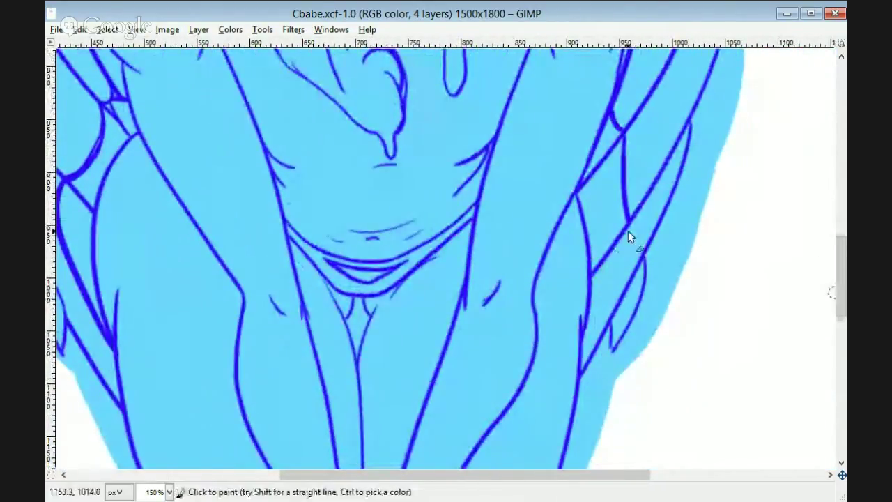
{"action": "scroll", "coordinate": [602, 414], "scroll_direction": "down", "scroll_amount": 1}
{"action": "scroll", "coordinate": [602, 415], "scroll_direction": "down", "scroll_amount": 2}
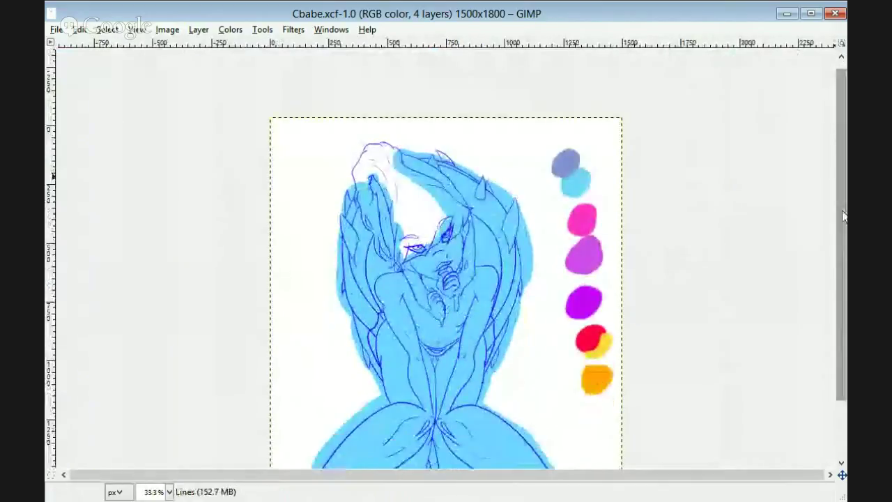
{"action": "key", "text": "o"}
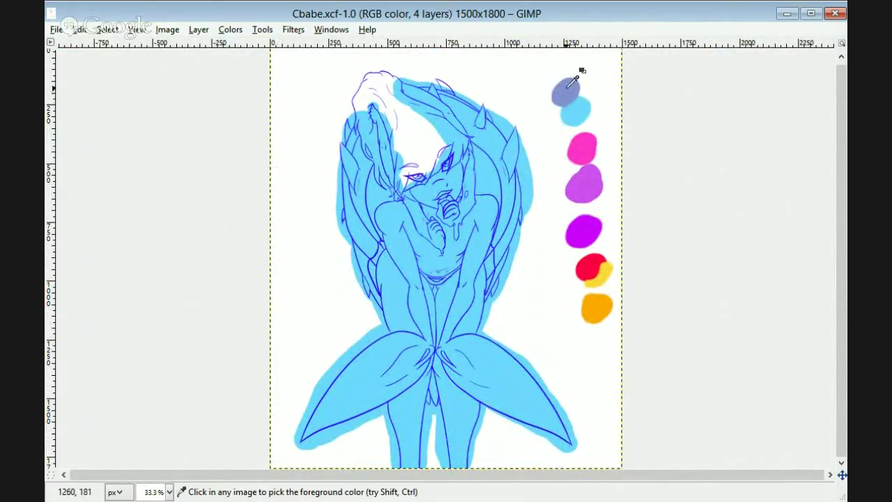
{"action": "left_click", "coordinate": [570, 91]}
{"action": "key", "text": "p"}
{"action": "key", "text": "1"}
{"action": "left_click_drag", "start_coordinate": [250, 202], "coordinate": [253, 374]}
{"action": "left_click_drag", "start_coordinate": [581, 231], "coordinate": [579, 223]}
{"action": "scroll", "coordinate": [345, 256], "scroll_direction": "down", "scroll_amount": 3}
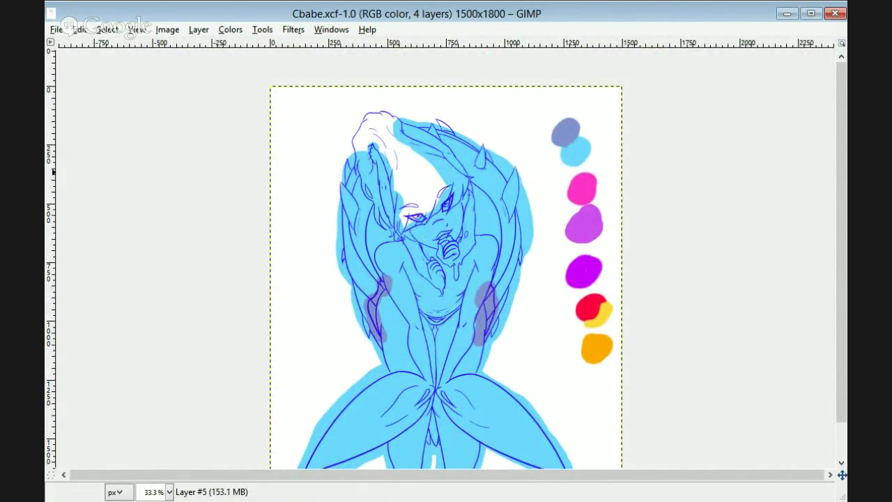
- Pick the bright purple palette swatch and paint it over all the spikes along the sweeping shapes on both sides
{"action": "key", "text": "o"}
{"action": "key", "text": "Page_Down"}
{"action": "left_click_drag", "start_coordinate": [347, 253], "coordinate": [344, 263]}
{"action": "left_click_drag", "start_coordinate": [355, 231], "coordinate": [352, 180]}
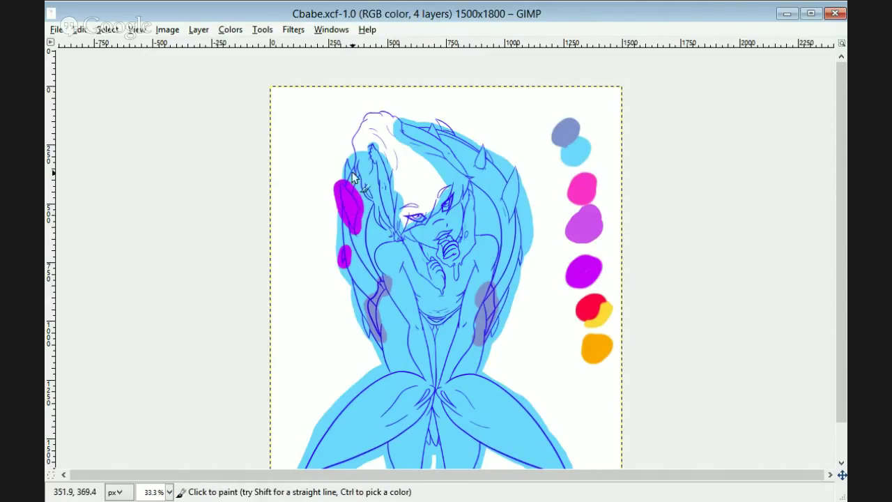
{"action": "left_click_drag", "start_coordinate": [515, 162], "coordinate": [507, 222]}
{"action": "left_click_drag", "start_coordinate": [523, 240], "coordinate": [519, 271]}
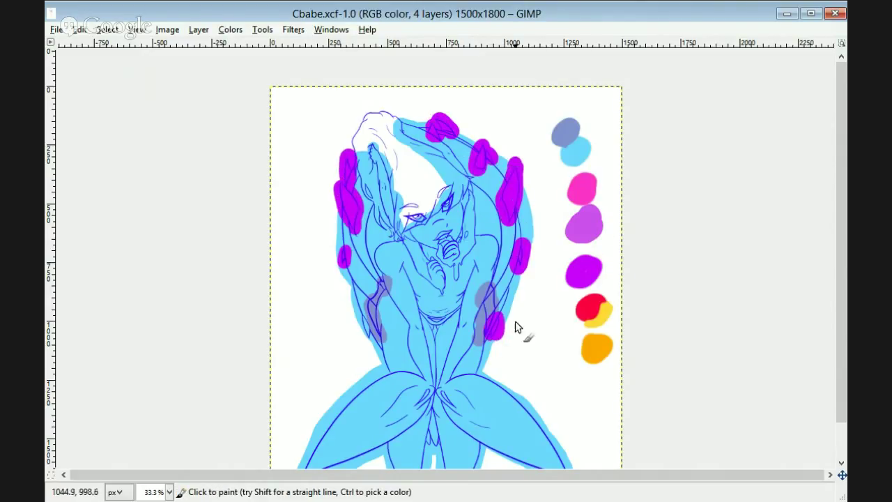
{"action": "left_click_drag", "start_coordinate": [369, 345], "coordinate": [364, 308]}
{"action": "scroll", "coordinate": [790, 179], "scroll_direction": "down", "scroll_amount": 1}
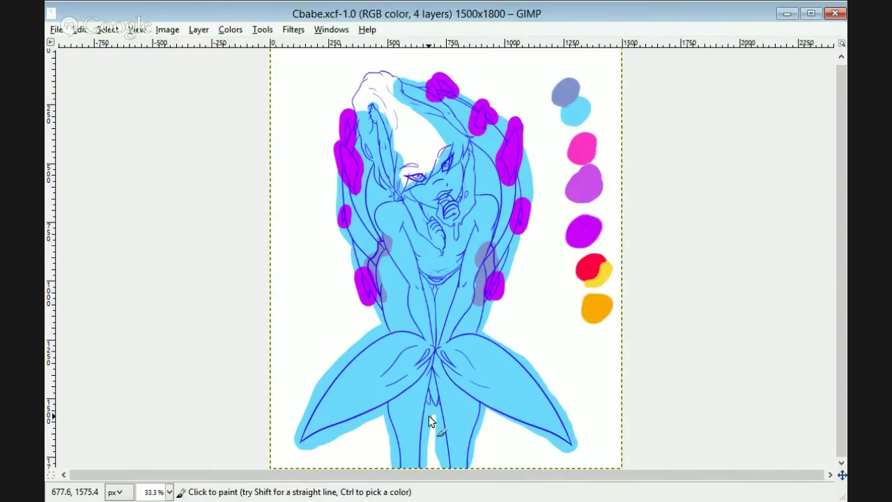
- On a separate layer, paint an orange and pink patch where the legs meet and smudge the two colours together
{"action": "key", "text": "1"}
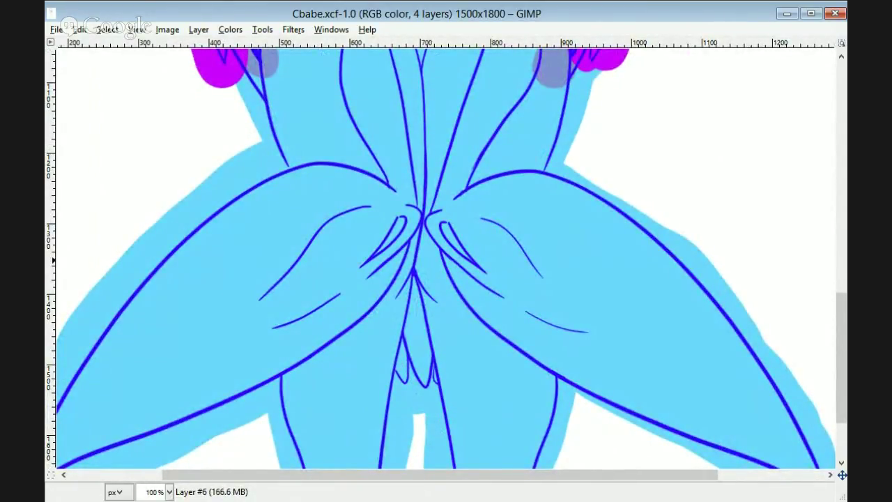
{"action": "mouse_move", "coordinate": [410, 377]}
{"action": "left_mouse_down"}
{"action": "mouse_move", "coordinate": [402, 349]}
{"action": "mouse_move", "coordinate": [417, 292]}
{"action": "mouse_move", "coordinate": [416, 342]}
{"action": "left_mouse_up"}
{"action": "key", "text": "s"}
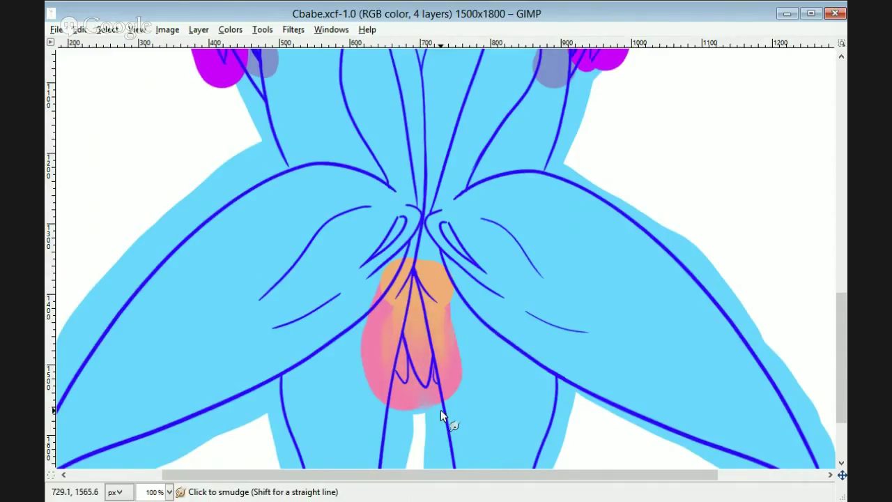
- Pick the yellow palette swatch and paint it over both eyes and the mask-like area around them
{"action": "key", "text": "minus"}
{"action": "key", "text": "minus"}
{"action": "key", "text": "minus"}
{"action": "key", "text": "o"}
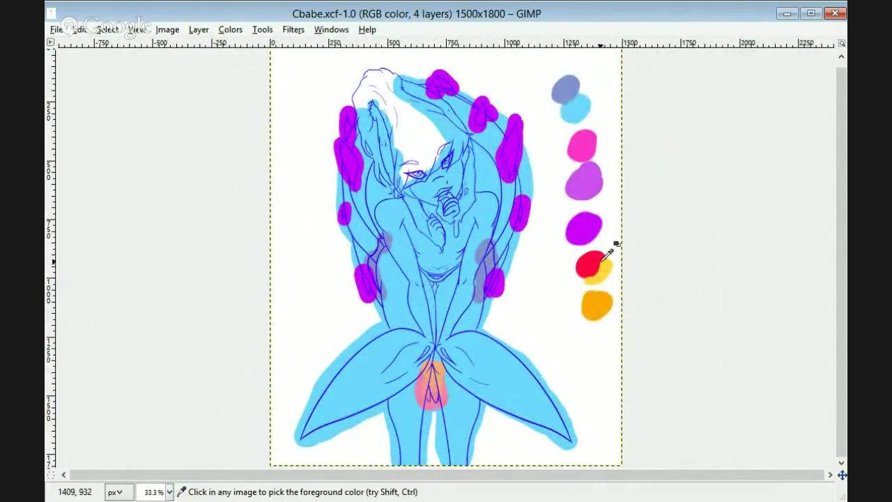
{"action": "left_click", "coordinate": [603, 269]}
{"action": "key", "text": "p"}
{"action": "key", "text": "plus"}
{"action": "key", "text": "plus"}
{"action": "key", "text": "plus"}
{"action": "key", "text": "plus"}
{"action": "left_click", "coordinate": [481, 300]}
{"action": "left_click_drag", "start_coordinate": [839, 272], "coordinate": [840, 194]}
{"action": "left_click_drag", "start_coordinate": [441, 198], "coordinate": [450, 191]}
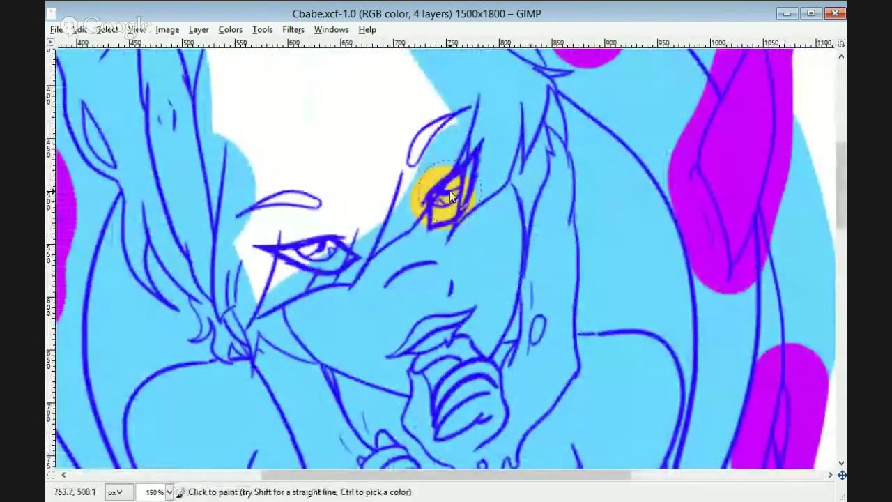
{"action": "left_click_drag", "start_coordinate": [278, 261], "coordinate": [334, 248]}
- Pick the red palette swatch and fill the irises of both eyes with it on a new layer
{"action": "left_click_drag", "start_coordinate": [295, 476], "coordinate": [486, 475]}
{"action": "key", "text": "o"}
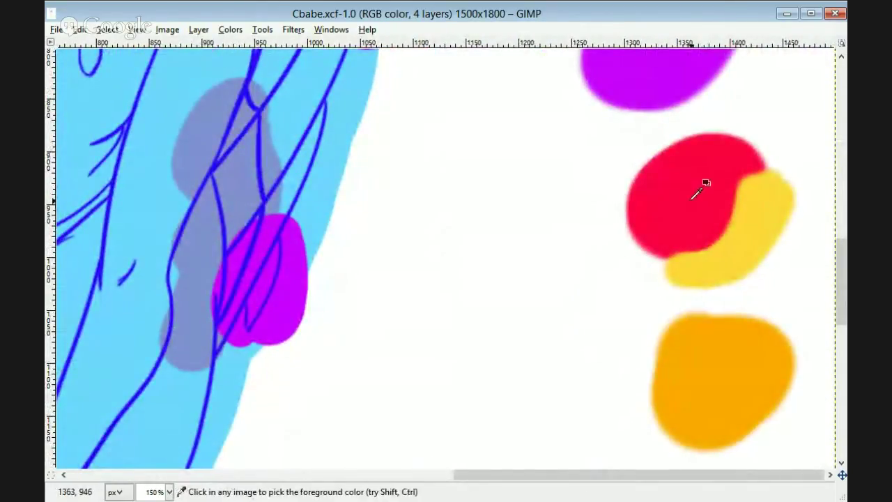
{"action": "left_click", "coordinate": [692, 198]}
{"action": "left_click_drag", "start_coordinate": [841, 282], "coordinate": [840, 170]}
{"action": "left_click_drag", "start_coordinate": [533, 475], "coordinate": [341, 478]}
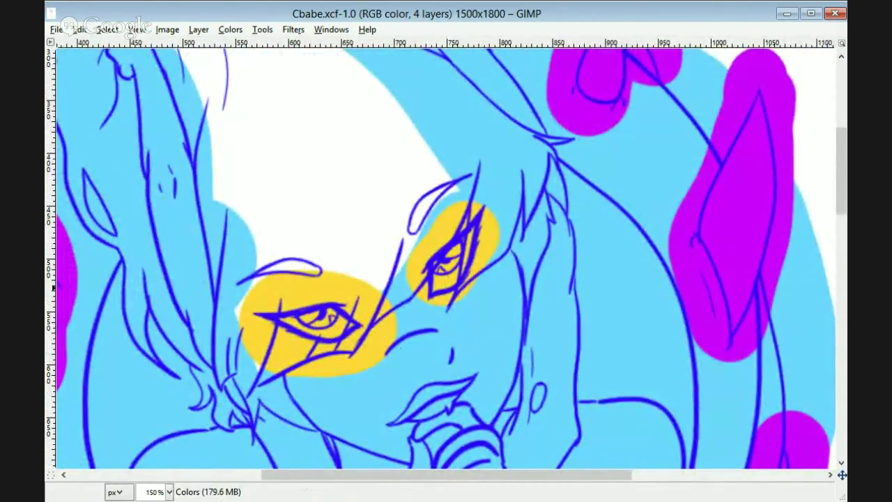
{"action": "key", "text": "p"}
{"action": "left_click_drag", "start_coordinate": [304, 319], "coordinate": [323, 317]}
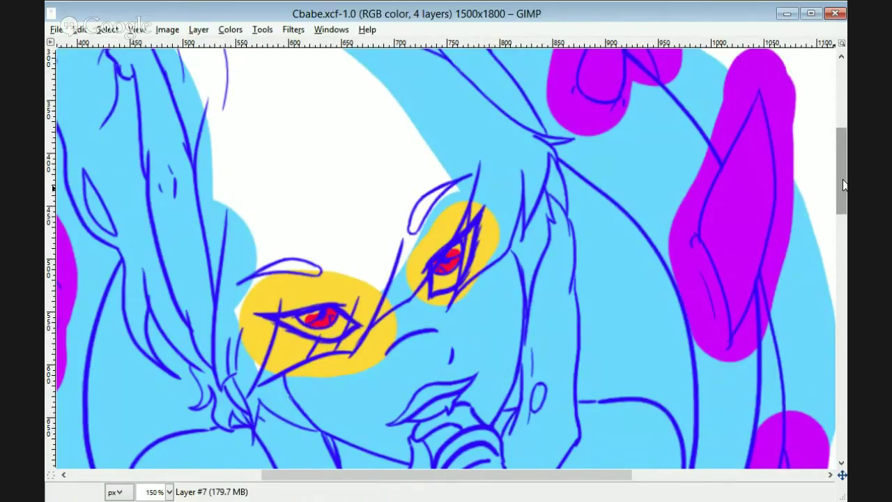
- Paint the lips grey-blue and the small area directly below them white
{"action": "left_click_drag", "start_coordinate": [842, 185], "coordinate": [843, 204]}
{"action": "left_click_drag", "start_coordinate": [410, 341], "coordinate": [481, 292]}
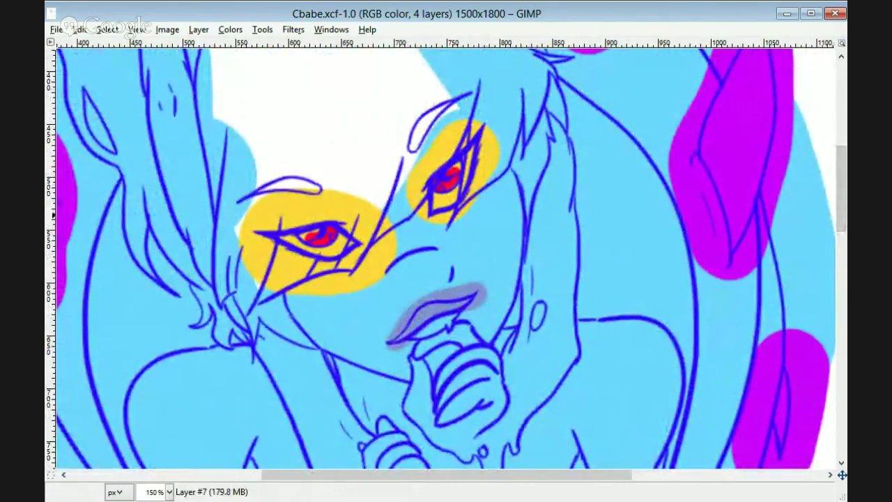
{"action": "mouse_move", "coordinate": [455, 353]}
{"action": "left_mouse_down"}
{"action": "mouse_move", "coordinate": [454, 329]}
{"action": "mouse_move", "coordinate": [428, 347]}
{"action": "left_mouse_up"}
- Replace the black hair fill with pink and paint the narrow band across the hips white
{"action": "key", "text": "shift+ctrl+j"}
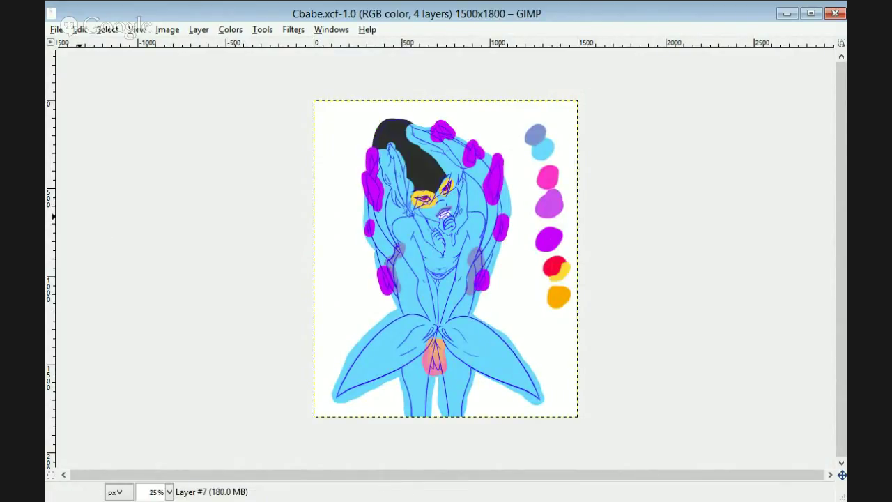
{"action": "key", "text": "ctrl+z"}
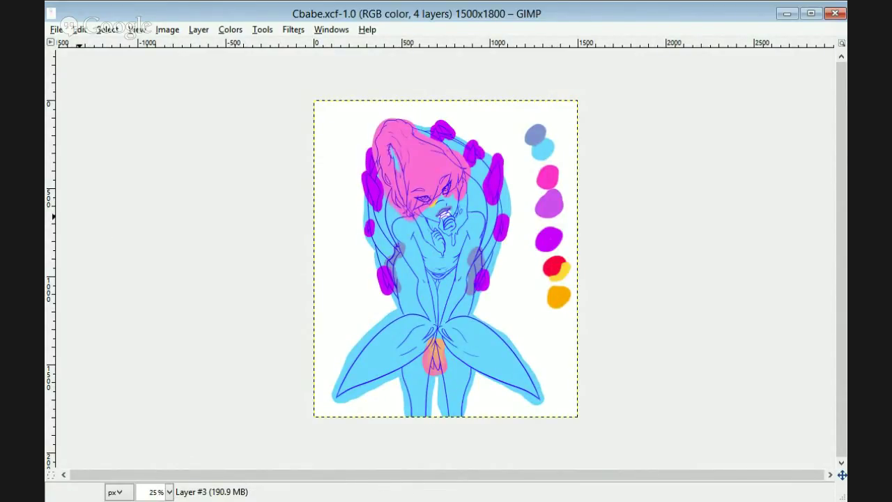
{"action": "scroll", "coordinate": [447, 289], "scroll_direction": "up", "scroll_amount": 4}
{"action": "mouse_move", "coordinate": [315, 170]}
{"action": "left_mouse_down"}
{"action": "mouse_move", "coordinate": [513, 169]}
{"action": "mouse_move", "coordinate": [447, 211]}
{"action": "left_mouse_up"}
{"action": "scroll", "coordinate": [445, 299], "scroll_direction": "down", "scroll_amount": 3}
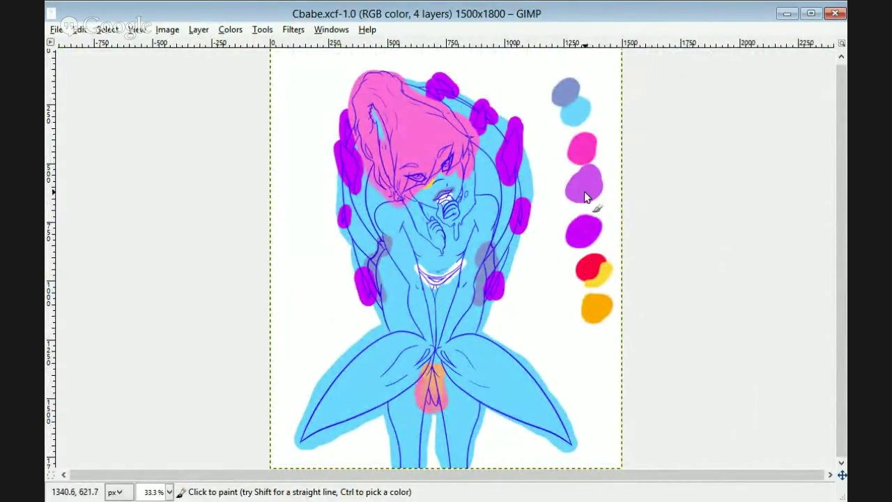
- Hide the flat colours and show the green sketch of the markings on the flared shapes
{"action": "key", "text": "Page_Up"}
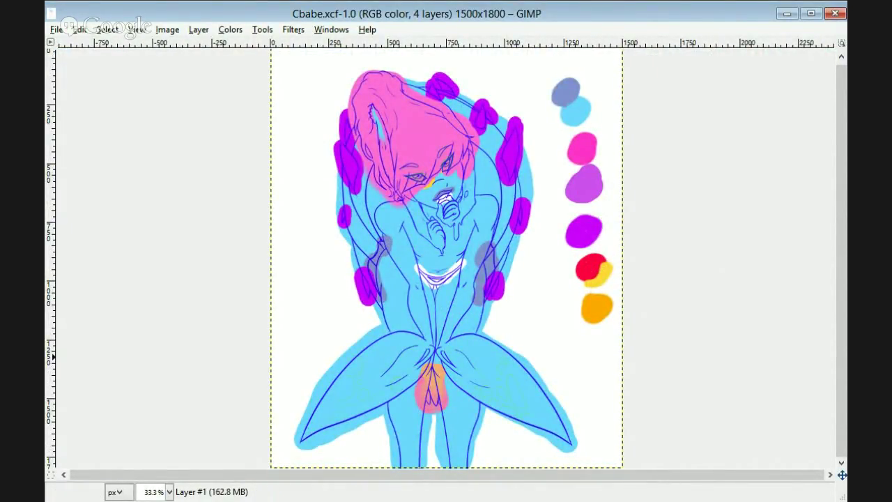
{"action": "key", "text": "Page_Up"}
{"action": "key", "text": "Page_Down"}
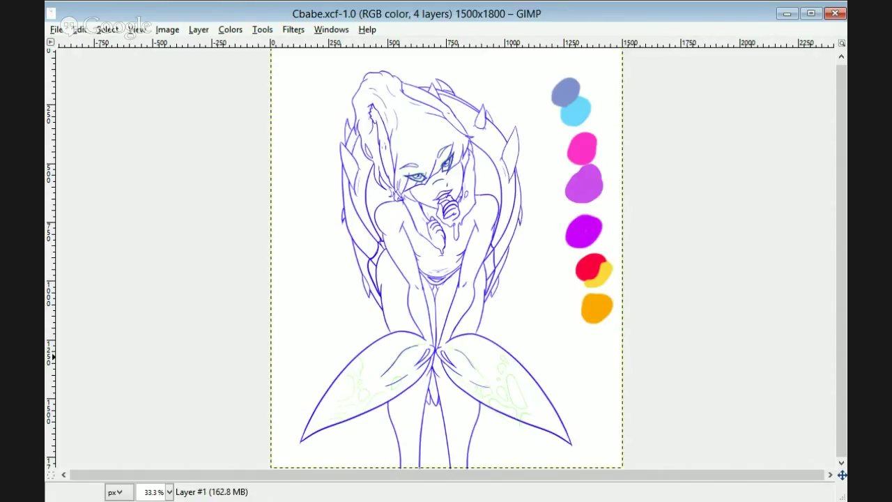
{"action": "left_click", "coordinate": [436, 328]}
{"action": "key", "text": "Page_Down"}
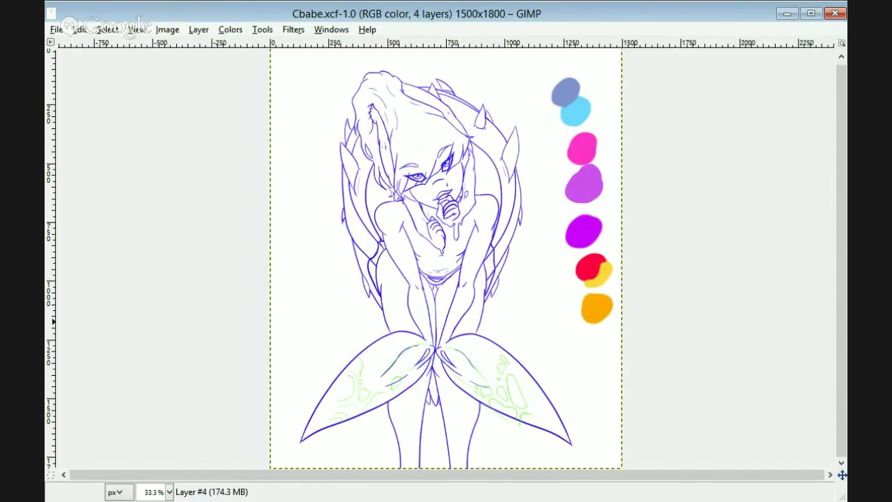
- With light purple from the palette, paint the small spots and the lower-edge patch on the left-hand flared shape
{"action": "key", "text": "Page_Up"}
{"action": "key", "text": "Page_Up"}
{"action": "key", "text": "o"}
{"action": "left_click", "coordinate": [593, 181]}
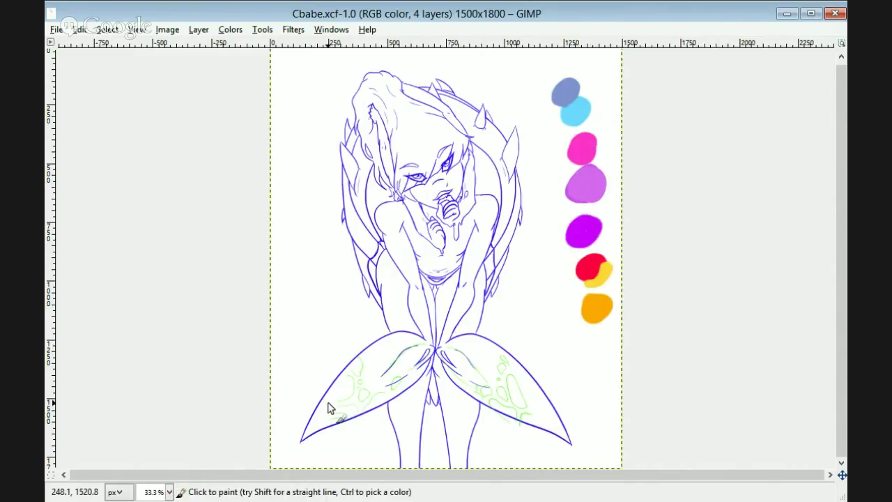
{"action": "key", "text": "1"}
{"action": "left_click_drag", "start_coordinate": [426, 474], "coordinate": [326, 474]}
{"action": "mouse_move", "coordinate": [427, 226]}
{"action": "left_mouse_down"}
{"action": "mouse_move", "coordinate": [441, 200]}
{"action": "mouse_move", "coordinate": [435, 217]}
{"action": "left_mouse_up"}
{"action": "left_click_drag", "start_coordinate": [418, 263], "coordinate": [397, 265]}
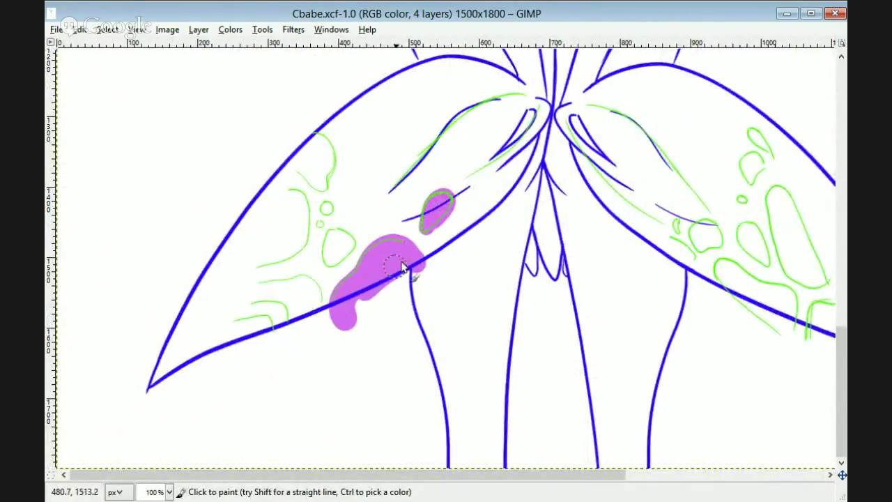
{"action": "key", "text": "ctrl+z"}
{"action": "left_click", "coordinate": [321, 225]}
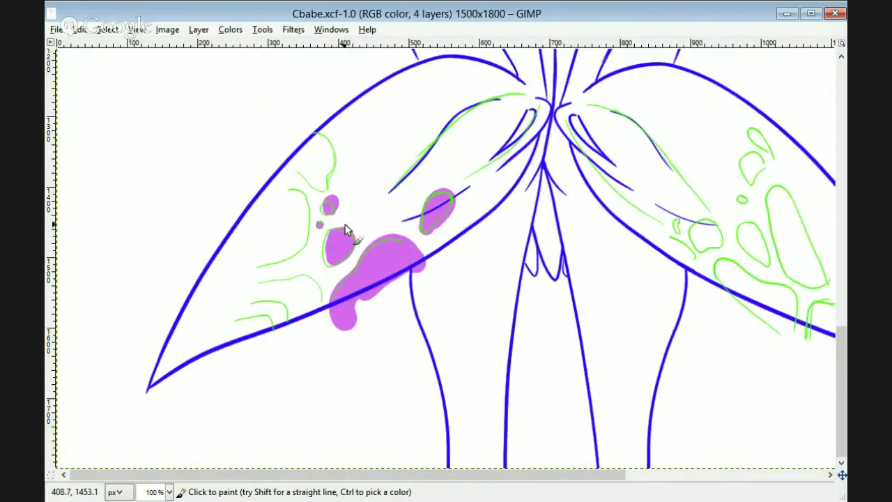
{"action": "key", "text": "ctrl+z"}
- Paint the larger light purple bands along the outer edge and tip of the left-hand flared shape, redoing unsatisfactory strokes
{"action": "mouse_move", "coordinate": [278, 189]}
{"action": "left_mouse_down"}
{"action": "mouse_move", "coordinate": [252, 267]}
{"action": "mouse_move", "coordinate": [280, 255]}
{"action": "mouse_move", "coordinate": [274, 193]}
{"action": "mouse_move", "coordinate": [207, 265]}
{"action": "left_mouse_up"}
{"action": "key", "text": "ctrl+z"}
{"action": "key", "text": "ctrl+z"}
{"action": "mouse_move", "coordinate": [254, 197]}
{"action": "left_mouse_down"}
{"action": "mouse_move", "coordinate": [290, 196]}
{"action": "mouse_move", "coordinate": [269, 200]}
{"action": "mouse_move", "coordinate": [279, 284]}
{"action": "mouse_move", "coordinate": [250, 295]}
{"action": "mouse_move", "coordinate": [277, 338]}
{"action": "mouse_move", "coordinate": [167, 344]}
{"action": "left_mouse_up"}
{"action": "key", "text": "ctrl+z"}
{"action": "key", "text": "ctrl+z"}
{"action": "mouse_move", "coordinate": [231, 322]}
{"action": "left_mouse_down"}
{"action": "mouse_move", "coordinate": [159, 335]}
{"action": "mouse_move", "coordinate": [147, 397]}
{"action": "left_mouse_up"}
- Paint light purple spots and larger patches across the right-hand flared shape out to its tip
{"action": "left_click_drag", "start_coordinate": [407, 475], "coordinate": [613, 476]}
{"action": "left_click_drag", "start_coordinate": [387, 245], "coordinate": [400, 273]}
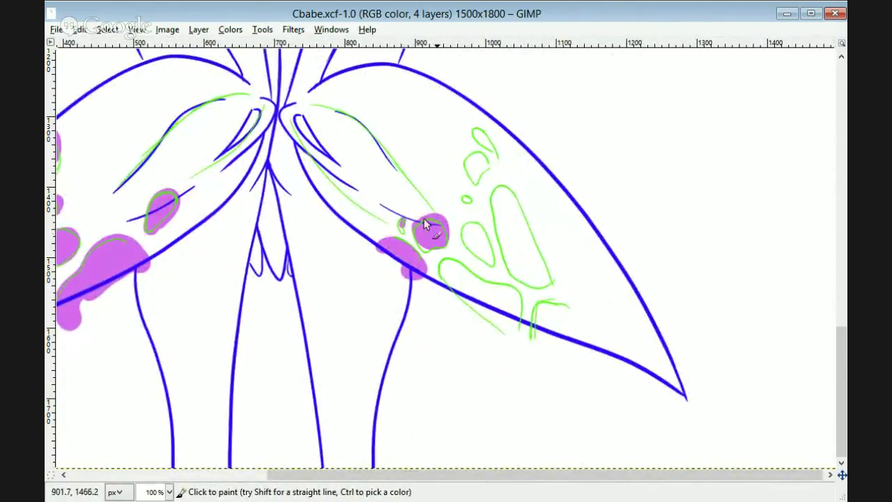
{"action": "left_click_drag", "start_coordinate": [473, 174], "coordinate": [480, 165]}
{"action": "mouse_move", "coordinate": [485, 135]}
{"action": "left_mouse_down"}
{"action": "mouse_move", "coordinate": [499, 150]}
{"action": "mouse_move", "coordinate": [520, 236]}
{"action": "mouse_move", "coordinate": [562, 262]}
{"action": "left_mouse_up"}
{"action": "key", "text": "ctrl+z"}
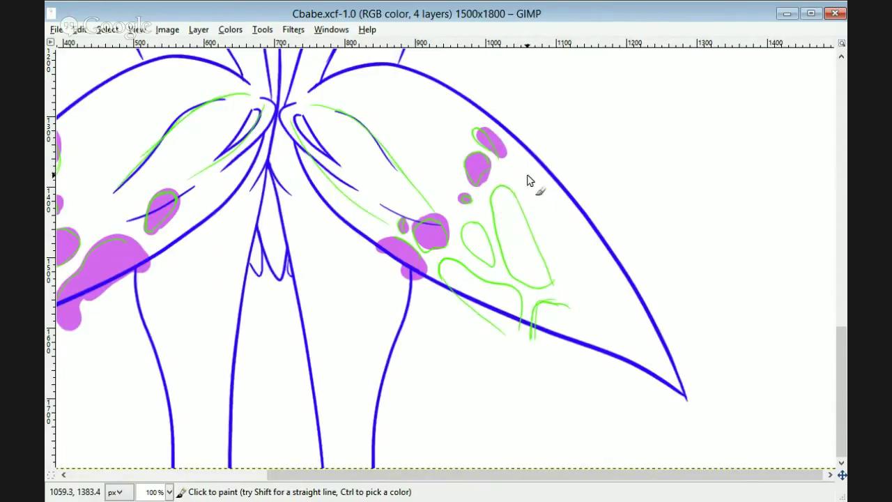
{"action": "mouse_move", "coordinate": [527, 179]}
{"action": "left_mouse_down"}
{"action": "mouse_move", "coordinate": [556, 239]}
{"action": "mouse_move", "coordinate": [537, 219]}
{"action": "mouse_move", "coordinate": [498, 235]}
{"action": "mouse_move", "coordinate": [478, 279]}
{"action": "mouse_move", "coordinate": [514, 315]}
{"action": "left_mouse_up"}
{"action": "mouse_move", "coordinate": [561, 299]}
{"action": "left_mouse_down"}
{"action": "mouse_move", "coordinate": [643, 295]}
{"action": "mouse_move", "coordinate": [619, 368]}
{"action": "mouse_move", "coordinate": [616, 350]}
{"action": "left_mouse_up"}
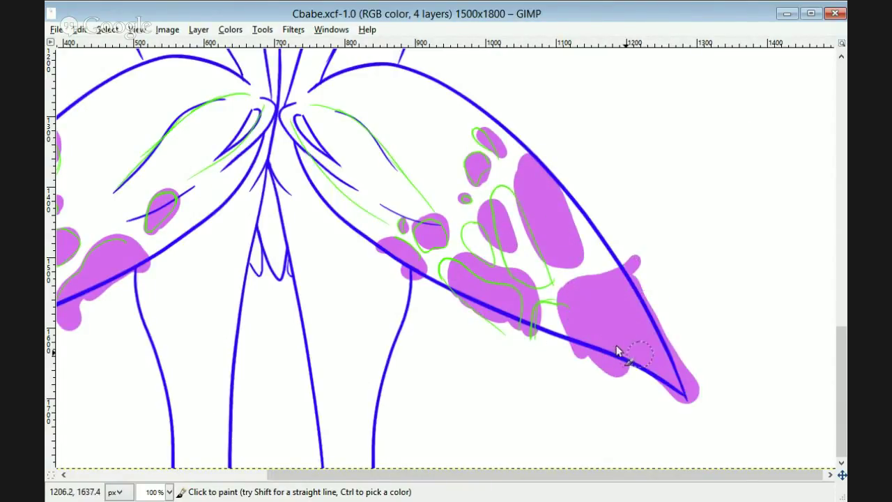
- Widen the light purple bands on the left-hand flared shape and extend them outward past its outline
{"action": "left_click_drag", "start_coordinate": [533, 474], "coordinate": [352, 475]}
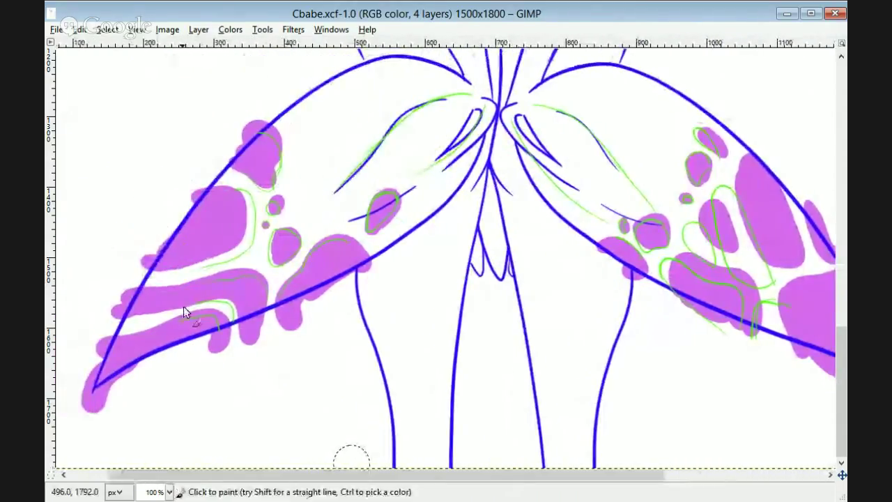
{"action": "mouse_move", "coordinate": [170, 297]}
{"action": "left_mouse_down"}
{"action": "mouse_move", "coordinate": [95, 320]}
{"action": "mouse_move", "coordinate": [122, 326]}
{"action": "left_mouse_up"}
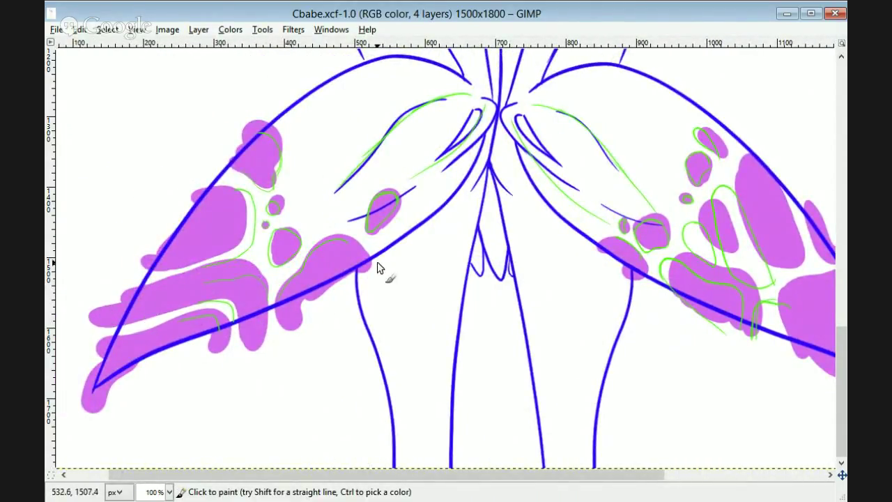
{"action": "key", "text": "shift+e"}
{"action": "mouse_move", "coordinate": [224, 257]}
{"action": "left_mouse_down"}
{"action": "mouse_move", "coordinate": [129, 291]}
{"action": "mouse_move", "coordinate": [227, 248]}
{"action": "mouse_move", "coordinate": [167, 249]}
{"action": "left_mouse_up"}
{"action": "key", "text": "ctrl+z"}
{"action": "key", "text": "p"}
{"action": "mouse_move", "coordinate": [240, 201]}
{"action": "left_mouse_down"}
{"action": "mouse_move", "coordinate": [220, 235]}
{"action": "mouse_move", "coordinate": [129, 270]}
{"action": "left_mouse_up"}
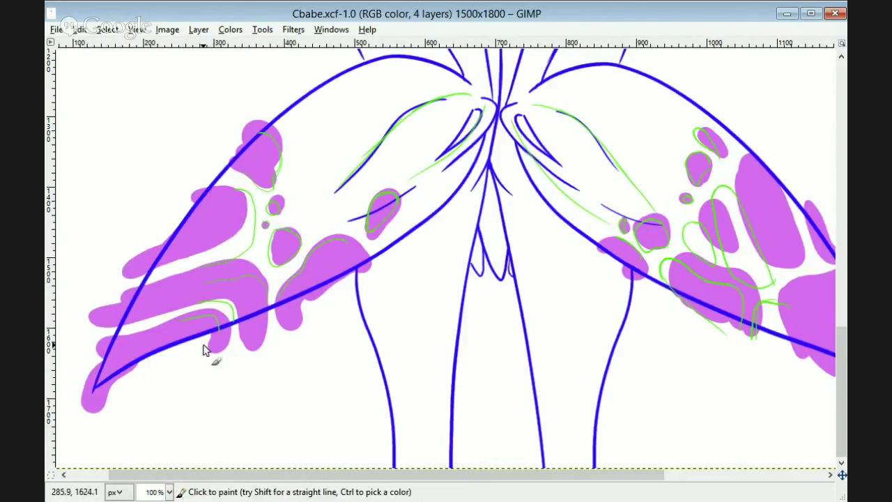
- Dot small light purple spots over the hips, the thighs and the torso below the chest
{"action": "scroll", "coordinate": [530, 265], "scroll_direction": "up", "scroll_amount": 10}
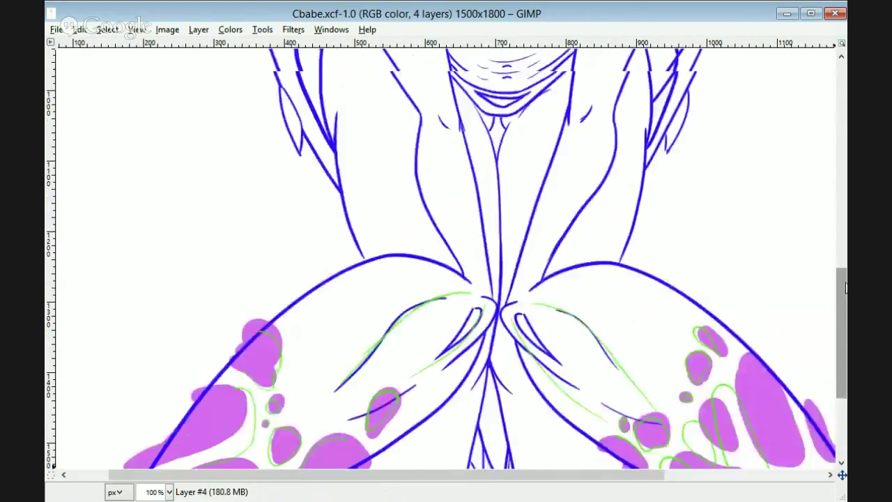
{"action": "left_click", "coordinate": [546, 244]}
{"action": "left_click", "coordinate": [505, 291]}
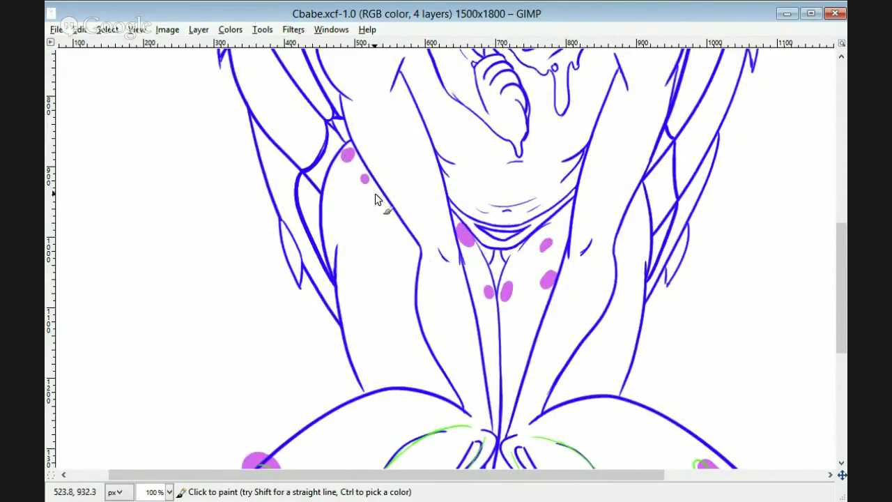
{"action": "left_click", "coordinate": [336, 203]}
{"action": "scroll", "coordinate": [337, 203], "scroll_direction": "up", "scroll_amount": 4}
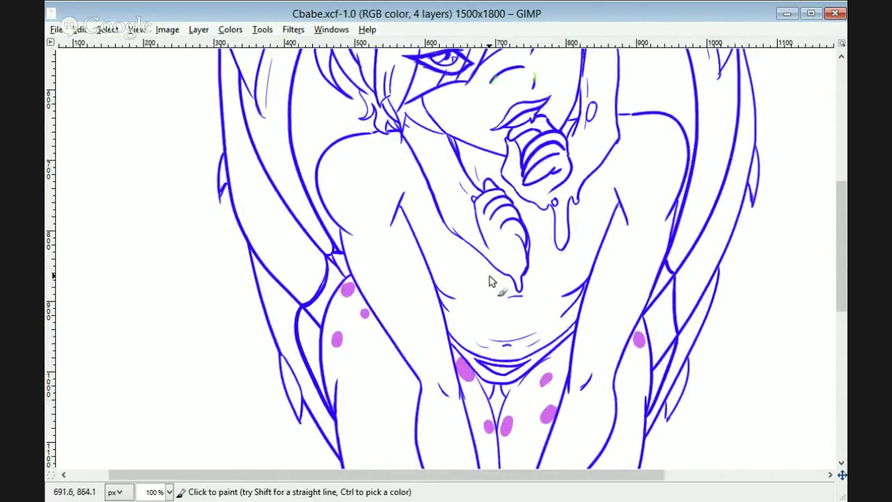
{"action": "left_click", "coordinate": [531, 291]}
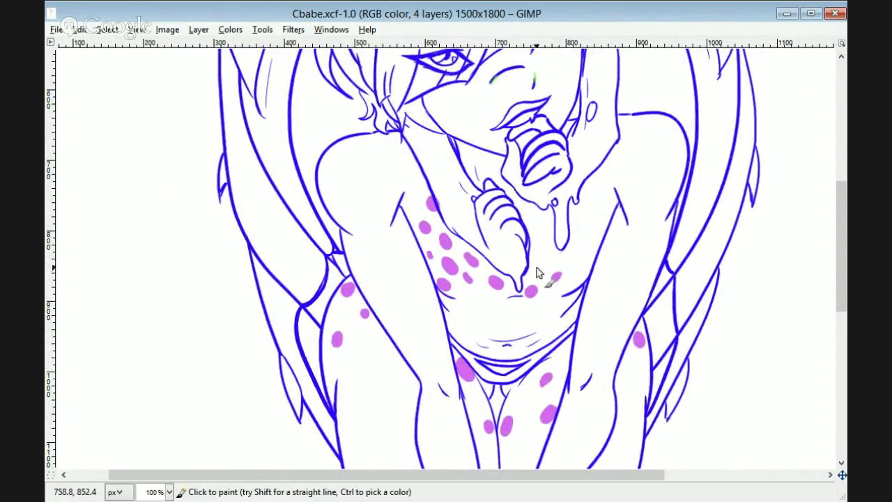
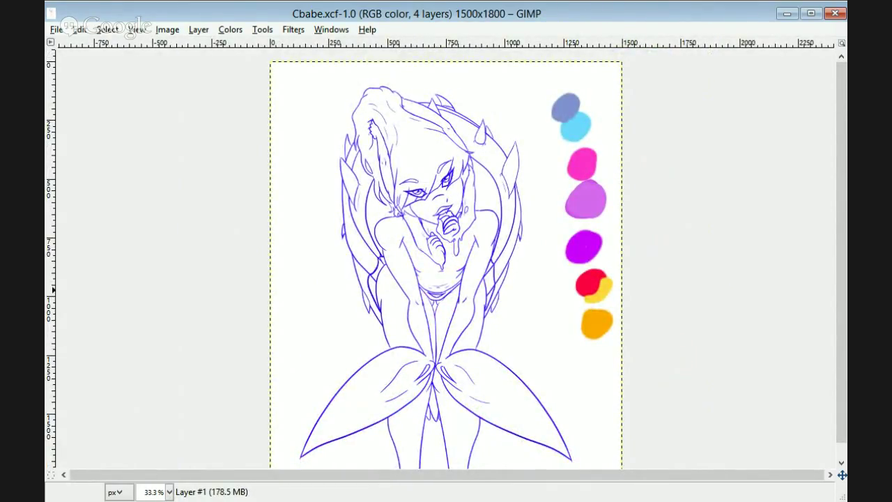
- Paint light purple over the two elongated shapes beside the hair and around the two ribbed shapes below the mouth
{"action": "key", "text": "plus"}
{"action": "key", "text": "plus"}
{"action": "mouse_move", "coordinate": [393, 244]}
{"action": "left_mouse_down"}
{"action": "mouse_move", "coordinate": [402, 212]}
{"action": "mouse_move", "coordinate": [436, 262]}
{"action": "left_mouse_up"}
{"action": "mouse_move", "coordinate": [451, 166]}
{"action": "left_mouse_down"}
{"action": "mouse_move", "coordinate": [485, 166]}
{"action": "mouse_move", "coordinate": [476, 209]}
{"action": "mouse_move", "coordinate": [420, 171]}
{"action": "mouse_move", "coordinate": [433, 178]}
{"action": "left_mouse_up"}
{"action": "scroll", "coordinate": [425, 170], "scroll_direction": "up", "scroll_amount": 4}
{"action": "mouse_move", "coordinate": [296, 173]}
{"action": "left_mouse_down"}
{"action": "mouse_move", "coordinate": [324, 280]}
{"action": "mouse_move", "coordinate": [296, 165]}
{"action": "mouse_move", "coordinate": [315, 239]}
{"action": "left_mouse_up"}
{"action": "key", "text": "ctrl+z"}
{"action": "left_click_drag", "start_coordinate": [454, 167], "coordinate": [372, 131]}
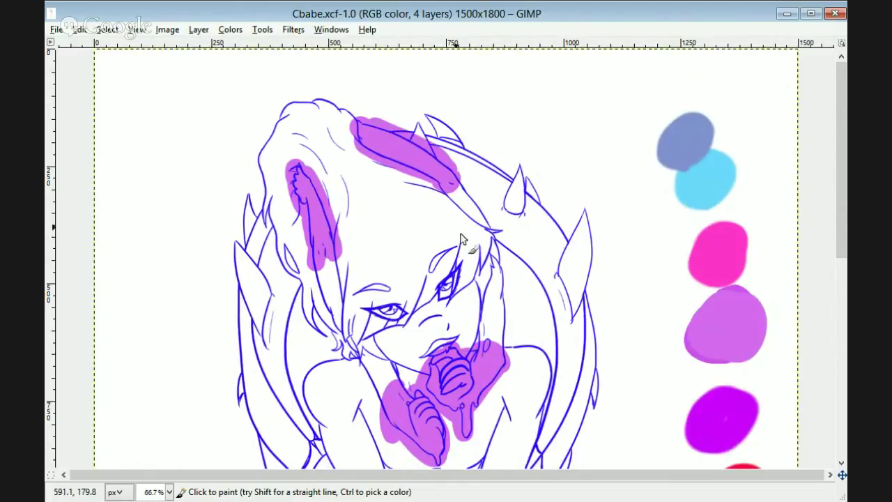
- Paint the palette's bright purple over the upper portion of both elongated head shapes and over the ribbed shapes below the mouth
{"action": "left_click_drag", "start_coordinate": [842, 200], "coordinate": [842, 312]}
{"action": "key", "text": "o"}
{"action": "left_click_drag", "start_coordinate": [842, 180], "coordinate": [841, 92]}
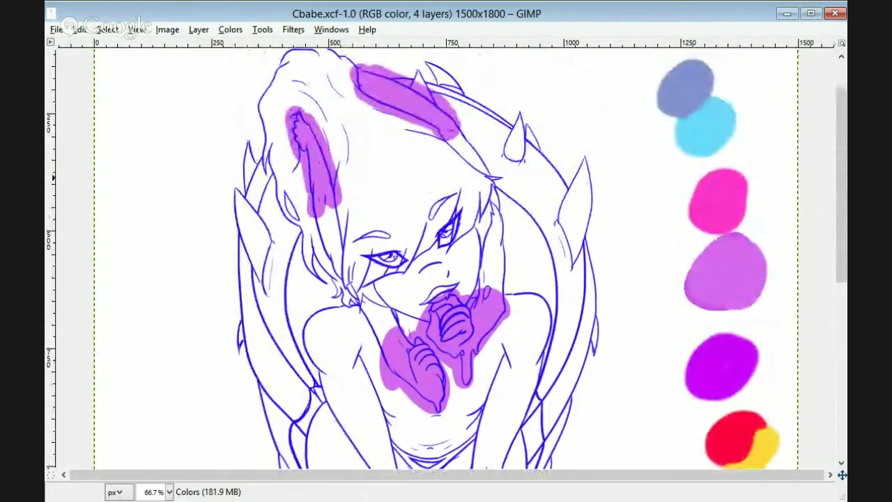
{"action": "key", "text": "p"}
{"action": "left_click_drag", "start_coordinate": [322, 169], "coordinate": [302, 143]}
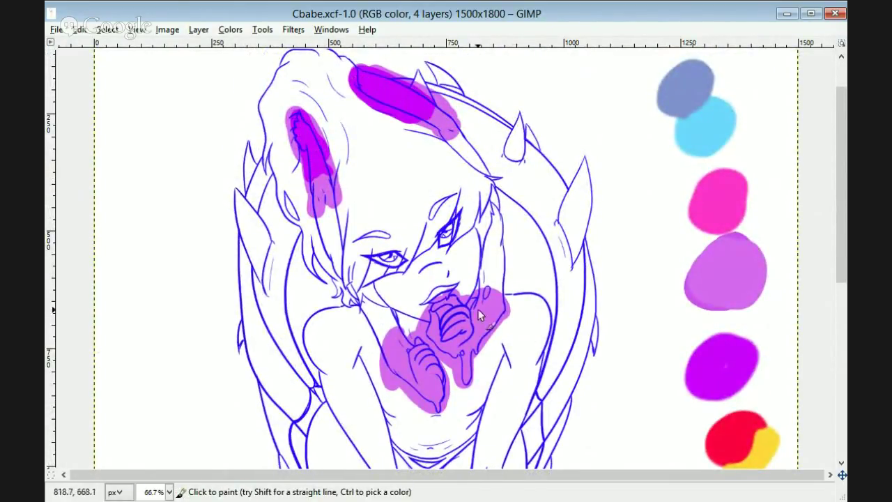
{"action": "mouse_move", "coordinate": [478, 310]}
{"action": "left_mouse_down"}
{"action": "mouse_move", "coordinate": [474, 345]}
{"action": "mouse_move", "coordinate": [462, 316]}
{"action": "mouse_move", "coordinate": [415, 340]}
{"action": "mouse_move", "coordinate": [411, 383]}
{"action": "left_mouse_up"}
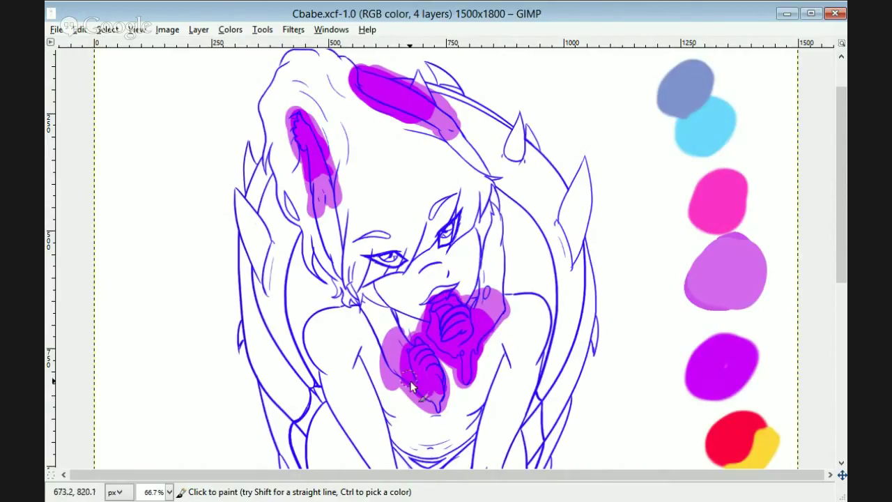
- Paint the palette's orange onto the tips of both elongated head shapes and over the two ribbed shapes below the mouth
{"action": "left_click_drag", "start_coordinate": [840, 243], "coordinate": [841, 227]}
{"action": "key", "text": "o"}
{"action": "key", "text": "p"}
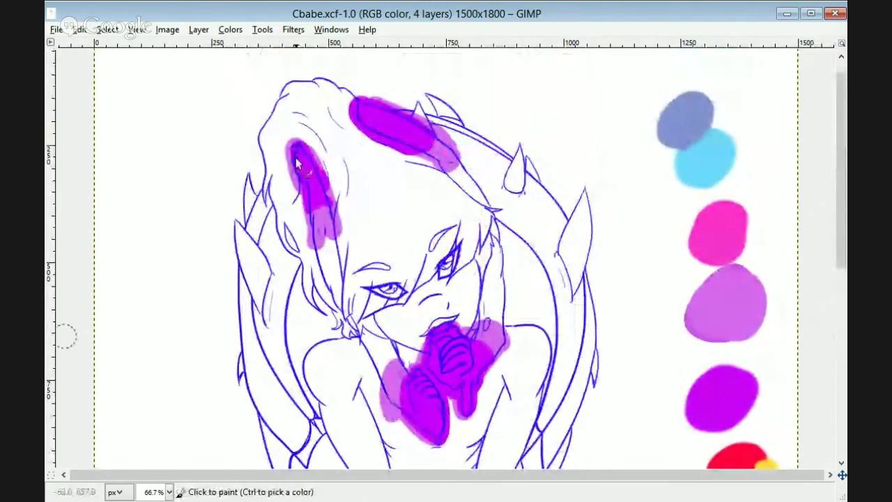
{"action": "left_click_drag", "start_coordinate": [299, 161], "coordinate": [301, 172]}
{"action": "mouse_move", "coordinate": [423, 390]}
{"action": "left_mouse_down"}
{"action": "mouse_move", "coordinate": [430, 421]}
{"action": "mouse_move", "coordinate": [421, 376]}
{"action": "left_mouse_up"}
{"action": "left_click_drag", "start_coordinate": [465, 352], "coordinate": [457, 390]}
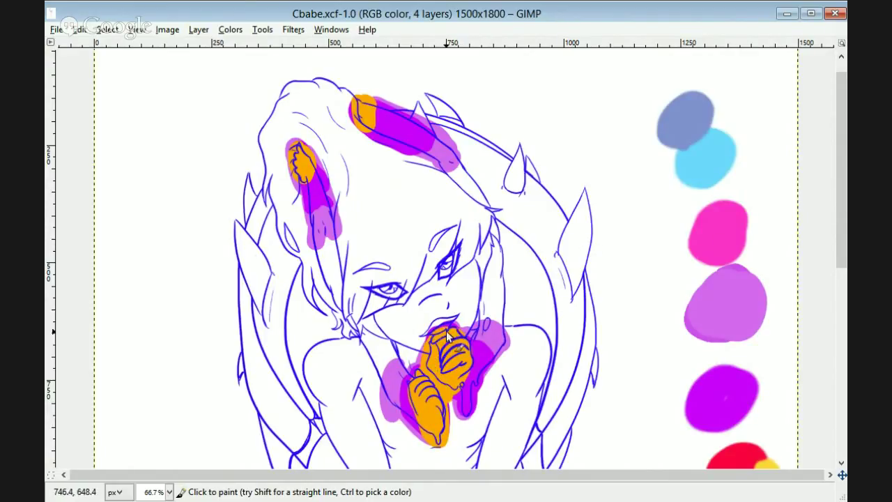
{"action": "left_click_drag", "start_coordinate": [840, 206], "coordinate": [841, 337]}
{"action": "key", "text": "minus"}
{"action": "key", "text": "minus"}
{"action": "key", "text": "minus"}
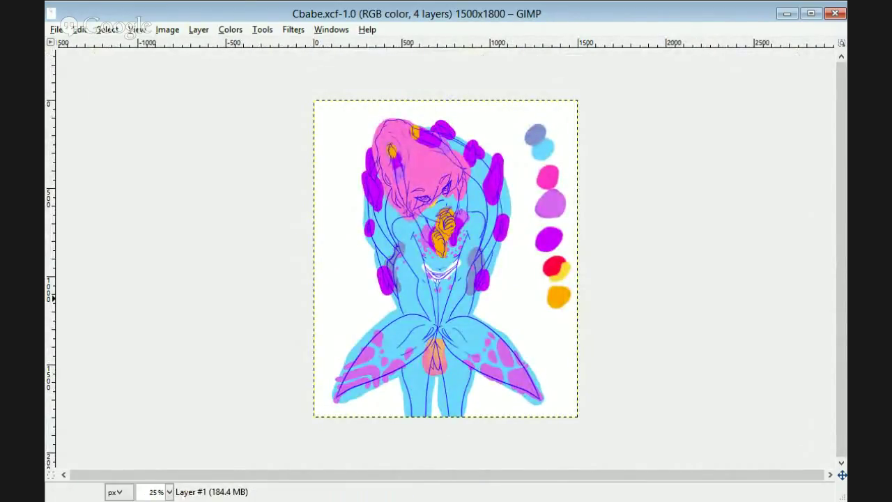
{"action": "left_click", "coordinate": [556, 154]}
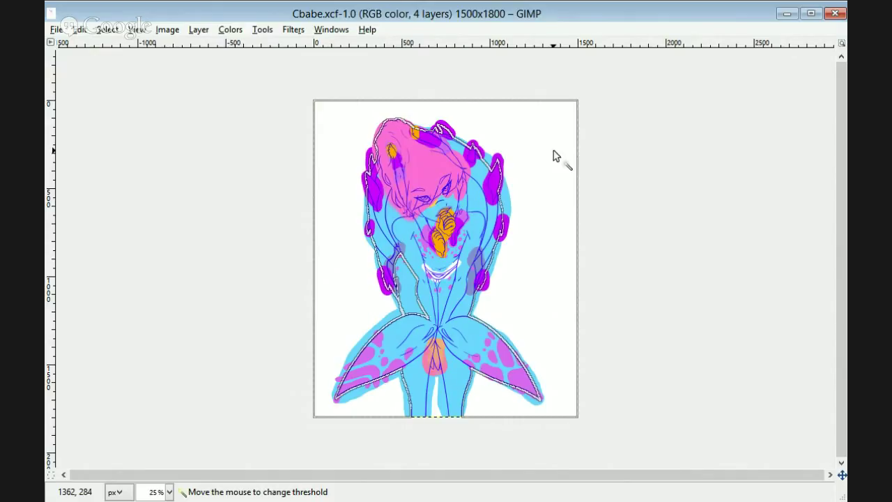
{"action": "key", "text": "ctrl+shift+a"}
{"action": "key", "text": "plus"}
{"action": "key", "text": "plus"}
{"action": "key", "text": "plus"}
{"action": "key", "text": "plus"}
{"action": "key", "text": "plus"}
{"action": "key", "text": "plus"}
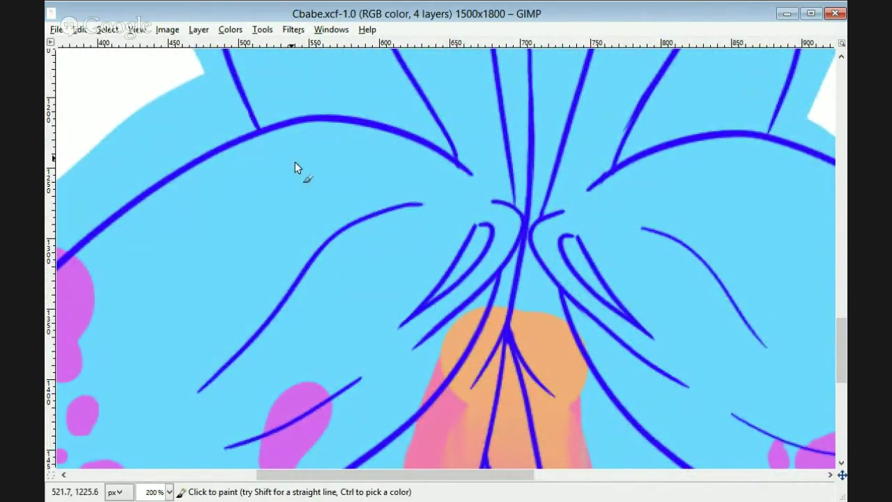
{"action": "key", "text": "minus"}
{"action": "key", "text": "minus"}
{"action": "key", "text": "minus"}
{"action": "key", "text": "minus"}
{"action": "key", "text": "minus"}
- Select the background outside the figure's outline plus the gap between the thighs, delete it from the colour layers, and clear the selection
{"action": "key", "text": "u"}
{"action": "left_click", "coordinate": [567, 165]}
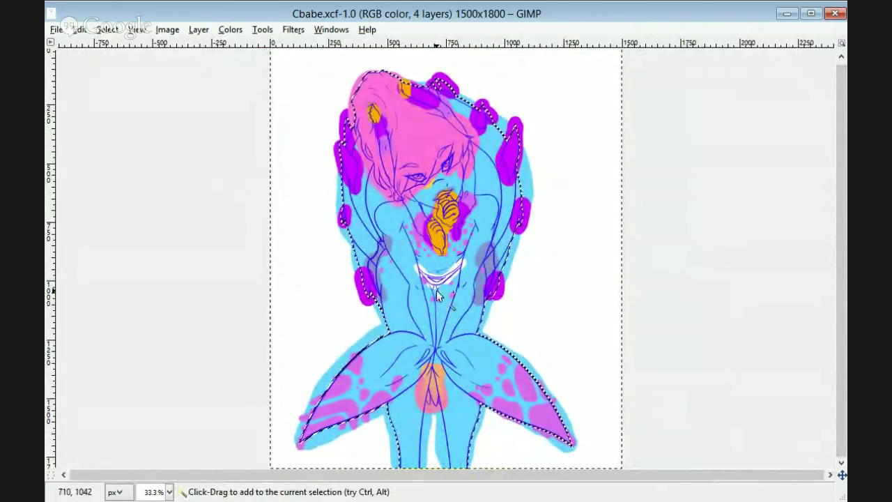
{"action": "left_click", "coordinate": [436, 291], "text": "shift"}
{"action": "key", "text": "Page_Down"}
{"action": "key", "text": "Delete"}
{"action": "key", "text": "Page_Down"}
{"action": "key", "text": "Delete"}
{"action": "key", "text": "Page_Down"}
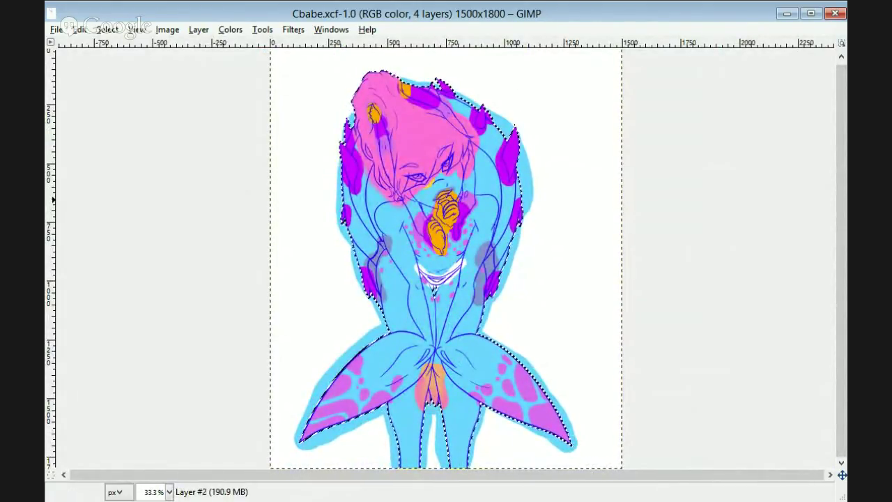
{"action": "key", "text": "Delete"}
{"action": "key", "text": "ctrl+shift+a"}
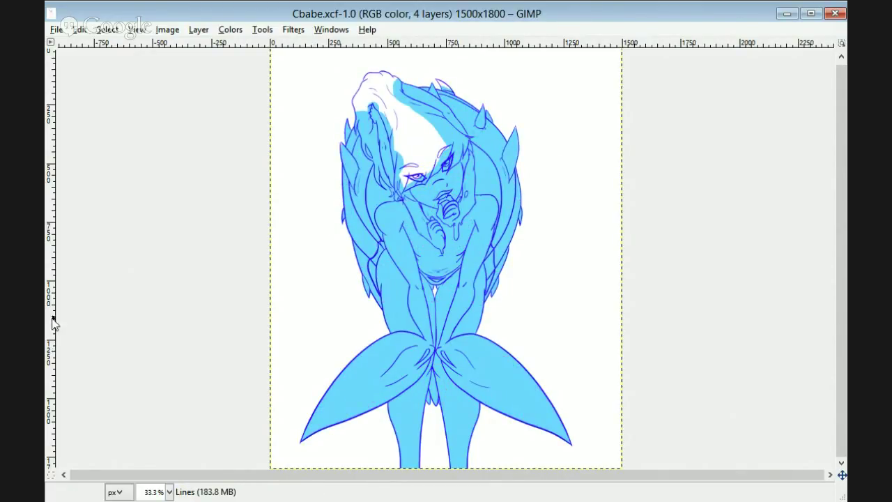
- Recolour the figure's blue line art black on the Lines layer
{"action": "mouse_move", "coordinate": [365, 92]}
{"action": "left_mouse_down"}
{"action": "mouse_move", "coordinate": [374, 192]}
{"action": "mouse_move", "coordinate": [430, 115]}
{"action": "mouse_move", "coordinate": [443, 321]}
{"action": "left_mouse_up"}
{"action": "mouse_move", "coordinate": [474, 203]}
{"action": "left_mouse_down"}
{"action": "mouse_move", "coordinate": [466, 318]}
{"action": "mouse_move", "coordinate": [404, 340]}
{"action": "mouse_move", "coordinate": [359, 408]}
{"action": "mouse_move", "coordinate": [419, 458]}
{"action": "left_mouse_up"}
{"action": "left_click_drag", "start_coordinate": [540, 381], "coordinate": [479, 338]}
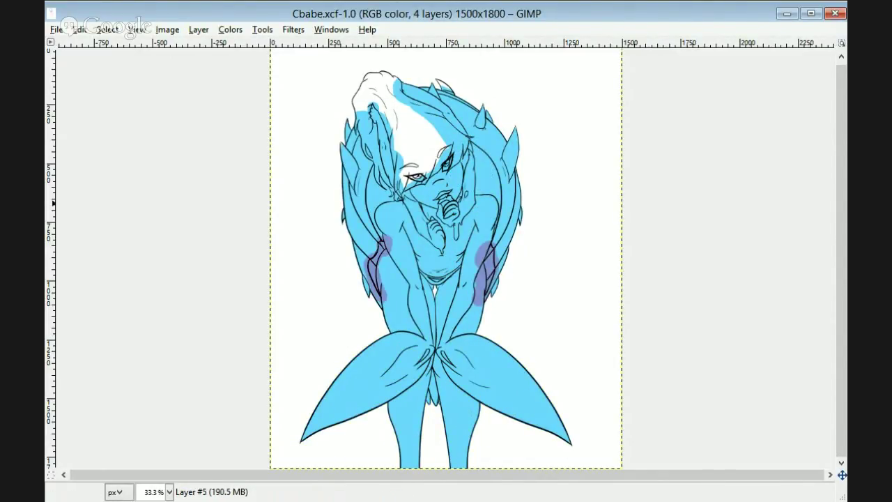
- Erase the grey-purple colour spilling past the line art of the narrow areas beside both arms on Layer #5
{"action": "scroll", "coordinate": [404, 332], "scroll_direction": "up", "scroll_amount": 4}
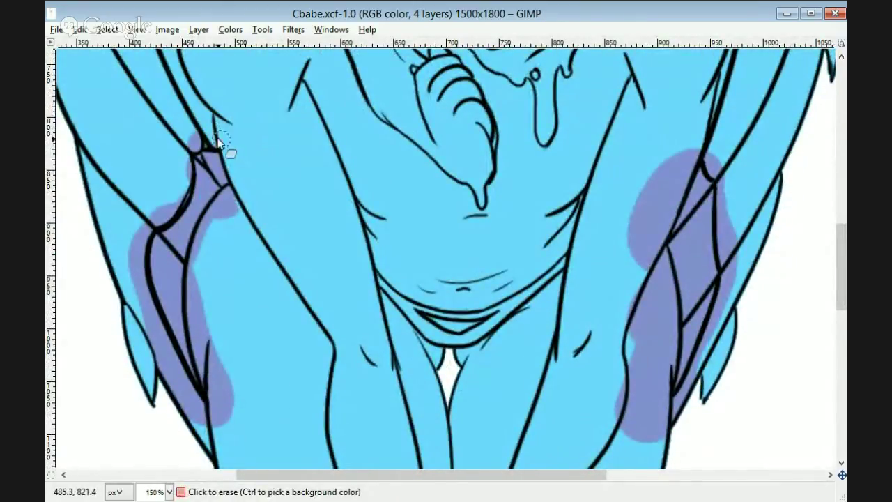
{"action": "mouse_move", "coordinate": [217, 139]}
{"action": "left_mouse_down"}
{"action": "mouse_move", "coordinate": [194, 147]}
{"action": "mouse_move", "coordinate": [164, 207]}
{"action": "mouse_move", "coordinate": [135, 227]}
{"action": "mouse_move", "coordinate": [166, 367]}
{"action": "mouse_move", "coordinate": [212, 430]}
{"action": "mouse_move", "coordinate": [137, 308]}
{"action": "mouse_move", "coordinate": [206, 419]}
{"action": "mouse_move", "coordinate": [159, 358]}
{"action": "mouse_move", "coordinate": [196, 416]}
{"action": "mouse_move", "coordinate": [212, 382]}
{"action": "mouse_move", "coordinate": [199, 332]}
{"action": "mouse_move", "coordinate": [230, 219]}
{"action": "left_mouse_up"}
{"action": "scroll", "coordinate": [657, 150], "scroll_direction": "right", "scroll_amount": 2}
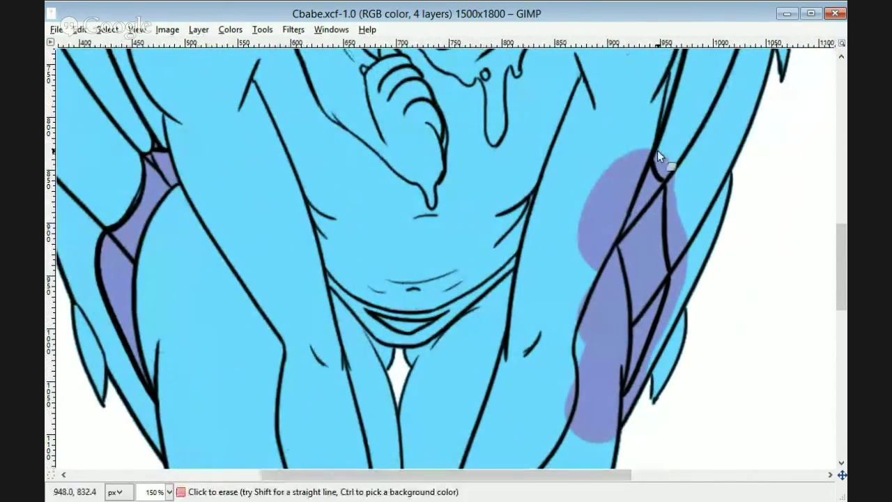
{"action": "mouse_move", "coordinate": [660, 157]}
{"action": "left_mouse_down"}
{"action": "mouse_move", "coordinate": [679, 202]}
{"action": "mouse_move", "coordinate": [687, 280]}
{"action": "mouse_move", "coordinate": [648, 385]}
{"action": "mouse_move", "coordinate": [595, 315]}
{"action": "mouse_move", "coordinate": [625, 187]}
{"action": "mouse_move", "coordinate": [637, 192]}
{"action": "mouse_move", "coordinate": [599, 410]}
{"action": "mouse_move", "coordinate": [587, 364]}
{"action": "left_mouse_up"}
{"action": "key", "text": "ctrl+z"}
{"action": "mouse_move", "coordinate": [643, 136]}
{"action": "left_mouse_down"}
{"action": "mouse_move", "coordinate": [568, 304]}
{"action": "mouse_move", "coordinate": [579, 383]}
{"action": "mouse_move", "coordinate": [612, 298]}
{"action": "left_mouse_up"}
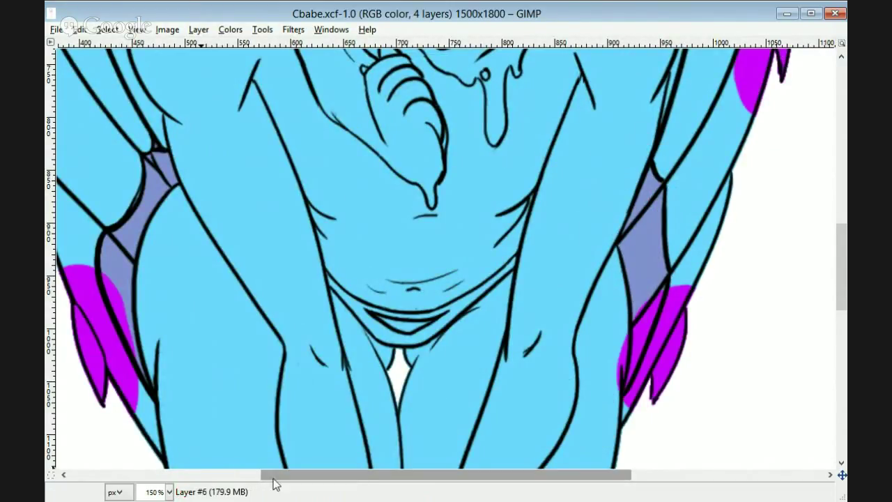
- Erase the orange and pink colour spilling onto the legs and thighs around the pointed shape between them
{"action": "left_click_drag", "start_coordinate": [841, 268], "coordinate": [839, 393]}
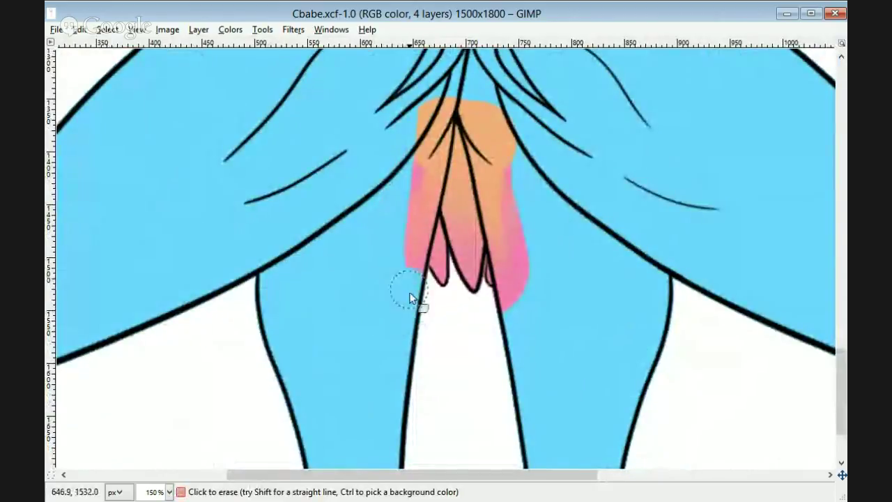
{"action": "mouse_move", "coordinate": [410, 298]}
{"action": "left_mouse_down"}
{"action": "mouse_move", "coordinate": [426, 153]}
{"action": "mouse_move", "coordinate": [440, 127]}
{"action": "left_mouse_up"}
{"action": "left_click_drag", "start_coordinate": [500, 157], "coordinate": [514, 183]}
- Erase the bright purple spilling past the outlines of the lowest spike on each side of the figure on Layer #6
{"action": "left_click_drag", "start_coordinate": [841, 393], "coordinate": [841, 274]}
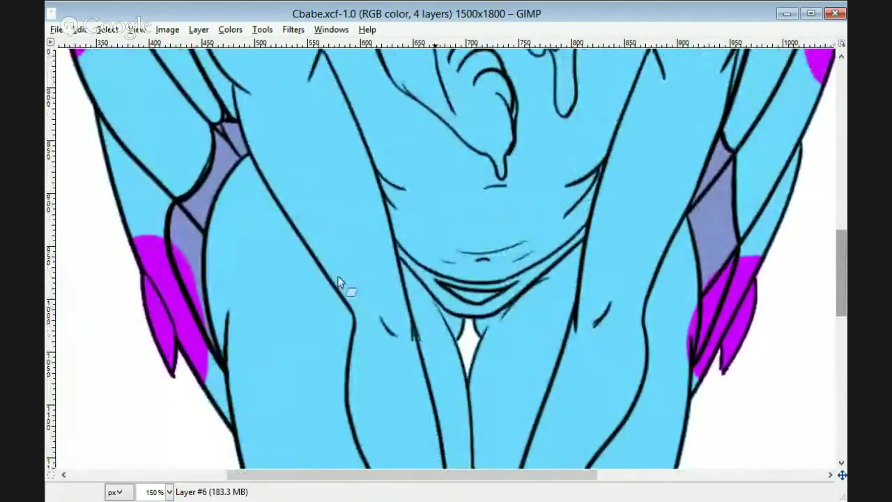
{"action": "left_click_drag", "start_coordinate": [155, 252], "coordinate": [210, 380]}
{"action": "left_click_drag", "start_coordinate": [757, 244], "coordinate": [731, 280]}
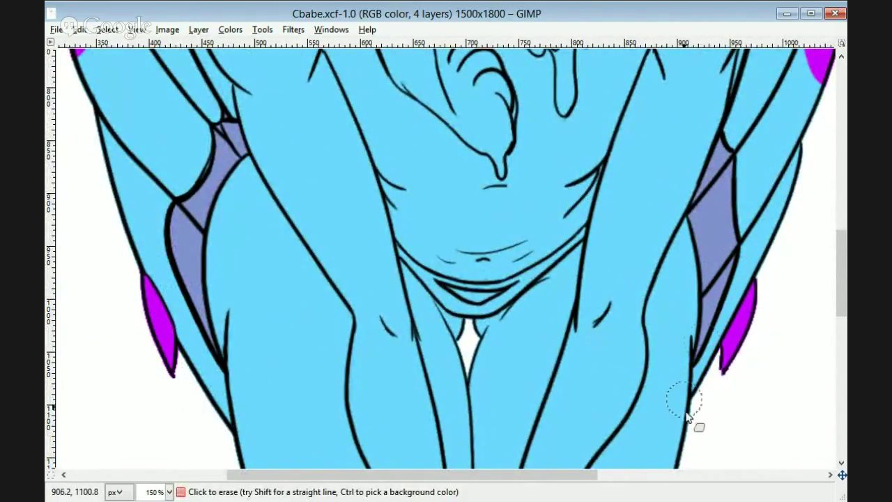
- Erase the bright purple spilling past the outlines of the upper spikes along the figure's left-hand side, redoing an unsatisfactory stroke
{"action": "left_click_drag", "start_coordinate": [841, 273], "coordinate": [841, 202]}
{"action": "left_click_drag", "start_coordinate": [467, 475], "coordinate": [373, 475]}
{"action": "left_click_drag", "start_coordinate": [285, 387], "coordinate": [281, 336]}
{"action": "left_click_drag", "start_coordinate": [840, 202], "coordinate": [841, 171]}
{"action": "key", "text": "ctrl+z"}
{"action": "mouse_move", "coordinate": [252, 307]}
{"action": "left_mouse_down"}
{"action": "mouse_move", "coordinate": [317, 423]}
{"action": "mouse_move", "coordinate": [240, 286]}
{"action": "mouse_move", "coordinate": [288, 387]}
{"action": "mouse_move", "coordinate": [240, 298]}
{"action": "mouse_move", "coordinate": [285, 381]}
{"action": "mouse_move", "coordinate": [293, 363]}
{"action": "mouse_move", "coordinate": [259, 328]}
{"action": "mouse_move", "coordinate": [282, 381]}
{"action": "mouse_move", "coordinate": [306, 407]}
{"action": "mouse_move", "coordinate": [340, 290]}
{"action": "mouse_move", "coordinate": [306, 213]}
{"action": "mouse_move", "coordinate": [348, 94]}
{"action": "left_mouse_up"}
- Erase the bright purple spilling around the spikes along the upper right-hand curve behind the head
{"action": "scroll", "coordinate": [313, 249], "scroll_direction": "up", "scroll_amount": 5}
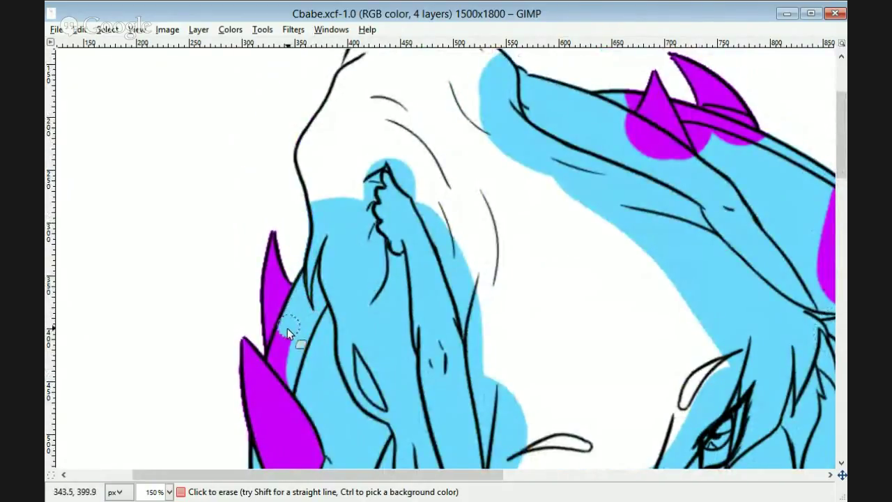
{"action": "scroll", "coordinate": [369, 464], "scroll_direction": "right", "scroll_amount": 10}
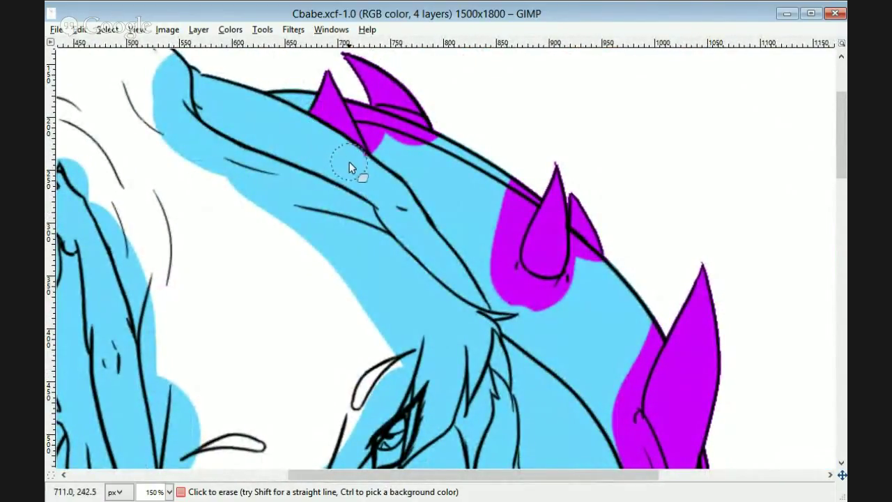
{"action": "left_click_drag", "start_coordinate": [382, 121], "coordinate": [436, 136]}
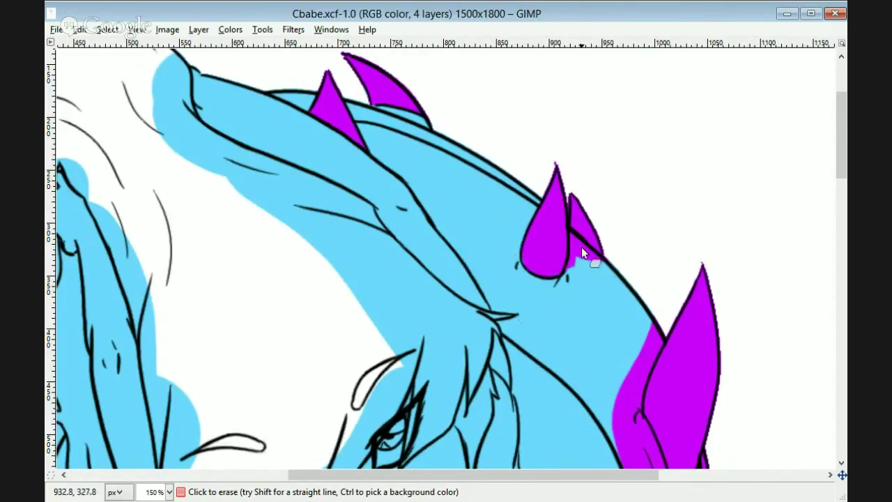
- Erase the purple overspill around the spikes along the outer curve on the image's right side
{"action": "mouse_move", "coordinate": [581, 248]}
{"action": "left_mouse_down"}
{"action": "mouse_move", "coordinate": [625, 276]}
{"action": "mouse_move", "coordinate": [581, 251]}
{"action": "left_mouse_up"}
{"action": "scroll", "coordinate": [787, 168], "scroll_direction": "down", "scroll_amount": 6}
{"action": "mouse_move", "coordinate": [651, 89]}
{"action": "left_mouse_down"}
{"action": "mouse_move", "coordinate": [589, 185]}
{"action": "mouse_move", "coordinate": [654, 140]}
{"action": "mouse_move", "coordinate": [636, 236]}
{"action": "mouse_move", "coordinate": [624, 223]}
{"action": "mouse_move", "coordinate": [646, 263]}
{"action": "left_mouse_up"}
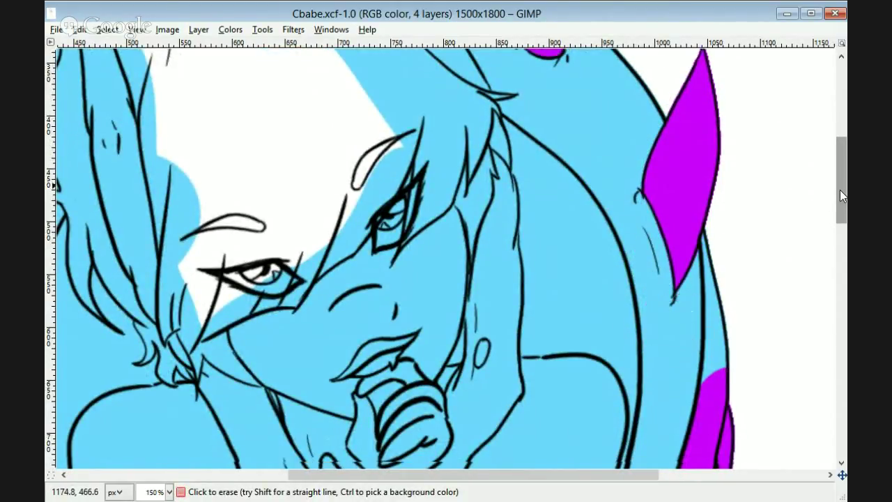
{"action": "scroll", "coordinate": [839, 189], "scroll_direction": "down", "scroll_amount": 10}
{"action": "scroll", "coordinate": [667, 369], "scroll_direction": "down", "scroll_amount": 5}
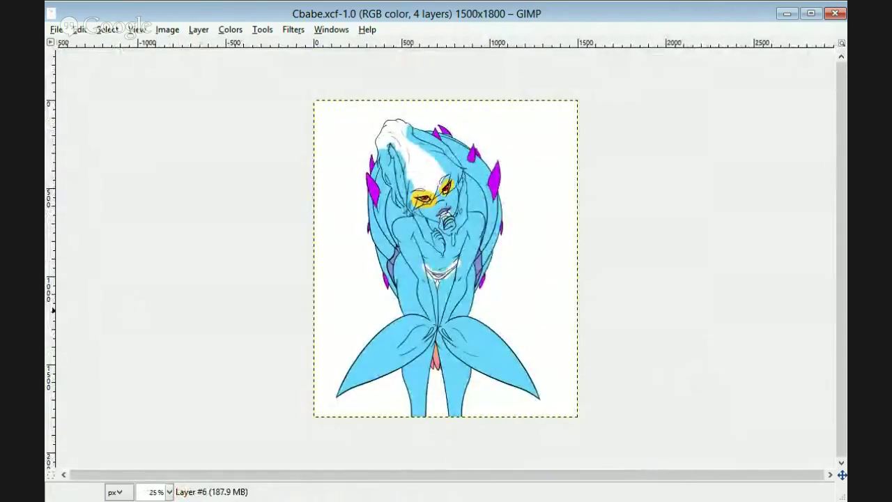
- Erase the white overspill above and below the white garment at the hips
{"action": "scroll", "coordinate": [446, 260], "scroll_direction": "up", "scroll_amount": 5}
{"action": "left_click_drag", "start_coordinate": [357, 381], "coordinate": [302, 294]}
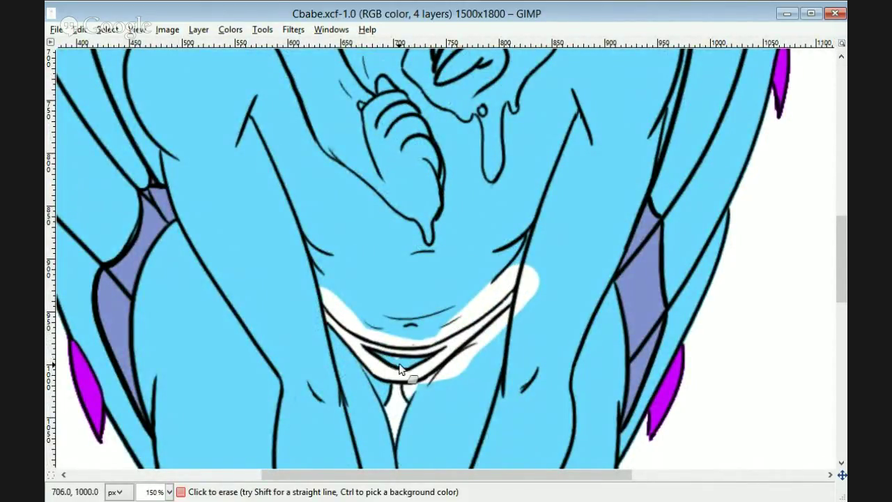
{"action": "left_click_drag", "start_coordinate": [419, 392], "coordinate": [529, 302]}
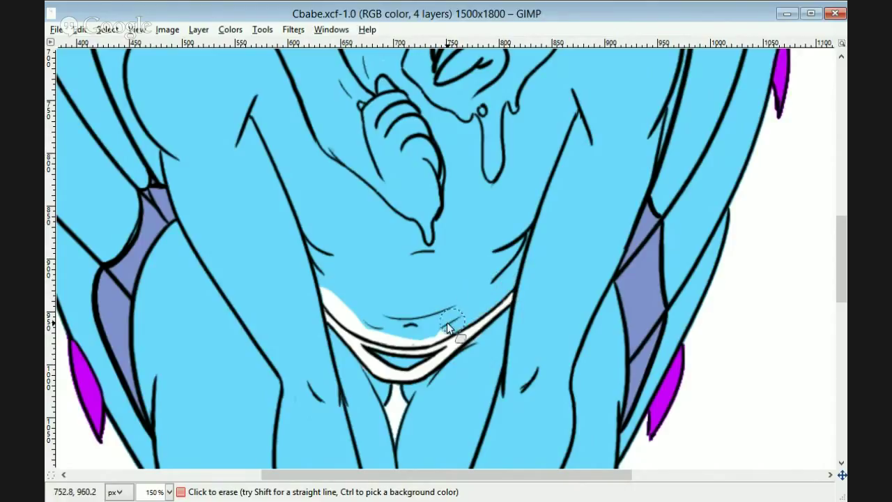
{"action": "scroll", "coordinate": [414, 343], "scroll_direction": "down", "scroll_amount": 1}
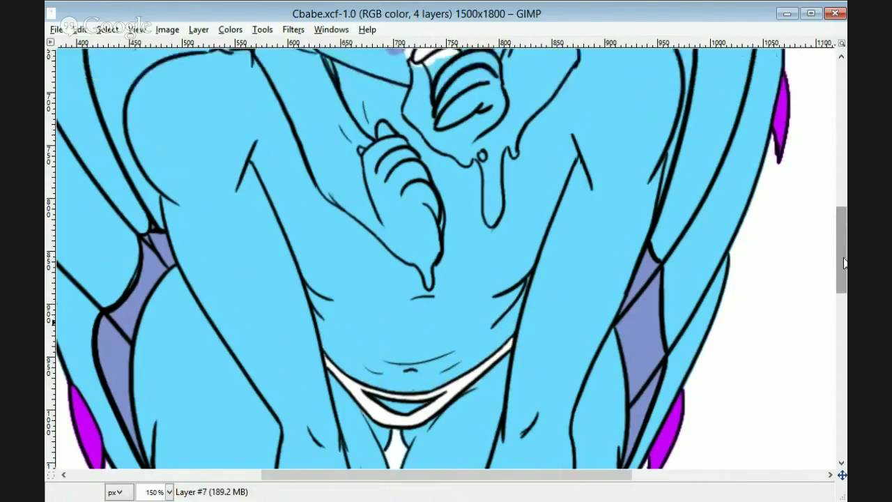
- Erase the colour spilling past the mouth and the yellow overspill around the eye on the image's right
{"action": "scroll", "coordinate": [446, 299], "scroll_direction": "up", "scroll_amount": 5}
{"action": "scroll", "coordinate": [413, 309], "scroll_direction": "up", "scroll_amount": 3}
{"action": "mouse_move", "coordinate": [413, 309]}
{"action": "left_mouse_down"}
{"action": "mouse_move", "coordinate": [533, 249]}
{"action": "mouse_move", "coordinate": [473, 323]}
{"action": "mouse_move", "coordinate": [424, 215]}
{"action": "mouse_move", "coordinate": [581, 137]}
{"action": "left_mouse_up"}
{"action": "scroll", "coordinate": [433, 164], "scroll_direction": "up", "scroll_amount": 5}
{"action": "mouse_move", "coordinate": [483, 256]}
{"action": "left_mouse_down"}
{"action": "mouse_move", "coordinate": [583, 104]}
{"action": "mouse_move", "coordinate": [477, 133]}
{"action": "mouse_move", "coordinate": [557, 64]}
{"action": "left_mouse_up"}
- Paint white highlights into the red irises of both eyes with the Paintbrush
{"action": "key", "text": "p"}
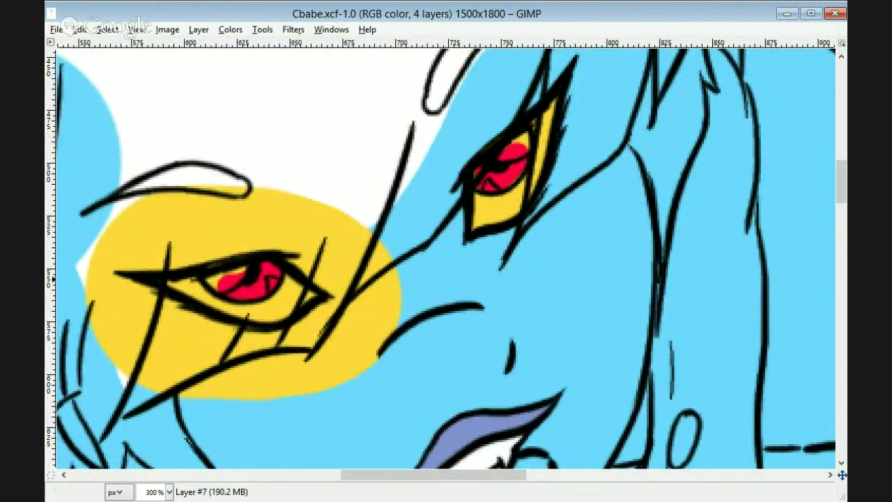
{"action": "left_click_drag", "start_coordinate": [505, 154], "coordinate": [525, 140]}
{"action": "left_click_drag", "start_coordinate": [488, 186], "coordinate": [492, 192]}
{"action": "left_click", "coordinate": [270, 280]}
{"action": "left_click_drag", "start_coordinate": [231, 275], "coordinate": [220, 277]}
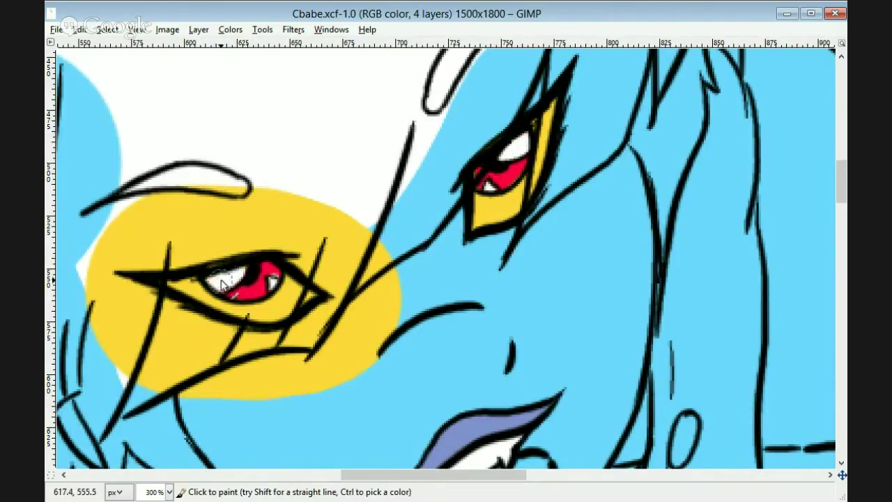
- Erase the yellow overspill around the eye on the image's left
{"action": "key", "text": "shift+e"}
{"action": "mouse_move", "coordinate": [100, 288]}
{"action": "left_mouse_down"}
{"action": "mouse_move", "coordinate": [221, 399]}
{"action": "mouse_move", "coordinate": [236, 358]}
{"action": "mouse_move", "coordinate": [305, 394]}
{"action": "mouse_move", "coordinate": [191, 251]}
{"action": "mouse_move", "coordinate": [342, 255]}
{"action": "mouse_move", "coordinate": [135, 223]}
{"action": "mouse_move", "coordinate": [259, 174]}
{"action": "left_mouse_up"}
{"action": "scroll", "coordinate": [259, 170], "scroll_direction": "down", "scroll_amount": 5}
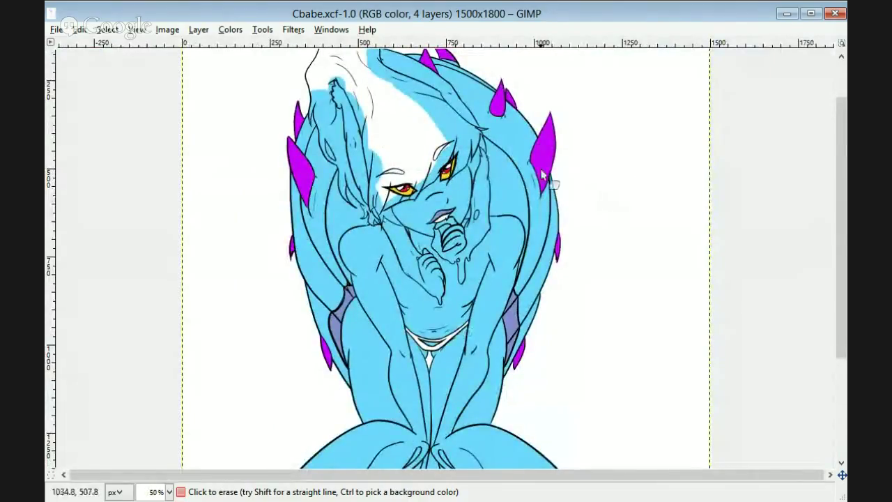
- Erase the pink hair colour from the face below the fringe and from the eye on the image's right
{"action": "left_click", "coordinate": [28, 275]}
{"action": "key", "text": "plus"}
{"action": "key", "text": "plus"}
{"action": "key", "text": "plus"}
{"action": "key", "text": "plus"}
{"action": "key", "text": "plus"}
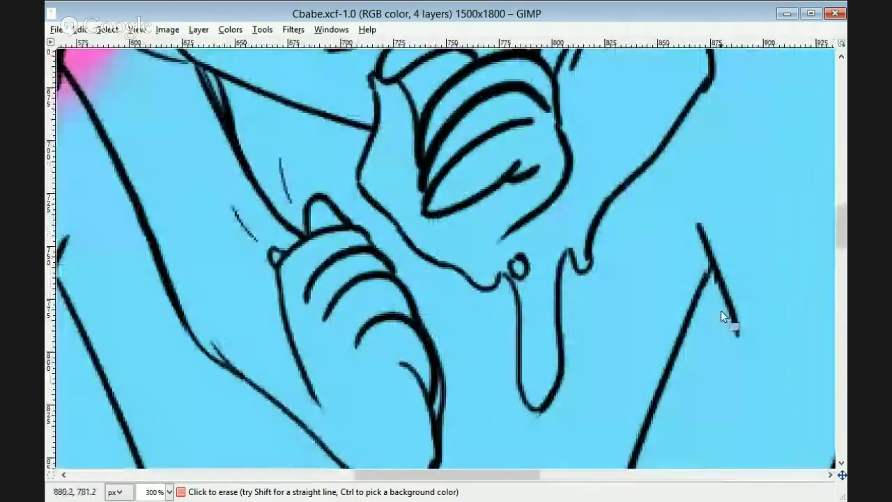
{"action": "mouse_move", "coordinate": [841, 224]}
{"action": "left_mouse_down"}
{"action": "mouse_move", "coordinate": [841, 168]}
{"action": "mouse_move", "coordinate": [842, 179]}
{"action": "left_mouse_up"}
{"action": "left_click_drag", "start_coordinate": [488, 102], "coordinate": [481, 124]}
{"action": "left_click_drag", "start_coordinate": [466, 159], "coordinate": [433, 236]}
{"action": "key", "text": "ctrl+z"}
{"action": "mouse_move", "coordinate": [488, 101]}
{"action": "left_mouse_down"}
{"action": "mouse_move", "coordinate": [447, 220]}
{"action": "mouse_move", "coordinate": [456, 182]}
{"action": "mouse_move", "coordinate": [411, 261]}
{"action": "left_mouse_up"}
{"action": "left_click_drag", "start_coordinate": [313, 339], "coordinate": [284, 395]}
{"action": "left_click_drag", "start_coordinate": [493, 136], "coordinate": [479, 214]}
{"action": "left_click_drag", "start_coordinate": [438, 188], "coordinate": [422, 199]}
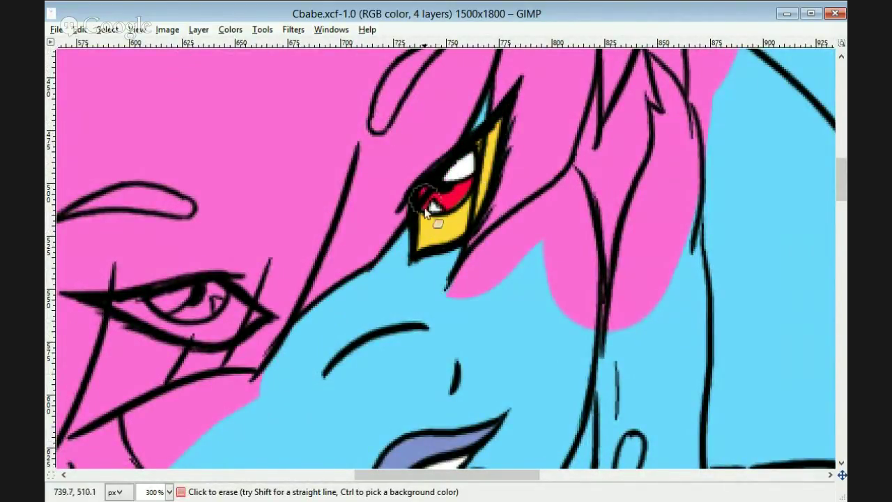
{"action": "mouse_move", "coordinate": [129, 306]}
{"action": "left_mouse_down"}
{"action": "mouse_move", "coordinate": [238, 319]}
{"action": "mouse_move", "coordinate": [165, 303]}
{"action": "left_mouse_up"}
{"action": "key", "text": "ctrl+z"}
{"action": "key", "text": "ctrl+z"}
- Erase the pink beyond the hair's right edge beside the face and ear, then touch up the hairline with the sampled pink
{"action": "mouse_move", "coordinate": [557, 223]}
{"action": "left_mouse_down"}
{"action": "mouse_move", "coordinate": [495, 252]}
{"action": "mouse_move", "coordinate": [557, 269]}
{"action": "mouse_move", "coordinate": [589, 254]}
{"action": "mouse_move", "coordinate": [621, 358]}
{"action": "mouse_move", "coordinate": [684, 146]}
{"action": "mouse_move", "coordinate": [682, 265]}
{"action": "left_mouse_up"}
{"action": "left_click_drag", "start_coordinate": [841, 190], "coordinate": [841, 170]}
{"action": "mouse_move", "coordinate": [679, 324]}
{"action": "left_mouse_down"}
{"action": "mouse_move", "coordinate": [664, 276]}
{"action": "mouse_move", "coordinate": [670, 225]}
{"action": "mouse_move", "coordinate": [653, 179]}
{"action": "mouse_move", "coordinate": [682, 163]}
{"action": "mouse_move", "coordinate": [751, 152]}
{"action": "left_mouse_up"}
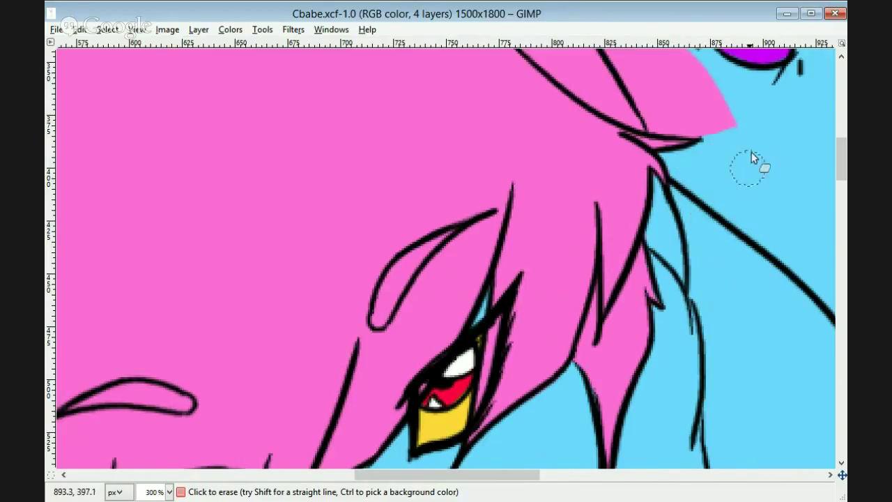
{"action": "scroll", "coordinate": [751, 152], "scroll_direction": "up", "scroll_amount": 4}
{"action": "mouse_move", "coordinate": [508, 149]}
{"action": "left_mouse_down"}
{"action": "mouse_move", "coordinate": [624, 221]}
{"action": "mouse_move", "coordinate": [556, 230]}
{"action": "mouse_move", "coordinate": [712, 376]}
{"action": "mouse_move", "coordinate": [560, 307]}
{"action": "mouse_move", "coordinate": [480, 137]}
{"action": "mouse_move", "coordinate": [583, 349]}
{"action": "left_mouse_up"}
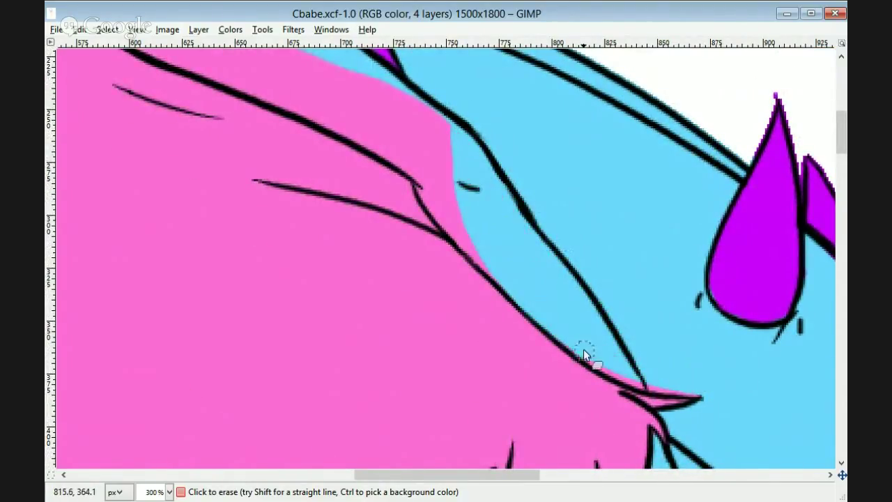
{"action": "key", "text": "p"}
{"action": "left_click", "coordinate": [440, 340], "text": "ctrl"}
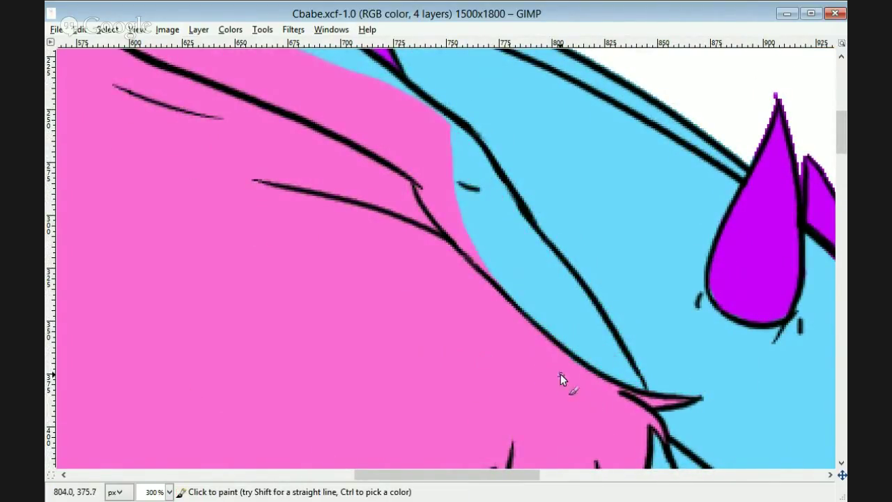
- Erase the pink from the long ear on the image's right, following the hairline up to the ear's tip
{"action": "key", "text": "shift+e"}
{"action": "left_click_drag", "start_coordinate": [449, 208], "coordinate": [435, 191]}
{"action": "scroll", "coordinate": [836, 116], "scroll_direction": "up", "scroll_amount": 3}
{"action": "left_click_drag", "start_coordinate": [293, 247], "coordinate": [447, 356]}
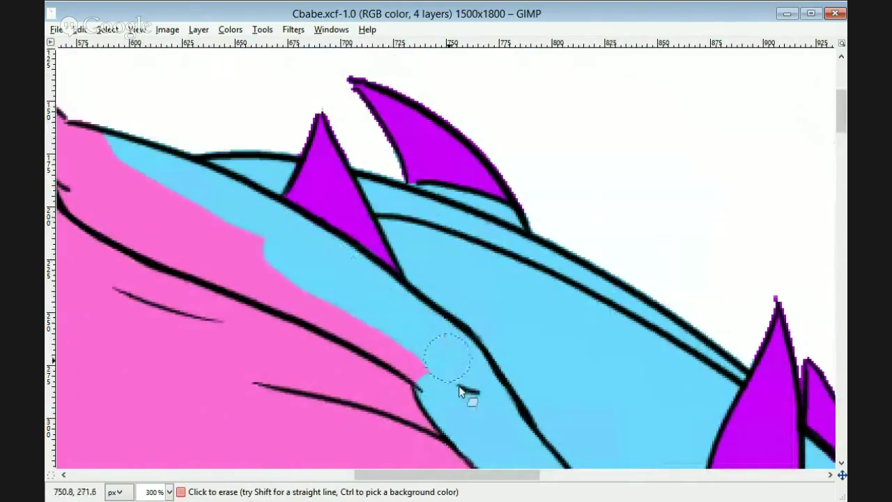
{"action": "left_click_drag", "start_coordinate": [352, 322], "coordinate": [229, 236]}
{"action": "left_click_drag", "start_coordinate": [507, 474], "coordinate": [435, 475]}
{"action": "mouse_move", "coordinate": [374, 127]}
{"action": "left_mouse_down"}
{"action": "mouse_move", "coordinate": [368, 117]}
{"action": "mouse_move", "coordinate": [470, 251]}
{"action": "mouse_move", "coordinate": [521, 221]}
{"action": "left_mouse_up"}
- Fill the hair strand beside the jaw with pink and erase the pink overspill from the cheek
{"action": "left_click_drag", "start_coordinate": [841, 112], "coordinate": [841, 194]}
{"action": "key", "text": "p"}
{"action": "left_click_drag", "start_coordinate": [456, 375], "coordinate": [434, 381]}
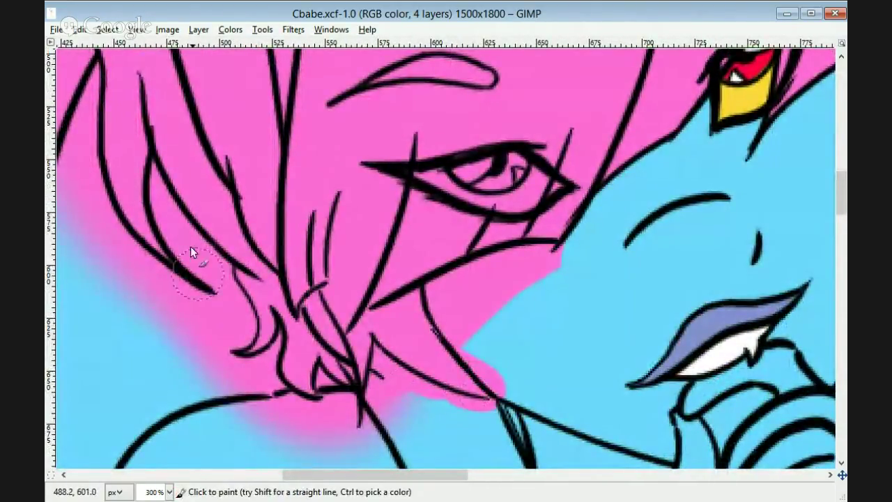
{"action": "key", "text": "shift+e"}
{"action": "mouse_move", "coordinate": [543, 261]}
{"action": "left_mouse_down"}
{"action": "mouse_move", "coordinate": [442, 295]}
{"action": "mouse_move", "coordinate": [505, 328]}
{"action": "mouse_move", "coordinate": [497, 357]}
{"action": "left_mouse_up"}
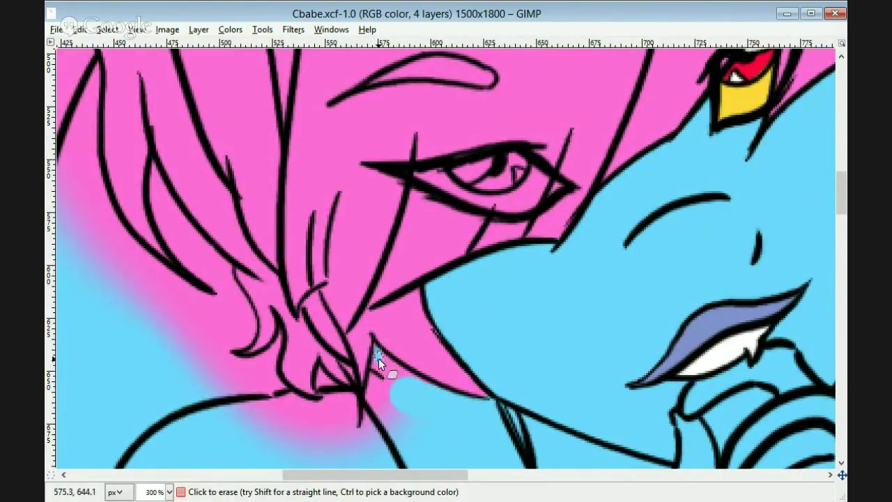
- Erase the soft pink overspill below the hair tips at the shoulder and along the hair's lower left edge
{"action": "left_click_drag", "start_coordinate": [447, 473], "coordinate": [428, 473]}
{"action": "scroll", "coordinate": [376, 369], "scroll_direction": "down", "scroll_amount": 3}
{"action": "mouse_move", "coordinate": [331, 276]}
{"action": "left_mouse_down"}
{"action": "mouse_move", "coordinate": [392, 303]}
{"action": "mouse_move", "coordinate": [431, 252]}
{"action": "mouse_move", "coordinate": [418, 263]}
{"action": "mouse_move", "coordinate": [312, 229]}
{"action": "left_mouse_up"}
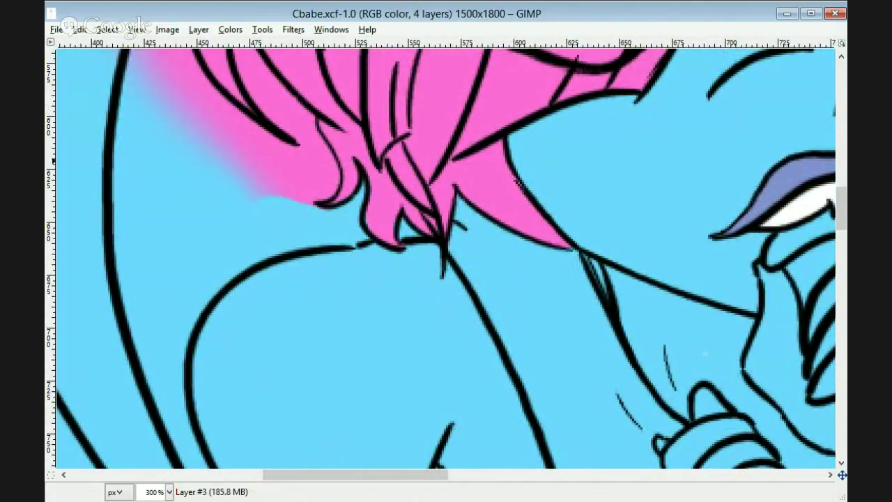
{"action": "key", "text": "p"}
{"action": "key", "text": "shift+e"}
{"action": "scroll", "coordinate": [807, 227], "scroll_direction": "up", "scroll_amount": 3}
{"action": "mouse_move", "coordinate": [278, 314]}
{"action": "left_mouse_down"}
{"action": "mouse_move", "coordinate": [229, 284]}
{"action": "mouse_move", "coordinate": [146, 190]}
{"action": "left_mouse_up"}
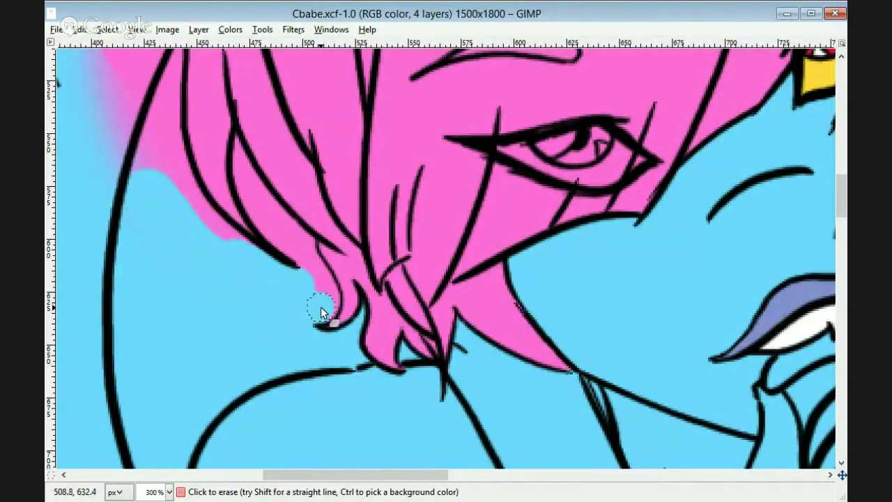
- Erase the pink from the gaps between the lower left hair strands and from the area outside them
{"action": "key", "text": "p"}
{"action": "key", "text": "shift+e"}
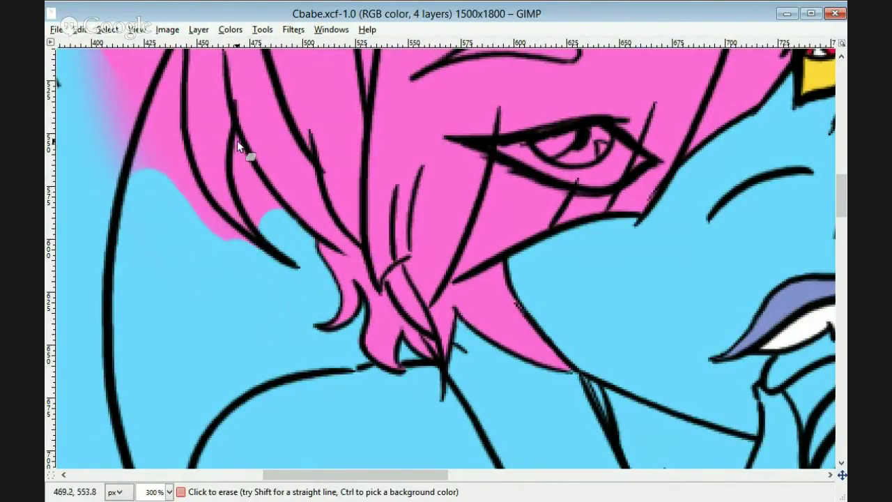
{"action": "left_click_drag", "start_coordinate": [241, 159], "coordinate": [267, 200]}
{"action": "mouse_move", "coordinate": [136, 133]}
{"action": "left_mouse_down"}
{"action": "mouse_move", "coordinate": [234, 260]}
{"action": "mouse_move", "coordinate": [157, 91]}
{"action": "mouse_move", "coordinate": [112, 90]}
{"action": "left_mouse_up"}
- Erase the pink outside the hair's left contour and inside the almond-shaped gap in the hair
{"action": "left_click_drag", "start_coordinate": [841, 203], "coordinate": [841, 178]}
{"action": "left_click_drag", "start_coordinate": [376, 475], "coordinate": [335, 475]}
{"action": "mouse_move", "coordinate": [296, 306]}
{"action": "left_mouse_down"}
{"action": "mouse_move", "coordinate": [255, 268]}
{"action": "mouse_move", "coordinate": [265, 223]}
{"action": "mouse_move", "coordinate": [296, 287]}
{"action": "left_mouse_up"}
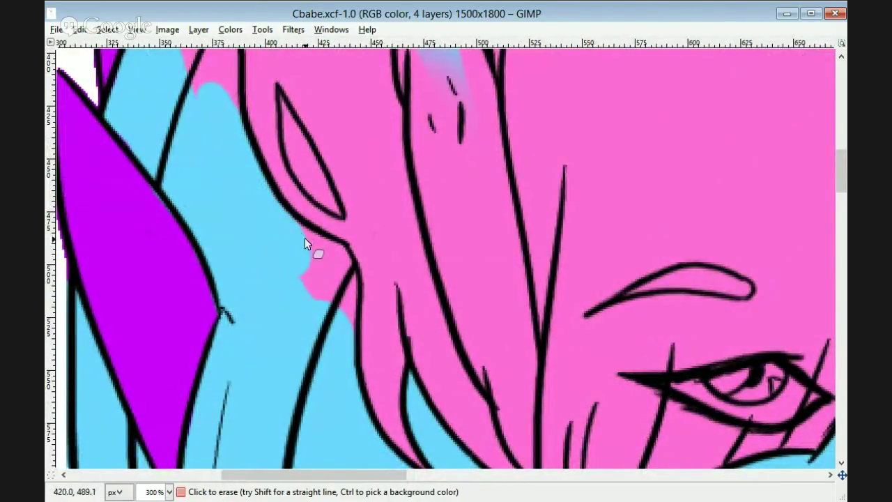
{"action": "mouse_move", "coordinate": [304, 238]}
{"action": "left_mouse_down"}
{"action": "mouse_move", "coordinate": [342, 311]}
{"action": "mouse_move", "coordinate": [290, 143]}
{"action": "left_mouse_up"}
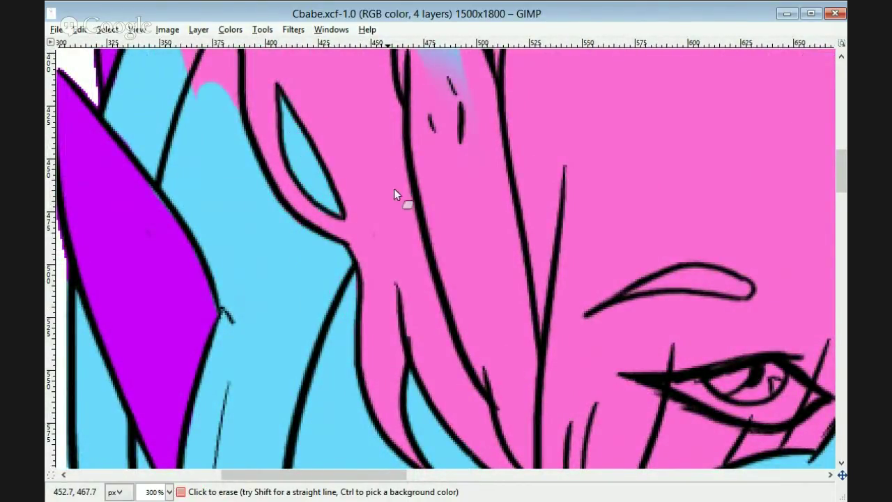
- Erase the pink overspill between the hair's upper left edge and the nearby purple spikes
{"action": "scroll", "coordinate": [354, 222], "scroll_direction": "up", "scroll_amount": 6}
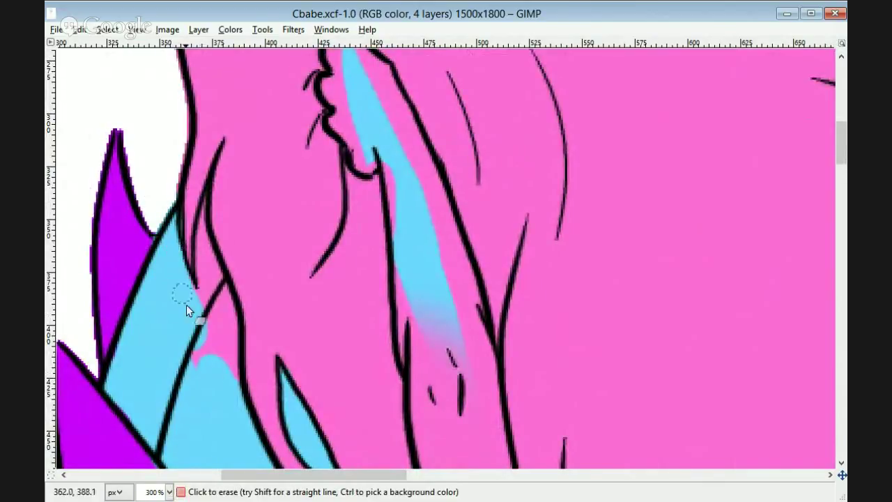
{"action": "mouse_move", "coordinate": [186, 305]}
{"action": "left_mouse_down"}
{"action": "mouse_move", "coordinate": [205, 264]}
{"action": "mouse_move", "coordinate": [229, 325]}
{"action": "left_mouse_up"}
{"action": "scroll", "coordinate": [621, 197], "scroll_direction": "up", "scroll_amount": 2}
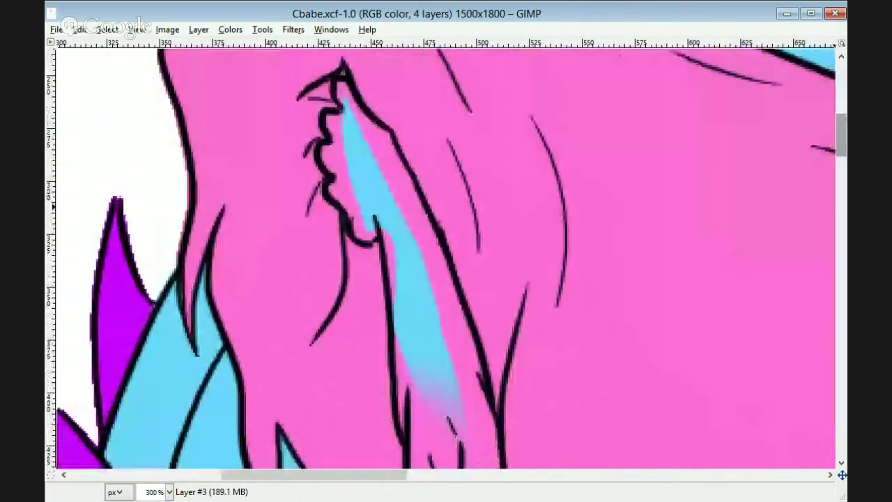
- Erase the pink from the long ear on the image's left, from its jagged tip down to its base
{"action": "scroll", "coordinate": [341, 154], "scroll_direction": "up", "scroll_amount": 2}
{"action": "left_click_drag", "start_coordinate": [345, 143], "coordinate": [339, 249]}
{"action": "mouse_move", "coordinate": [381, 196]}
{"action": "left_mouse_down"}
{"action": "mouse_move", "coordinate": [409, 348]}
{"action": "mouse_move", "coordinate": [446, 425]}
{"action": "left_mouse_up"}
{"action": "scroll", "coordinate": [692, 163], "scroll_direction": "down", "scroll_amount": 6}
{"action": "mouse_move", "coordinate": [424, 139]}
{"action": "left_mouse_down"}
{"action": "mouse_move", "coordinate": [444, 145]}
{"action": "mouse_move", "coordinate": [506, 416]}
{"action": "mouse_move", "coordinate": [478, 355]}
{"action": "left_mouse_up"}
{"action": "scroll", "coordinate": [477, 209], "scroll_direction": "down", "scroll_amount": 5}
{"action": "left_click_drag", "start_coordinate": [478, 129], "coordinate": [517, 156]}
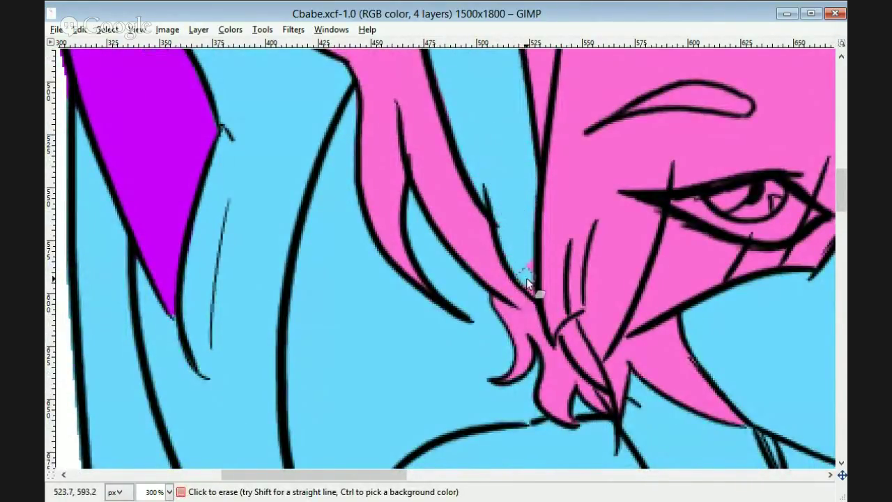
{"action": "key", "text": "p"}
{"action": "scroll", "coordinate": [406, 342], "scroll_direction": "down", "scroll_amount": 4}
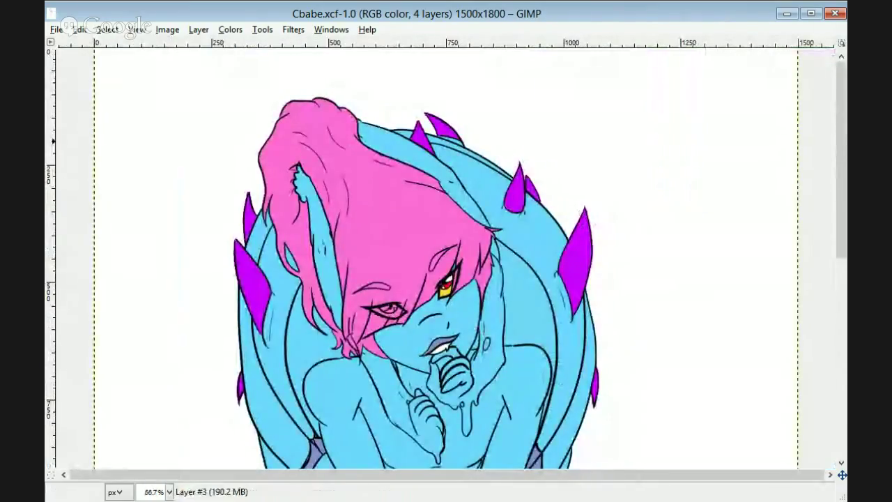
{"action": "left_click_drag", "start_coordinate": [381, 311], "coordinate": [398, 309]}
{"action": "key", "text": "ctrl+z"}
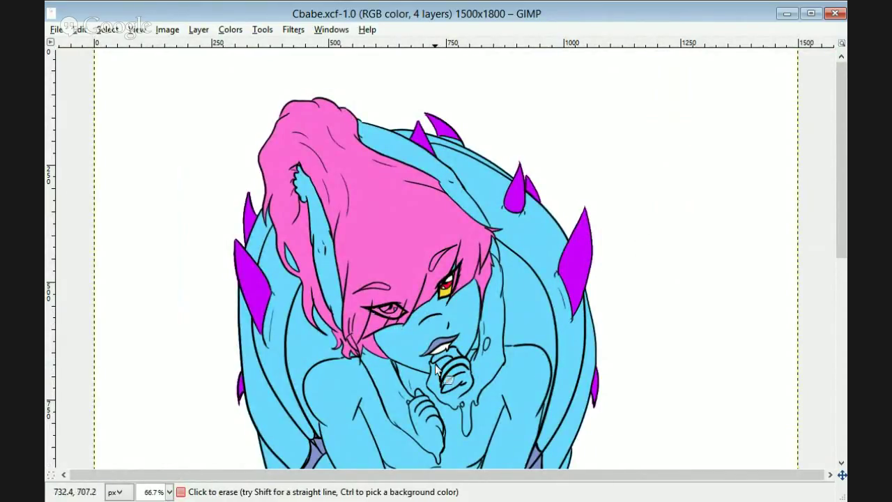
- Paint scattered pink-purple spots across the chest, thighs and tail fins
{"action": "mouse_move", "coordinate": [841, 139]}
{"action": "left_mouse_down"}
{"action": "mouse_move", "coordinate": [842, 195]}
{"action": "mouse_move", "coordinate": [842, 171]}
{"action": "left_mouse_up"}
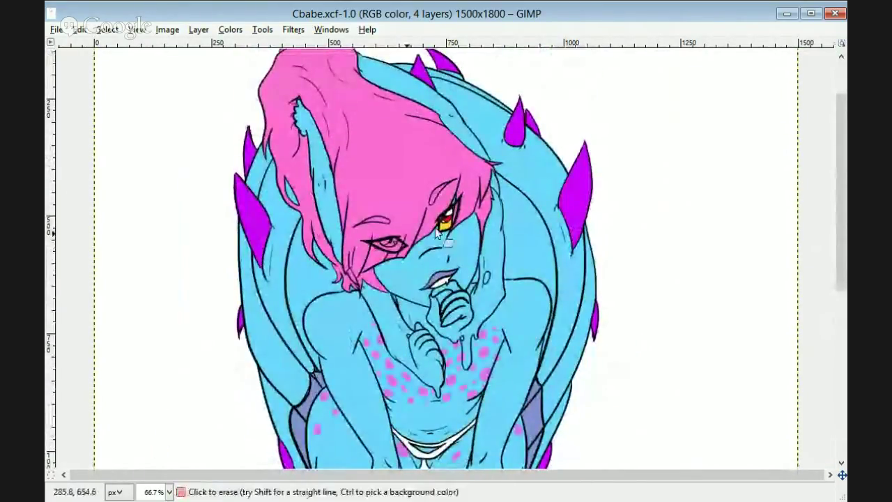
{"action": "scroll", "coordinate": [435, 227], "scroll_direction": "down", "scroll_amount": 5}
{"action": "key", "text": "1"}
{"action": "key", "text": "2"}
{"action": "left_click_drag", "start_coordinate": [417, 475], "coordinate": [413, 484]}
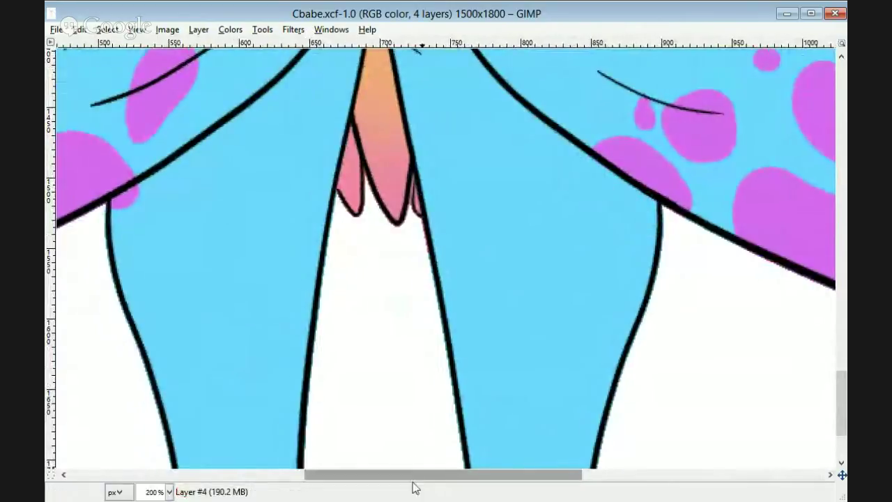
- Paint light and dark purple patches around both hands and an orange patch over the hands and mouth
{"action": "key", "text": "minus"}
{"action": "key", "text": "minus"}
{"action": "key", "text": "minus"}
{"action": "key", "text": "minus"}
{"action": "key", "text": "minus"}
{"action": "key", "text": "1"}
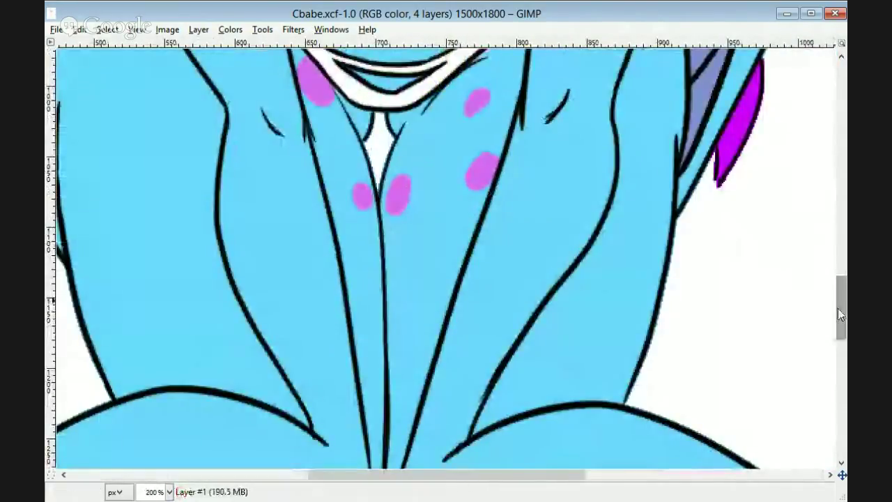
{"action": "key", "text": "2"}
{"action": "key", "text": "s"}
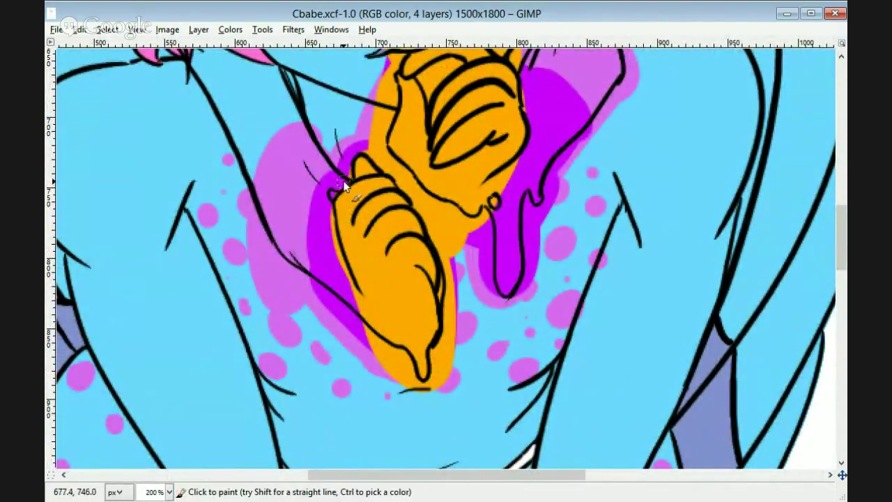
{"action": "scroll", "coordinate": [823, 239], "scroll_direction": "up", "scroll_amount": 3}
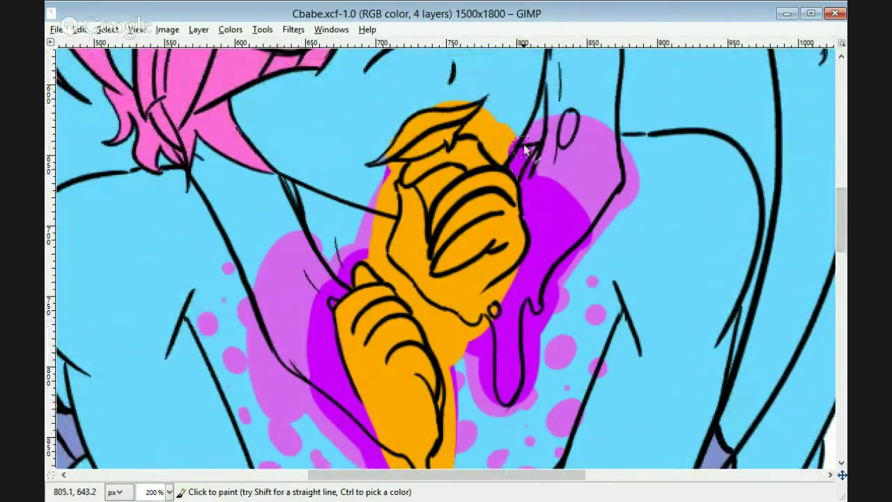
- Smudge the orange into the purple beside both hands and blur the edges of the purple patches
{"action": "key", "text": "s"}
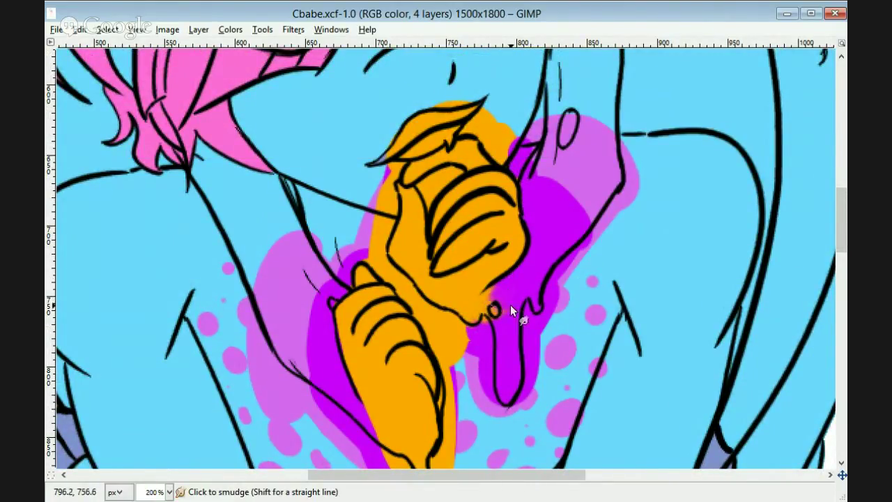
{"action": "scroll", "coordinate": [369, 282], "scroll_direction": "down", "scroll_amount": 3}
{"action": "key", "text": "shift+u"}
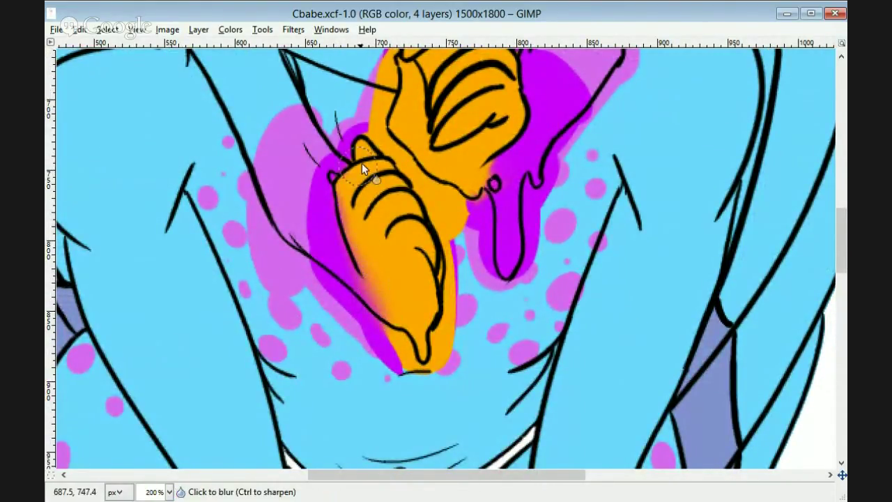
{"action": "scroll", "coordinate": [504, 294], "scroll_direction": "up", "scroll_amount": 3}
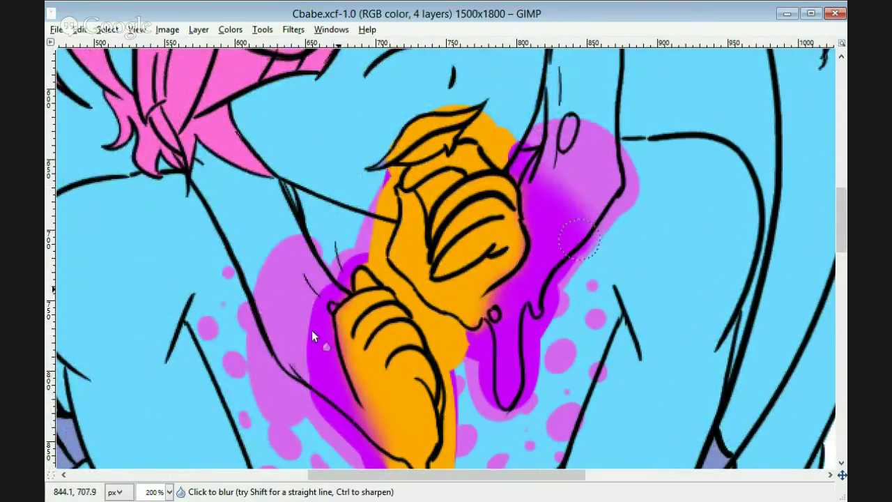
{"action": "left_click_drag", "start_coordinate": [312, 330], "coordinate": [321, 315]}
{"action": "mouse_move", "coordinate": [253, 266]}
{"action": "left_mouse_down"}
{"action": "mouse_move", "coordinate": [273, 289]}
{"action": "mouse_move", "coordinate": [291, 238]}
{"action": "left_mouse_up"}
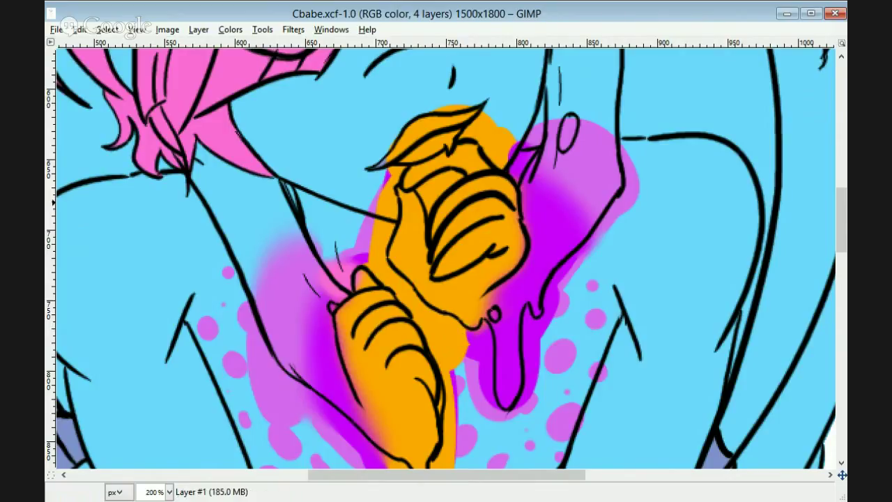
- Blur the upper edges of the light purple patches beside both hands into the blue skin
{"action": "mouse_move", "coordinate": [352, 265]}
{"action": "left_mouse_down"}
{"action": "mouse_move", "coordinate": [335, 289]}
{"action": "mouse_move", "coordinate": [328, 273]}
{"action": "mouse_move", "coordinate": [315, 282]}
{"action": "mouse_move", "coordinate": [285, 242]}
{"action": "left_mouse_up"}
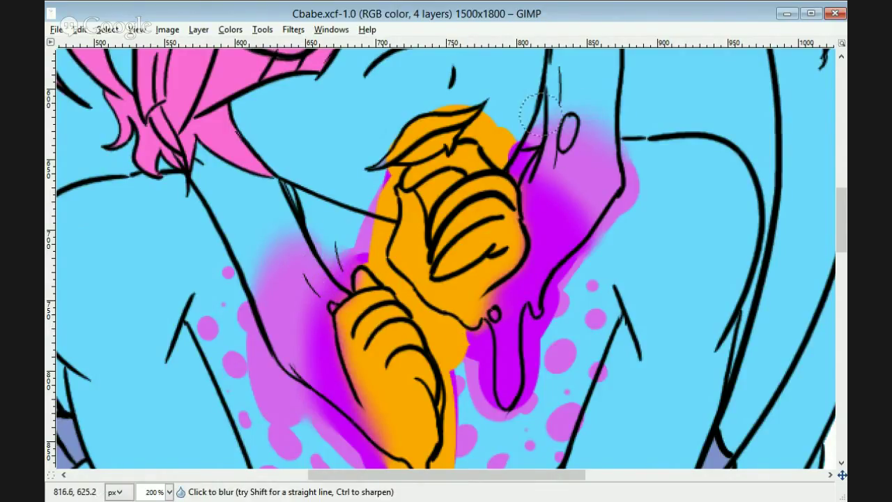
{"action": "key", "text": "shift+e"}
{"action": "key", "text": "shift+u"}
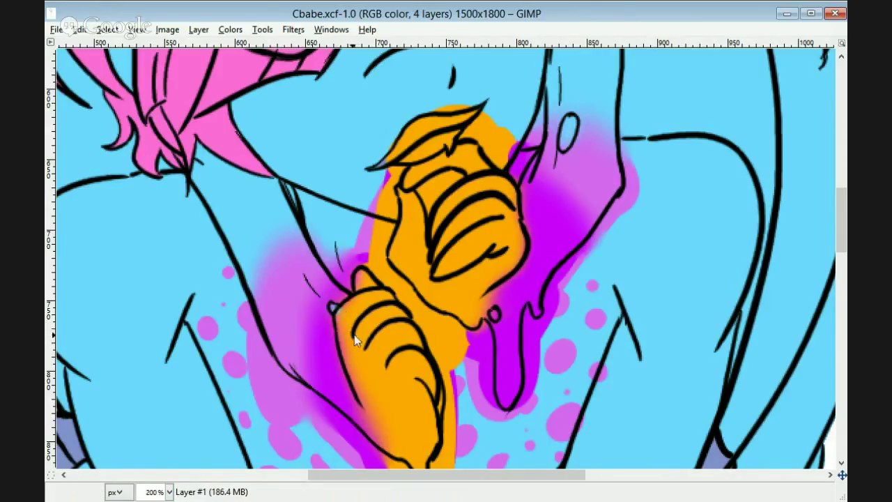
- Erase the purple and orange overspill below both forearms and hands, leaving the chest spots clean
{"action": "key", "text": "shift+e"}
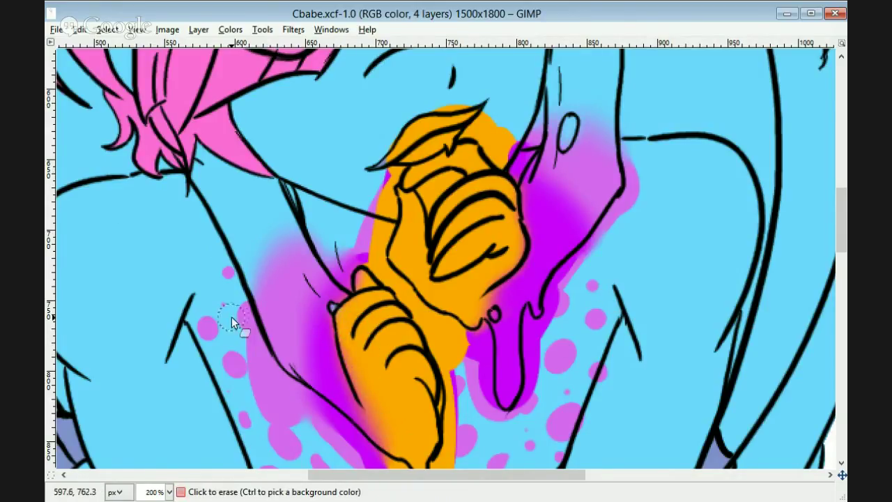
{"action": "left_click_drag", "start_coordinate": [252, 380], "coordinate": [366, 463]}
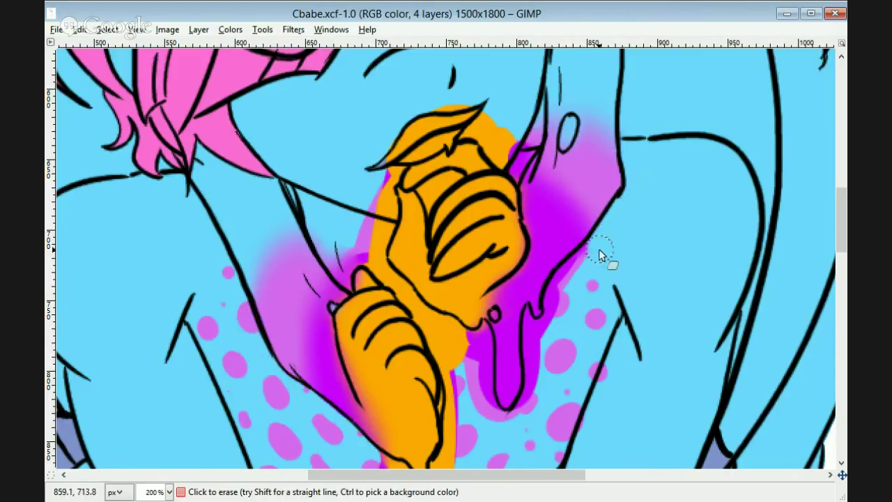
{"action": "scroll", "coordinate": [825, 265], "scroll_direction": "down", "scroll_amount": 5}
{"action": "mouse_move", "coordinate": [393, 314]}
{"action": "left_mouse_down"}
{"action": "mouse_move", "coordinate": [374, 292]}
{"action": "mouse_move", "coordinate": [402, 309]}
{"action": "mouse_move", "coordinate": [452, 233]}
{"action": "mouse_move", "coordinate": [474, 174]}
{"action": "mouse_move", "coordinate": [484, 220]}
{"action": "left_mouse_up"}
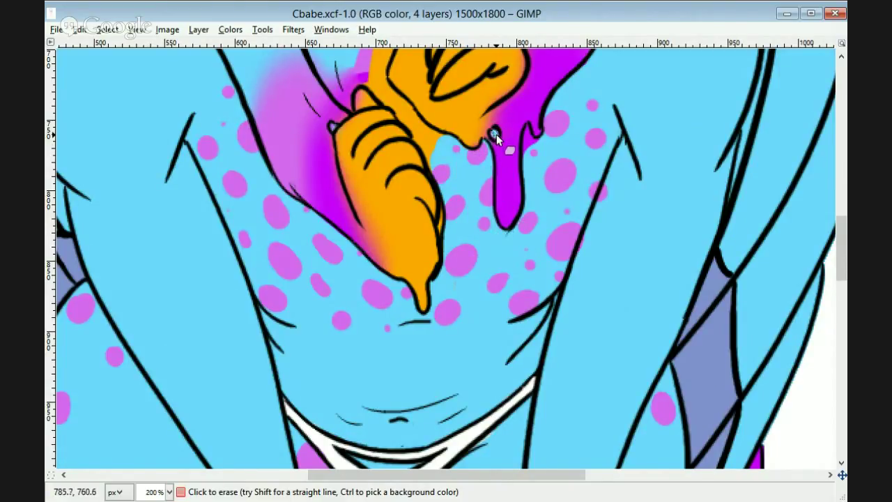
- Erase the purple and orange overspill around the mouth, neck and fingers, including the gap inside the upper hand
{"action": "scroll", "coordinate": [333, 233], "scroll_direction": "up", "scroll_amount": 6}
{"action": "mouse_move", "coordinate": [332, 233]}
{"action": "left_mouse_down"}
{"action": "mouse_move", "coordinate": [379, 269]}
{"action": "mouse_move", "coordinate": [391, 209]}
{"action": "mouse_move", "coordinate": [461, 179]}
{"action": "left_mouse_up"}
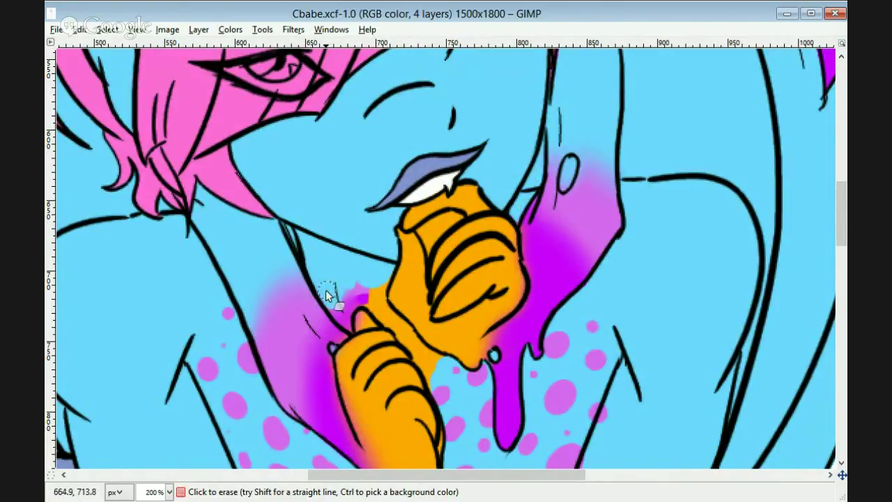
{"action": "left_click_drag", "start_coordinate": [380, 306], "coordinate": [419, 359]}
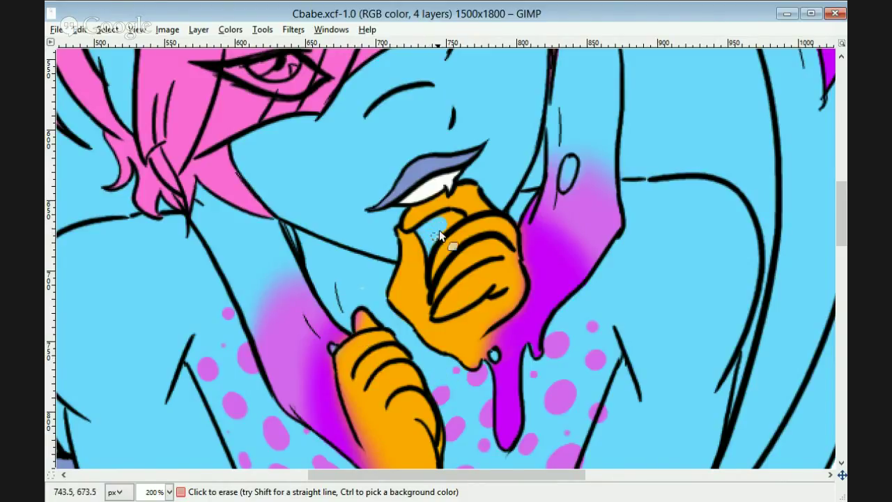
- Blur the transitions between the orange, purple, light purple and blue bands on both long ears
{"action": "scroll", "coordinate": [459, 295], "scroll_direction": "down", "scroll_amount": 4}
{"action": "scroll", "coordinate": [287, 124], "scroll_direction": "up", "scroll_amount": 4}
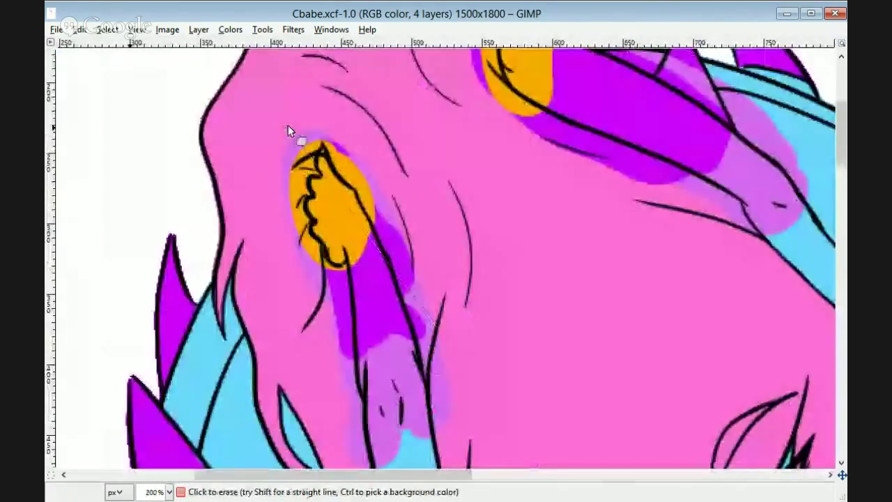
{"action": "key", "text": "p"}
{"action": "key", "text": "shift+u"}
{"action": "mouse_move", "coordinate": [356, 233]}
{"action": "left_mouse_down"}
{"action": "mouse_move", "coordinate": [406, 329]}
{"action": "mouse_move", "coordinate": [414, 369]}
{"action": "left_mouse_up"}
{"action": "left_click_drag", "start_coordinate": [840, 152], "coordinate": [840, 174]}
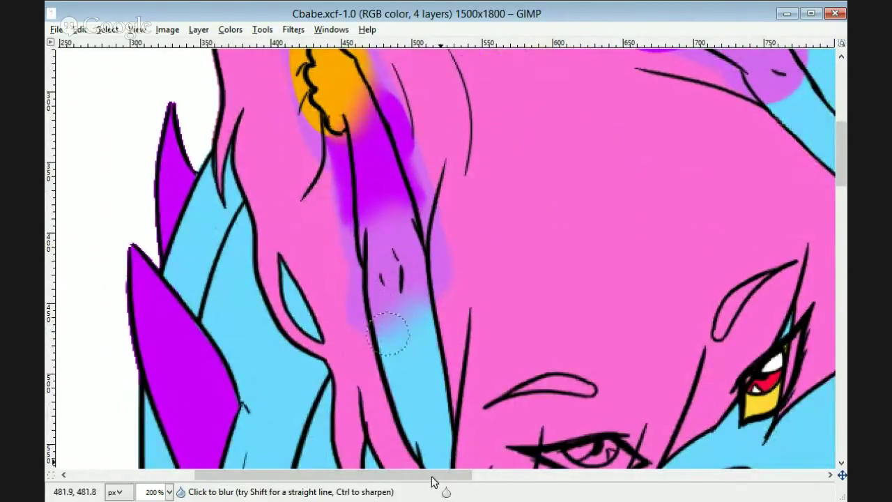
{"action": "left_click_drag", "start_coordinate": [432, 477], "coordinate": [554, 476]}
{"action": "left_click_drag", "start_coordinate": [840, 172], "coordinate": [840, 129]}
{"action": "left_click_drag", "start_coordinate": [396, 294], "coordinate": [388, 283]}
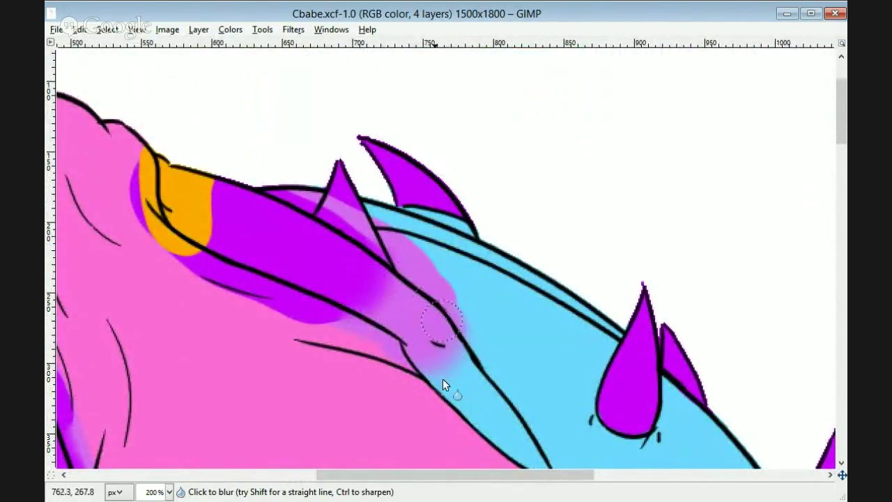
- Erase the purple and orange overspill around the ear on the image's right, including the adjacent spike and blue body
{"action": "key", "text": "shift+e"}
{"action": "mouse_move", "coordinate": [119, 144]}
{"action": "left_mouse_down"}
{"action": "mouse_move", "coordinate": [200, 261]}
{"action": "mouse_move", "coordinate": [354, 329]}
{"action": "left_mouse_up"}
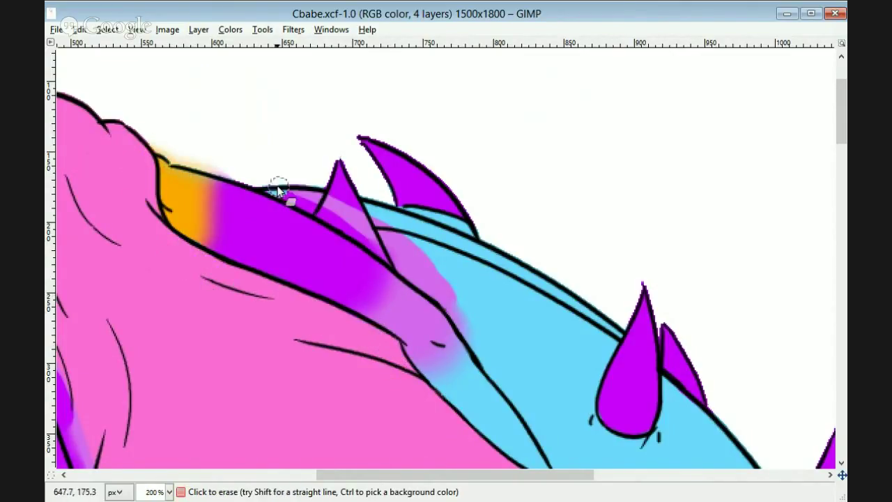
{"action": "mouse_move", "coordinate": [379, 222]}
{"action": "left_mouse_down"}
{"action": "mouse_move", "coordinate": [339, 203]}
{"action": "mouse_move", "coordinate": [277, 195]}
{"action": "left_mouse_up"}
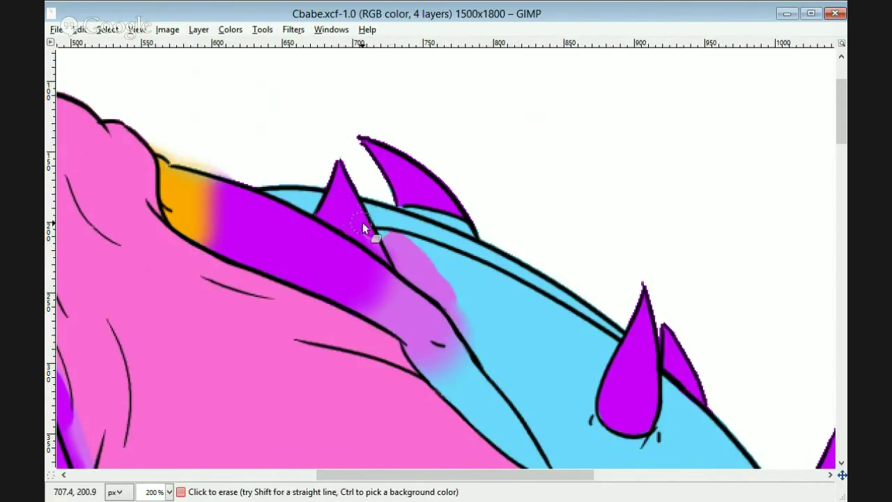
- Erase the purple and orange overspill from the hair around the ear on the image's left and its jagged tip
{"action": "left_click_drag", "start_coordinate": [511, 477], "coordinate": [389, 477]}
{"action": "left_click_drag", "start_coordinate": [841, 111], "coordinate": [841, 140]}
{"action": "mouse_move", "coordinate": [453, 417]}
{"action": "left_mouse_down"}
{"action": "mouse_move", "coordinate": [447, 346]}
{"action": "mouse_move", "coordinate": [403, 192]}
{"action": "left_mouse_up"}
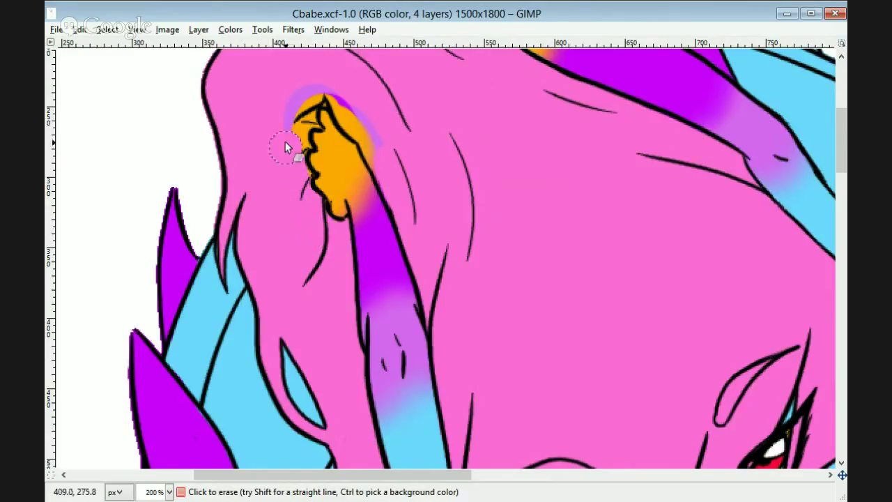
{"action": "left_click_drag", "start_coordinate": [287, 147], "coordinate": [356, 126]}
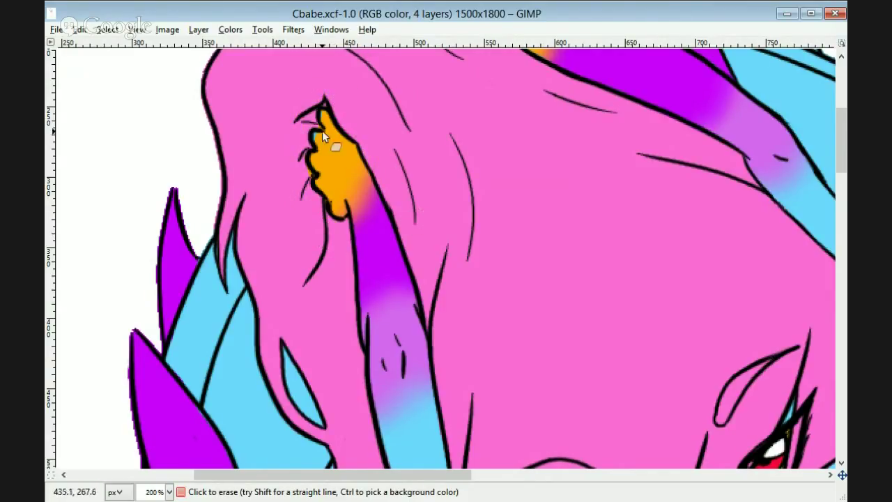
- Paint the small folds where the two tail fins meet, erase the overspill around them, and save the image
{"action": "key", "text": "p"}
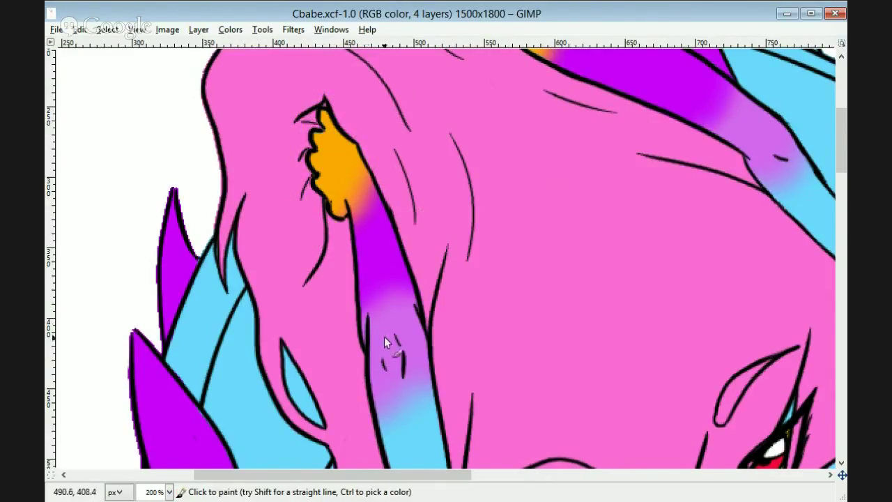
{"action": "key", "text": "shift+ctrl+j"}
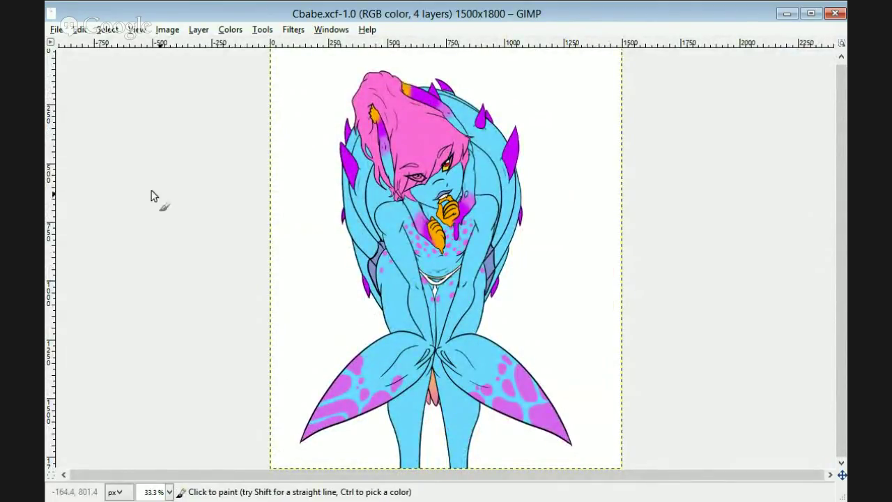
{"action": "key", "text": "2"}
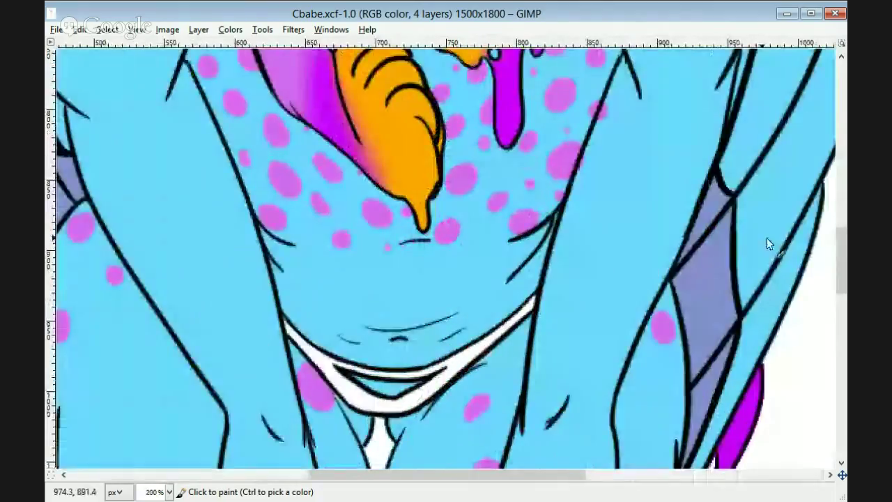
{"action": "left_click_drag", "start_coordinate": [841, 240], "coordinate": [841, 339]}
{"action": "left_click_drag", "start_coordinate": [339, 166], "coordinate": [274, 234]}
{"action": "mouse_move", "coordinate": [426, 175]}
{"action": "left_mouse_down"}
{"action": "mouse_move", "coordinate": [446, 204]}
{"action": "mouse_move", "coordinate": [509, 253]}
{"action": "left_mouse_up"}
{"action": "key", "text": "shift+e"}
{"action": "left_click_drag", "start_coordinate": [286, 209], "coordinate": [276, 238]}
{"action": "left_click_drag", "start_coordinate": [453, 189], "coordinate": [512, 252]}
{"action": "key", "text": "shift+3"}
{"action": "key", "text": "ctrl+s"}
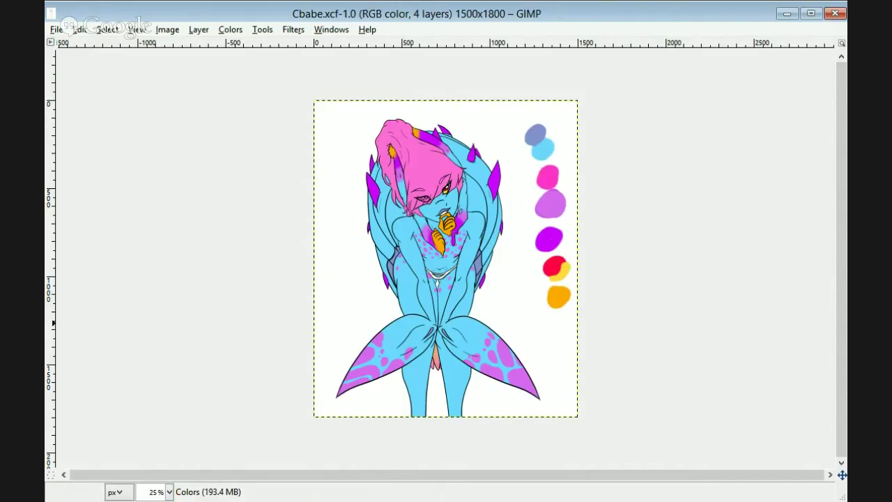
- Recolour the black line art of the head, hair, shoulders and upper body dark teal with a large brush
{"action": "key", "text": "1"}
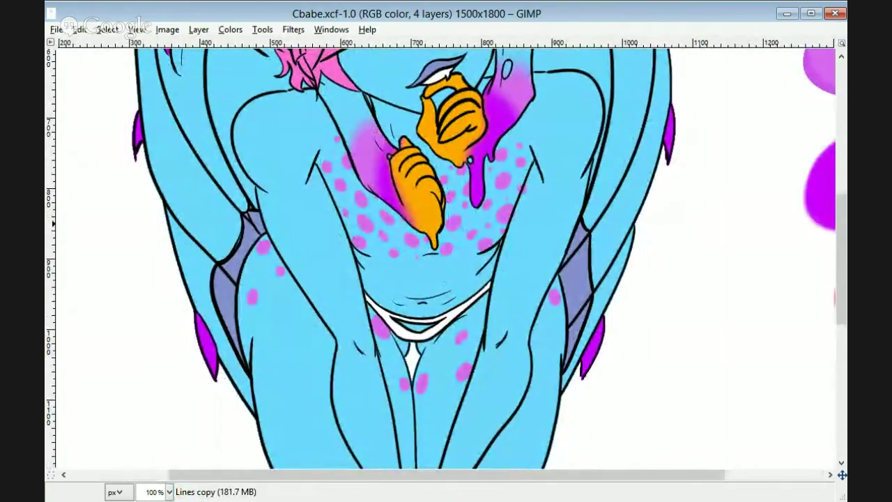
{"action": "left_click_drag", "start_coordinate": [843, 240], "coordinate": [845, 184]}
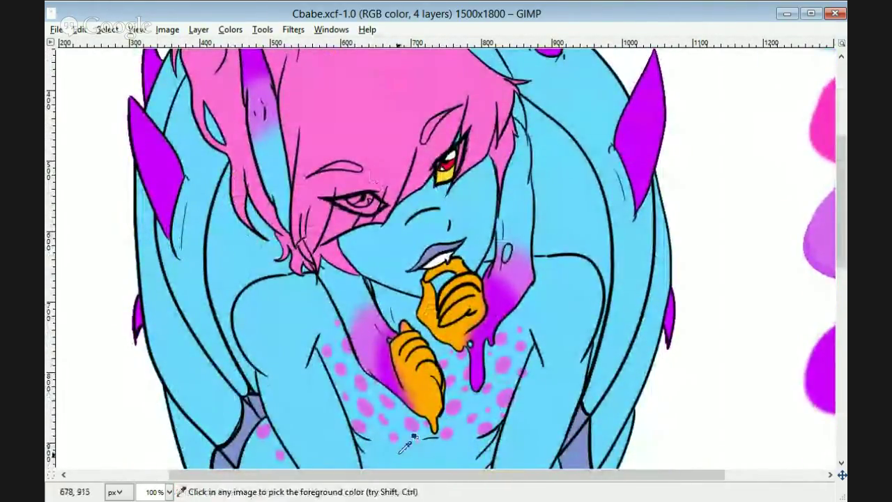
{"action": "left_click_drag", "start_coordinate": [217, 475], "coordinate": [317, 474]}
{"action": "scroll", "coordinate": [845, 202], "scroll_direction": "up", "scroll_amount": 2}
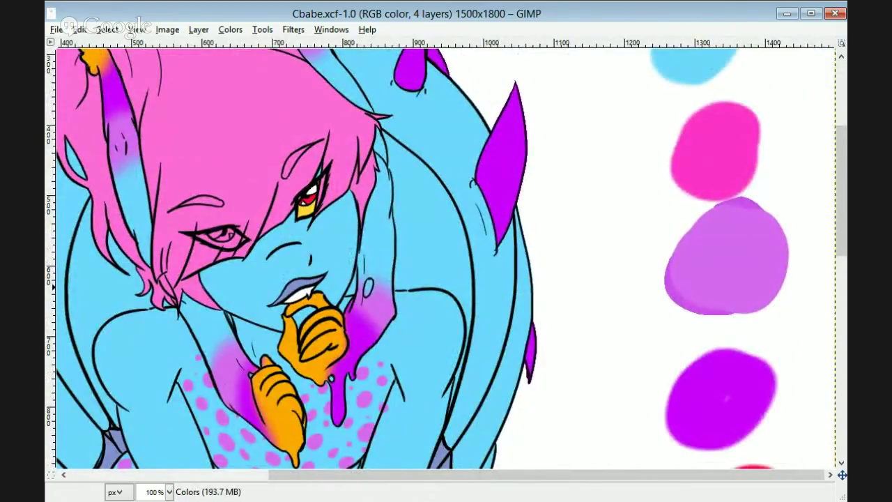
{"action": "left_click_drag", "start_coordinate": [467, 474], "coordinate": [343, 475]}
{"action": "mouse_move", "coordinate": [257, 207]}
{"action": "left_mouse_down"}
{"action": "mouse_move", "coordinate": [246, 355]}
{"action": "mouse_move", "coordinate": [299, 405]}
{"action": "mouse_move", "coordinate": [549, 314]}
{"action": "mouse_move", "coordinate": [388, 327]}
{"action": "left_mouse_up"}
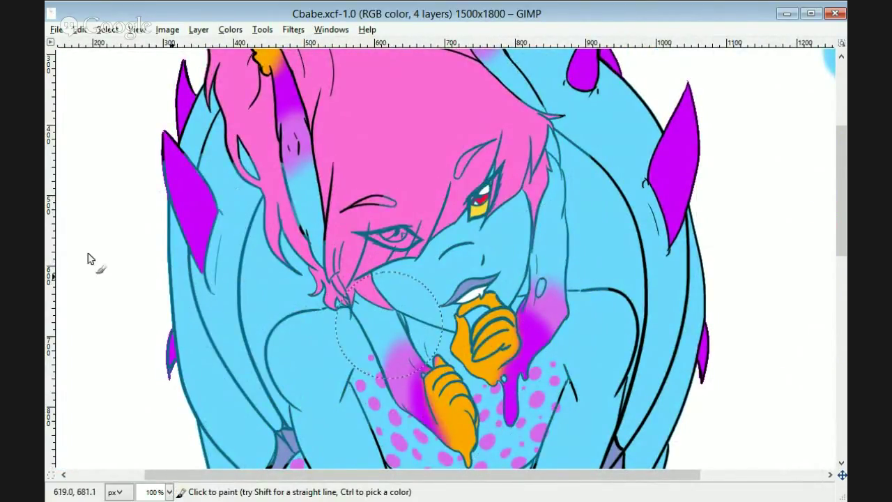
{"action": "mouse_move", "coordinate": [300, 174]}
{"action": "left_mouse_down"}
{"action": "mouse_move", "coordinate": [223, 407]}
{"action": "mouse_move", "coordinate": [390, 209]}
{"action": "mouse_move", "coordinate": [456, 273]}
{"action": "mouse_move", "coordinate": [532, 125]}
{"action": "mouse_move", "coordinate": [652, 403]}
{"action": "mouse_move", "coordinate": [563, 295]}
{"action": "left_mouse_up"}
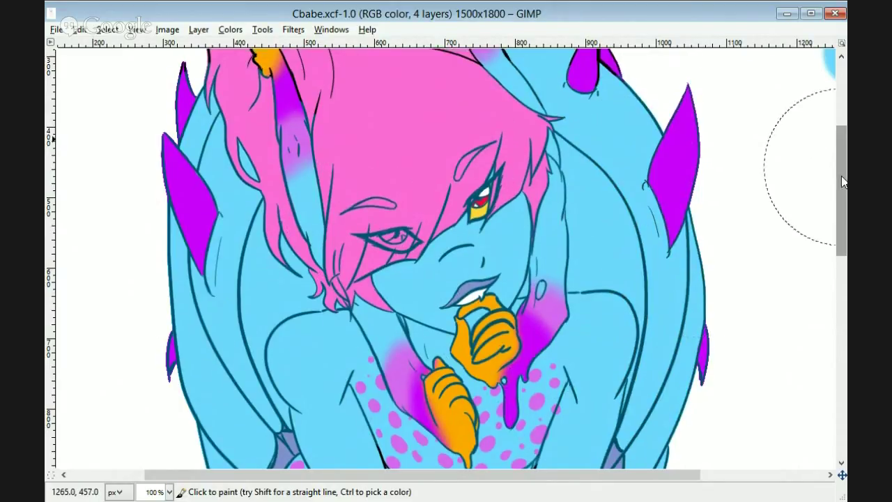
{"action": "left_click_drag", "start_coordinate": [840, 177], "coordinate": [841, 132]}
{"action": "mouse_move", "coordinate": [592, 185]}
{"action": "left_mouse_down"}
{"action": "mouse_move", "coordinate": [178, 184]}
{"action": "mouse_move", "coordinate": [265, 92]}
{"action": "mouse_move", "coordinate": [230, 101]}
{"action": "left_mouse_up"}
- Recolour the remaining black line art of the lower body, legs and both tail fins dark teal
{"action": "left_click_drag", "start_coordinate": [841, 134], "coordinate": [841, 286]}
{"action": "mouse_move", "coordinate": [473, 157]}
{"action": "left_mouse_down"}
{"action": "mouse_move", "coordinate": [262, 242]}
{"action": "mouse_move", "coordinate": [603, 232]}
{"action": "mouse_move", "coordinate": [453, 384]}
{"action": "left_mouse_up"}
{"action": "left_click_drag", "start_coordinate": [842, 280], "coordinate": [842, 373]}
{"action": "mouse_move", "coordinate": [571, 80]}
{"action": "left_mouse_down"}
{"action": "mouse_move", "coordinate": [385, 346]}
{"action": "mouse_move", "coordinate": [346, 144]}
{"action": "mouse_move", "coordinate": [284, 289]}
{"action": "left_mouse_up"}
{"action": "left_click_drag", "start_coordinate": [362, 474], "coordinate": [287, 474]}
{"action": "left_click_drag", "start_coordinate": [188, 362], "coordinate": [149, 388]}
{"action": "left_click_drag", "start_coordinate": [338, 474], "coordinate": [526, 474]}
{"action": "mouse_move", "coordinate": [313, 157]}
{"action": "left_mouse_down"}
{"action": "mouse_move", "coordinate": [687, 390]}
{"action": "mouse_move", "coordinate": [398, 150]}
{"action": "mouse_move", "coordinate": [415, 328]}
{"action": "mouse_move", "coordinate": [373, 446]}
{"action": "left_mouse_up"}
{"action": "mouse_move", "coordinate": [400, 475]}
{"action": "left_mouse_down"}
{"action": "mouse_move", "coordinate": [372, 479]}
{"action": "mouse_move", "coordinate": [446, 479]}
{"action": "left_mouse_up"}
{"action": "left_click_drag", "start_coordinate": [842, 404], "coordinate": [842, 139]}
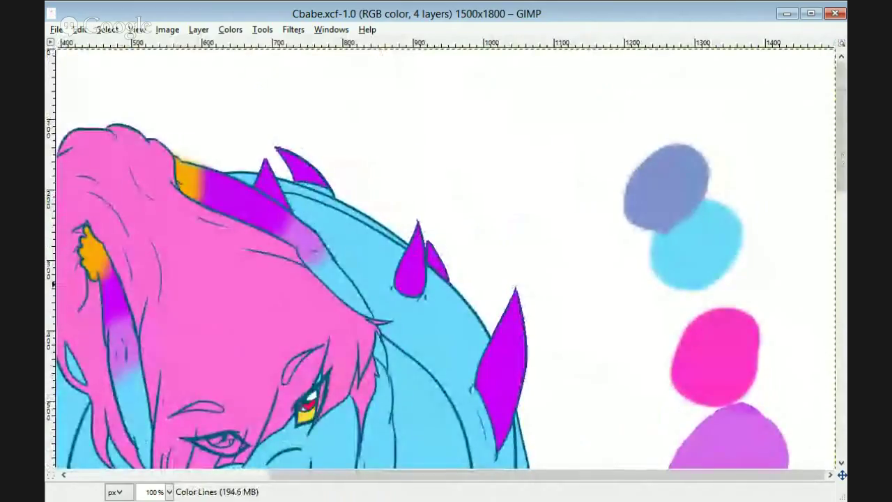
- Recolour the outline of the large purple spike on the image's right dark purple
{"action": "key", "text": "o"}
{"action": "scroll", "coordinate": [289, 217], "scroll_direction": "down", "scroll_amount": 6}
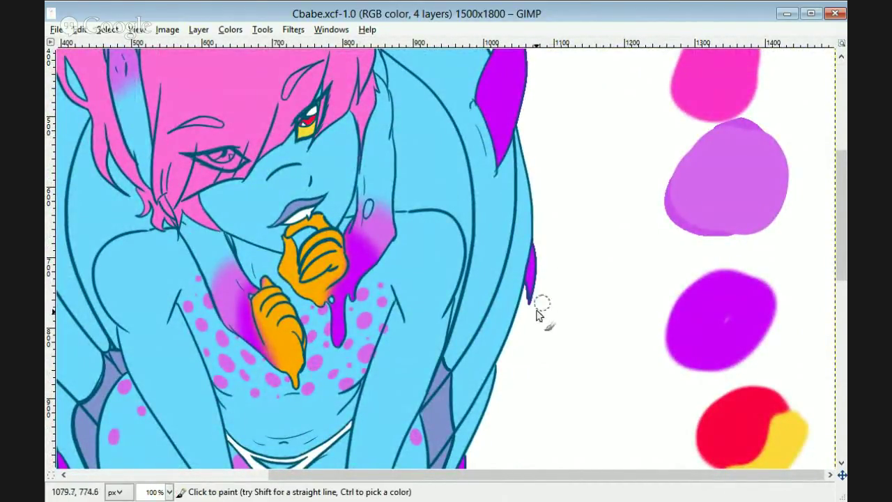
{"action": "key", "text": "2"}
{"action": "scroll", "coordinate": [542, 219], "scroll_direction": "up", "scroll_amount": 6}
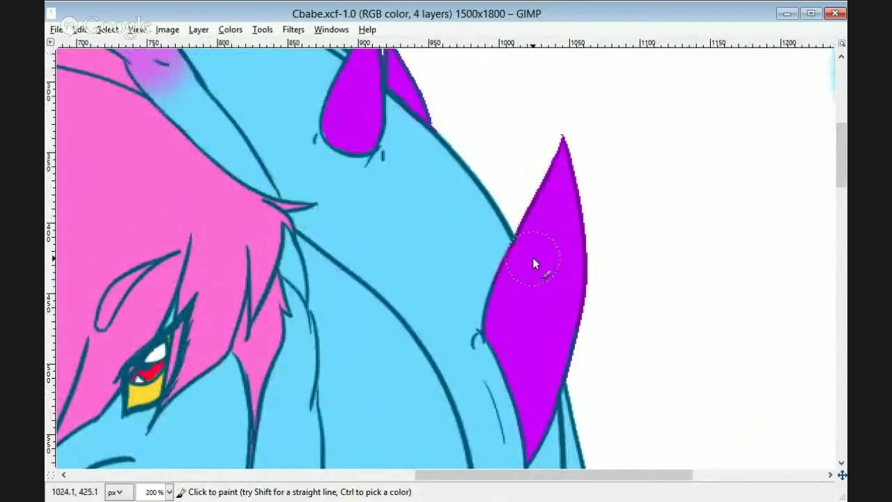
{"action": "scroll", "coordinate": [563, 341], "scroll_direction": "down", "scroll_amount": 5}
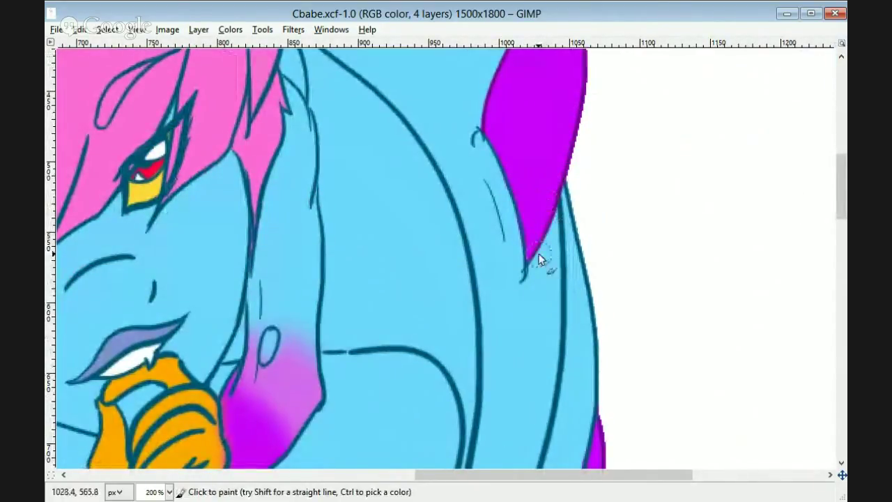
- Recolour the outlines of the smaller purple spikes along the upper back dark purple, keeping the body outline teal
{"action": "scroll", "coordinate": [386, 205], "scroll_direction": "up", "scroll_amount": 8}
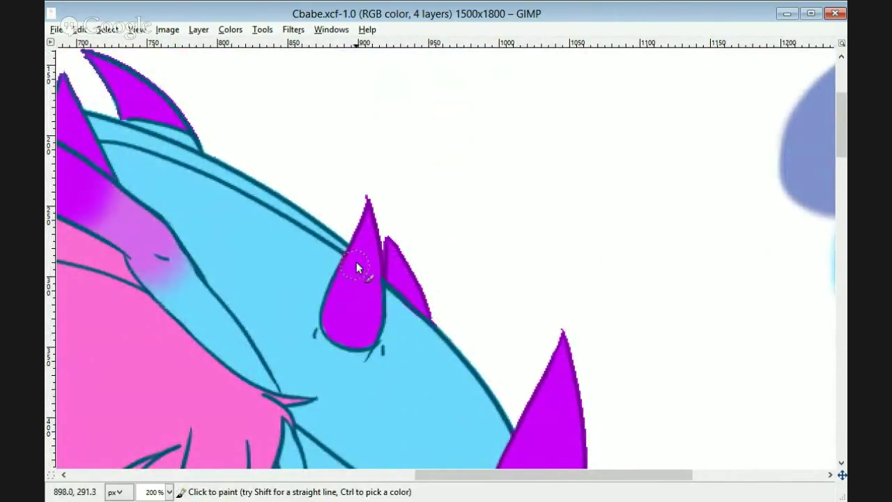
{"action": "left_click", "coordinate": [431, 329], "text": "ctrl"}
{"action": "left_click", "coordinate": [392, 289], "text": "ctrl"}
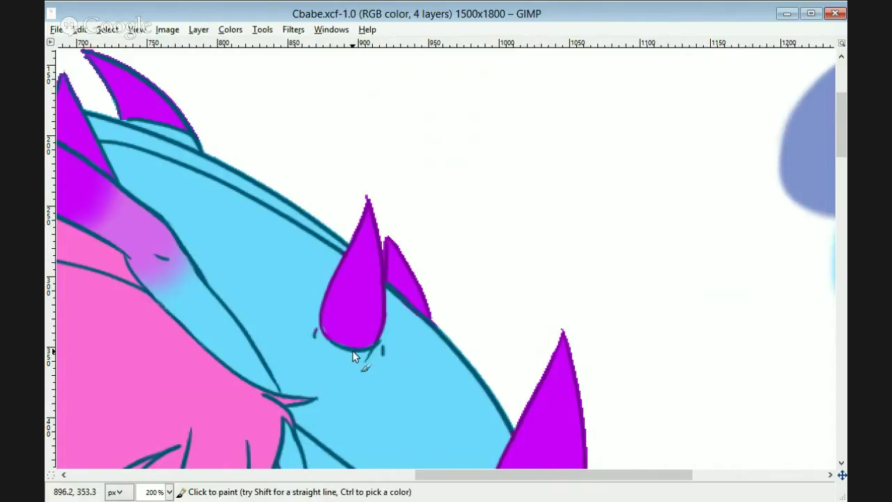
{"action": "scroll", "coordinate": [319, 340], "scroll_direction": "down", "scroll_amount": 3}
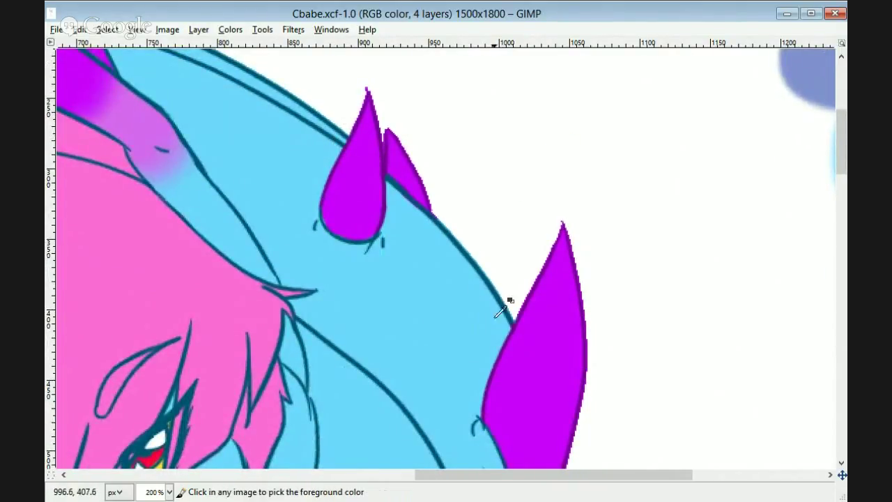
{"action": "left_click_drag", "start_coordinate": [839, 137], "coordinate": [838, 160]}
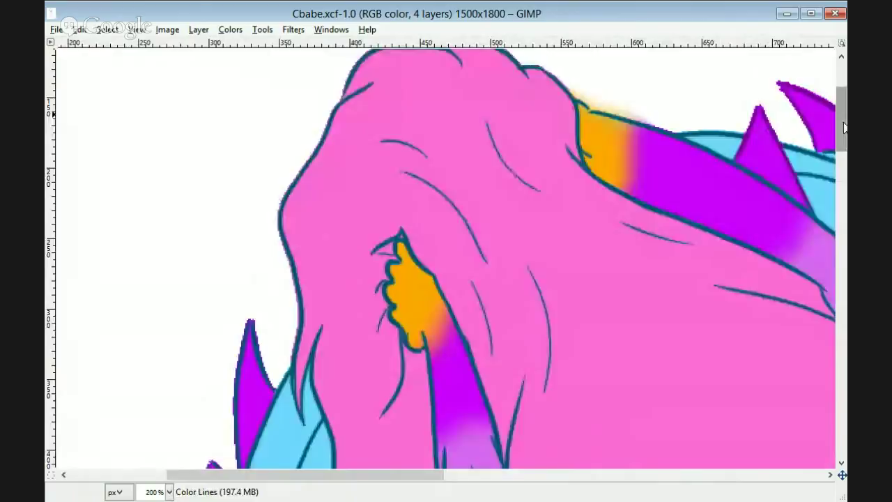
- Recolour the outlines of the purple spikes down the image's left side dark purple
{"action": "scroll", "coordinate": [239, 160], "scroll_direction": "down", "scroll_amount": 5}
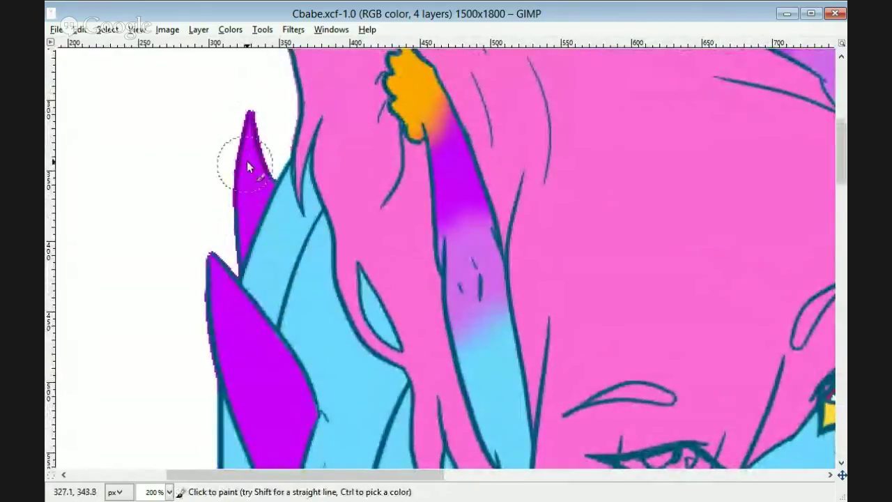
{"action": "scroll", "coordinate": [214, 262], "scroll_direction": "down", "scroll_amount": 4}
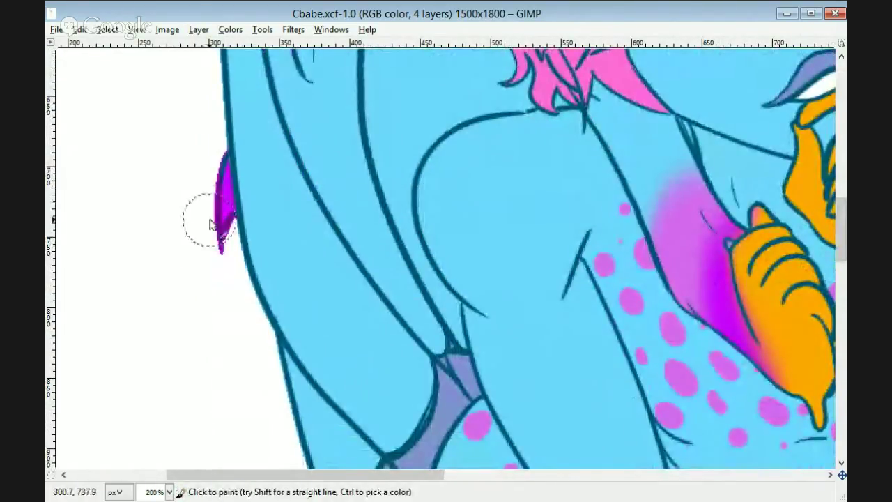
{"action": "left_click_drag", "start_coordinate": [209, 218], "coordinate": [218, 174]}
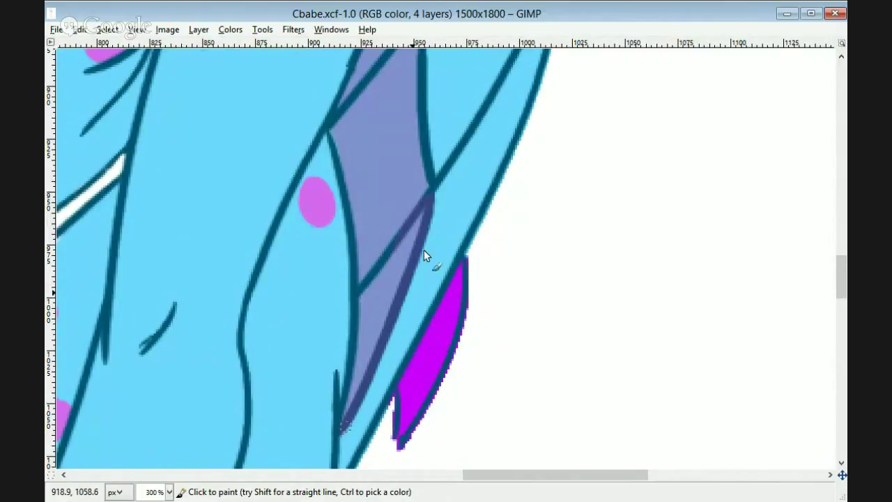
- Recolour the outlines of the slate-blue fin areas beside both thighs dark slate blue
{"action": "scroll", "coordinate": [422, 244], "scroll_direction": "up", "scroll_amount": 5}
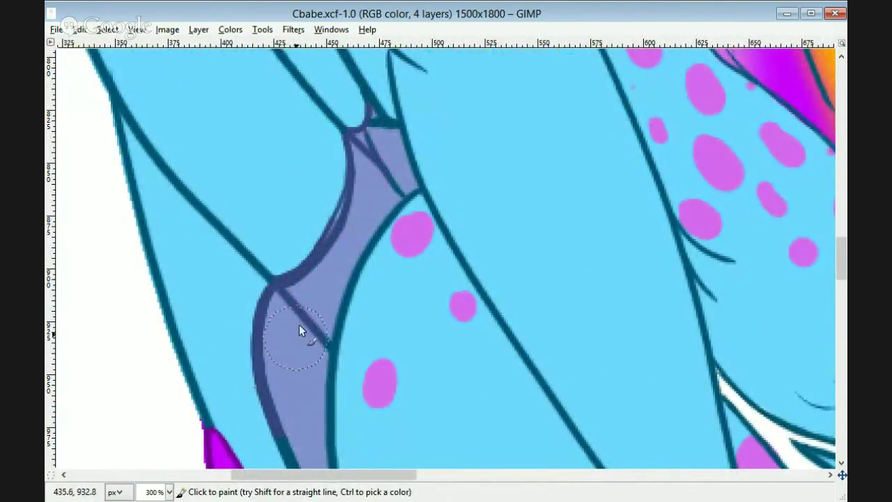
{"action": "scroll", "coordinate": [593, 263], "scroll_direction": "down", "scroll_amount": 8}
{"action": "scroll", "coordinate": [400, 310], "scroll_direction": "up", "scroll_amount": 10}
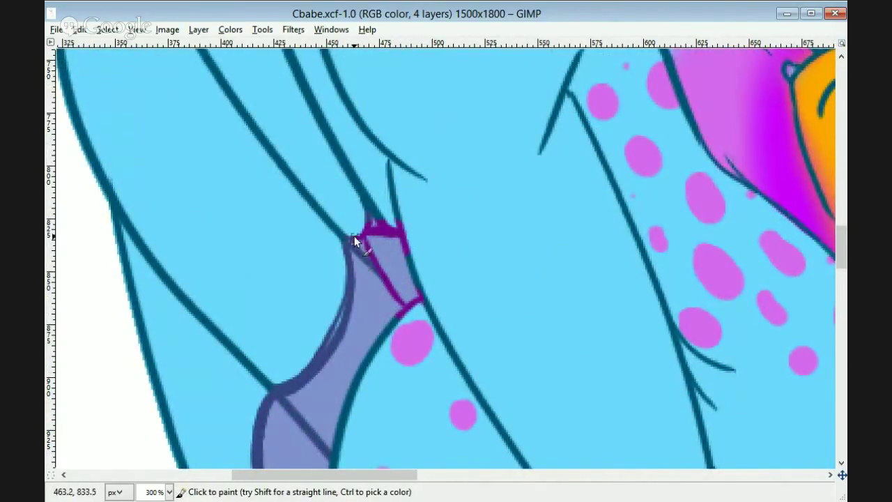
- Outline the small spike above the left slate-blue fin in dark purple, keep adjoining body lines teal, and fill it bright purple
{"action": "left_click_drag", "start_coordinate": [390, 225], "coordinate": [388, 214]}
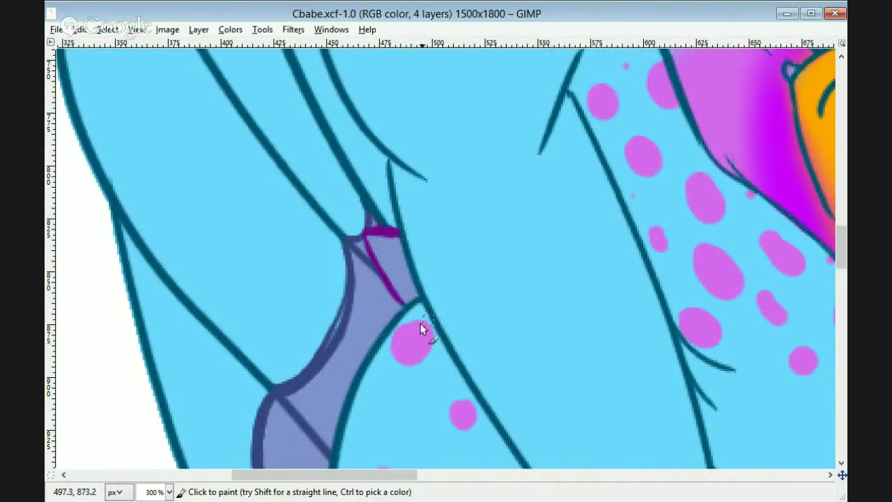
{"action": "scroll", "coordinate": [412, 209], "scroll_direction": "down", "scroll_amount": 8}
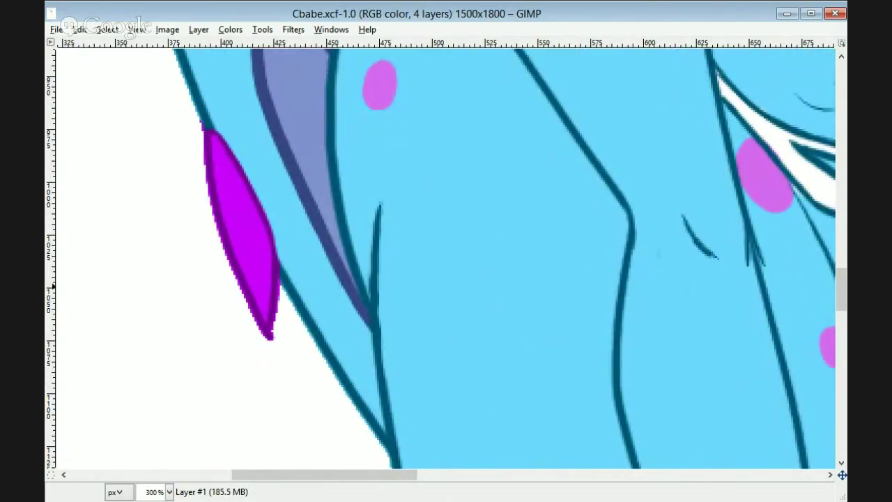
{"action": "left_click_drag", "start_coordinate": [841, 286], "coordinate": [841, 242]}
{"action": "left_click_drag", "start_coordinate": [416, 319], "coordinate": [407, 262]}
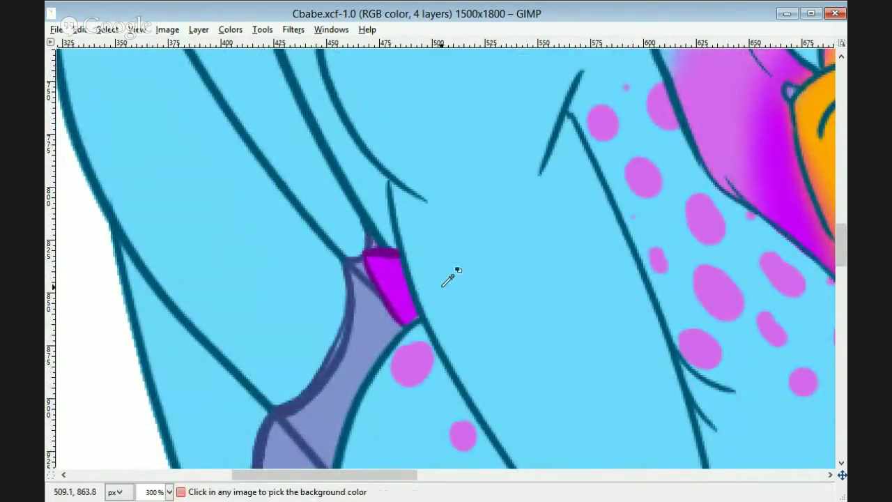
{"action": "scroll", "coordinate": [552, 293], "scroll_direction": "down", "scroll_amount": 5}
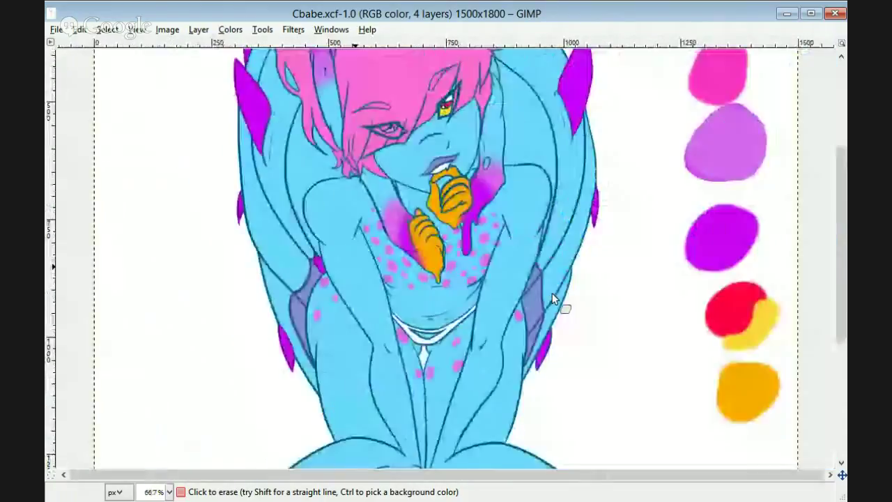
- Recolour the outer contour and strand lines of the upper pink hair dark magenta
{"action": "left_click_drag", "start_coordinate": [840, 208], "coordinate": [842, 174]}
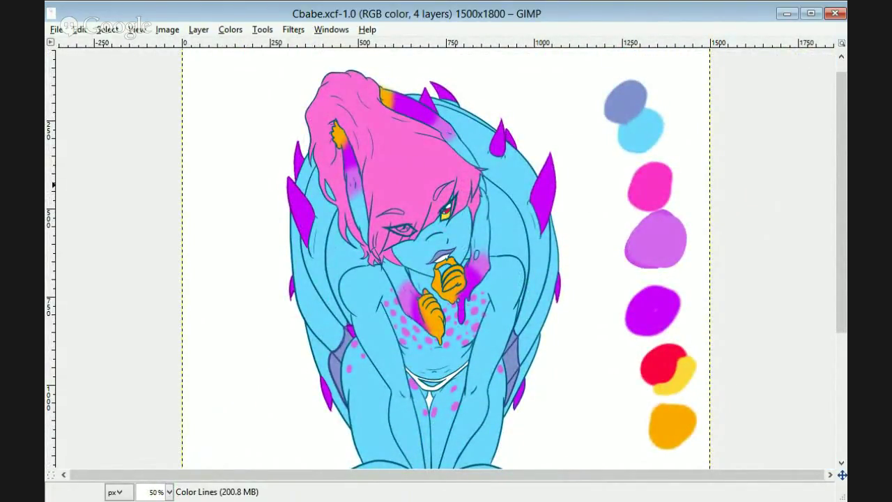
{"action": "scroll", "coordinate": [389, 122], "scroll_direction": "up", "scroll_amount": 4}
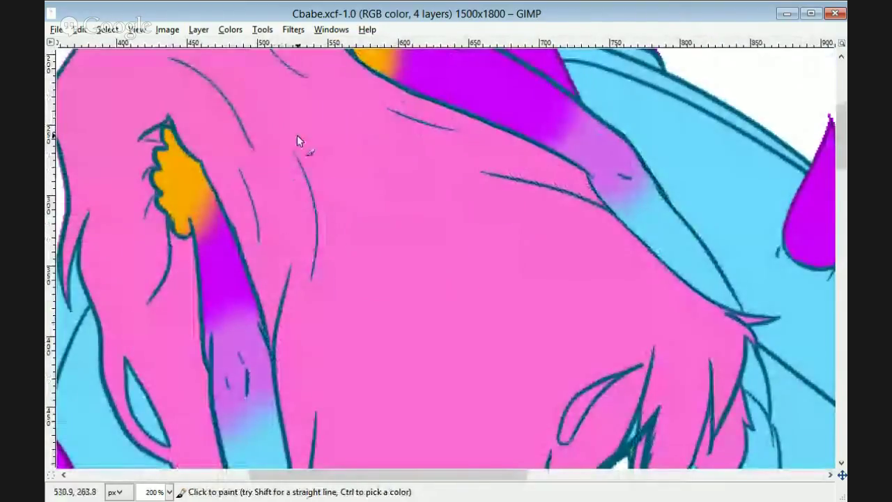
{"action": "scroll", "coordinate": [390, 179], "scroll_direction": "up", "scroll_amount": 2}
{"action": "left_click_drag", "start_coordinate": [285, 162], "coordinate": [274, 279]}
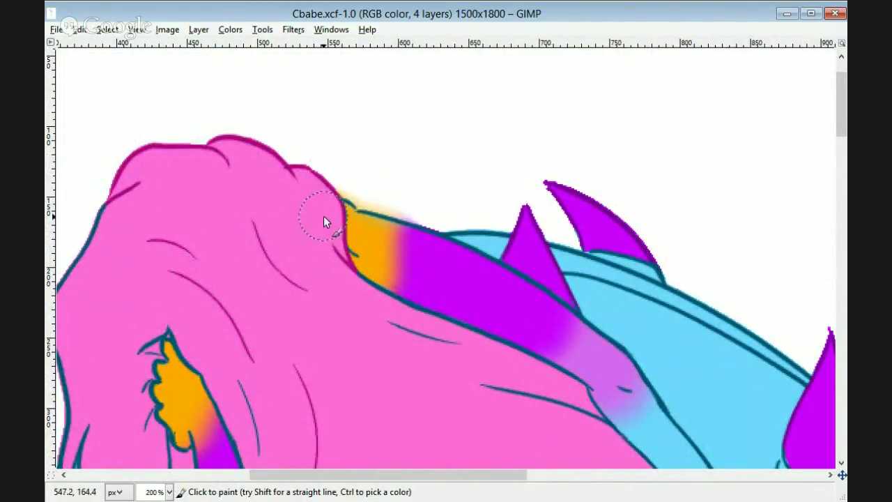
{"action": "scroll", "coordinate": [471, 181], "scroll_direction": "down", "scroll_amount": 5}
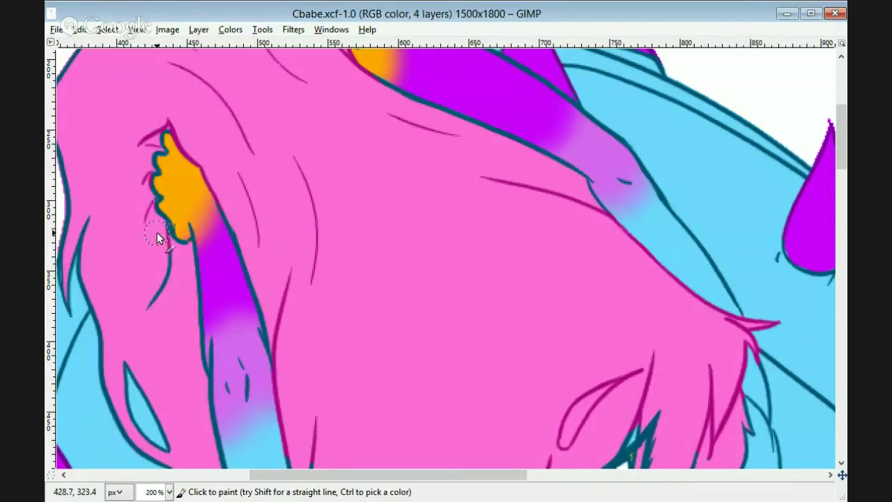
- Recolour the lines of the fringe, eyebrows and both eyes dark magenta
{"action": "left_click_drag", "start_coordinate": [838, 162], "coordinate": [837, 208]}
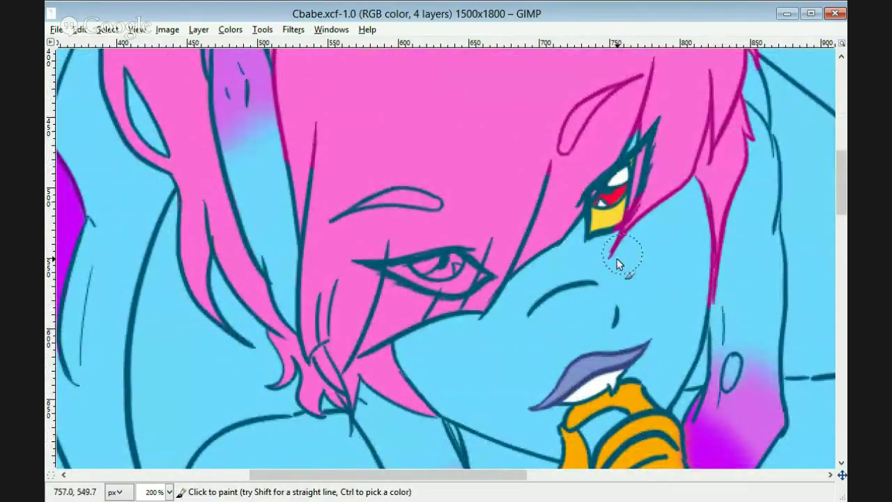
{"action": "mouse_move", "coordinate": [617, 263]}
{"action": "left_mouse_down"}
{"action": "mouse_move", "coordinate": [602, 210]}
{"action": "mouse_move", "coordinate": [545, 195]}
{"action": "mouse_move", "coordinate": [410, 320]}
{"action": "mouse_move", "coordinate": [370, 272]}
{"action": "left_mouse_up"}
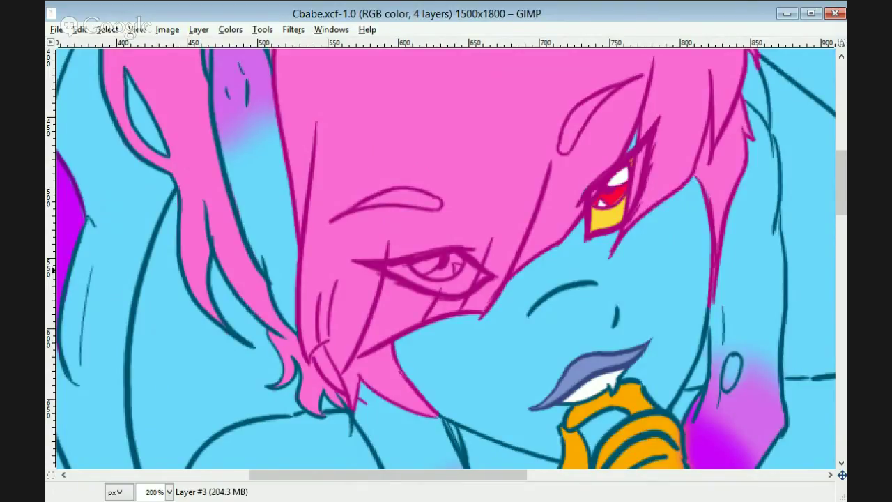
{"action": "key", "text": "p"}
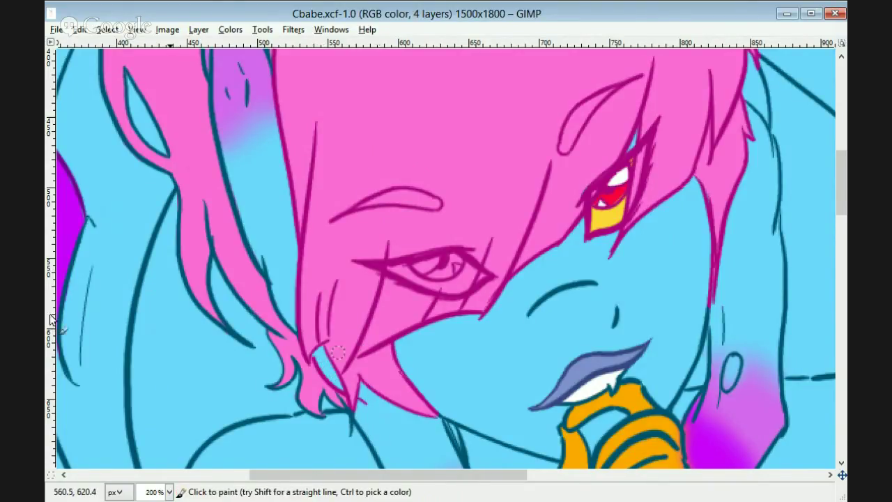
- Recolour the outlines of the long side locks and curled hair tips left of the face dark magenta
{"action": "mouse_move", "coordinate": [345, 411]}
{"action": "left_mouse_down"}
{"action": "mouse_move", "coordinate": [300, 398]}
{"action": "mouse_move", "coordinate": [276, 335]}
{"action": "left_mouse_up"}
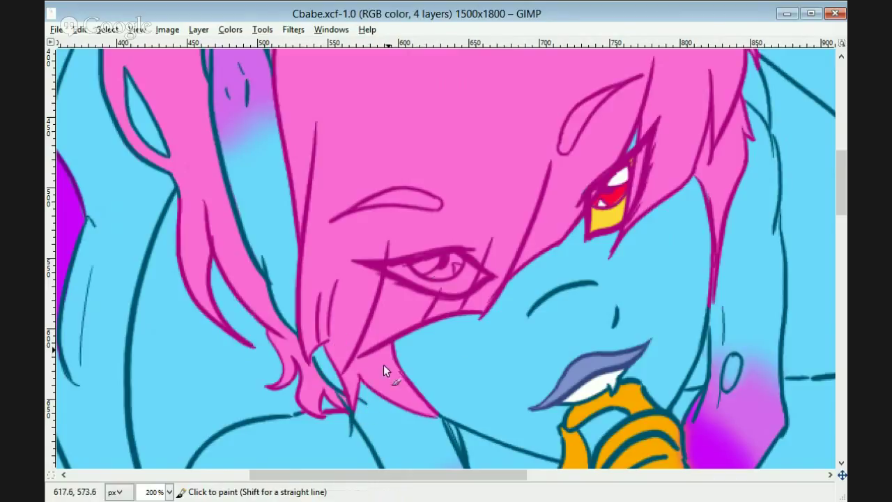
{"action": "key", "text": "shift+e"}
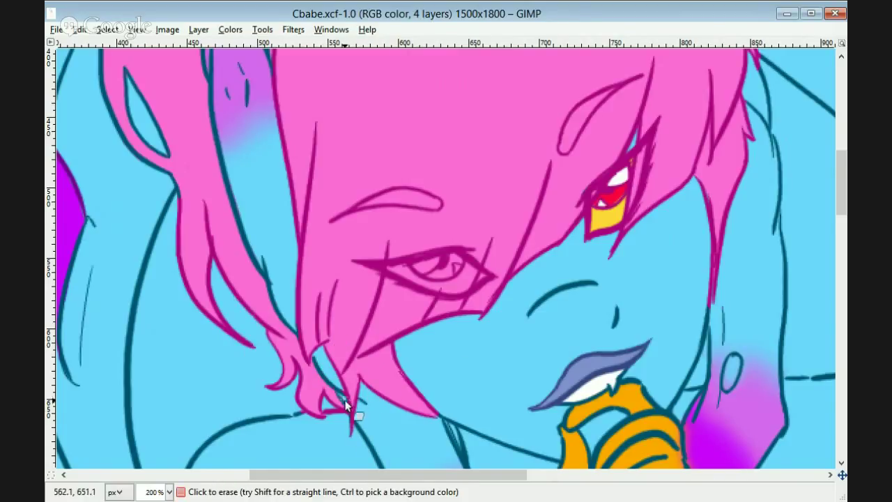
{"action": "key", "text": "p"}
{"action": "left_click", "coordinate": [360, 392], "text": "ctrl"}
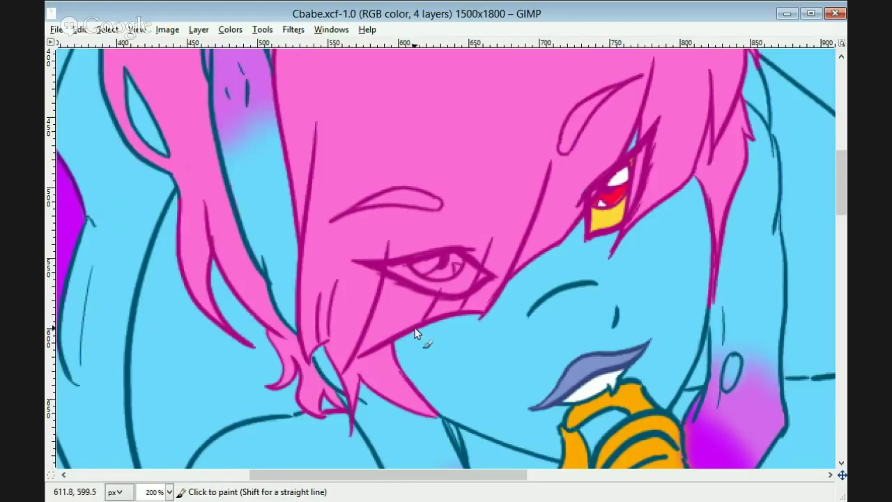
{"action": "left_click_drag", "start_coordinate": [841, 202], "coordinate": [841, 151]}
{"action": "left_click_drag", "start_coordinate": [380, 474], "coordinate": [316, 474]}
{"action": "mouse_move", "coordinate": [284, 407]}
{"action": "left_mouse_down"}
{"action": "mouse_move", "coordinate": [279, 331]}
{"action": "mouse_move", "coordinate": [256, 306]}
{"action": "left_mouse_up"}
- Restore dark teal on the open eye's lower lid and inner corner where magenta covers it
{"action": "left_click_drag", "start_coordinate": [840, 145], "coordinate": [841, 230]}
{"action": "left_click_drag", "start_coordinate": [441, 476], "coordinate": [548, 476]}
{"action": "left_click_drag", "start_coordinate": [840, 220], "coordinate": [840, 188]}
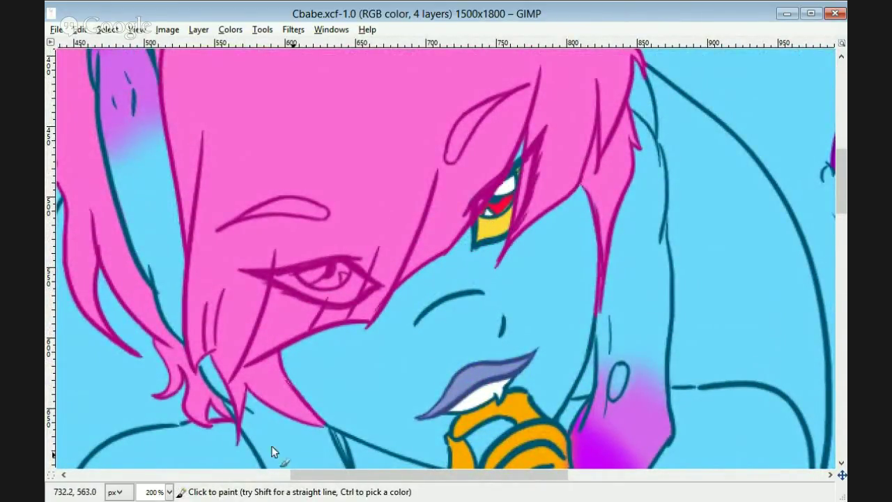
- Recolour the lines around the open eye's red iris and white highlights dark red
{"action": "left_click_drag", "start_coordinate": [303, 475], "coordinate": [562, 478]}
{"action": "left_click_drag", "start_coordinate": [840, 177], "coordinate": [841, 273]}
{"action": "left_click_drag", "start_coordinate": [693, 475], "coordinate": [425, 475]}
{"action": "left_click_drag", "start_coordinate": [841, 301], "coordinate": [841, 206]}
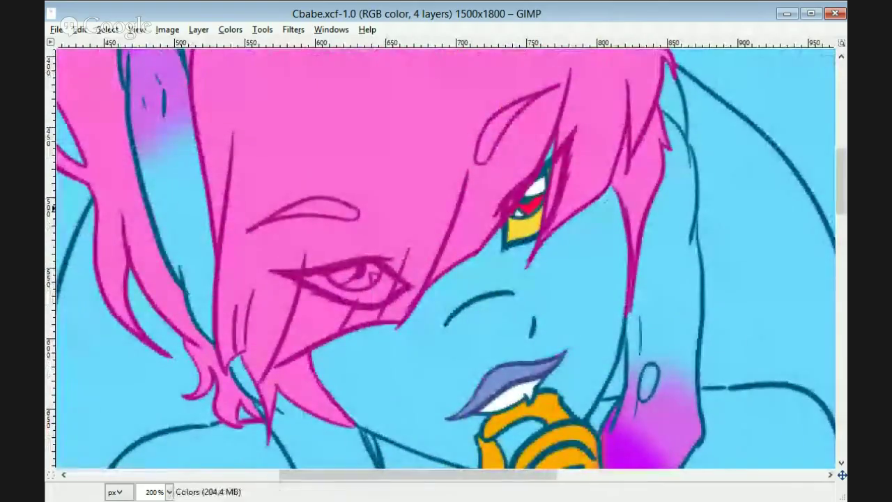
{"action": "scroll", "coordinate": [529, 143], "scroll_direction": "up", "scroll_amount": 2}
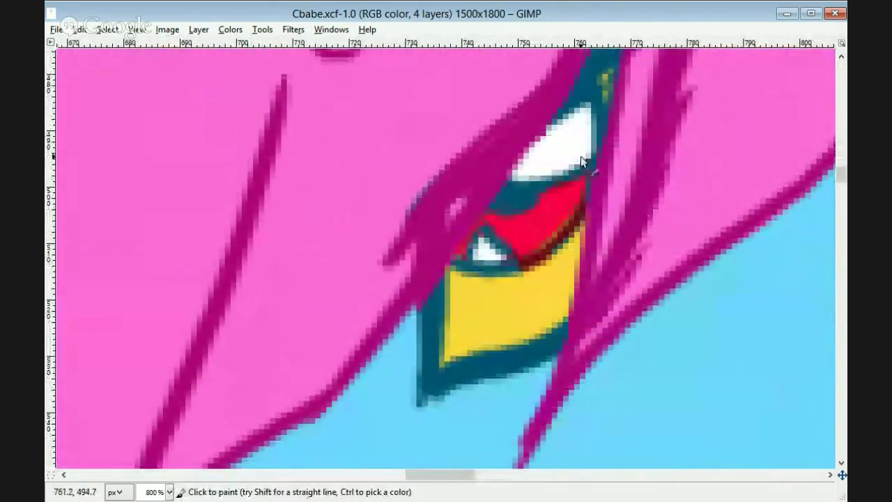
{"action": "left_click_drag", "start_coordinate": [582, 158], "coordinate": [571, 165]}
{"action": "left_click_drag", "start_coordinate": [526, 201], "coordinate": [528, 241]}
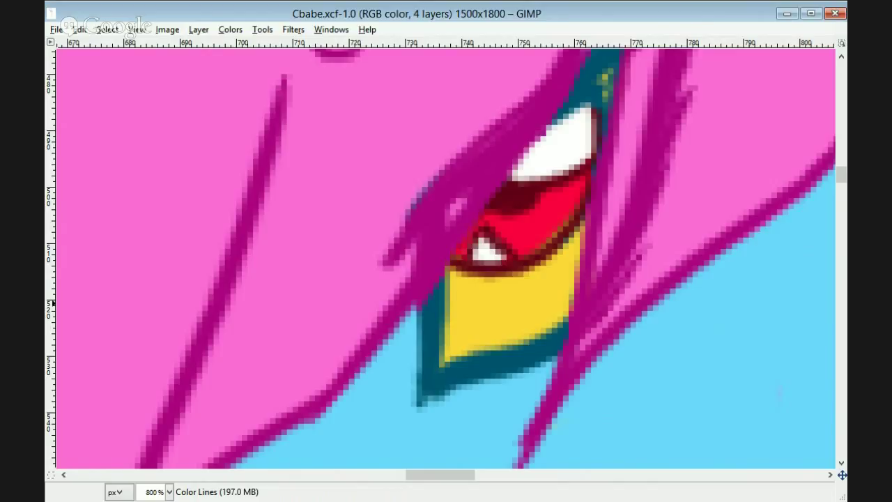
- Recolour the outlines of the white underwear's waistband and straps light grey
{"action": "scroll", "coordinate": [519, 301], "scroll_direction": "down", "scroll_amount": 5}
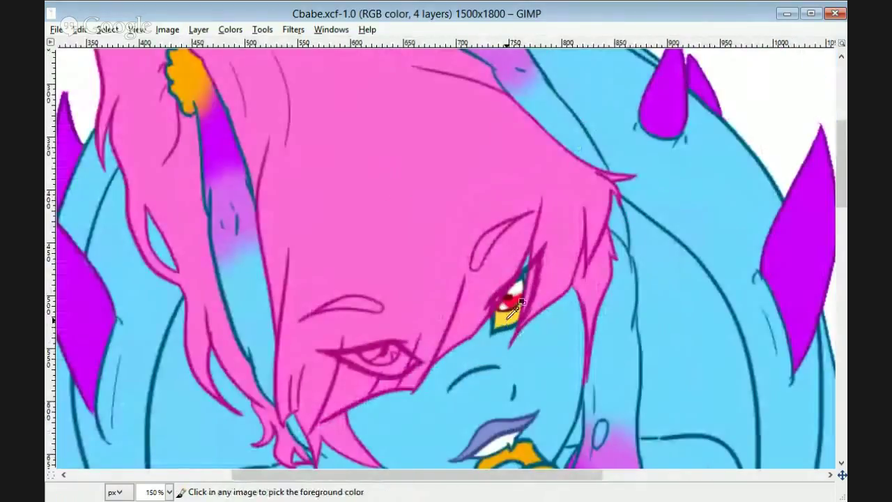
{"action": "scroll", "coordinate": [508, 318], "scroll_direction": "down", "scroll_amount": 2}
{"action": "left_click_drag", "start_coordinate": [839, 170], "coordinate": [838, 286]}
{"action": "scroll", "coordinate": [429, 287], "scroll_direction": "up", "scroll_amount": 5}
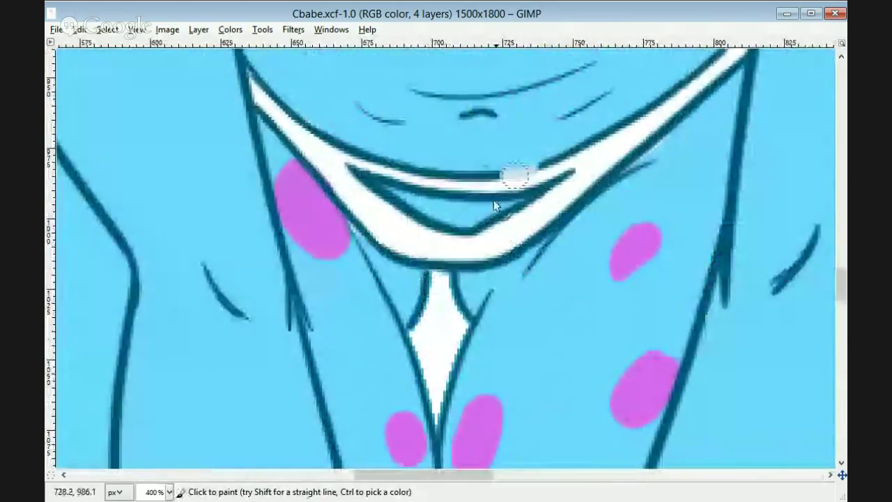
{"action": "left_click_drag", "start_coordinate": [493, 199], "coordinate": [592, 144]}
{"action": "mouse_move", "coordinate": [473, 227]}
{"action": "left_mouse_down"}
{"action": "mouse_move", "coordinate": [564, 167]}
{"action": "mouse_move", "coordinate": [332, 189]}
{"action": "mouse_move", "coordinate": [390, 242]}
{"action": "mouse_move", "coordinate": [283, 106]}
{"action": "left_mouse_up"}
{"action": "mouse_move", "coordinate": [454, 260]}
{"action": "left_mouse_down"}
{"action": "mouse_move", "coordinate": [548, 215]}
{"action": "mouse_move", "coordinate": [706, 95]}
{"action": "left_mouse_up"}
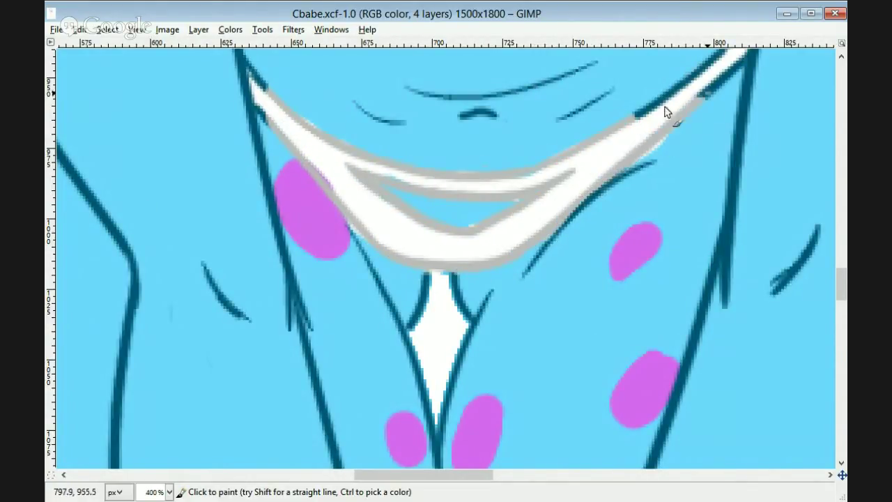
{"action": "left_click_drag", "start_coordinate": [642, 112], "coordinate": [673, 89]}
{"action": "left_click_drag", "start_coordinate": [841, 272], "coordinate": [839, 267]}
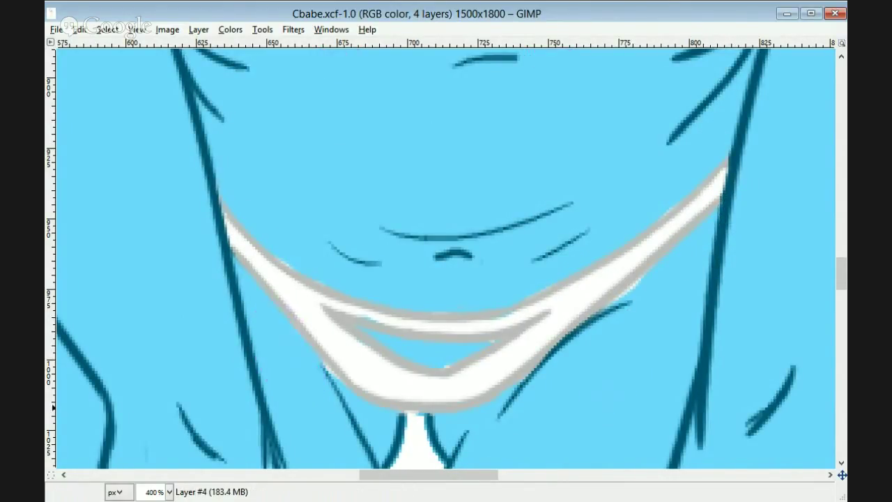
- Erase the stray paint along the underwear's edges and touch up its grey outline
{"action": "key", "text": "shift+e"}
{"action": "left_click_drag", "start_coordinate": [305, 308], "coordinate": [335, 349]}
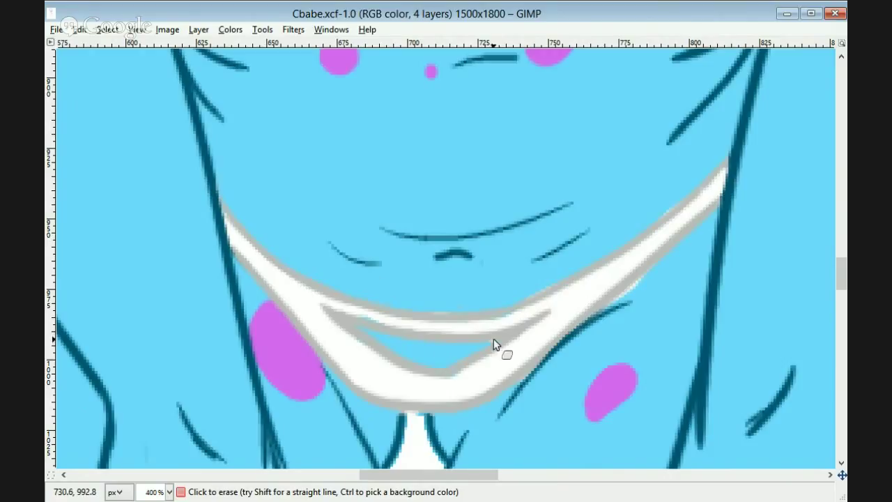
{"action": "key", "text": "p"}
{"action": "left_click", "coordinate": [225, 220]}
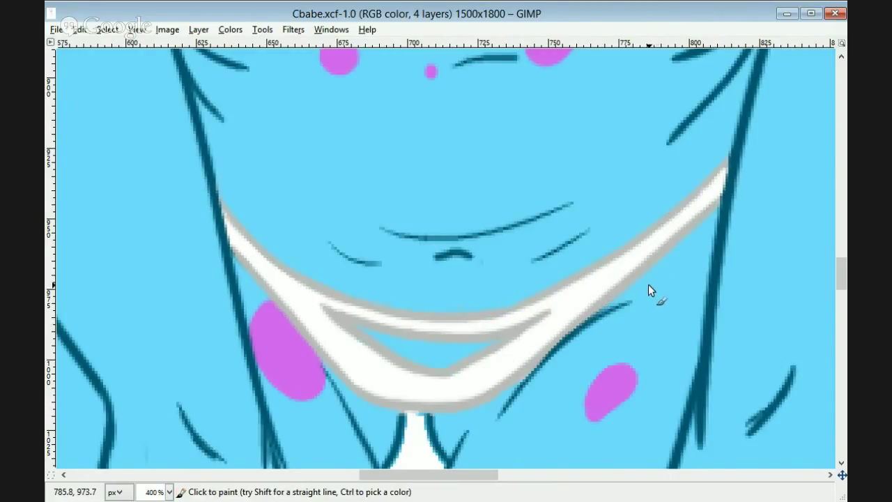
- Recolour the outlines of the lilac sections of the two tendrils over the chest muted dark purple
{"action": "scroll", "coordinate": [421, 429], "scroll_direction": "down", "scroll_amount": 5}
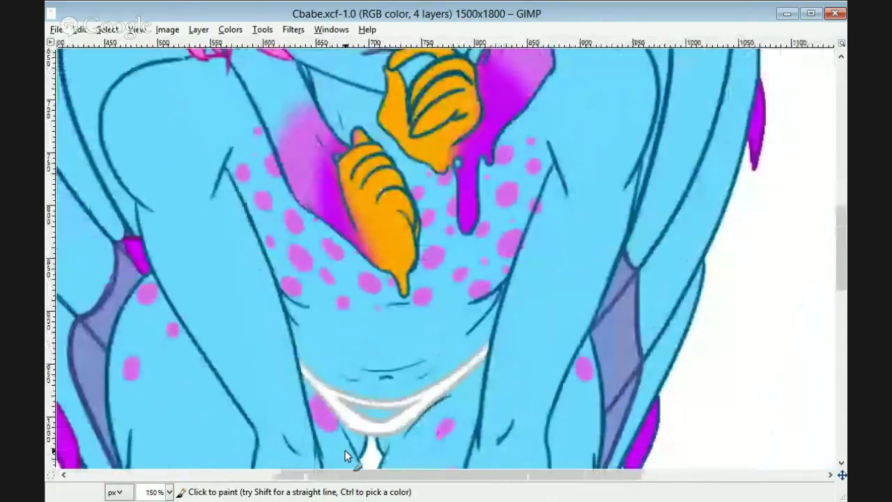
{"action": "mouse_move", "coordinate": [841, 208]}
{"action": "left_mouse_down"}
{"action": "mouse_move", "coordinate": [831, 360]}
{"action": "mouse_move", "coordinate": [829, 176]}
{"action": "mouse_move", "coordinate": [839, 242]}
{"action": "left_mouse_up"}
{"action": "scroll", "coordinate": [446, 260], "scroll_direction": "up", "scroll_amount": 4}
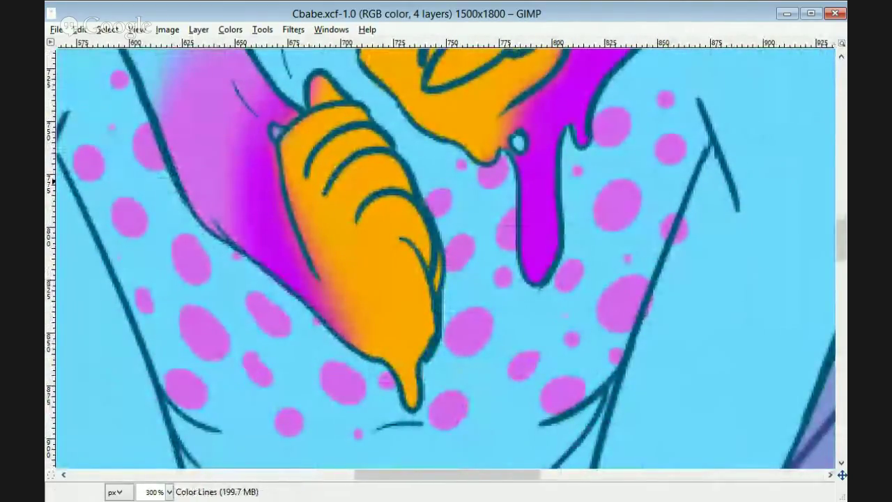
{"action": "mouse_move", "coordinate": [160, 109]}
{"action": "left_mouse_down"}
{"action": "mouse_move", "coordinate": [247, 249]}
{"action": "mouse_move", "coordinate": [377, 361]}
{"action": "left_mouse_up"}
{"action": "left_click_drag", "start_coordinate": [839, 245], "coordinate": [840, 221]}
{"action": "left_click_drag", "start_coordinate": [227, 198], "coordinate": [293, 300]}
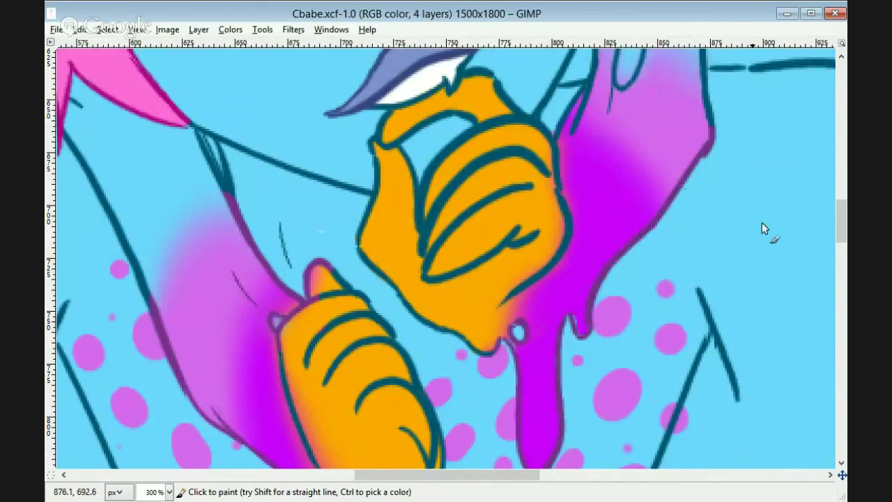
{"action": "scroll", "coordinate": [761, 223], "scroll_direction": "up", "scroll_amount": 3}
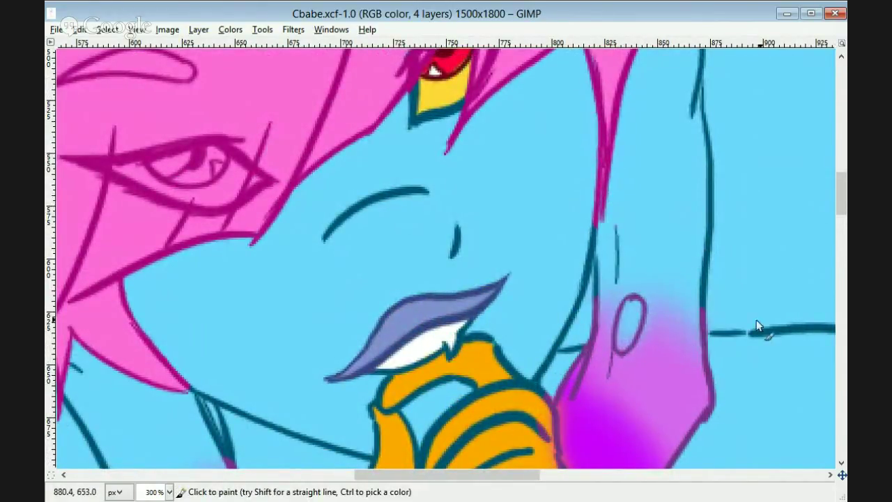
{"action": "scroll", "coordinate": [756, 326], "scroll_direction": "down", "scroll_amount": 3}
- Recolour the lines along the chest tendrils' bright purple sections, up to the orange tips, dark purple
{"action": "key", "text": "1"}
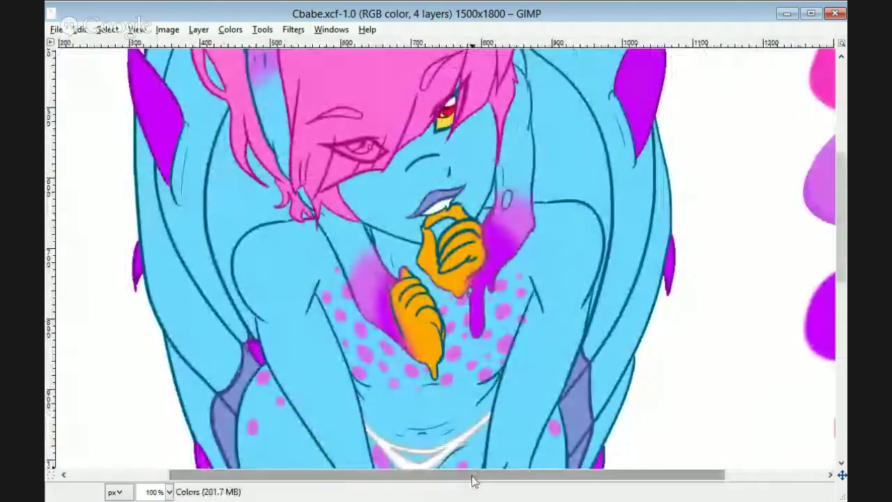
{"action": "scroll", "coordinate": [474, 481], "scroll_direction": "right", "scroll_amount": 2}
{"action": "key", "text": "plus"}
{"action": "key", "text": "plus"}
{"action": "key", "text": "plus"}
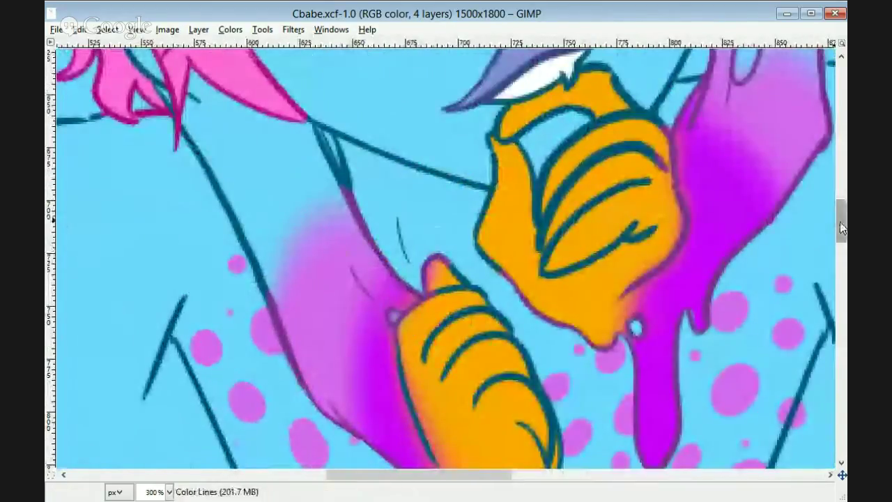
{"action": "scroll", "coordinate": [818, 277], "scroll_direction": "down", "scroll_amount": 3}
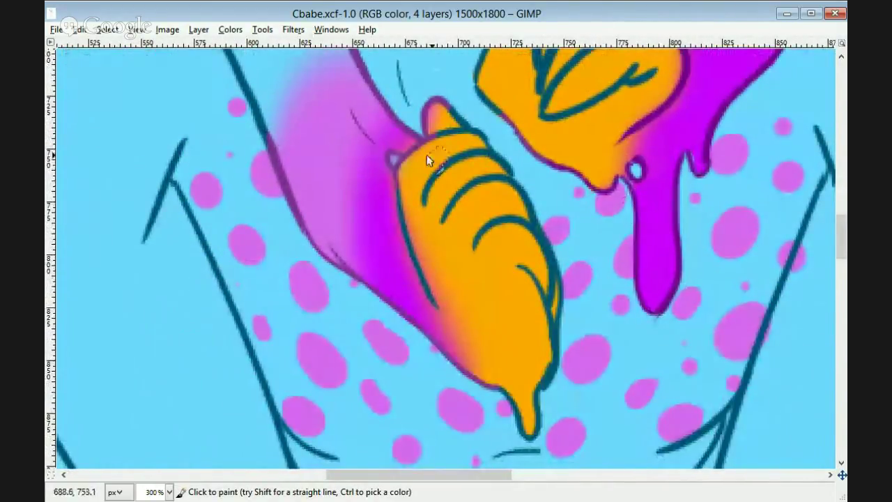
{"action": "left_click_drag", "start_coordinate": [402, 299], "coordinate": [550, 268]}
{"action": "left_click_drag", "start_coordinate": [461, 159], "coordinate": [485, 144]}
- Sample a new line colour and recolour the purple sections' outlines on the head tendril at the hair's left side
{"action": "left_click_drag", "start_coordinate": [842, 249], "coordinate": [842, 226]}
{"action": "left_click_drag", "start_coordinate": [502, 478], "coordinate": [816, 478]}
{"action": "left_click_drag", "start_coordinate": [841, 219], "coordinate": [842, 312]}
{"action": "key", "text": "o"}
{"action": "left_click_drag", "start_coordinate": [660, 476], "coordinate": [374, 476]}
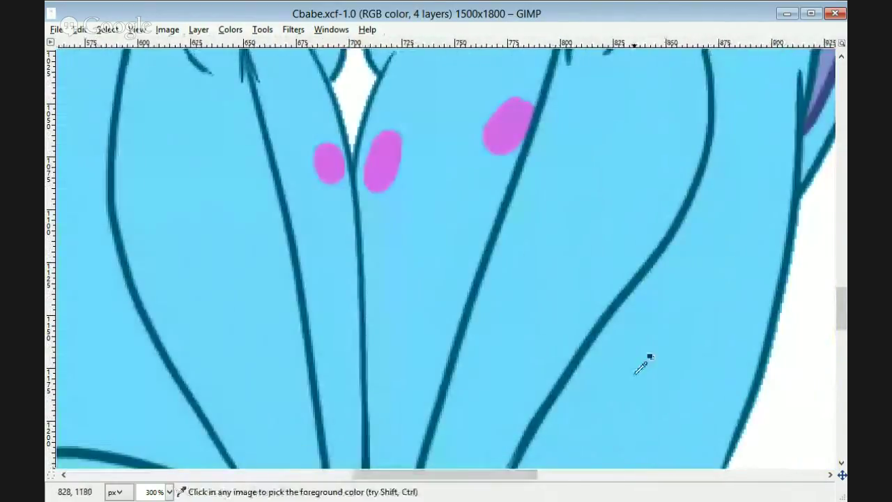
{"action": "left_click_drag", "start_coordinate": [842, 309], "coordinate": [841, 139]}
{"action": "key", "text": "p"}
{"action": "key", "text": "minus"}
{"action": "key", "text": "minus"}
{"action": "key", "text": "minus"}
{"action": "left_click_drag", "start_coordinate": [424, 475], "coordinate": [373, 475]}
{"action": "key", "text": "plus"}
{"action": "key", "text": "plus"}
{"action": "key", "text": "plus"}
{"action": "mouse_move", "coordinate": [228, 216]}
{"action": "left_mouse_down"}
{"action": "mouse_move", "coordinate": [271, 359]}
{"action": "mouse_move", "coordinate": [270, 310]}
{"action": "left_mouse_up"}
{"action": "mouse_move", "coordinate": [313, 317]}
{"action": "left_mouse_down"}
{"action": "mouse_move", "coordinate": [297, 221]}
{"action": "mouse_move", "coordinate": [215, 150]}
{"action": "left_mouse_up"}
- Recolour the outlines of the lilac and purple sections of the tendril behind the hair's upper right dark purple
{"action": "left_click_drag", "start_coordinate": [357, 475], "coordinate": [487, 475]}
{"action": "left_click_drag", "start_coordinate": [841, 148], "coordinate": [842, 122]}
{"action": "left_click_drag", "start_coordinate": [243, 298], "coordinate": [281, 335]}
{"action": "left_click_drag", "start_coordinate": [329, 287], "coordinate": [234, 195]}
{"action": "left_click_drag", "start_coordinate": [241, 296], "coordinate": [115, 227]}
{"action": "left_click_drag", "start_coordinate": [479, 478], "coordinate": [381, 478]}
{"action": "left_click_drag", "start_coordinate": [841, 121], "coordinate": [841, 109]}
{"action": "left_click_drag", "start_coordinate": [333, 258], "coordinate": [528, 345]}
{"action": "mouse_move", "coordinate": [331, 161]}
{"action": "left_mouse_down"}
{"action": "mouse_move", "coordinate": [481, 220]}
{"action": "mouse_move", "coordinate": [632, 314]}
{"action": "mouse_move", "coordinate": [641, 302]}
{"action": "mouse_move", "coordinate": [440, 200]}
{"action": "left_mouse_up"}
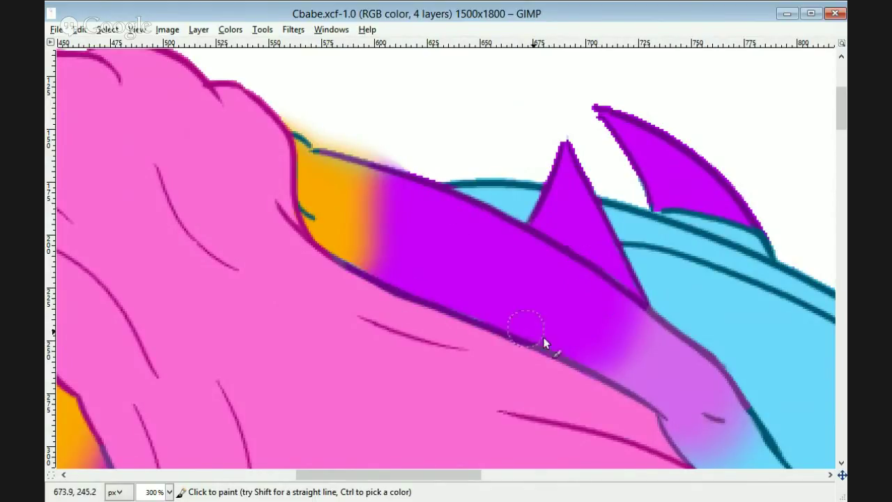
- Recolour the outline along the purple section of the tendril at the hair's left side, up to its orange tip, dark purple
{"action": "scroll", "coordinate": [816, 149], "scroll_direction": "left", "scroll_amount": 4}
{"action": "scroll", "coordinate": [344, 209], "scroll_direction": "down", "scroll_amount": 5}
{"action": "left_click_drag", "start_coordinate": [286, 342], "coordinate": [267, 182]}
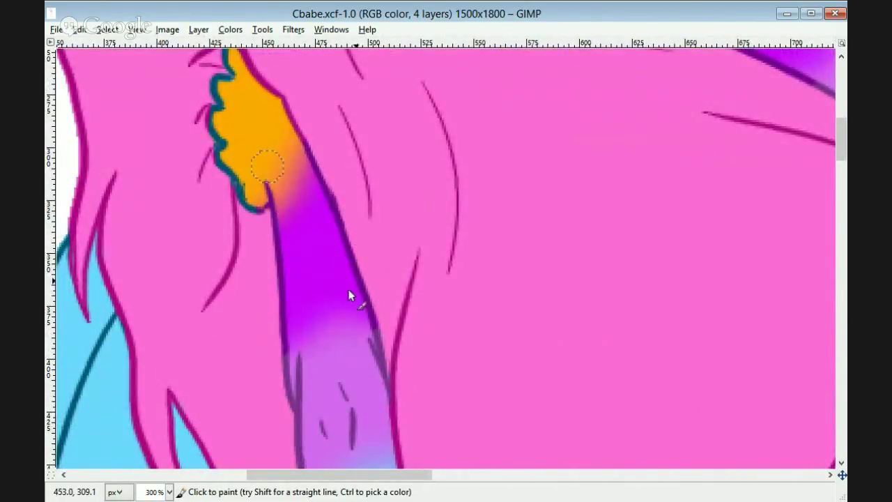
- Sample a new line colour and recolour the outline and ridges of the lower chest tendril's orange tip brown
{"action": "left_click_drag", "start_coordinate": [411, 478], "coordinate": [808, 480]}
{"action": "left_click_drag", "start_coordinate": [842, 143], "coordinate": [843, 316]}
{"action": "key", "text": "o"}
{"action": "left_click_drag", "start_coordinate": [731, 475], "coordinate": [460, 475]}
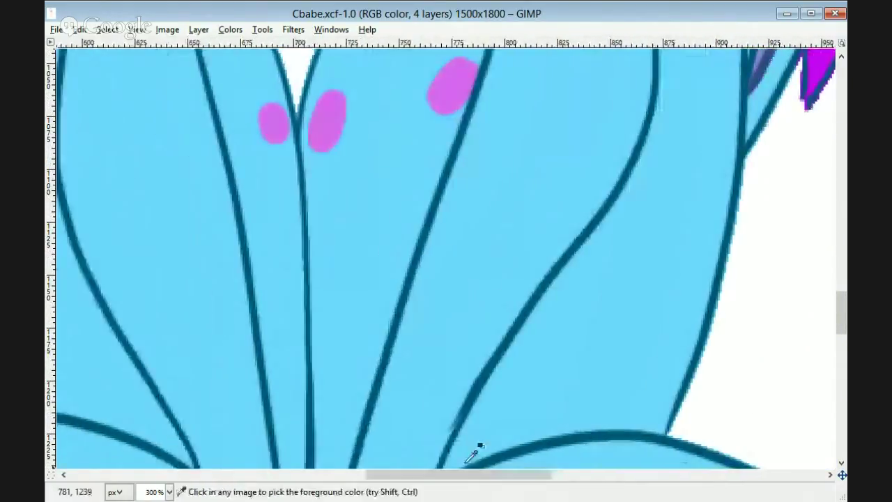
{"action": "left_click_drag", "start_coordinate": [841, 313], "coordinate": [841, 237]}
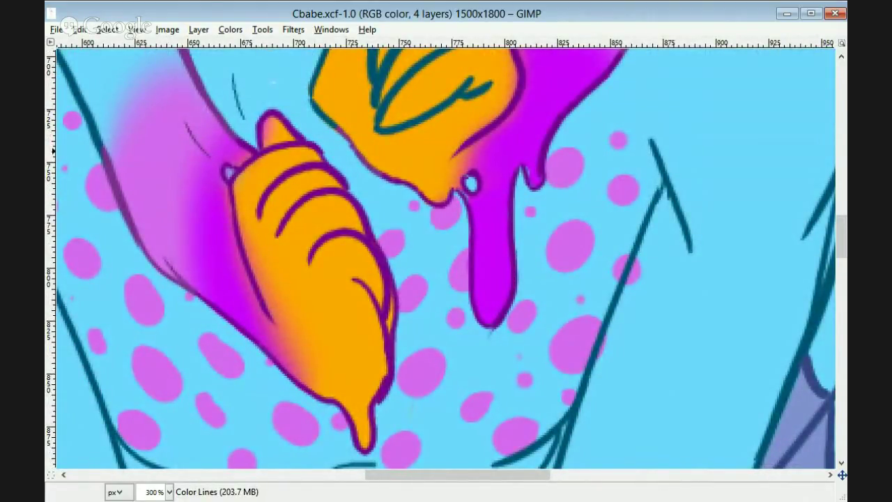
{"action": "left_click_drag", "start_coordinate": [271, 320], "coordinate": [238, 238]}
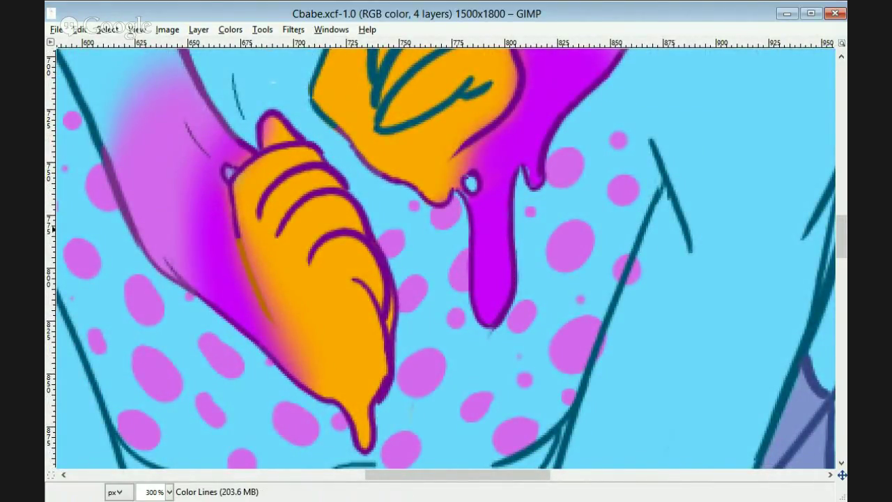
{"action": "left_click_drag", "start_coordinate": [271, 319], "coordinate": [231, 236]}
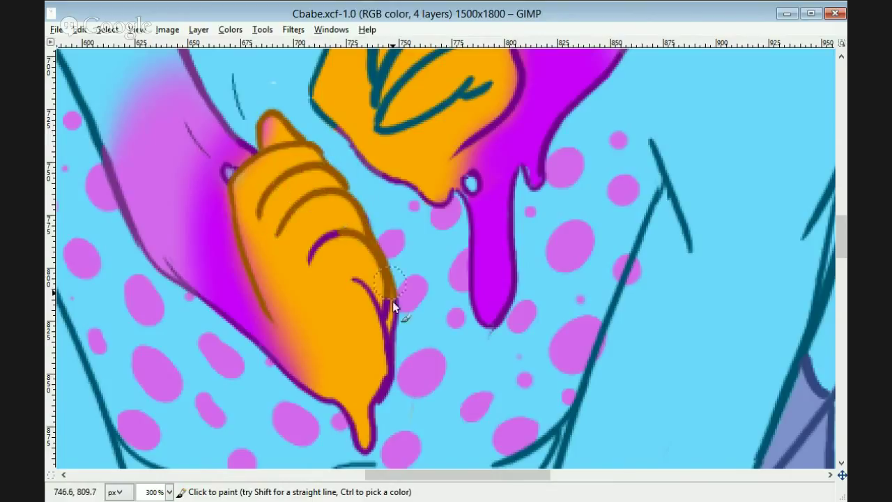
- Recolour the outlines and ridges of the orange tendril tip beside the mouth brown
{"action": "scroll", "coordinate": [760, 230], "scroll_direction": "up", "scroll_amount": 5}
{"action": "mouse_move", "coordinate": [493, 293]}
{"action": "left_mouse_down"}
{"action": "mouse_move", "coordinate": [511, 195]}
{"action": "mouse_move", "coordinate": [400, 230]}
{"action": "mouse_move", "coordinate": [480, 225]}
{"action": "mouse_move", "coordinate": [388, 293]}
{"action": "mouse_move", "coordinate": [315, 281]}
{"action": "mouse_move", "coordinate": [352, 188]}
{"action": "mouse_move", "coordinate": [456, 155]}
{"action": "mouse_move", "coordinate": [493, 172]}
{"action": "left_mouse_up"}
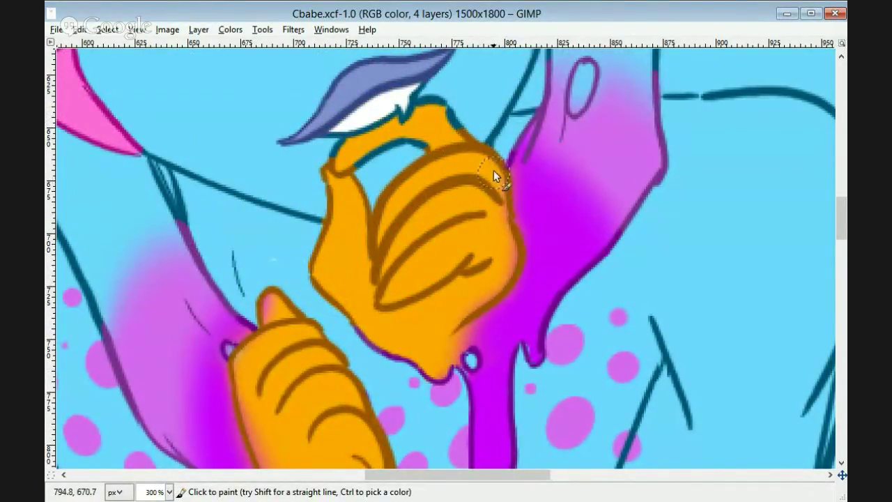
{"action": "mouse_move", "coordinate": [425, 134]}
{"action": "left_mouse_down"}
{"action": "mouse_move", "coordinate": [342, 162]}
{"action": "mouse_move", "coordinate": [418, 297]}
{"action": "mouse_move", "coordinate": [349, 314]}
{"action": "mouse_move", "coordinate": [442, 383]}
{"action": "left_mouse_up"}
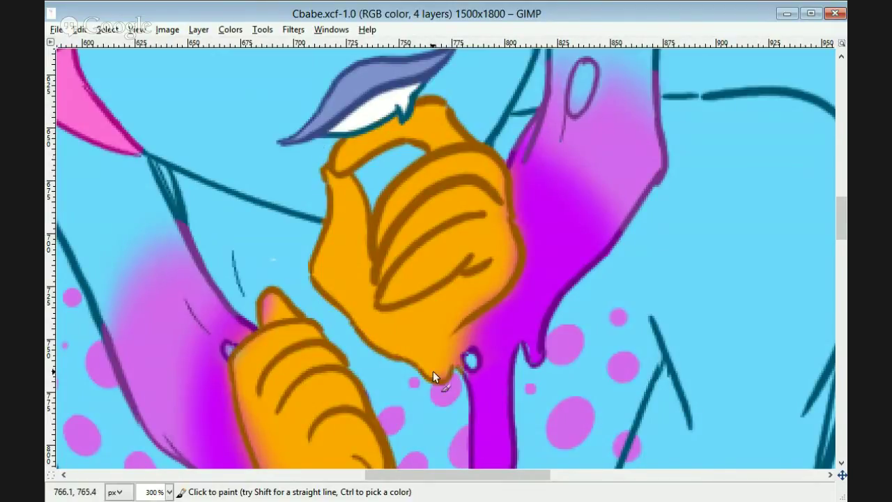
- Recolour the scalloped outline of the orange tip on the tendril at the hair's left side brown
{"action": "scroll", "coordinate": [433, 375], "scroll_direction": "down", "scroll_amount": 3}
{"action": "scroll", "coordinate": [425, 351], "scroll_direction": "up", "scroll_amount": 3}
{"action": "scroll", "coordinate": [269, 149], "scroll_direction": "left", "scroll_amount": 2}
{"action": "scroll", "coordinate": [334, 147], "scroll_direction": "up", "scroll_amount": 3}
{"action": "scroll", "coordinate": [830, 218], "scroll_direction": "up", "scroll_amount": 4}
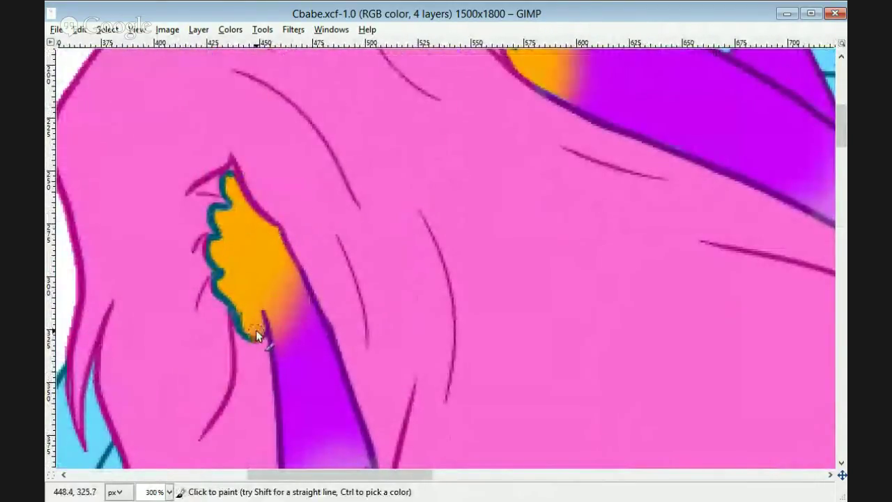
{"action": "mouse_move", "coordinate": [258, 341]}
{"action": "left_mouse_down"}
{"action": "mouse_move", "coordinate": [220, 265]}
{"action": "mouse_move", "coordinate": [215, 217]}
{"action": "mouse_move", "coordinate": [224, 183]}
{"action": "left_mouse_up"}
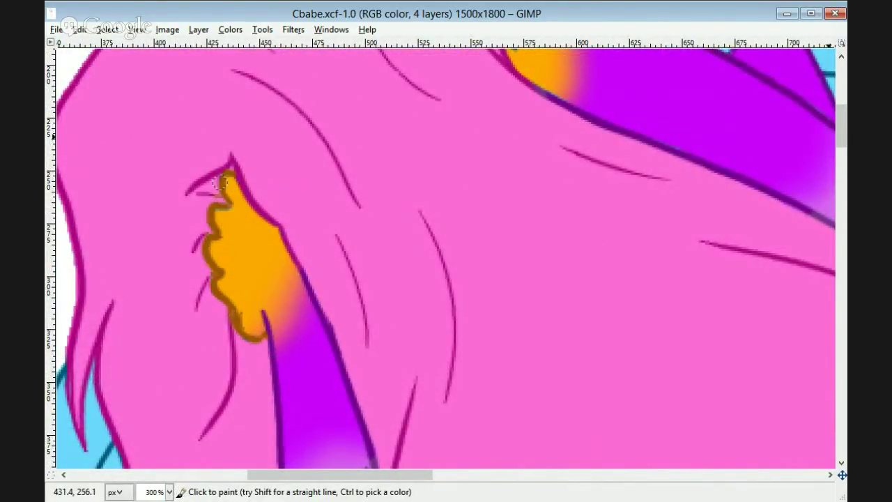
{"action": "scroll", "coordinate": [220, 183], "scroll_direction": "up", "scroll_amount": 3}
- Sample a new line colour and recolour the outlines of the pink pointed shapes between the legs dark red
{"action": "scroll", "coordinate": [516, 307], "scroll_direction": "down", "scroll_amount": 6}
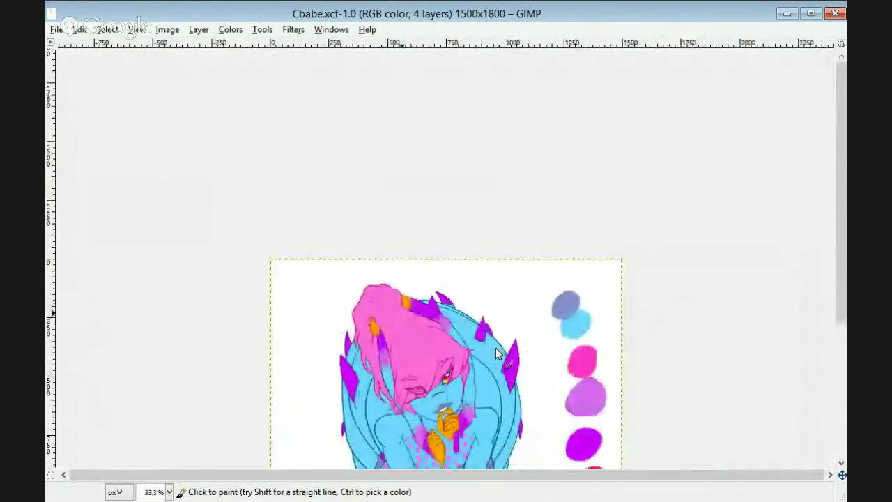
{"action": "scroll", "coordinate": [497, 353], "scroll_direction": "up", "scroll_amount": 2}
{"action": "left_click_drag", "start_coordinate": [840, 125], "coordinate": [837, 255]}
{"action": "scroll", "coordinate": [838, 260], "scroll_direction": "down", "scroll_amount": 2}
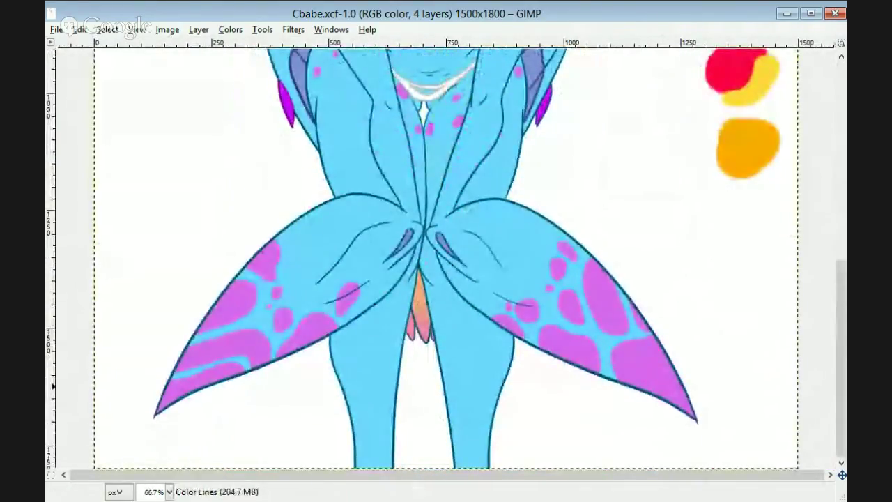
{"action": "scroll", "coordinate": [423, 351], "scroll_direction": "up", "scroll_amount": 5}
{"action": "scroll", "coordinate": [838, 348], "scroll_direction": "down", "scroll_amount": 4}
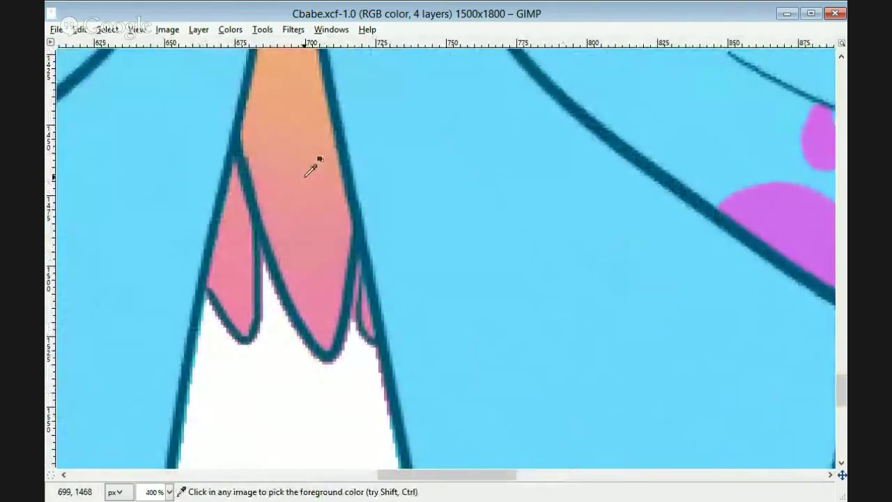
{"action": "mouse_move", "coordinate": [265, 235]}
{"action": "left_mouse_down"}
{"action": "mouse_move", "coordinate": [275, 271]}
{"action": "mouse_move", "coordinate": [348, 326]}
{"action": "mouse_move", "coordinate": [365, 326]}
{"action": "left_mouse_up"}
{"action": "left_click_drag", "start_coordinate": [250, 215], "coordinate": [245, 290]}
{"action": "scroll", "coordinate": [300, 316], "scroll_direction": "down", "scroll_amount": 6}
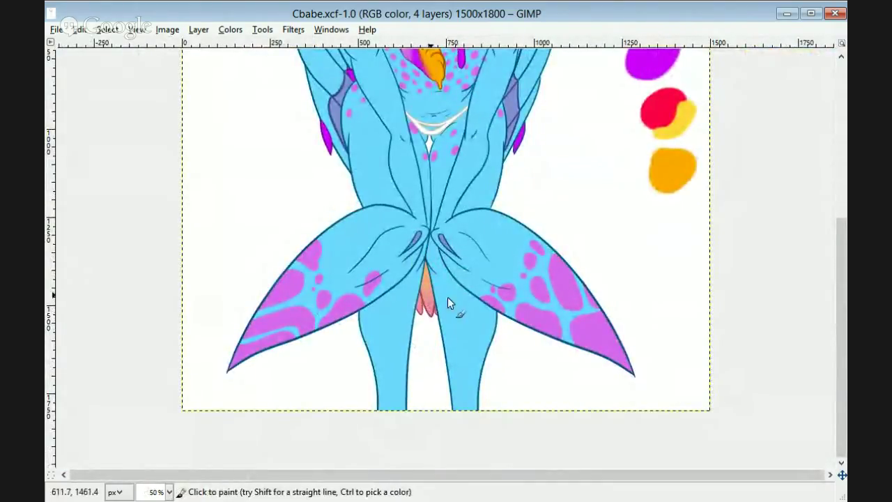
- Recolour the left fin's outlines and crease dark purple wherever they cross the lilac patches, down to the fin's tip
{"action": "scroll", "coordinate": [447, 302], "scroll_direction": "up", "scroll_amount": 5}
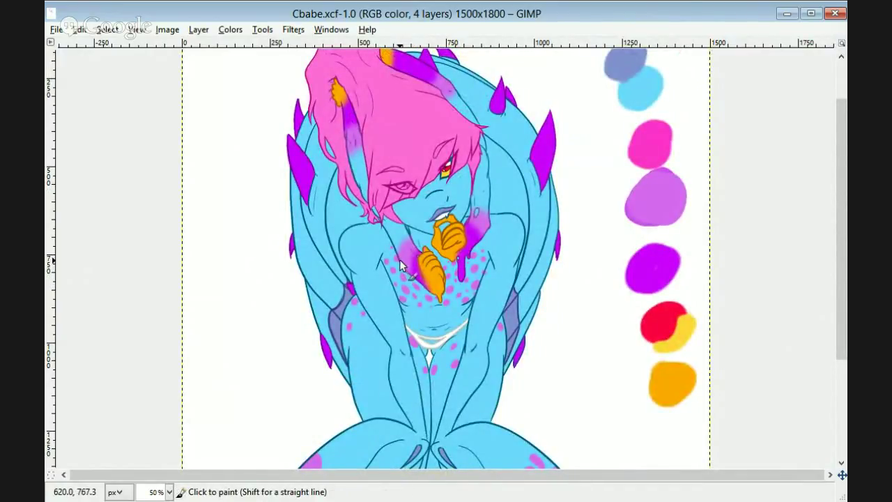
{"action": "scroll", "coordinate": [843, 230], "scroll_direction": "down", "scroll_amount": 3}
{"action": "scroll", "coordinate": [319, 400], "scroll_direction": "up", "scroll_amount": 4}
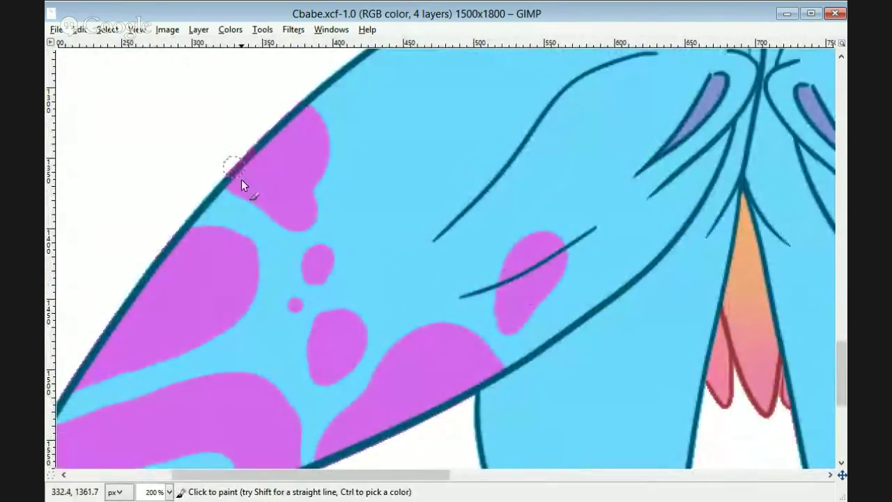
{"action": "left_click_drag", "start_coordinate": [186, 229], "coordinate": [83, 355]}
{"action": "left_click_drag", "start_coordinate": [404, 475], "coordinate": [350, 475]}
{"action": "left_click_drag", "start_coordinate": [841, 379], "coordinate": [842, 397]}
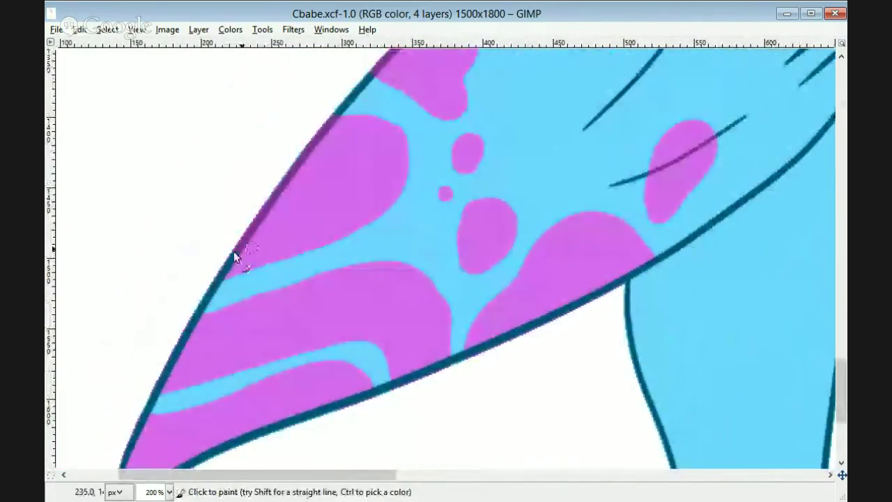
{"action": "left_click_drag", "start_coordinate": [234, 253], "coordinate": [215, 283]}
{"action": "left_click_drag", "start_coordinate": [653, 262], "coordinate": [564, 305]}
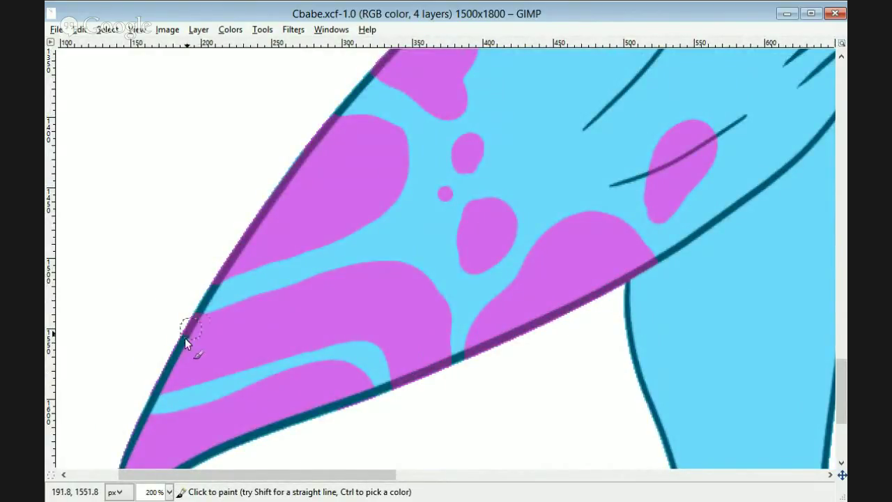
{"action": "scroll", "coordinate": [152, 273], "scroll_direction": "down", "scroll_amount": 3}
{"action": "left_click_drag", "start_coordinate": [151, 270], "coordinate": [380, 179]}
- Recolour the right fin's outlines dark purple wherever they border the lilac patches, from the tip up both edges
{"action": "left_click_drag", "start_coordinate": [327, 475], "coordinate": [705, 475]}
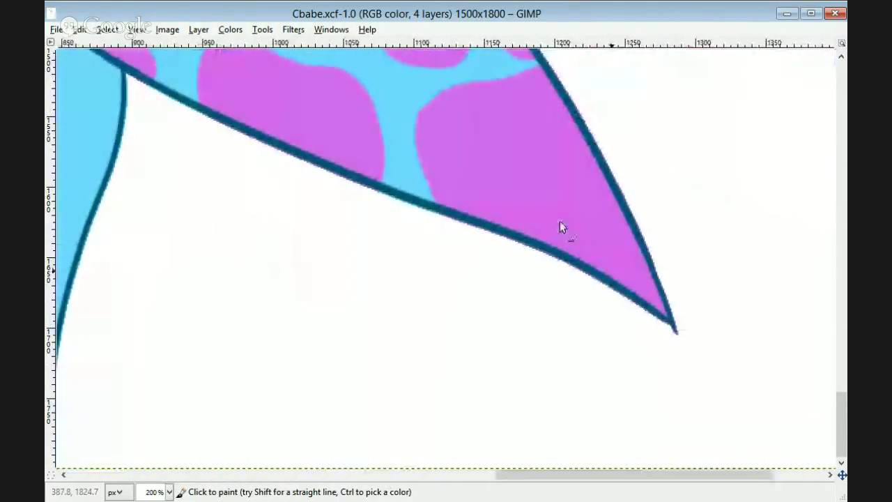
{"action": "mouse_move", "coordinate": [440, 209]}
{"action": "left_mouse_down"}
{"action": "mouse_move", "coordinate": [677, 329]}
{"action": "mouse_move", "coordinate": [559, 75]}
{"action": "left_mouse_up"}
{"action": "left_click_drag", "start_coordinate": [841, 409], "coordinate": [841, 369]}
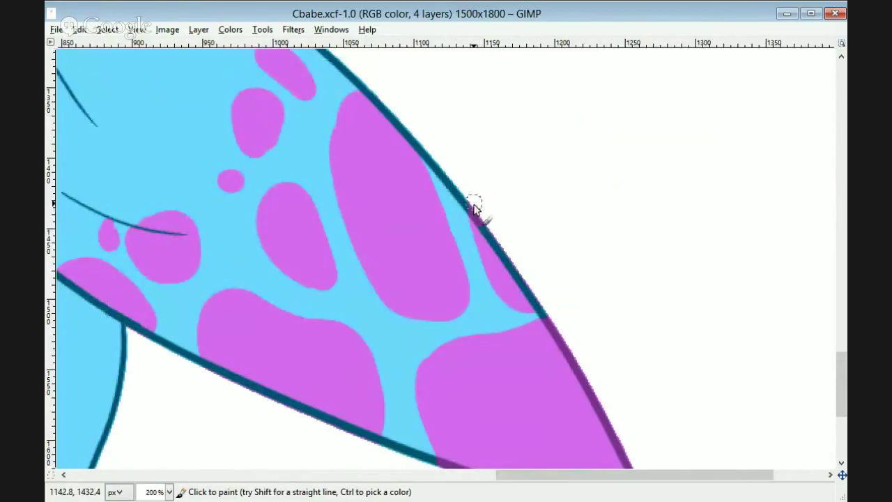
{"action": "left_click_drag", "start_coordinate": [474, 208], "coordinate": [538, 300]}
{"action": "left_click_drag", "start_coordinate": [211, 363], "coordinate": [367, 433]}
{"action": "left_click_drag", "start_coordinate": [63, 278], "coordinate": [151, 334]}
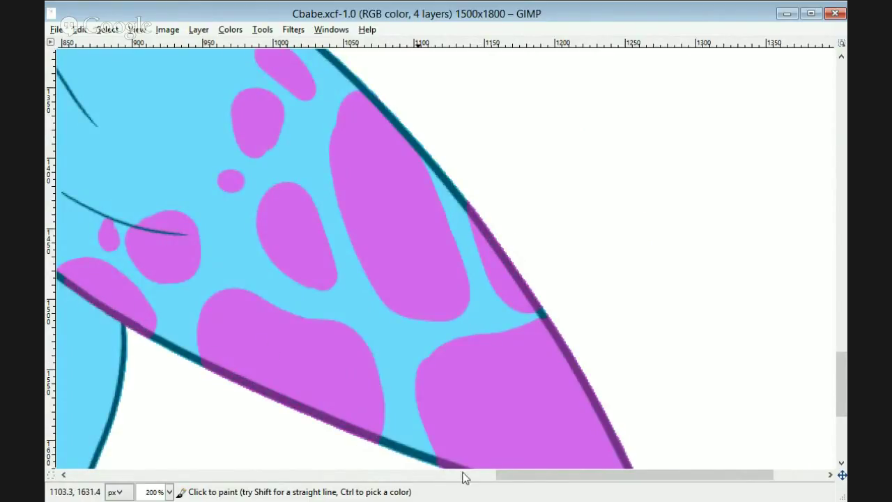
{"action": "left_click_drag", "start_coordinate": [503, 475], "coordinate": [441, 475]}
{"action": "scroll", "coordinate": [550, 242], "scroll_direction": "up", "scroll_amount": 2}
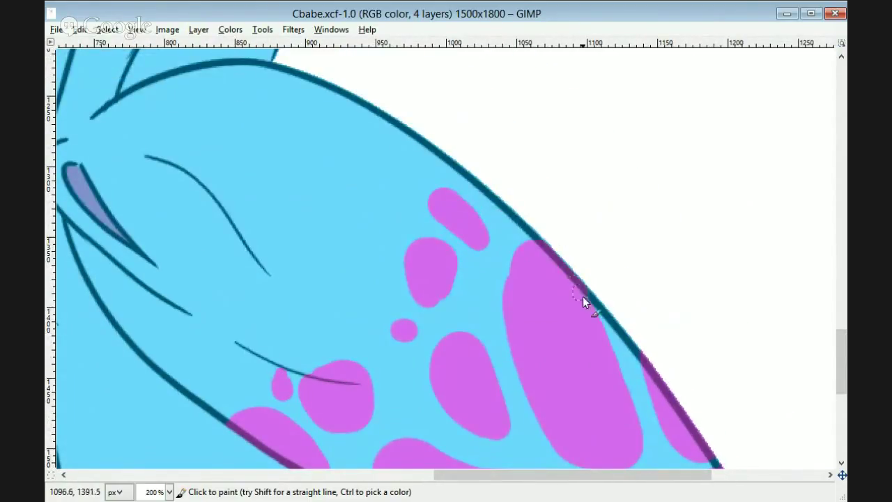
- Select the white background around the figure, adding the white gaps between the thighs and between the lower legs
{"action": "left_click_drag", "start_coordinate": [546, 475], "coordinate": [412, 472]}
{"action": "mouse_move", "coordinate": [841, 356]}
{"action": "left_mouse_down"}
{"action": "mouse_move", "coordinate": [841, 268]}
{"action": "mouse_move", "coordinate": [840, 362]}
{"action": "left_mouse_up"}
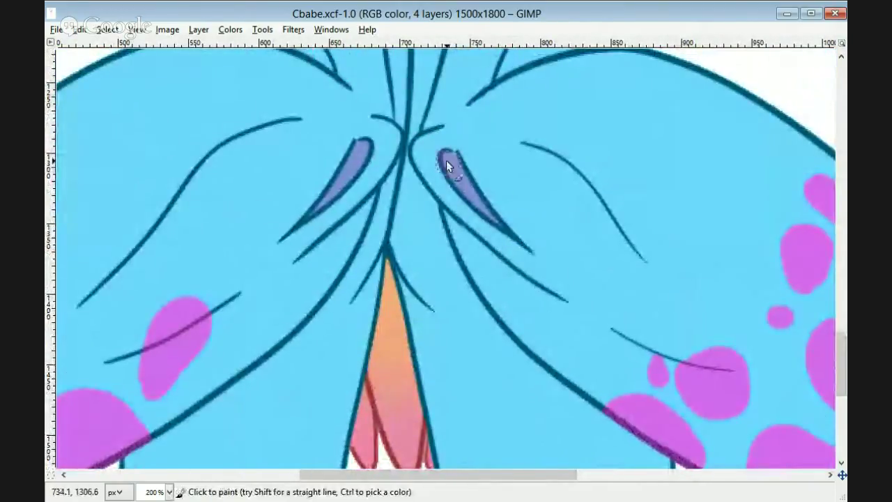
{"action": "key", "text": "shift+ctrl+j"}
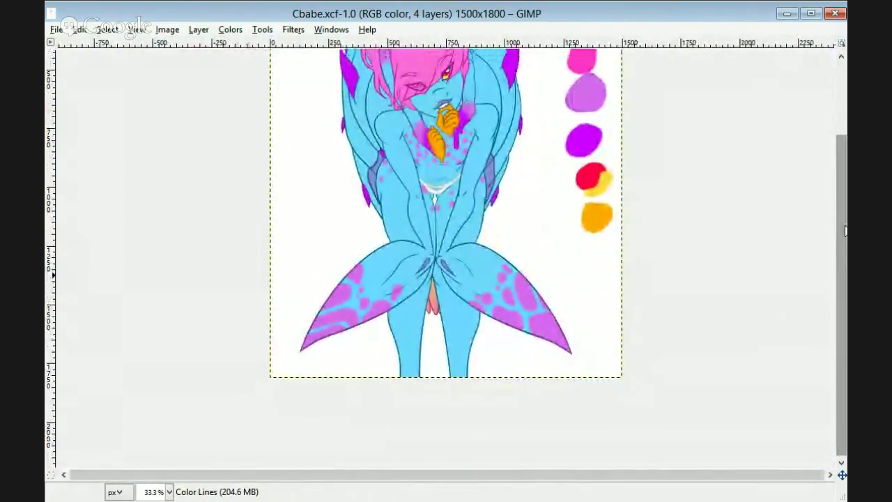
{"action": "key", "text": "r"}
{"action": "left_click", "coordinate": [563, 129]}
{"action": "left_click", "coordinate": [435, 290], "text": "shift"}
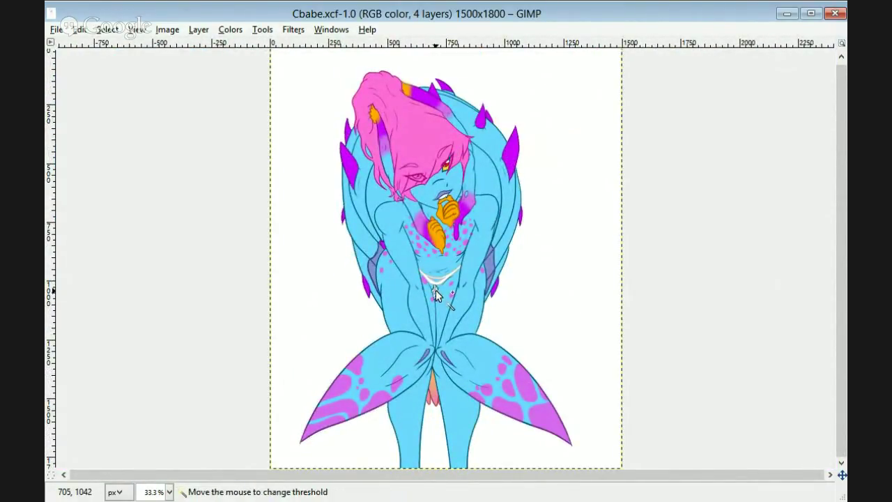
{"action": "left_click", "coordinate": [434, 433], "text": "shift"}
- Check the recoloured outlines on the head tendrils and the lower body, and save the image
{"action": "key", "text": "2"}
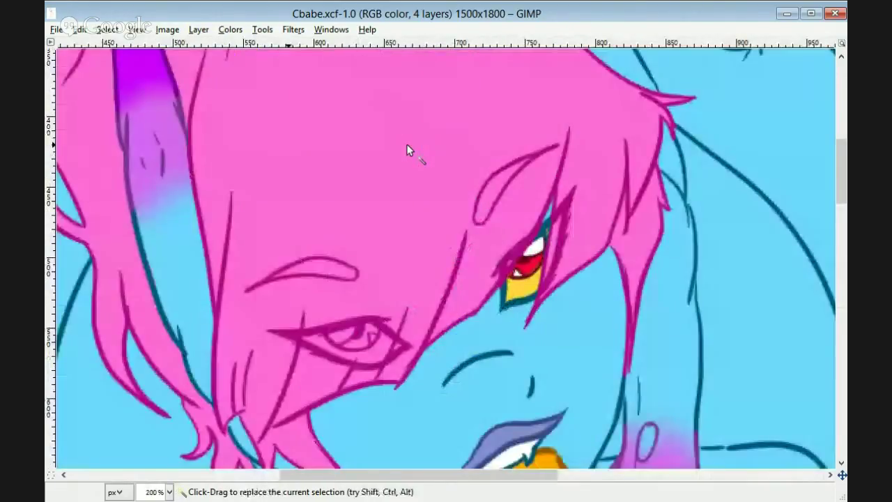
{"action": "left_click_drag", "start_coordinate": [840, 178], "coordinate": [841, 122]}
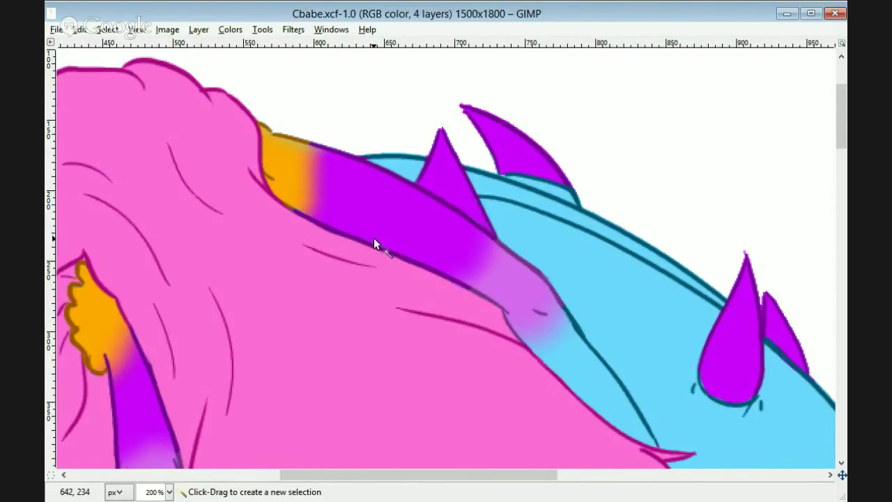
{"action": "key", "text": "shift+2"}
{"action": "left_click_drag", "start_coordinate": [841, 191], "coordinate": [813, 332]}
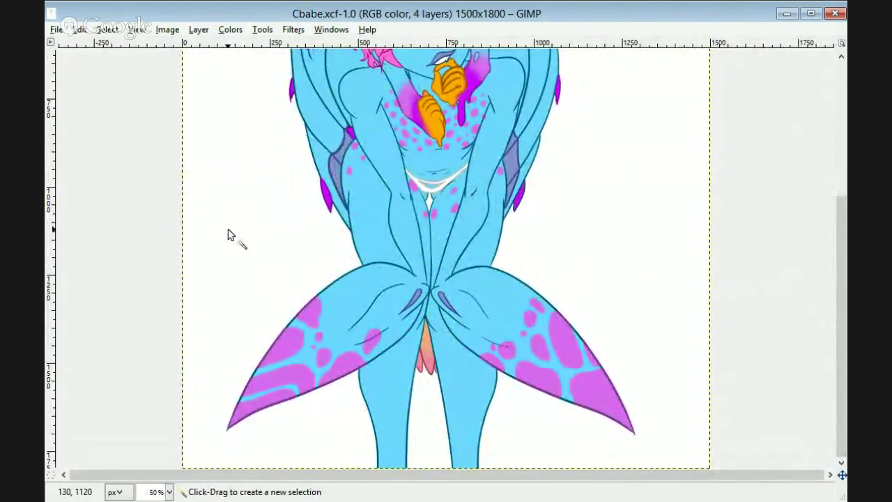
{"action": "key", "text": "ctrl+s"}
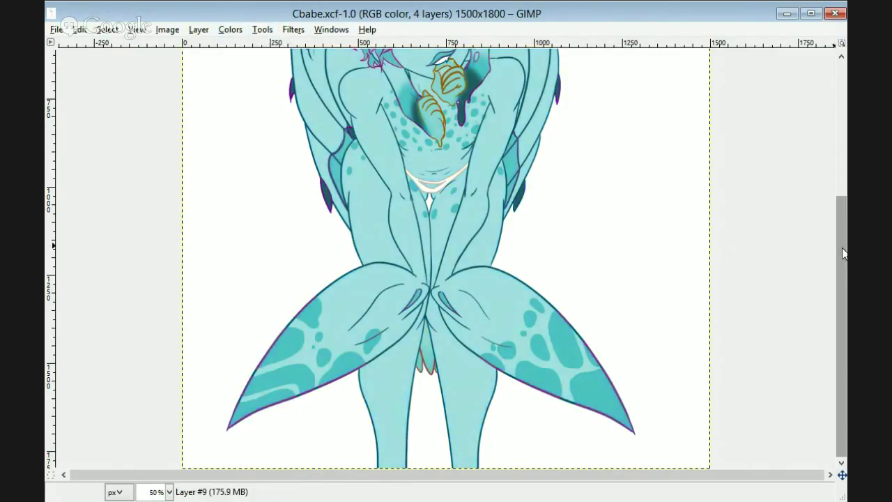
- Undo the last change to the tint layer over the figure and apply a colour adjustment to it
{"action": "left_click_drag", "start_coordinate": [842, 248], "coordinate": [826, 94]}
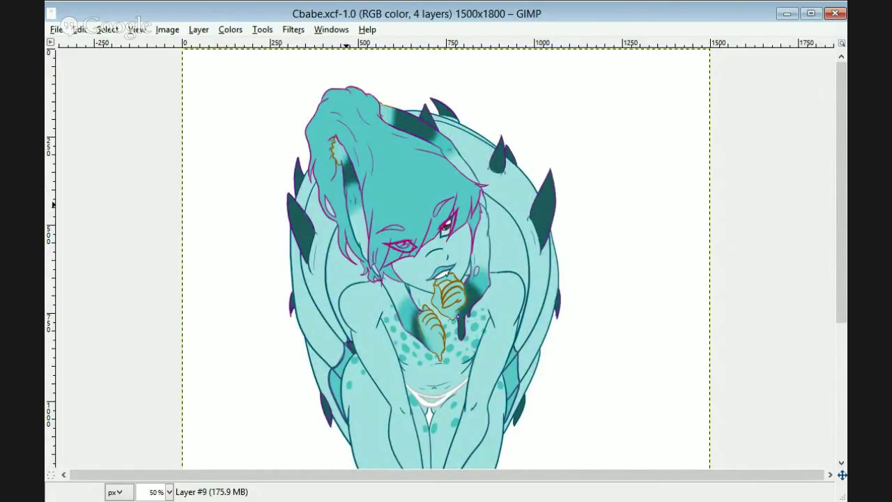
{"action": "key", "text": "ctrl+z"}
{"action": "left_click", "coordinate": [230, 30]}
{"action": "left_click", "coordinate": [299, 140]}
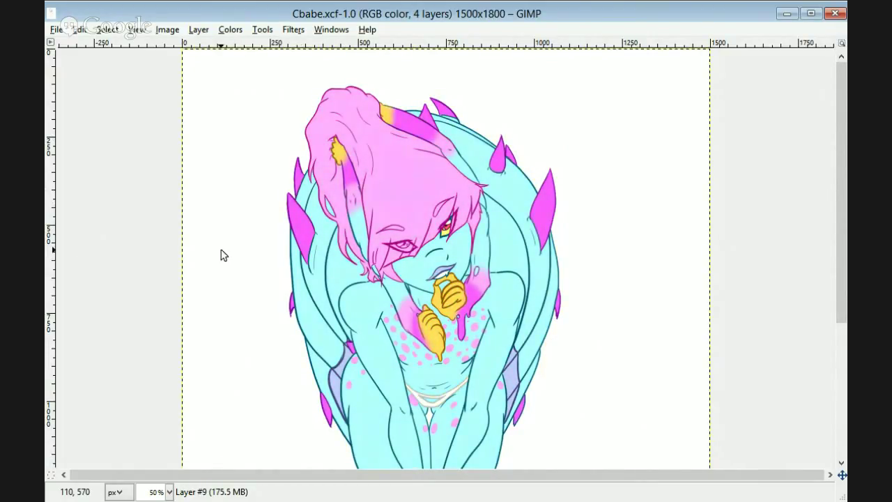
- Erase the shadow layer over the face and lips, leaving shadows under the hair, below the nose and along the cheek
{"action": "left_click", "coordinate": [170, 492]}
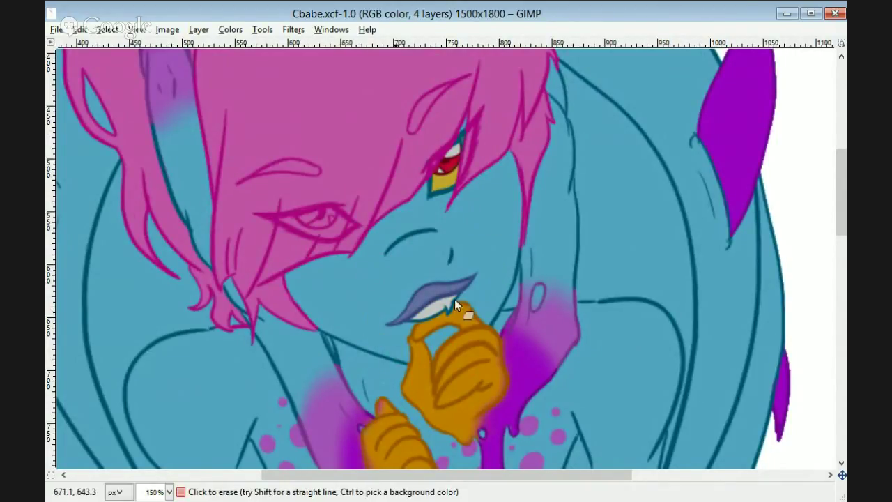
{"action": "left_click_drag", "start_coordinate": [416, 300], "coordinate": [496, 250]}
{"action": "mouse_move", "coordinate": [511, 159]}
{"action": "left_mouse_down"}
{"action": "mouse_move", "coordinate": [473, 196]}
{"action": "mouse_move", "coordinate": [509, 168]}
{"action": "mouse_move", "coordinate": [510, 182]}
{"action": "mouse_move", "coordinate": [447, 240]}
{"action": "left_mouse_up"}
{"action": "key", "text": "ctrl+z"}
{"action": "mouse_move", "coordinate": [432, 194]}
{"action": "left_mouse_down"}
{"action": "mouse_move", "coordinate": [365, 278]}
{"action": "mouse_move", "coordinate": [328, 274]}
{"action": "mouse_move", "coordinate": [322, 300]}
{"action": "mouse_move", "coordinate": [428, 237]}
{"action": "left_mouse_up"}
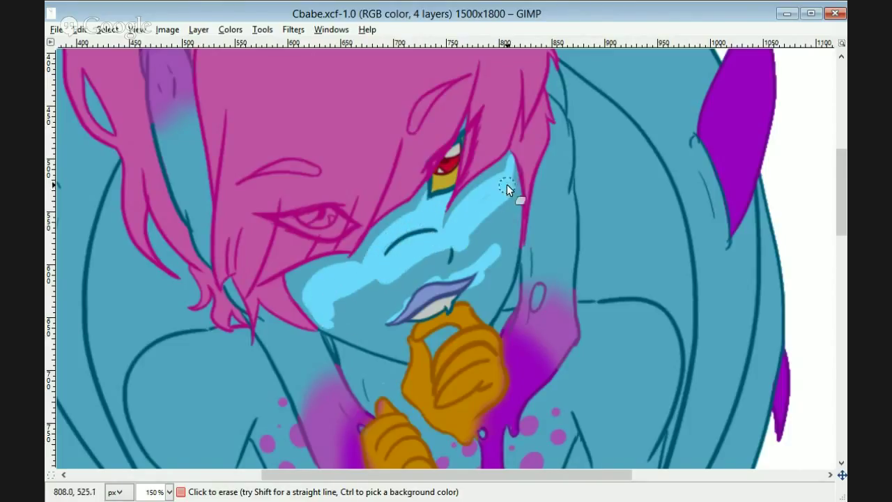
{"action": "mouse_move", "coordinate": [506, 184]}
{"action": "left_mouse_down"}
{"action": "mouse_move", "coordinate": [483, 205]}
{"action": "mouse_move", "coordinate": [500, 262]}
{"action": "mouse_move", "coordinate": [490, 241]}
{"action": "mouse_move", "coordinate": [404, 263]}
{"action": "mouse_move", "coordinate": [442, 277]}
{"action": "mouse_move", "coordinate": [338, 314]}
{"action": "mouse_move", "coordinate": [347, 329]}
{"action": "mouse_move", "coordinate": [384, 320]}
{"action": "mouse_move", "coordinate": [332, 321]}
{"action": "mouse_move", "coordinate": [357, 339]}
{"action": "mouse_move", "coordinate": [438, 330]}
{"action": "mouse_move", "coordinate": [420, 361]}
{"action": "left_mouse_up"}
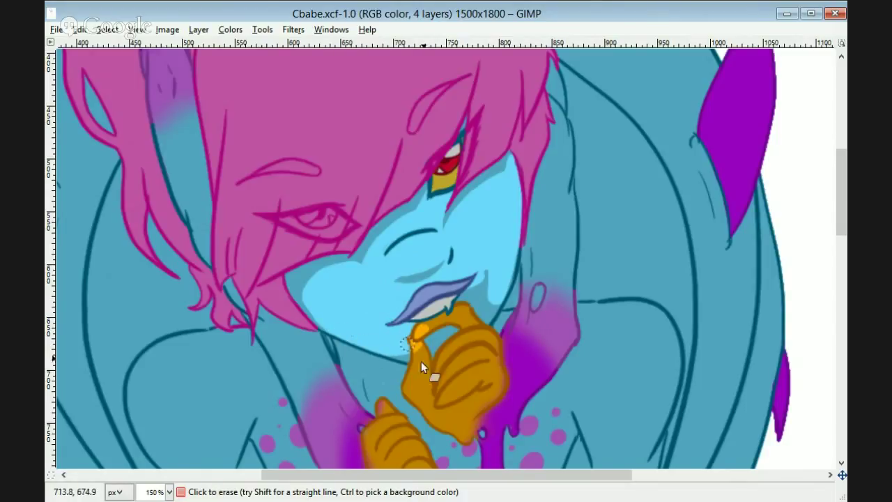
- Erase the shadow layer over the teeth and the orange tendril tip beside the mouth
{"action": "mouse_move", "coordinate": [451, 319]}
{"action": "left_mouse_down"}
{"action": "mouse_move", "coordinate": [425, 316]}
{"action": "mouse_move", "coordinate": [474, 295]}
{"action": "mouse_move", "coordinate": [460, 322]}
{"action": "left_mouse_up"}
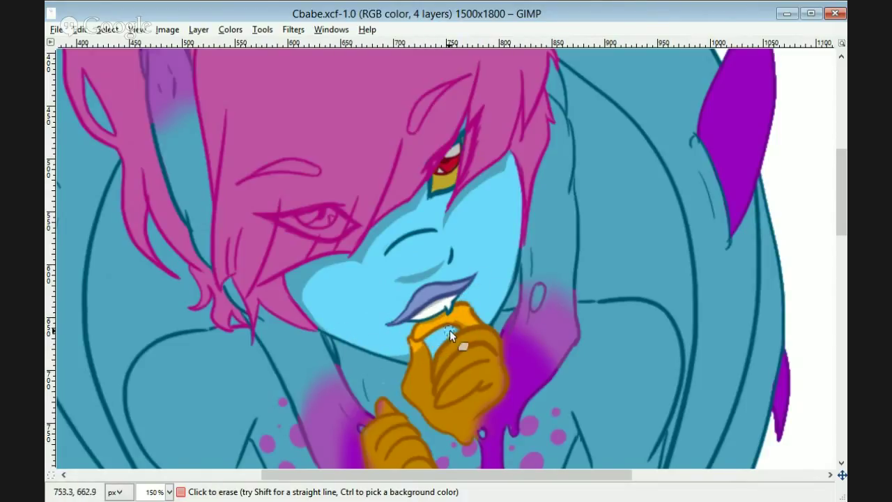
{"action": "left_click_drag", "start_coordinate": [421, 350], "coordinate": [429, 412]}
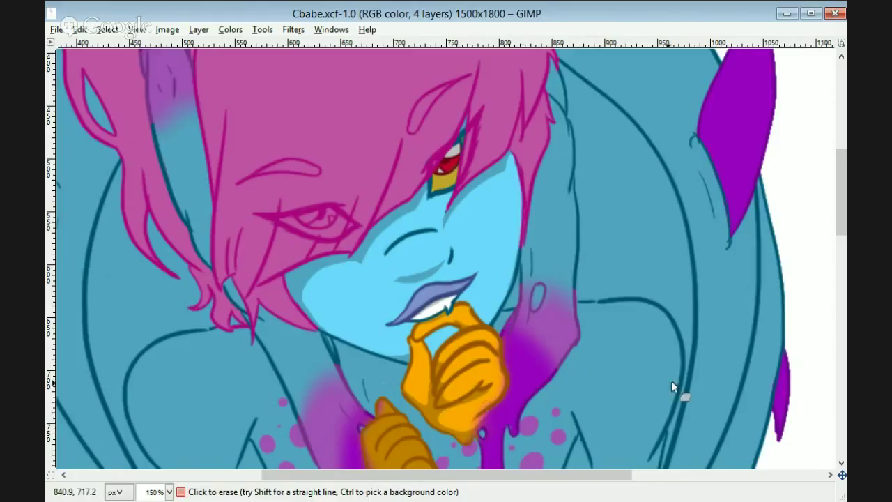
- Erase the shadow layer over the purple-and-blue tendril beside the cheek, from its dripping end up to the hair
{"action": "left_click_drag", "start_coordinate": [841, 210], "coordinate": [841, 228]}
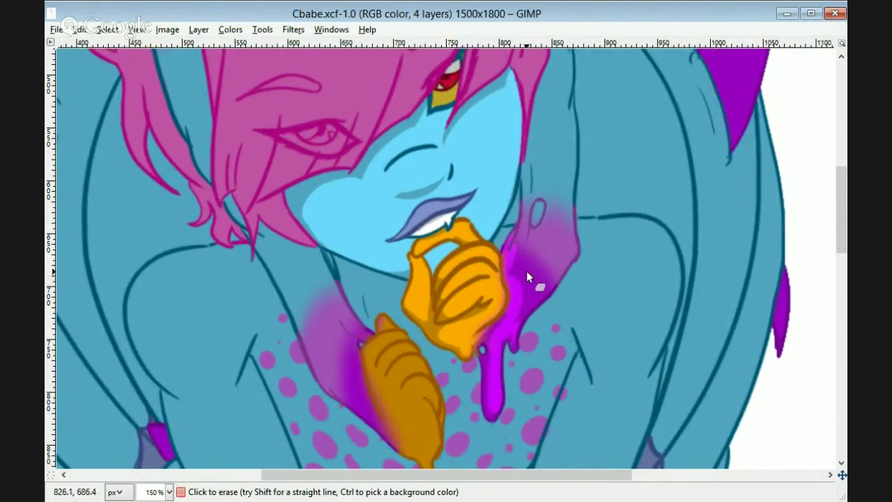
{"action": "left_click_drag", "start_coordinate": [514, 248], "coordinate": [528, 199]}
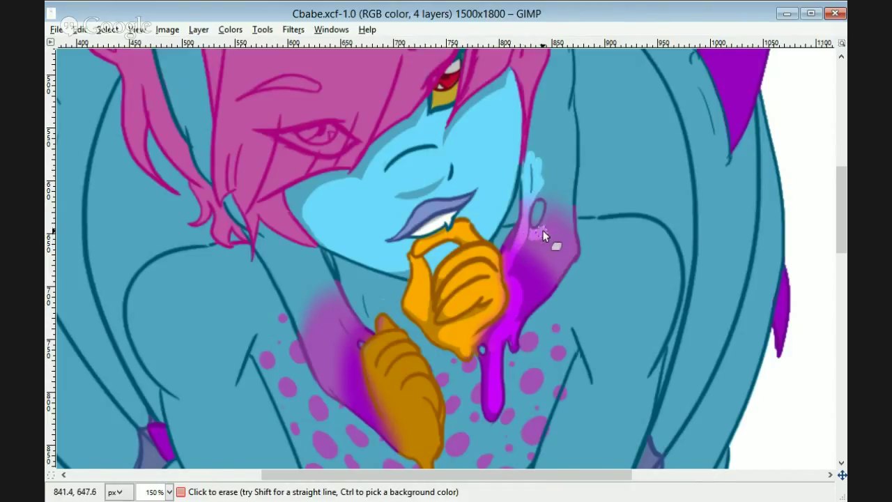
{"action": "mouse_move", "coordinate": [542, 233]}
{"action": "left_mouse_down"}
{"action": "mouse_move", "coordinate": [541, 191]}
{"action": "mouse_move", "coordinate": [516, 317]}
{"action": "mouse_move", "coordinate": [573, 248]}
{"action": "mouse_move", "coordinate": [552, 278]}
{"action": "mouse_move", "coordinate": [569, 239]}
{"action": "mouse_move", "coordinate": [549, 130]}
{"action": "left_mouse_up"}
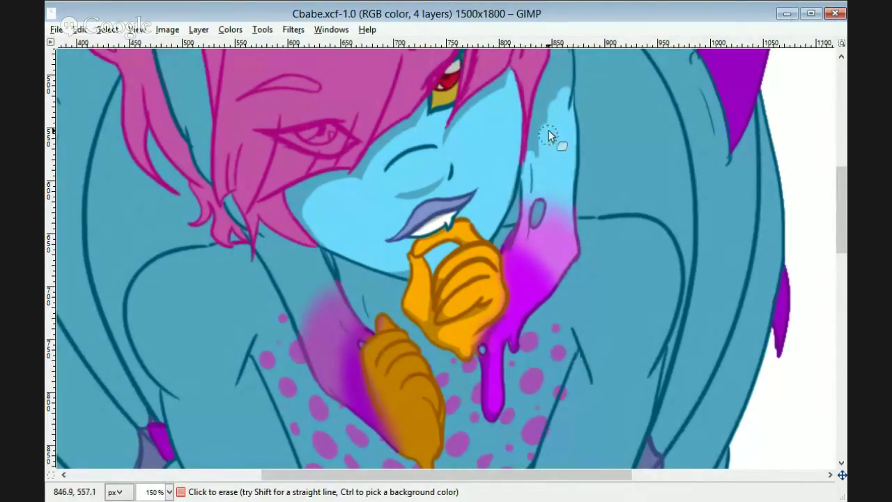
{"action": "scroll", "coordinate": [561, 258], "scroll_direction": "up", "scroll_amount": 5}
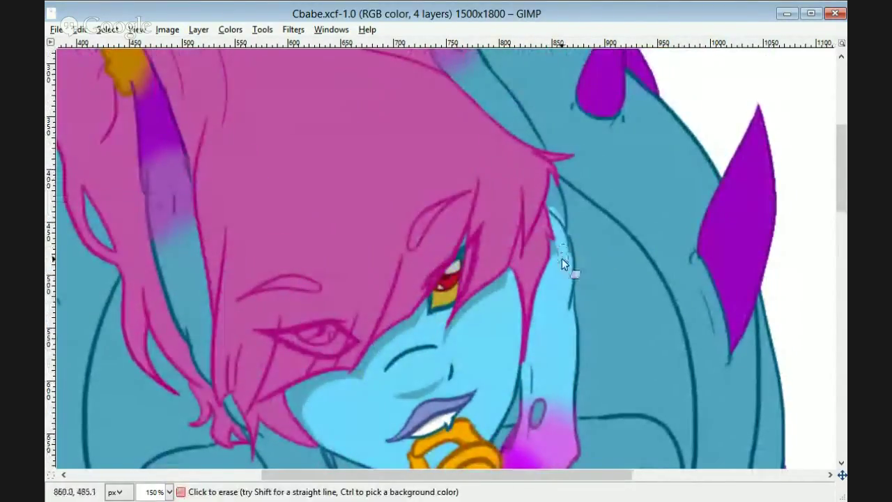
- Erase the shadow layer over the lower orange tendril tip, leaving shade along the edge that blends into purple
{"action": "scroll", "coordinate": [552, 202], "scroll_direction": "down", "scroll_amount": 6}
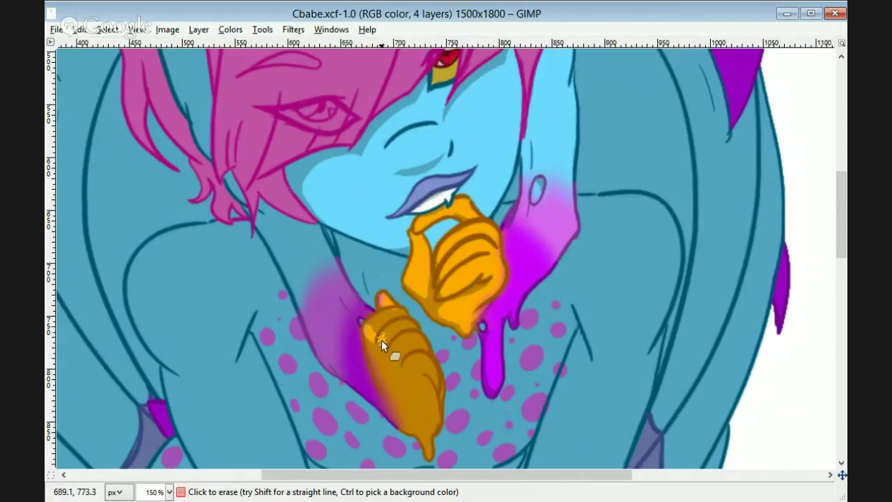
{"action": "left_click_drag", "start_coordinate": [424, 355], "coordinate": [439, 401]}
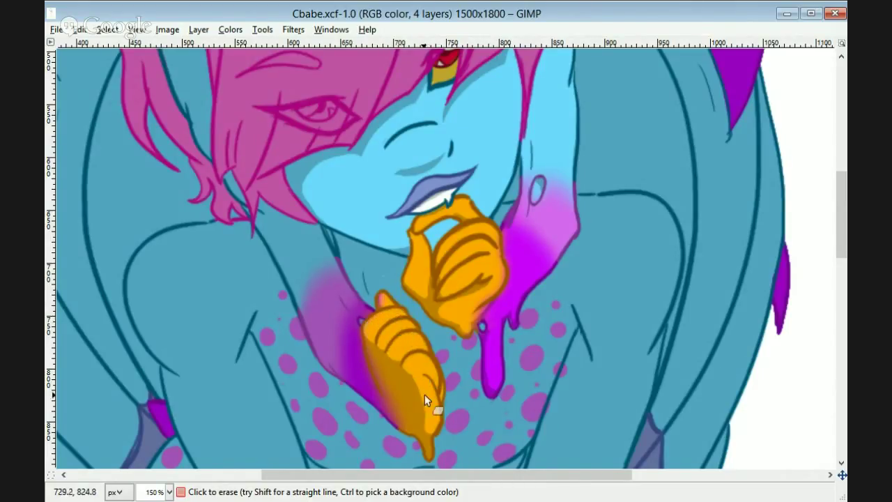
{"action": "left_click_drag", "start_coordinate": [407, 375], "coordinate": [430, 454]}
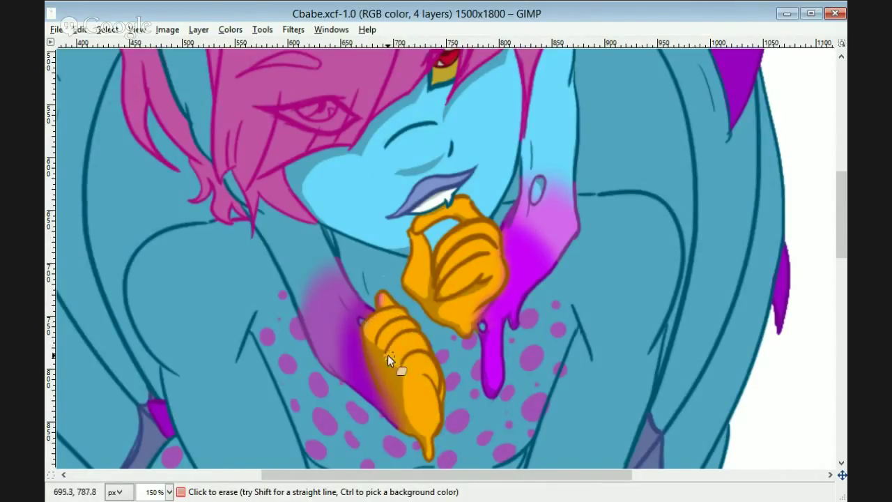
- Erase the shadow layer over the uncovered red-and-yellow eye and the pink hair strands and eyebrow around it
{"action": "scroll", "coordinate": [417, 388], "scroll_direction": "up", "scroll_amount": 5}
{"action": "scroll", "coordinate": [447, 258], "scroll_direction": "down", "scroll_amount": 1}
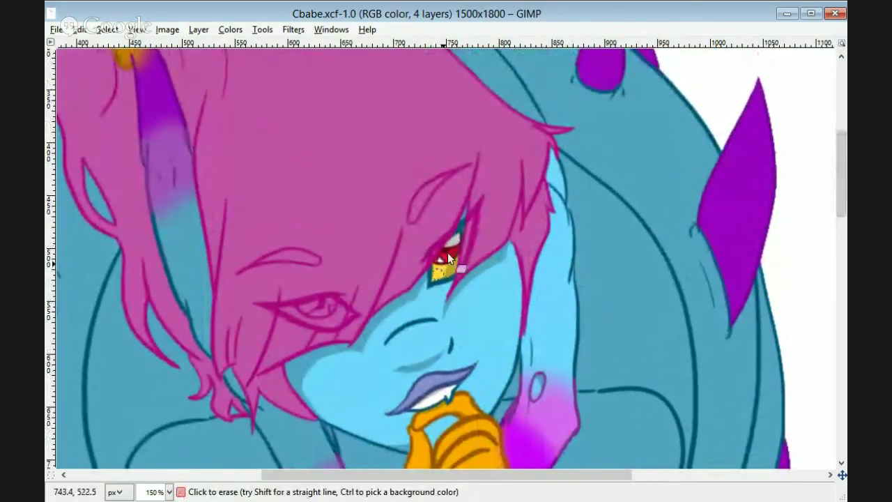
{"action": "mouse_move", "coordinate": [464, 247]}
{"action": "left_mouse_down"}
{"action": "mouse_move", "coordinate": [480, 223]}
{"action": "mouse_move", "coordinate": [482, 152]}
{"action": "mouse_move", "coordinate": [488, 225]}
{"action": "mouse_move", "coordinate": [495, 161]}
{"action": "mouse_move", "coordinate": [519, 179]}
{"action": "mouse_move", "coordinate": [492, 244]}
{"action": "left_mouse_up"}
{"action": "key", "text": "ctrl+z"}
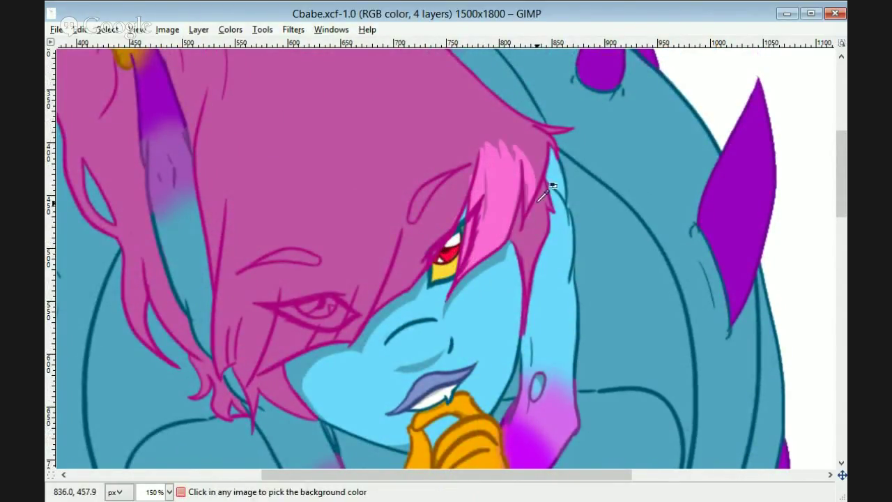
{"action": "left_click_drag", "start_coordinate": [538, 161], "coordinate": [514, 238]}
{"action": "key", "text": "ctrl+z"}
{"action": "left_click_drag", "start_coordinate": [544, 174], "coordinate": [521, 224]}
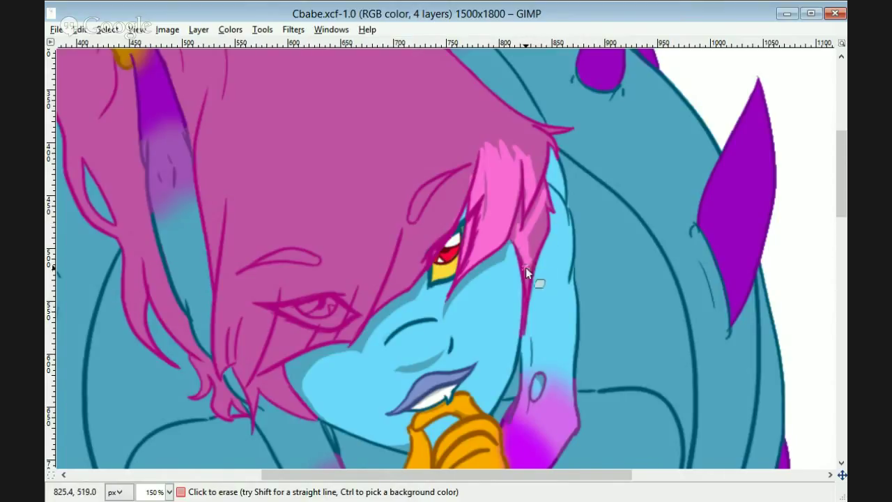
{"action": "mouse_move", "coordinate": [475, 147]}
{"action": "left_mouse_down"}
{"action": "mouse_move", "coordinate": [418, 261]}
{"action": "mouse_move", "coordinate": [431, 180]}
{"action": "mouse_move", "coordinate": [480, 197]}
{"action": "mouse_move", "coordinate": [534, 185]}
{"action": "left_mouse_up"}
{"action": "left_click_drag", "start_coordinate": [552, 148], "coordinate": [560, 130]}
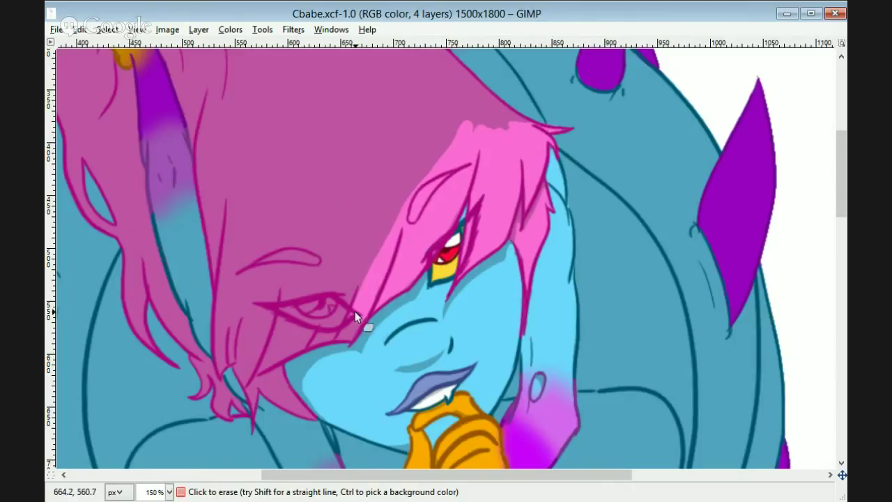
- Erase the shadow layer over the fringe across the forehead and the covered eye, leaving shade at the hair's outer edge
{"action": "mouse_move", "coordinate": [275, 362]}
{"action": "left_mouse_down"}
{"action": "mouse_move", "coordinate": [285, 353]}
{"action": "mouse_move", "coordinate": [300, 247]}
{"action": "mouse_move", "coordinate": [429, 173]}
{"action": "left_mouse_up"}
{"action": "left_click_drag", "start_coordinate": [608, 474], "coordinate": [553, 475]}
{"action": "left_click_drag", "start_coordinate": [839, 197], "coordinate": [839, 171]}
{"action": "mouse_move", "coordinate": [442, 338]}
{"action": "left_mouse_down"}
{"action": "mouse_move", "coordinate": [470, 303]}
{"action": "mouse_move", "coordinate": [562, 295]}
{"action": "mouse_move", "coordinate": [526, 195]}
{"action": "left_mouse_up"}
{"action": "left_click_drag", "start_coordinate": [373, 190], "coordinate": [439, 342]}
{"action": "left_click_drag", "start_coordinate": [840, 179], "coordinate": [841, 208]}
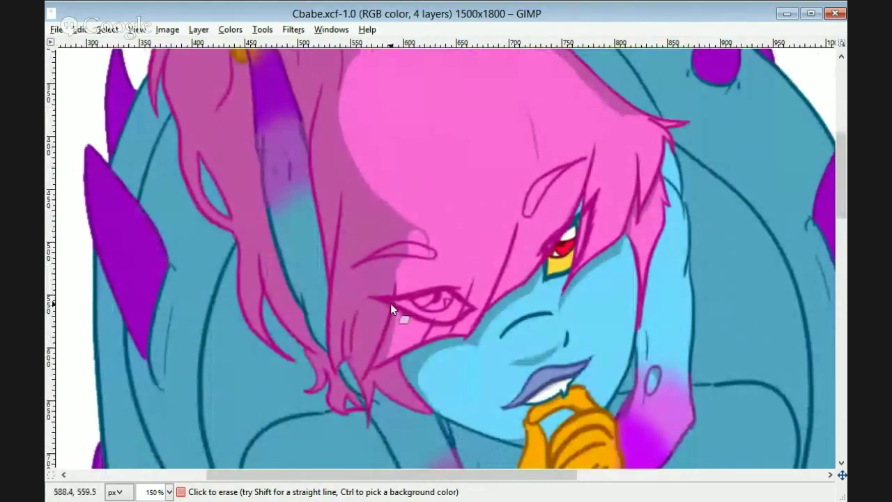
{"action": "mouse_move", "coordinate": [382, 245]}
{"action": "left_mouse_down"}
{"action": "mouse_move", "coordinate": [435, 237]}
{"action": "mouse_move", "coordinate": [395, 220]}
{"action": "mouse_move", "coordinate": [392, 263]}
{"action": "left_mouse_up"}
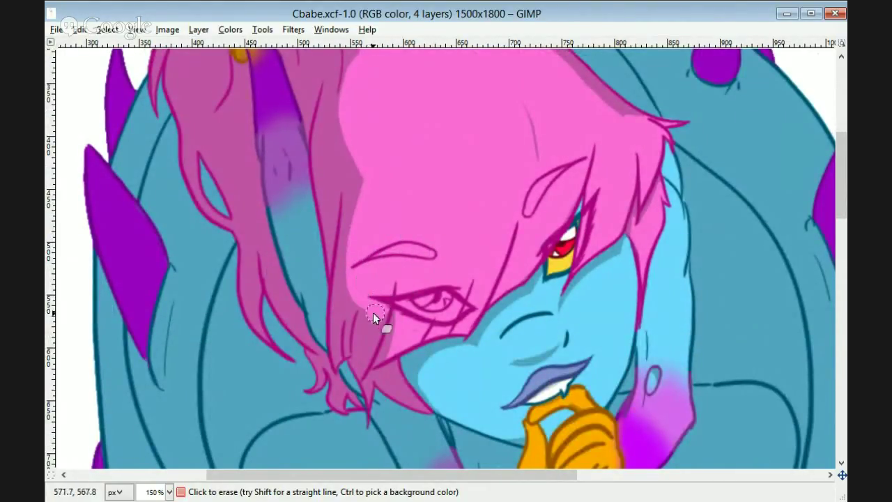
{"action": "mouse_move", "coordinate": [373, 312]}
{"action": "left_mouse_down"}
{"action": "mouse_move", "coordinate": [349, 296]}
{"action": "mouse_move", "coordinate": [358, 209]}
{"action": "mouse_move", "coordinate": [355, 304]}
{"action": "mouse_move", "coordinate": [381, 238]}
{"action": "left_mouse_up"}
{"action": "left_click_drag", "start_coordinate": [358, 323], "coordinate": [345, 338]}
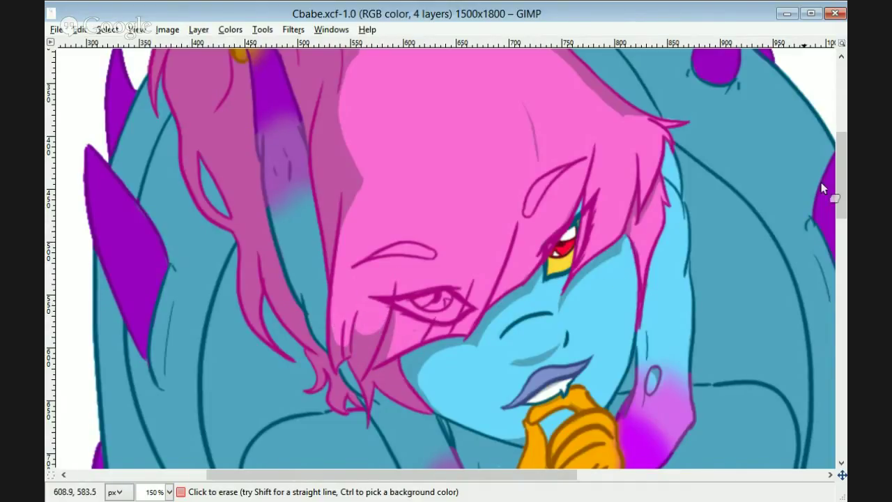
- Erase the shadow layer over the hair above the forehead, leaving a thin shadow beneath the upper head tendril
{"action": "scroll", "coordinate": [828, 195], "scroll_direction": "up", "scroll_amount": 3}
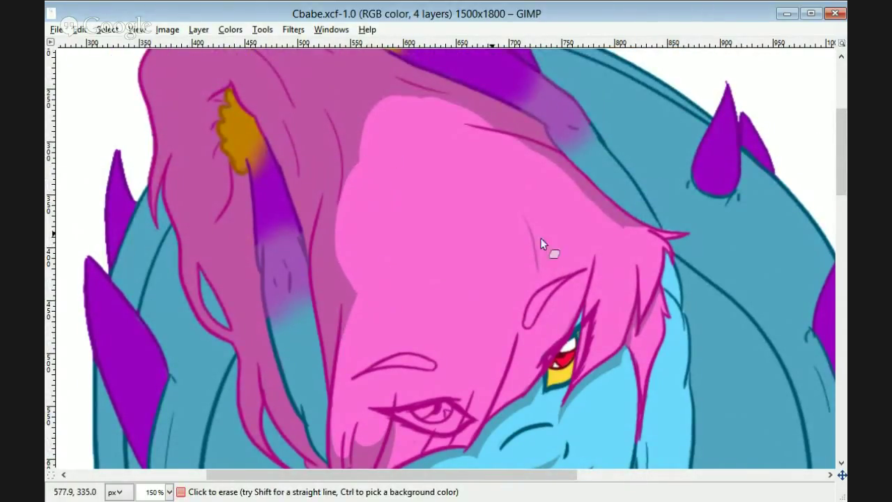
{"action": "scroll", "coordinate": [835, 158], "scroll_direction": "up", "scroll_amount": 2}
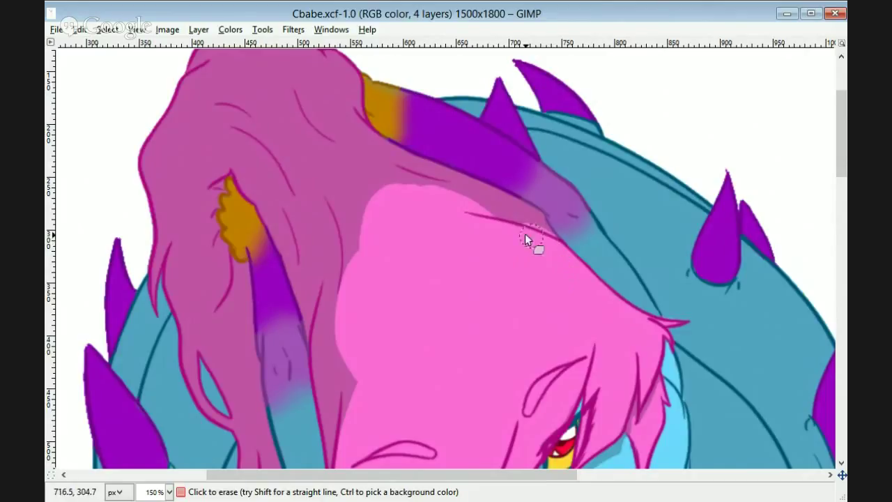
{"action": "mouse_move", "coordinate": [545, 232]}
{"action": "left_mouse_down"}
{"action": "mouse_move", "coordinate": [382, 170]}
{"action": "mouse_move", "coordinate": [325, 123]}
{"action": "left_mouse_up"}
{"action": "left_click_drag", "start_coordinate": [841, 145], "coordinate": [840, 128]}
{"action": "mouse_move", "coordinate": [342, 177]}
{"action": "left_mouse_down"}
{"action": "mouse_move", "coordinate": [445, 273]}
{"action": "mouse_move", "coordinate": [506, 301]}
{"action": "left_mouse_up"}
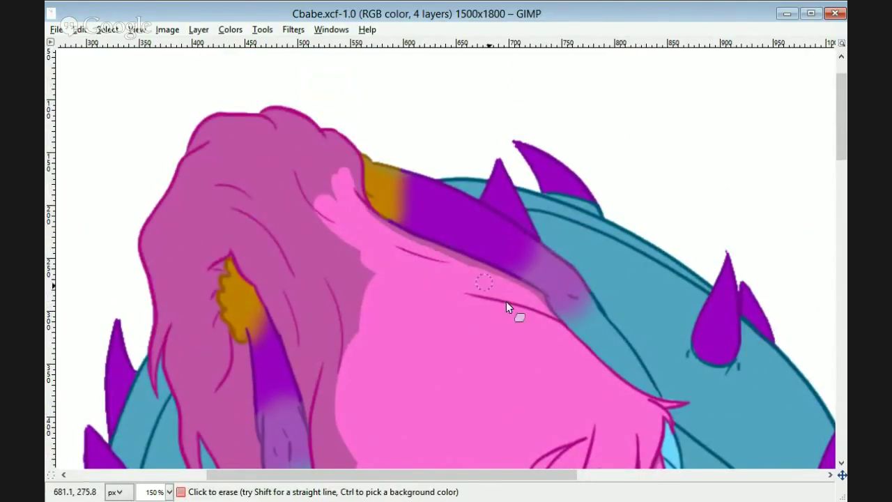
- Erase the shadow layer over the hair's crown and swept-back locks, leaving shade in the folds and around the rear tendril
{"action": "mouse_move", "coordinate": [352, 186]}
{"action": "left_mouse_down"}
{"action": "mouse_move", "coordinate": [277, 124]}
{"action": "mouse_move", "coordinate": [315, 165]}
{"action": "left_mouse_up"}
{"action": "key", "text": "ctrl+z"}
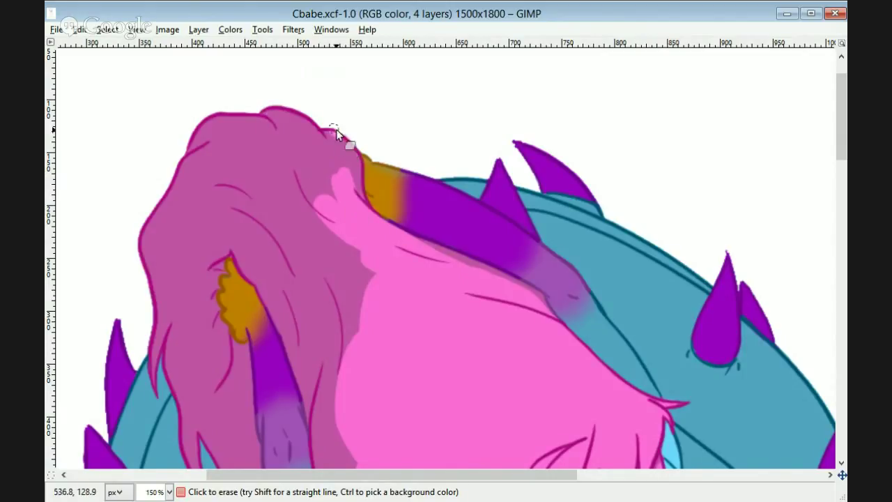
{"action": "left_click_drag", "start_coordinate": [336, 129], "coordinate": [351, 180]}
{"action": "mouse_move", "coordinate": [273, 110]}
{"action": "left_mouse_down"}
{"action": "mouse_move", "coordinate": [332, 178]}
{"action": "mouse_move", "coordinate": [315, 132]}
{"action": "left_mouse_up"}
{"action": "left_click_drag", "start_coordinate": [358, 219], "coordinate": [519, 301]}
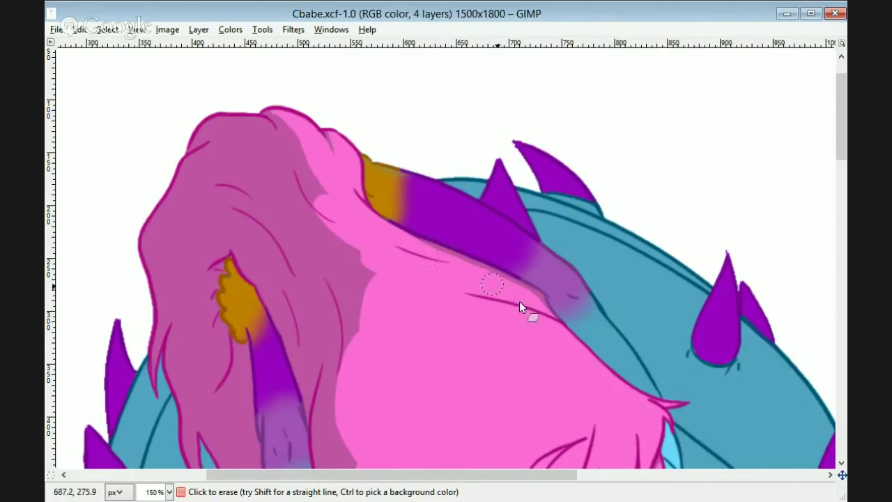
{"action": "mouse_move", "coordinate": [219, 120]}
{"action": "left_mouse_down"}
{"action": "mouse_move", "coordinate": [268, 135]}
{"action": "mouse_move", "coordinate": [331, 215]}
{"action": "left_mouse_up"}
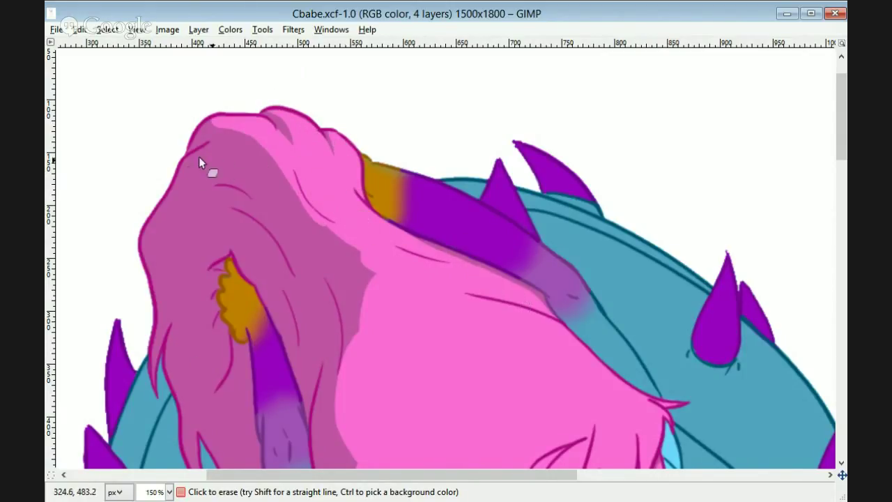
{"action": "mouse_move", "coordinate": [213, 124]}
{"action": "left_mouse_down"}
{"action": "mouse_move", "coordinate": [230, 163]}
{"action": "mouse_move", "coordinate": [324, 219]}
{"action": "mouse_move", "coordinate": [259, 195]}
{"action": "mouse_move", "coordinate": [297, 257]}
{"action": "left_mouse_up"}
{"action": "mouse_move", "coordinate": [341, 292]}
{"action": "left_mouse_down"}
{"action": "mouse_move", "coordinate": [353, 332]}
{"action": "mouse_move", "coordinate": [298, 295]}
{"action": "mouse_move", "coordinate": [313, 284]}
{"action": "mouse_move", "coordinate": [258, 216]}
{"action": "left_mouse_up"}
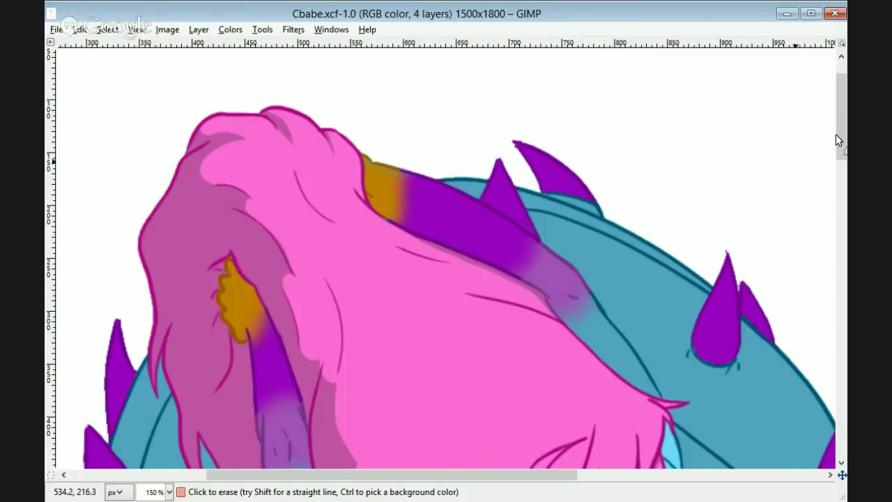
- Erase the shadow layer over the upper head tendril from its orange base to its blue end, leaving its lower edge shaded
{"action": "scroll", "coordinate": [332, 264], "scroll_direction": "down", "scroll_amount": 3}
{"action": "left_click_drag", "start_coordinate": [390, 474], "coordinate": [339, 475]}
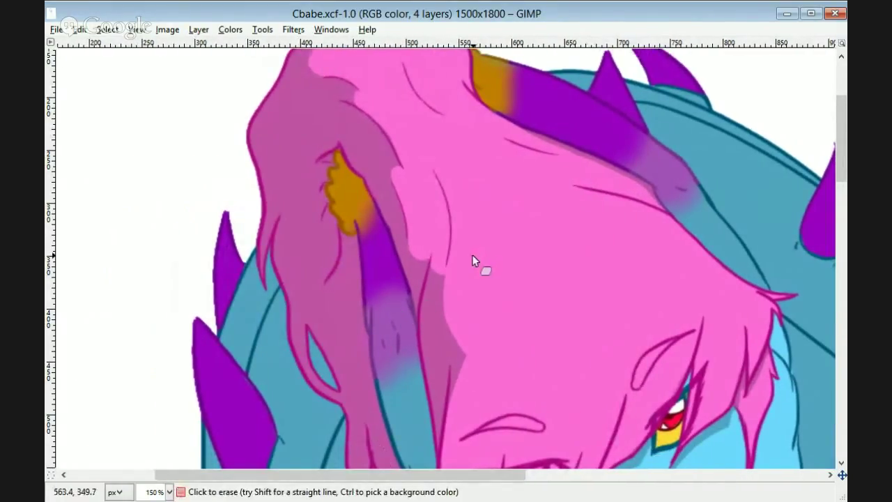
{"action": "left_click_drag", "start_coordinate": [446, 475], "coordinate": [538, 475]}
{"action": "left_click_drag", "start_coordinate": [841, 133], "coordinate": [842, 117]}
{"action": "mouse_move", "coordinate": [289, 133]}
{"action": "left_mouse_down"}
{"action": "mouse_move", "coordinate": [365, 194]}
{"action": "mouse_move", "coordinate": [443, 220]}
{"action": "mouse_move", "coordinate": [547, 351]}
{"action": "left_mouse_up"}
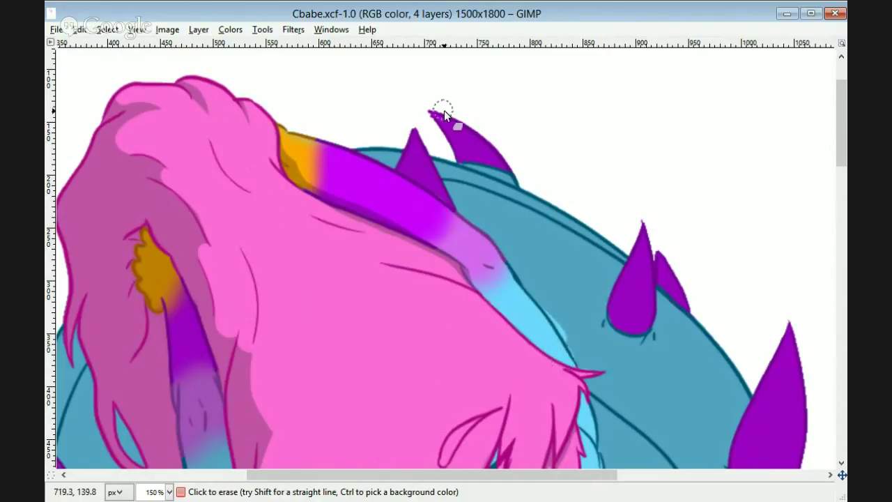
- Erase the shadow layer over the body coil behind the head and the lit sides of its purple spikes
{"action": "mouse_move", "coordinate": [444, 110]}
{"action": "left_mouse_down"}
{"action": "mouse_move", "coordinate": [441, 157]}
{"action": "mouse_move", "coordinate": [489, 183]}
{"action": "mouse_move", "coordinate": [524, 278]}
{"action": "left_mouse_up"}
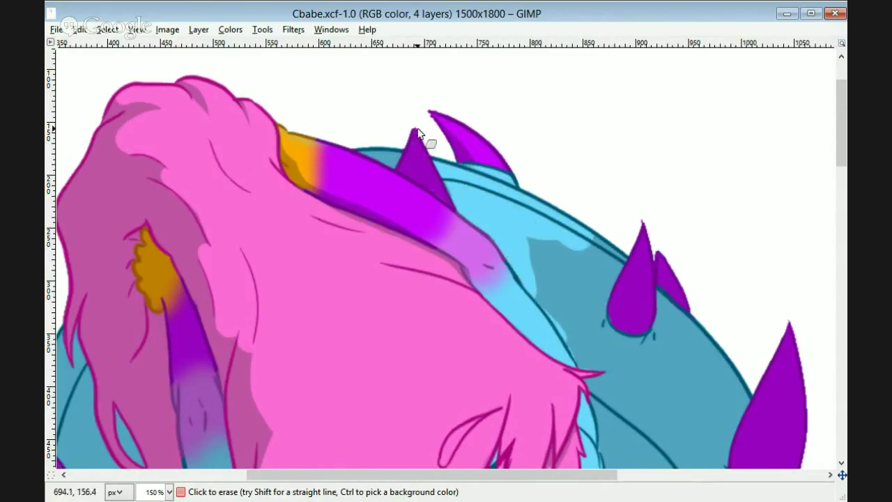
{"action": "mouse_move", "coordinate": [529, 230]}
{"action": "left_mouse_down"}
{"action": "mouse_move", "coordinate": [591, 225]}
{"action": "mouse_move", "coordinate": [581, 302]}
{"action": "mouse_move", "coordinate": [644, 310]}
{"action": "left_mouse_up"}
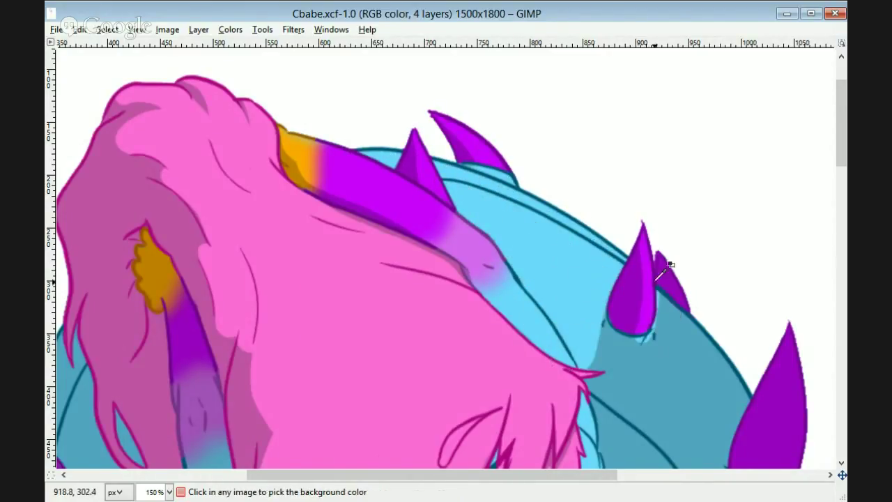
{"action": "key", "text": "ctrl+z"}
{"action": "mouse_move", "coordinate": [644, 234]}
{"action": "left_mouse_down"}
{"action": "mouse_move", "coordinate": [652, 300]}
{"action": "mouse_move", "coordinate": [601, 328]}
{"action": "mouse_move", "coordinate": [667, 313]}
{"action": "mouse_move", "coordinate": [696, 330]}
{"action": "left_mouse_up"}
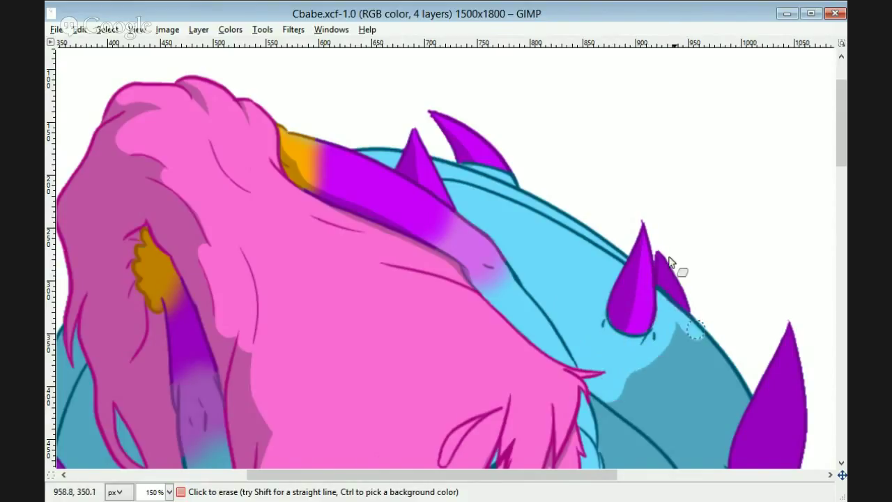
- Erase the shadow layer down the coils and spikes beside the face and over the adjacent shoulder
{"action": "scroll", "coordinate": [668, 262], "scroll_direction": "down", "scroll_amount": 5}
{"action": "mouse_move", "coordinate": [597, 179]}
{"action": "left_mouse_down"}
{"action": "mouse_move", "coordinate": [708, 125]}
{"action": "mouse_move", "coordinate": [615, 237]}
{"action": "mouse_move", "coordinate": [728, 136]}
{"action": "mouse_move", "coordinate": [780, 118]}
{"action": "mouse_move", "coordinate": [701, 265]}
{"action": "mouse_move", "coordinate": [727, 300]}
{"action": "mouse_move", "coordinate": [675, 340]}
{"action": "left_mouse_up"}
{"action": "left_click_drag", "start_coordinate": [547, 475], "coordinate": [609, 475]}
{"action": "left_click_drag", "start_coordinate": [840, 169], "coordinate": [841, 212]}
{"action": "left_click_drag", "start_coordinate": [675, 94], "coordinate": [699, 273]}
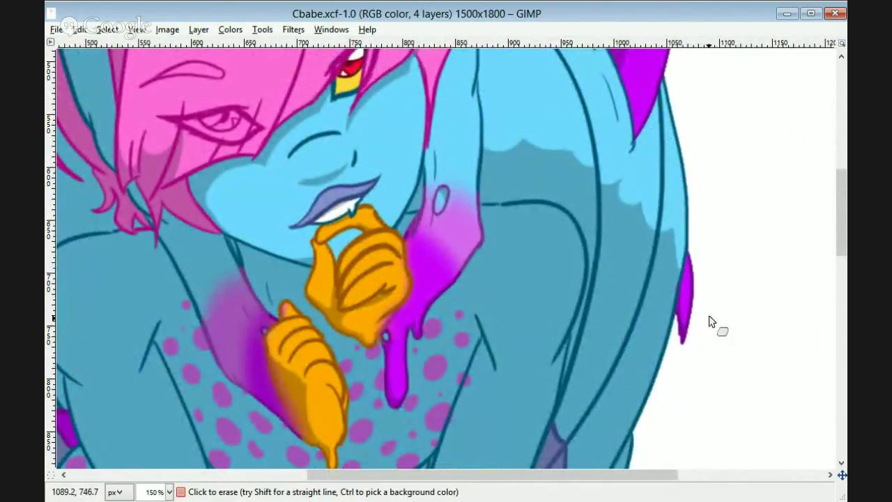
{"action": "mouse_move", "coordinate": [710, 321]}
{"action": "left_mouse_down"}
{"action": "mouse_move", "coordinate": [664, 207]}
{"action": "mouse_move", "coordinate": [635, 343]}
{"action": "mouse_move", "coordinate": [506, 265]}
{"action": "mouse_move", "coordinate": [629, 404]}
{"action": "mouse_move", "coordinate": [514, 319]}
{"action": "mouse_move", "coordinate": [526, 325]}
{"action": "mouse_move", "coordinate": [498, 278]}
{"action": "mouse_move", "coordinate": [480, 293]}
{"action": "mouse_move", "coordinate": [526, 334]}
{"action": "left_mouse_up"}
{"action": "key", "text": "ctrl+z"}
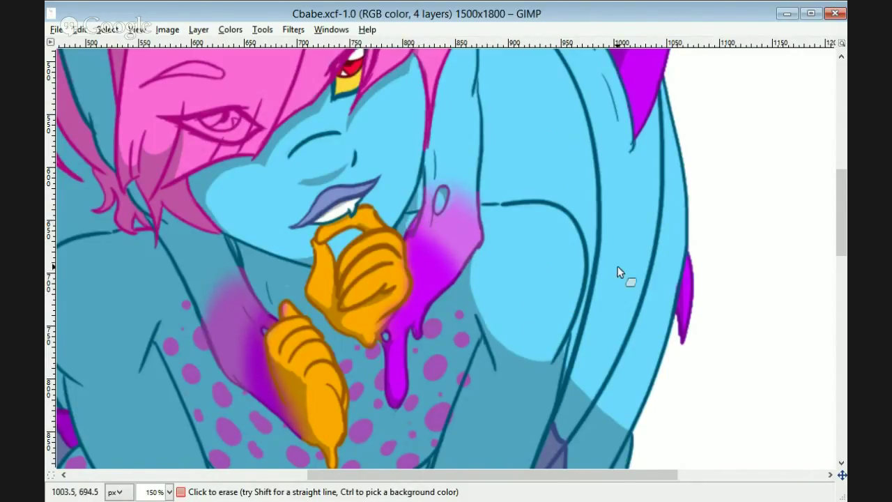
- Erase the shadow layer over the lower coils, the violet webbing and the purple spike beside the hip
{"action": "scroll", "coordinate": [618, 271], "scroll_direction": "down", "scroll_amount": 1}
{"action": "scroll", "coordinate": [565, 191], "scroll_direction": "down", "scroll_amount": 3}
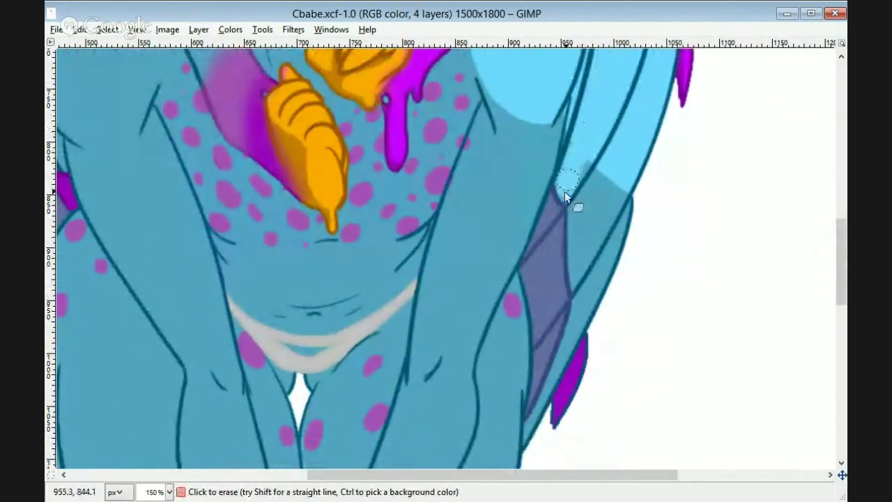
{"action": "mouse_move", "coordinate": [564, 191]}
{"action": "left_mouse_down"}
{"action": "mouse_move", "coordinate": [600, 272]}
{"action": "mouse_move", "coordinate": [558, 362]}
{"action": "mouse_move", "coordinate": [559, 448]}
{"action": "mouse_move", "coordinate": [539, 278]}
{"action": "mouse_move", "coordinate": [567, 329]}
{"action": "mouse_move", "coordinate": [549, 216]}
{"action": "left_mouse_up"}
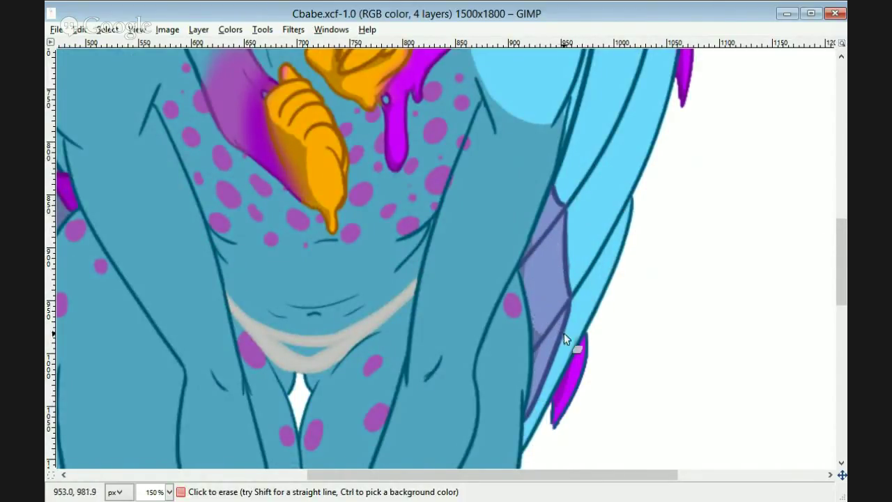
- Erase the shadow layer over the arm below the lit shoulder down to the elbow, leaving its inner edge shaded
{"action": "left_click_drag", "start_coordinate": [603, 475], "coordinate": [566, 475]}
{"action": "mouse_move", "coordinate": [840, 263]}
{"action": "left_mouse_down"}
{"action": "mouse_move", "coordinate": [836, 214]}
{"action": "mouse_move", "coordinate": [840, 264]}
{"action": "left_mouse_up"}
{"action": "mouse_move", "coordinate": [588, 130]}
{"action": "left_mouse_down"}
{"action": "mouse_move", "coordinate": [607, 139]}
{"action": "mouse_move", "coordinate": [581, 103]}
{"action": "mouse_move", "coordinate": [594, 113]}
{"action": "mouse_move", "coordinate": [610, 173]}
{"action": "mouse_move", "coordinate": [552, 298]}
{"action": "mouse_move", "coordinate": [631, 167]}
{"action": "left_mouse_up"}
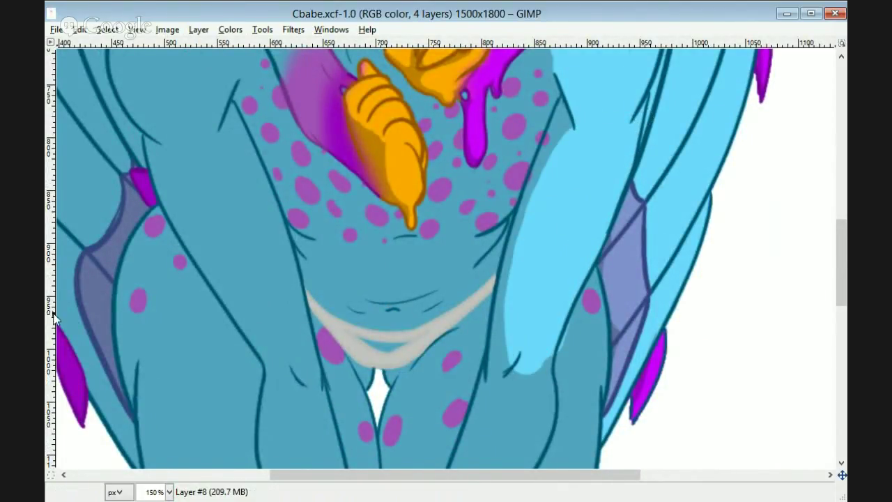
{"action": "key", "text": "Delete"}
{"action": "key", "text": "p"}
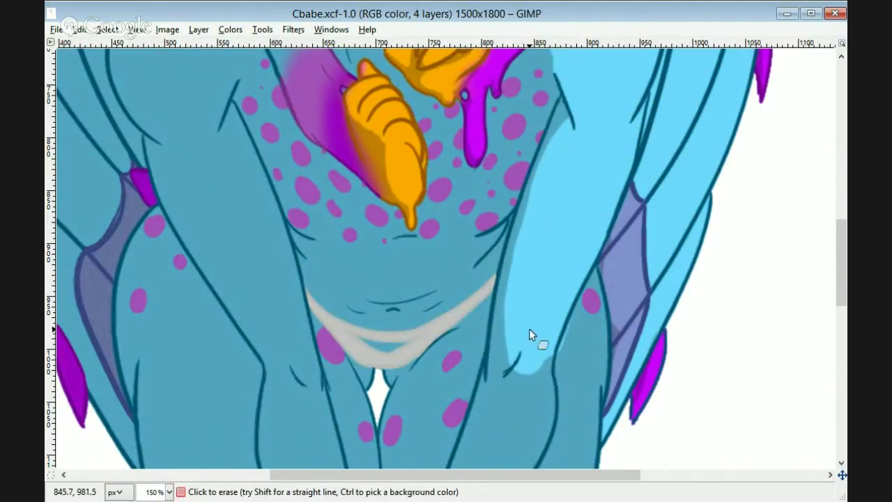
- Erase the shadow layer over the outer thigh with its pink spot and over the forearm below the lit elbow
{"action": "scroll", "coordinate": [529, 329], "scroll_direction": "down", "scroll_amount": 5}
{"action": "mouse_move", "coordinate": [581, 143]}
{"action": "left_mouse_down"}
{"action": "mouse_move", "coordinate": [592, 231]}
{"action": "mouse_move", "coordinate": [542, 285]}
{"action": "left_mouse_up"}
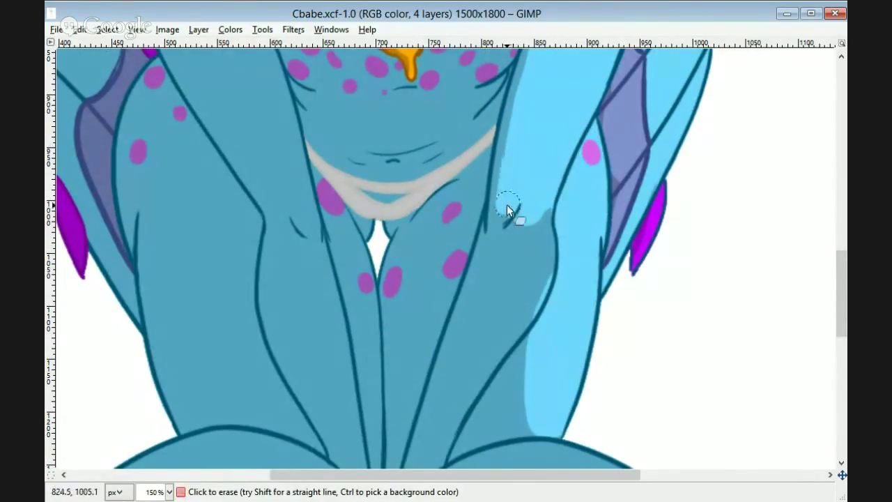
{"action": "mouse_move", "coordinate": [510, 245]}
{"action": "left_mouse_down"}
{"action": "mouse_move", "coordinate": [535, 243]}
{"action": "mouse_move", "coordinate": [487, 264]}
{"action": "mouse_move", "coordinate": [461, 372]}
{"action": "left_mouse_up"}
{"action": "key", "text": "ctrl+z"}
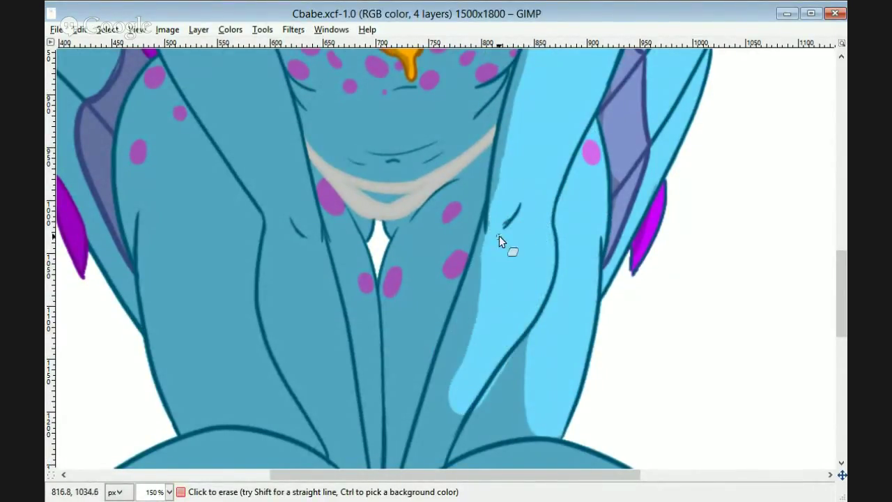
{"action": "left_click_drag", "start_coordinate": [488, 268], "coordinate": [453, 395]}
- Erase the shadow layer over the lower end of the lit forearm and the inner thigh beside it, around the pink spots
{"action": "scroll", "coordinate": [544, 244], "scroll_direction": "down", "scroll_amount": 4}
{"action": "mouse_move", "coordinate": [453, 168]}
{"action": "left_mouse_down"}
{"action": "mouse_move", "coordinate": [433, 216]}
{"action": "mouse_move", "coordinate": [422, 296]}
{"action": "left_mouse_up"}
{"action": "key", "text": "ctrl+z"}
{"action": "mouse_move", "coordinate": [439, 168]}
{"action": "left_mouse_down"}
{"action": "mouse_move", "coordinate": [429, 233]}
{"action": "mouse_move", "coordinate": [533, 264]}
{"action": "left_mouse_up"}
{"action": "left_click_drag", "start_coordinate": [839, 307], "coordinate": [767, 273]}
{"action": "mouse_move", "coordinate": [446, 185]}
{"action": "left_mouse_down"}
{"action": "mouse_move", "coordinate": [440, 203]}
{"action": "mouse_move", "coordinate": [456, 185]}
{"action": "mouse_move", "coordinate": [400, 380]}
{"action": "left_mouse_up"}
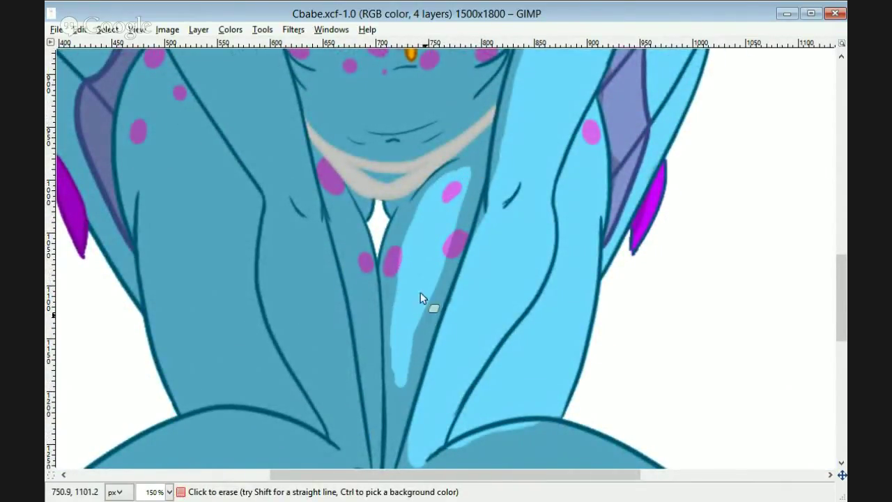
{"action": "key", "text": "ctrl+z"}
{"action": "left_click_drag", "start_coordinate": [400, 343], "coordinate": [397, 375]}
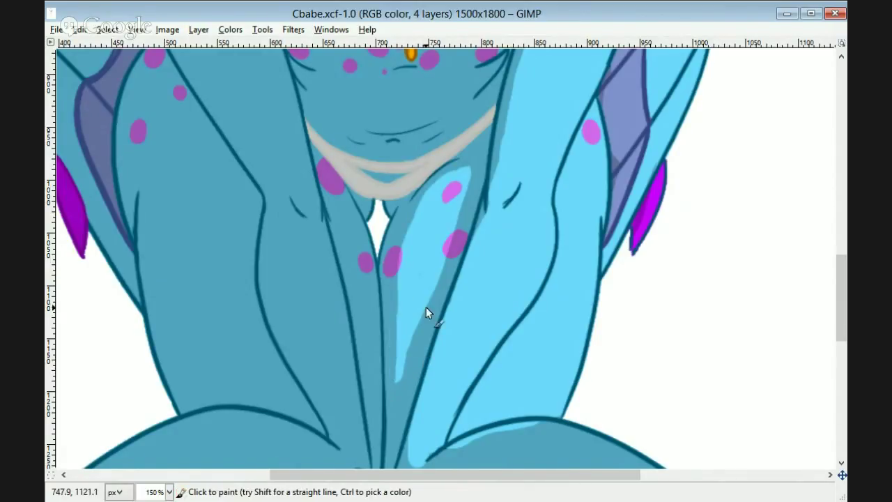
{"action": "left_click_drag", "start_coordinate": [426, 311], "coordinate": [398, 383]}
{"action": "left_click_drag", "start_coordinate": [411, 217], "coordinate": [393, 424]}
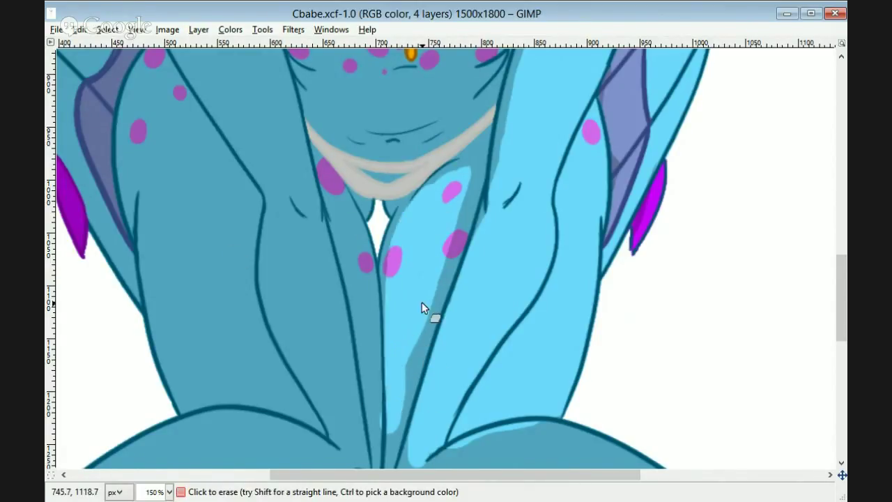
- Reshape the shaded strip between the lit inner thigh and the arm into a smooth taper, clearing the thigh's upper end
{"action": "key", "text": "p"}
{"action": "left_click_drag", "start_coordinate": [422, 343], "coordinate": [395, 426]}
{"action": "key", "text": "ctrl+z"}
{"action": "key", "text": "ctrl+z"}
{"action": "left_click_drag", "start_coordinate": [427, 317], "coordinate": [395, 422]}
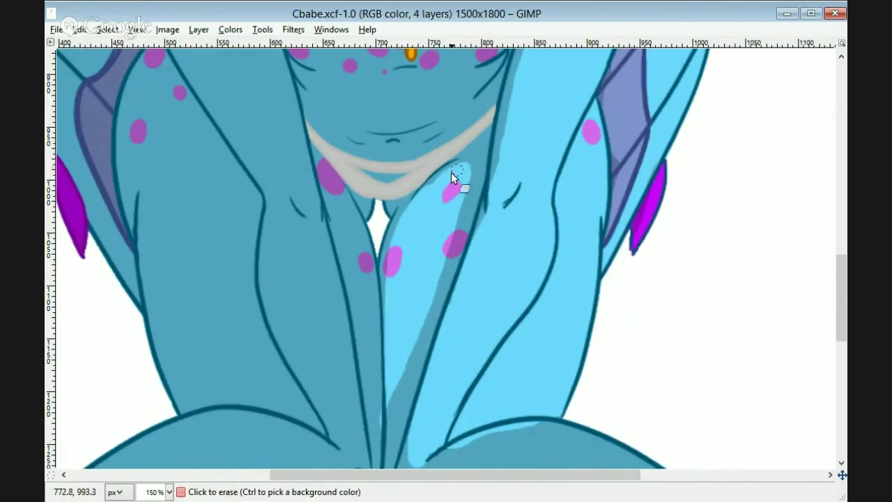
{"action": "left_click_drag", "start_coordinate": [451, 172], "coordinate": [466, 164]}
- Erase the shadow layer over the lower belly and the white underwear, leaving shaded edges along both sides
{"action": "left_click_drag", "start_coordinate": [840, 302], "coordinate": [840, 275]}
{"action": "mouse_move", "coordinate": [469, 277]}
{"action": "left_mouse_down"}
{"action": "mouse_move", "coordinate": [482, 231]}
{"action": "mouse_move", "coordinate": [436, 229]}
{"action": "mouse_move", "coordinate": [460, 230]}
{"action": "mouse_move", "coordinate": [441, 219]}
{"action": "mouse_move", "coordinate": [454, 231]}
{"action": "mouse_move", "coordinate": [372, 291]}
{"action": "mouse_move", "coordinate": [356, 253]}
{"action": "mouse_move", "coordinate": [390, 300]}
{"action": "mouse_move", "coordinate": [347, 205]}
{"action": "mouse_move", "coordinate": [459, 264]}
{"action": "left_mouse_up"}
{"action": "scroll", "coordinate": [418, 251], "scroll_direction": "down", "scroll_amount": 1}
{"action": "key", "text": "p"}
{"action": "key", "text": "shift+e"}
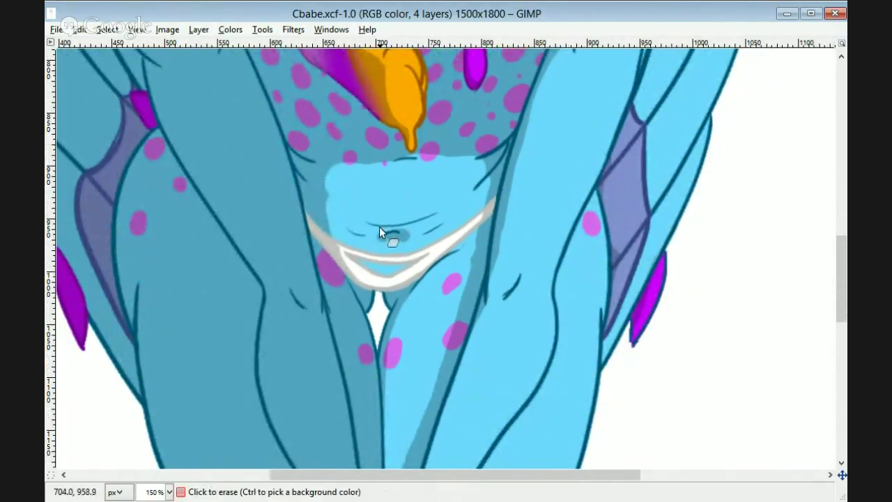
{"action": "left_click_drag", "start_coordinate": [379, 226], "coordinate": [393, 241]}
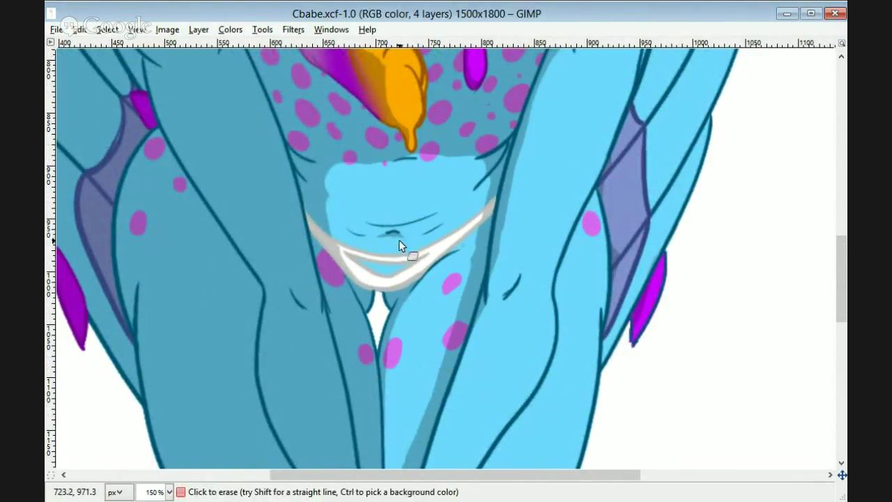
- Erase the shadow layer over the other inner thigh down to where the legs meet
{"action": "mouse_move", "coordinate": [397, 330]}
{"action": "left_mouse_down"}
{"action": "mouse_move", "coordinate": [358, 322]}
{"action": "mouse_move", "coordinate": [333, 277]}
{"action": "mouse_move", "coordinate": [346, 315]}
{"action": "mouse_move", "coordinate": [330, 270]}
{"action": "mouse_move", "coordinate": [374, 446]}
{"action": "left_mouse_up"}
{"action": "left_click_drag", "start_coordinate": [841, 261], "coordinate": [841, 313]}
{"action": "mouse_move", "coordinate": [377, 264]}
{"action": "left_mouse_down"}
{"action": "mouse_move", "coordinate": [379, 231]}
{"action": "mouse_move", "coordinate": [383, 307]}
{"action": "left_mouse_up"}
{"action": "key", "text": "p"}
{"action": "left_click_drag", "start_coordinate": [354, 205], "coordinate": [360, 252]}
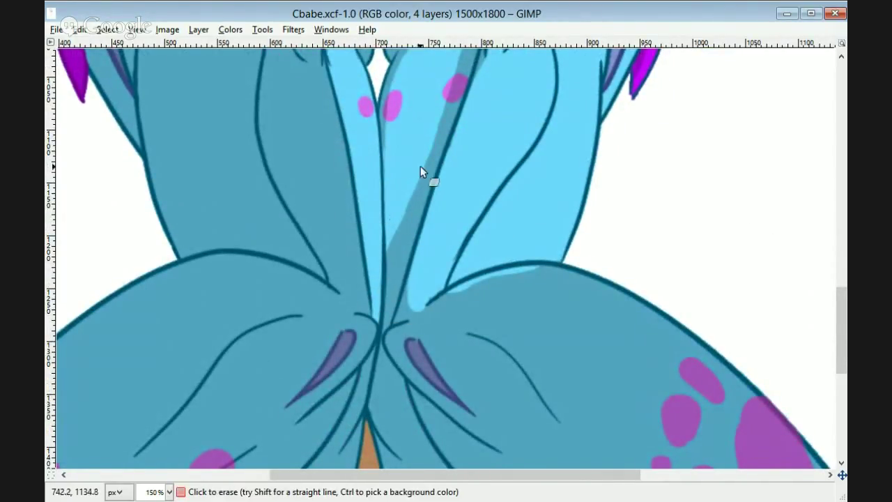
- Erase the shadow layer over the spotted chest, the side of the neck and the pink-violet strand hanging over it
{"action": "left_click_drag", "start_coordinate": [839, 310], "coordinate": [830, 223]}
{"action": "mouse_move", "coordinate": [519, 218]}
{"action": "left_mouse_down"}
{"action": "mouse_move", "coordinate": [515, 242]}
{"action": "mouse_move", "coordinate": [449, 336]}
{"action": "mouse_move", "coordinate": [526, 191]}
{"action": "mouse_move", "coordinate": [524, 204]}
{"action": "mouse_move", "coordinate": [485, 286]}
{"action": "mouse_move", "coordinate": [517, 187]}
{"action": "mouse_move", "coordinate": [539, 199]}
{"action": "mouse_move", "coordinate": [516, 181]}
{"action": "mouse_move", "coordinate": [487, 266]}
{"action": "mouse_move", "coordinate": [454, 247]}
{"action": "mouse_move", "coordinate": [493, 317]}
{"action": "mouse_move", "coordinate": [479, 284]}
{"action": "mouse_move", "coordinate": [448, 277]}
{"action": "mouse_move", "coordinate": [454, 286]}
{"action": "mouse_move", "coordinate": [447, 233]}
{"action": "mouse_move", "coordinate": [441, 284]}
{"action": "mouse_move", "coordinate": [449, 249]}
{"action": "mouse_move", "coordinate": [414, 214]}
{"action": "mouse_move", "coordinate": [430, 266]}
{"action": "mouse_move", "coordinate": [466, 309]}
{"action": "mouse_move", "coordinate": [422, 352]}
{"action": "mouse_move", "coordinate": [360, 341]}
{"action": "left_mouse_up"}
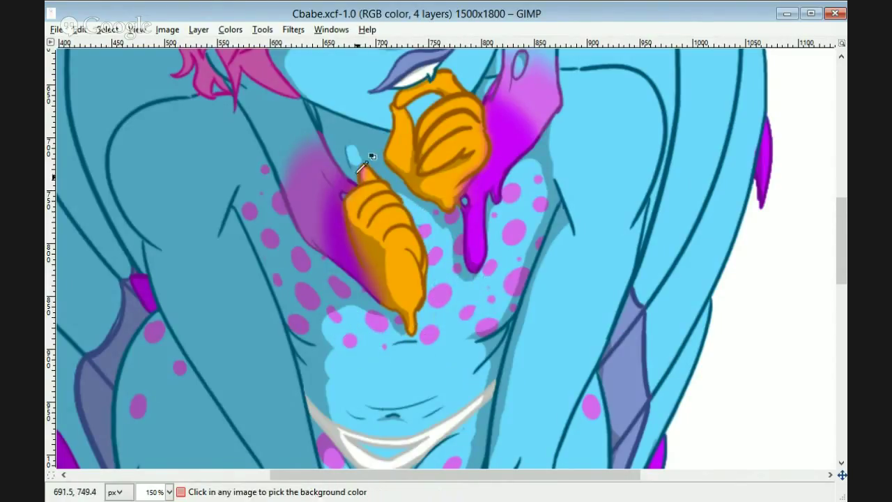
{"action": "mouse_move", "coordinate": [332, 169]}
{"action": "left_mouse_down"}
{"action": "mouse_move", "coordinate": [299, 112]}
{"action": "mouse_move", "coordinate": [261, 100]}
{"action": "mouse_move", "coordinate": [296, 108]}
{"action": "mouse_move", "coordinate": [326, 190]}
{"action": "mouse_move", "coordinate": [285, 113]}
{"action": "mouse_move", "coordinate": [339, 187]}
{"action": "mouse_move", "coordinate": [348, 239]}
{"action": "mouse_move", "coordinate": [279, 143]}
{"action": "left_mouse_up"}
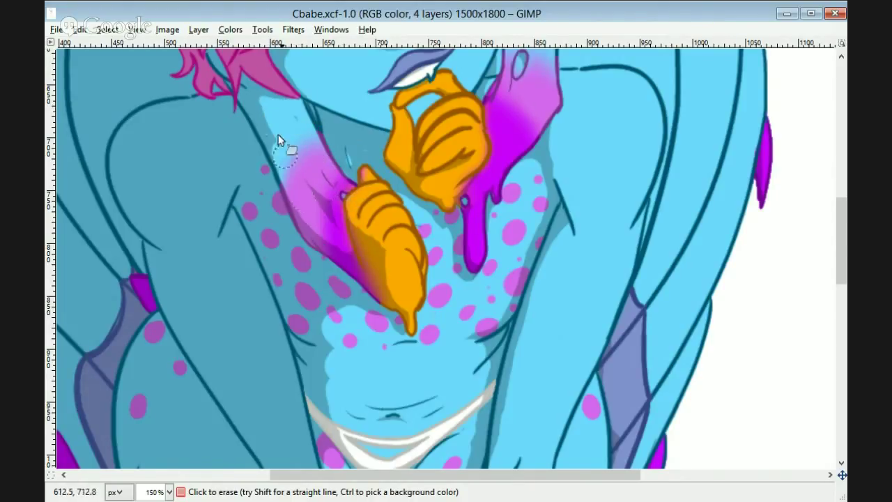
- Erase a narrow highlight from the shadow layer along the violet-to-blue strand beside the hair
{"action": "scroll", "coordinate": [279, 209], "scroll_direction": "up", "scroll_amount": 5}
{"action": "scroll", "coordinate": [841, 209], "scroll_direction": "up", "scroll_amount": 5}
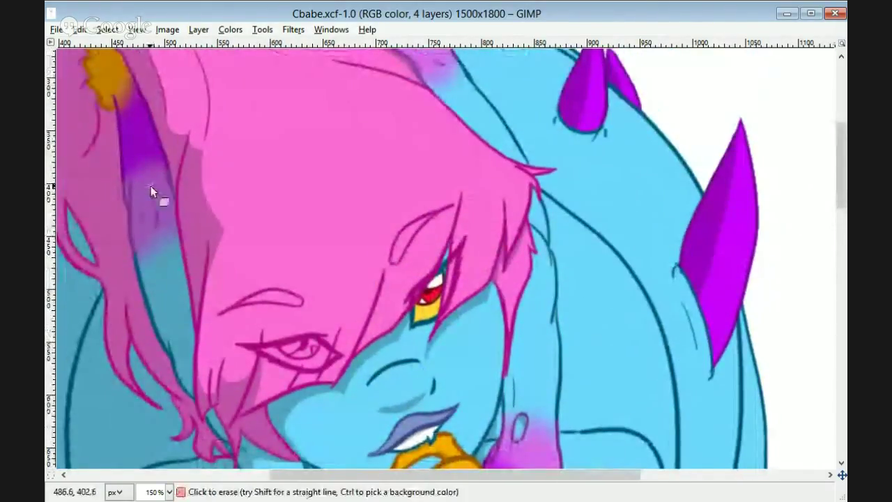
{"action": "mouse_move", "coordinate": [150, 185]}
{"action": "left_mouse_down"}
{"action": "mouse_move", "coordinate": [152, 169]}
{"action": "mouse_move", "coordinate": [154, 194]}
{"action": "mouse_move", "coordinate": [150, 161]}
{"action": "left_mouse_up"}
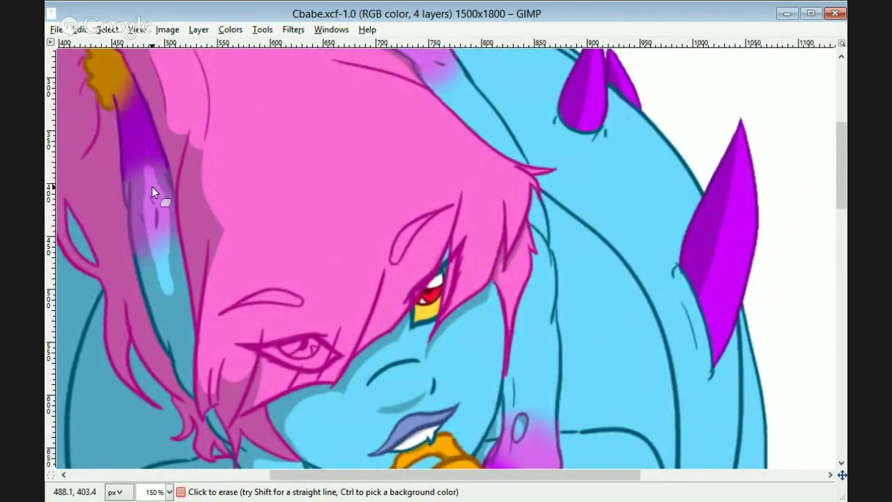
- Erase a rounded patch of the shadow layer on the still-shaded shoulder
{"action": "scroll", "coordinate": [791, 236], "scroll_direction": "left", "scroll_amount": 5}
{"action": "mouse_move", "coordinate": [842, 172]}
{"action": "left_mouse_down"}
{"action": "mouse_move", "coordinate": [842, 131]}
{"action": "mouse_move", "coordinate": [841, 254]}
{"action": "left_mouse_up"}
{"action": "mouse_move", "coordinate": [355, 108]}
{"action": "left_mouse_down"}
{"action": "mouse_move", "coordinate": [335, 111]}
{"action": "mouse_move", "coordinate": [347, 182]}
{"action": "mouse_move", "coordinate": [357, 176]}
{"action": "left_mouse_up"}
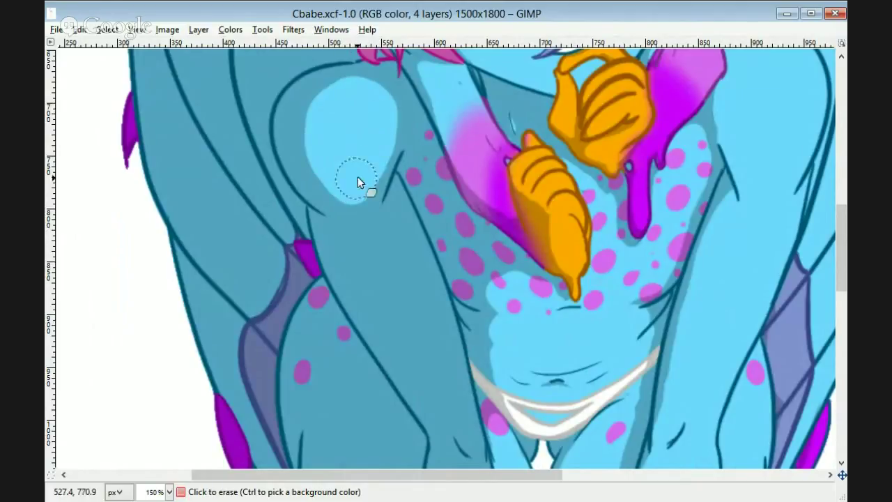
- Erase the shadow layer down the inner side of the arm below that shoulder to the wrist, and save the image
{"action": "scroll", "coordinate": [357, 177], "scroll_direction": "down", "scroll_amount": 5}
{"action": "mouse_move", "coordinate": [369, 83]}
{"action": "left_mouse_down"}
{"action": "mouse_move", "coordinate": [450, 248]}
{"action": "mouse_move", "coordinate": [407, 106]}
{"action": "mouse_move", "coordinate": [452, 250]}
{"action": "mouse_move", "coordinate": [426, 218]}
{"action": "mouse_move", "coordinate": [453, 306]}
{"action": "left_mouse_up"}
{"action": "scroll", "coordinate": [453, 306], "scroll_direction": "down", "scroll_amount": 6}
{"action": "mouse_move", "coordinate": [480, 167]}
{"action": "left_mouse_down"}
{"action": "mouse_move", "coordinate": [520, 345]}
{"action": "mouse_move", "coordinate": [515, 181]}
{"action": "mouse_move", "coordinate": [473, 117]}
{"action": "mouse_move", "coordinate": [513, 307]}
{"action": "mouse_move", "coordinate": [556, 349]}
{"action": "left_mouse_up"}
{"action": "key", "text": "ctrl+s"}
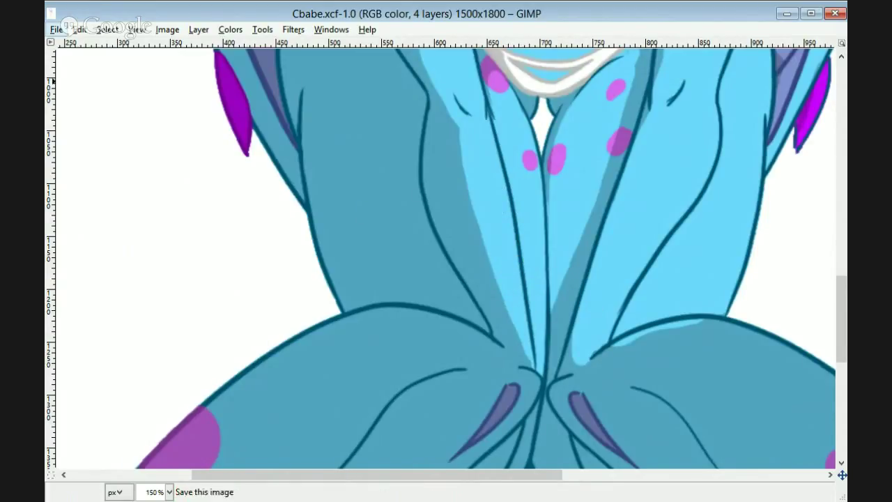
- Erase small highlights from the shadow layer on the spike beside the hair and on the shaded outer thigh
{"action": "scroll", "coordinate": [596, 378], "scroll_direction": "right", "scroll_amount": 1}
{"action": "scroll", "coordinate": [597, 379], "scroll_direction": "up", "scroll_amount": 20}
{"action": "scroll", "coordinate": [111, 155], "scroll_direction": "up", "scroll_amount": 4}
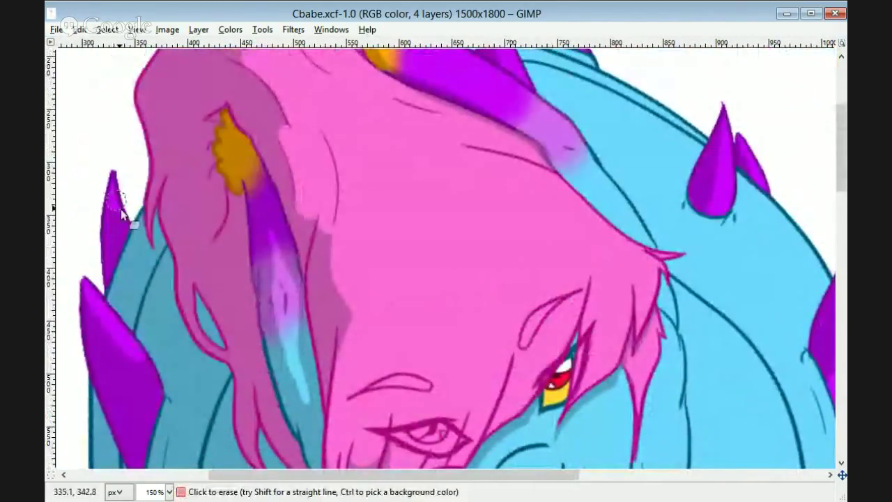
{"action": "scroll", "coordinate": [118, 209], "scroll_direction": "down", "scroll_amount": 13}
{"action": "scroll", "coordinate": [416, 213], "scroll_direction": "down", "scroll_amount": 5}
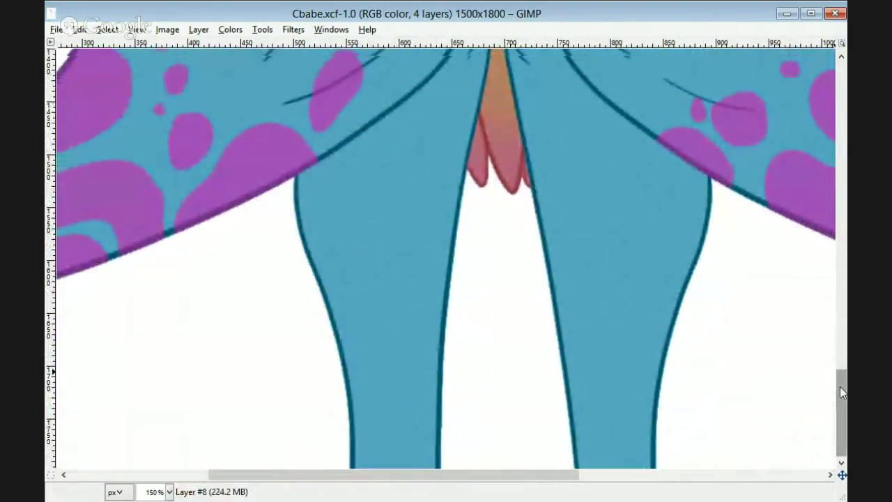
{"action": "left_click_drag", "start_coordinate": [839, 386], "coordinate": [845, 344]}
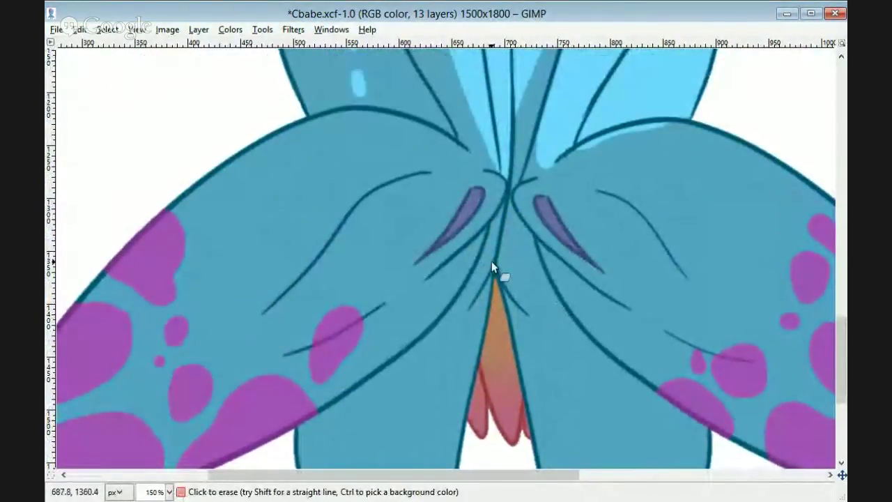
- Erase the shadow layer at the top of one lower leg and on the tips of the red fringe between the legs
{"action": "left_click_drag", "start_coordinate": [486, 284], "coordinate": [450, 413]}
{"action": "key", "text": "ctrl+z"}
{"action": "mouse_move", "coordinate": [475, 341]}
{"action": "left_mouse_down"}
{"action": "mouse_move", "coordinate": [407, 391]}
{"action": "mouse_move", "coordinate": [468, 346]}
{"action": "left_mouse_up"}
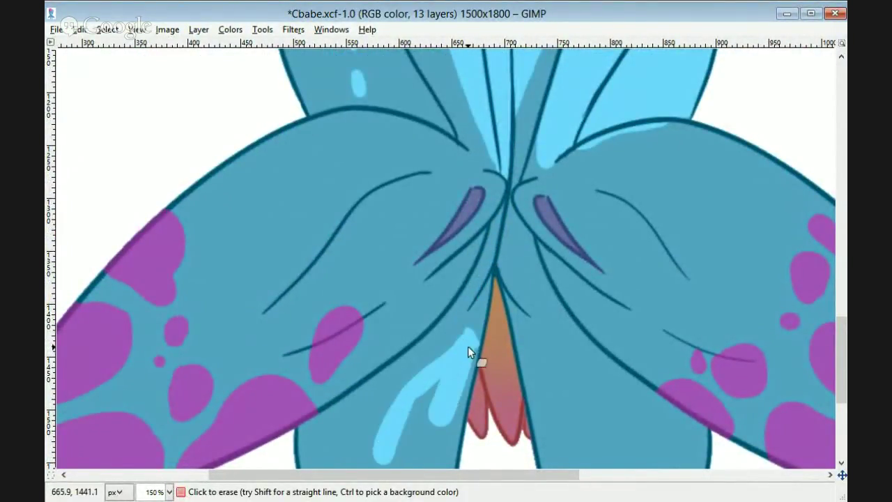
{"action": "left_click_drag", "start_coordinate": [482, 409], "coordinate": [480, 431]}
{"action": "left_click_drag", "start_coordinate": [521, 408], "coordinate": [521, 430]}
{"action": "left_click_drag", "start_coordinate": [455, 403], "coordinate": [466, 357]}
- Erase the shadow layer down the inner side of that lower leg and down the outer side of the other one
{"action": "scroll", "coordinate": [465, 146], "scroll_direction": "down", "scroll_amount": 5}
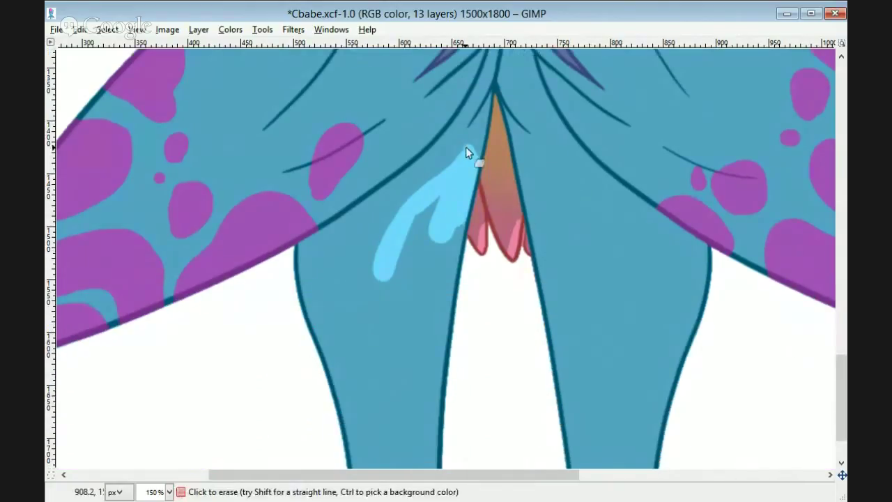
{"action": "mouse_move", "coordinate": [464, 166]}
{"action": "left_mouse_down"}
{"action": "mouse_move", "coordinate": [388, 283]}
{"action": "mouse_move", "coordinate": [430, 322]}
{"action": "mouse_move", "coordinate": [377, 275]}
{"action": "mouse_move", "coordinate": [414, 423]}
{"action": "left_mouse_up"}
{"action": "left_click_drag", "start_coordinate": [844, 403], "coordinate": [845, 419]}
{"action": "left_click_drag", "start_coordinate": [414, 350], "coordinate": [450, 290]}
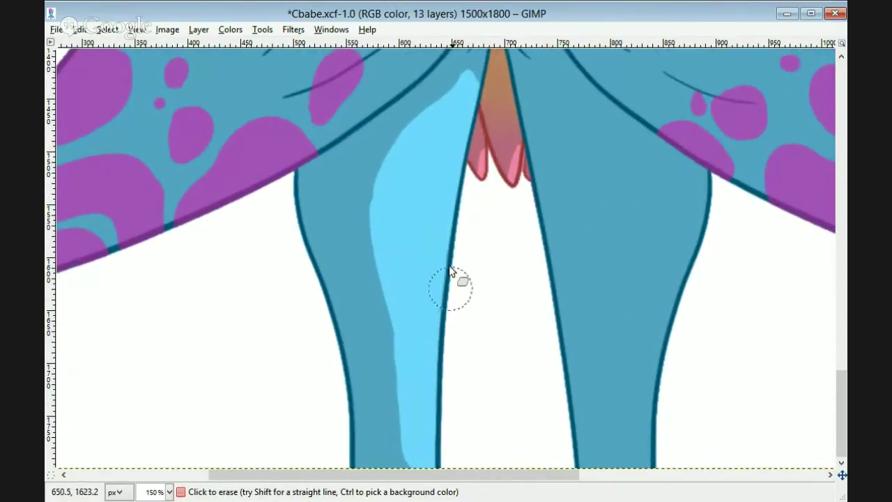
{"action": "left_click_drag", "start_coordinate": [418, 150], "coordinate": [381, 253]}
{"action": "left_click_drag", "start_coordinate": [424, 474], "coordinate": [514, 475]}
{"action": "mouse_move", "coordinate": [517, 221]}
{"action": "left_mouse_down"}
{"action": "mouse_move", "coordinate": [445, 410]}
{"action": "mouse_move", "coordinate": [490, 238]}
{"action": "left_mouse_up"}
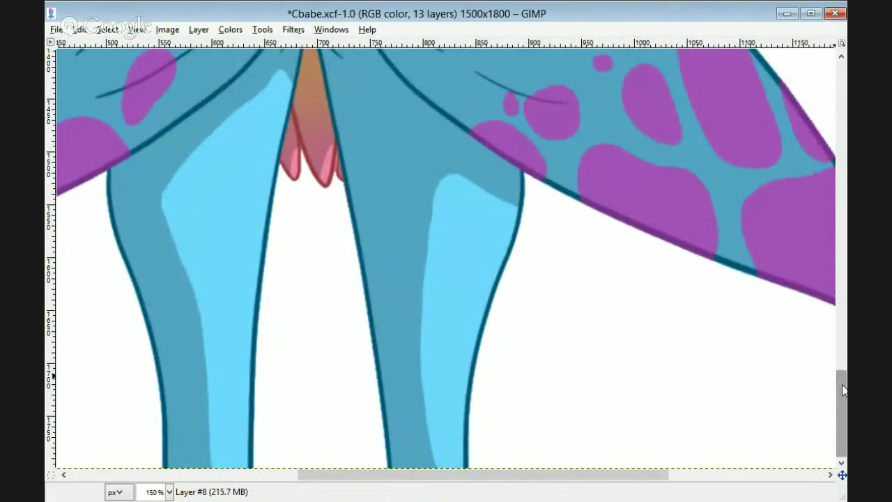
- Erase the shadow layer around the violet slit of the fully spotted fin and along its fold to the first pink spot
{"action": "left_click_drag", "start_coordinate": [841, 387], "coordinate": [841, 337]}
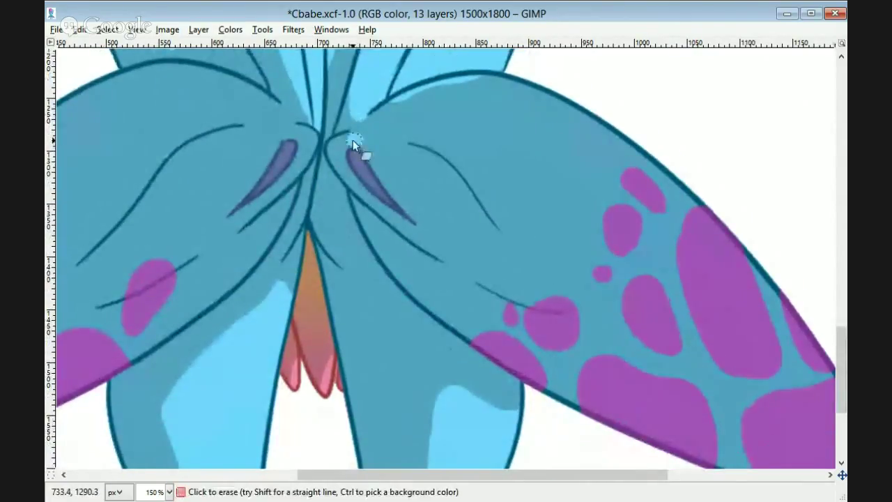
{"action": "mouse_move", "coordinate": [354, 142]}
{"action": "left_mouse_down"}
{"action": "mouse_move", "coordinate": [349, 178]}
{"action": "mouse_move", "coordinate": [444, 252]}
{"action": "mouse_move", "coordinate": [459, 248]}
{"action": "mouse_move", "coordinate": [439, 239]}
{"action": "mouse_move", "coordinate": [461, 234]}
{"action": "mouse_move", "coordinate": [447, 244]}
{"action": "mouse_move", "coordinate": [569, 296]}
{"action": "left_mouse_up"}
{"action": "key", "text": "ctrl+z"}
{"action": "left_click_drag", "start_coordinate": [420, 230], "coordinate": [562, 303]}
{"action": "scroll", "coordinate": [479, 466], "scroll_direction": "right", "scroll_amount": 3}
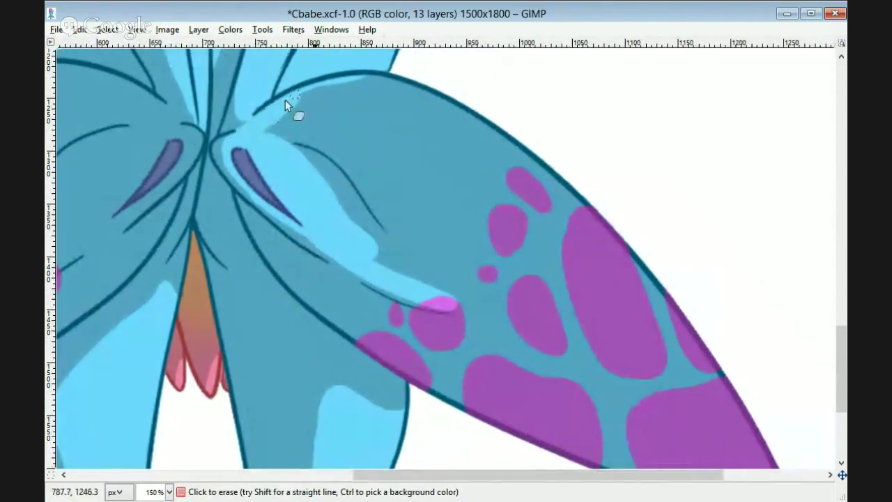
- Erase the shadow layer over the rest of that spotted fin to its tip, leaving its lower edge shaded
{"action": "mouse_move", "coordinate": [281, 107]}
{"action": "left_mouse_down"}
{"action": "mouse_move", "coordinate": [463, 142]}
{"action": "mouse_move", "coordinate": [519, 186]}
{"action": "left_mouse_up"}
{"action": "key", "text": "minus"}
{"action": "left_click_drag", "start_coordinate": [547, 475], "coordinate": [596, 475]}
{"action": "left_click_drag", "start_coordinate": [842, 340], "coordinate": [841, 367]}
{"action": "mouse_move", "coordinate": [438, 220]}
{"action": "left_mouse_down"}
{"action": "mouse_move", "coordinate": [647, 358]}
{"action": "mouse_move", "coordinate": [471, 246]}
{"action": "mouse_move", "coordinate": [515, 262]}
{"action": "mouse_move", "coordinate": [456, 208]}
{"action": "mouse_move", "coordinate": [505, 151]}
{"action": "mouse_move", "coordinate": [635, 293]}
{"action": "mouse_move", "coordinate": [400, 174]}
{"action": "mouse_move", "coordinate": [495, 146]}
{"action": "mouse_move", "coordinate": [442, 176]}
{"action": "left_mouse_up"}
{"action": "key", "text": "ctrl+z"}
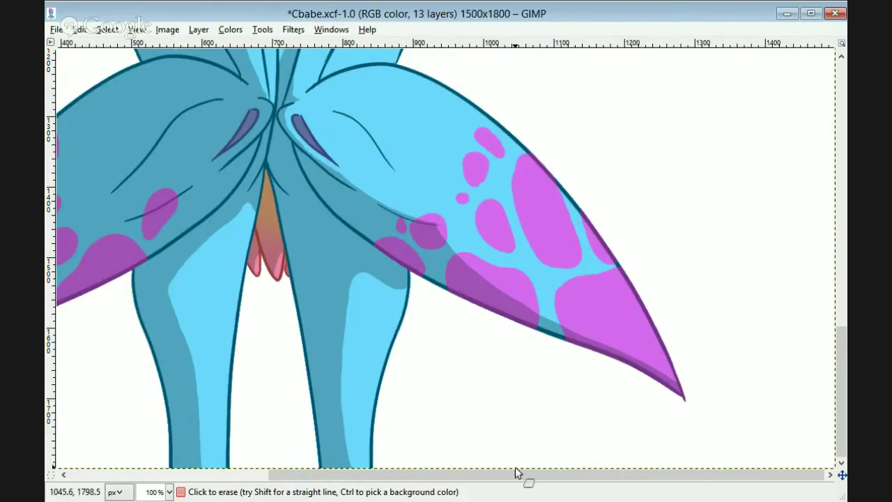
- Erase the shadow layer on the opposite fin around its violet slit and below the curved fold, including the nearby pink spots
{"action": "left_click_drag", "start_coordinate": [518, 474], "coordinate": [312, 475]}
{"action": "left_click_drag", "start_coordinate": [544, 111], "coordinate": [471, 184]}
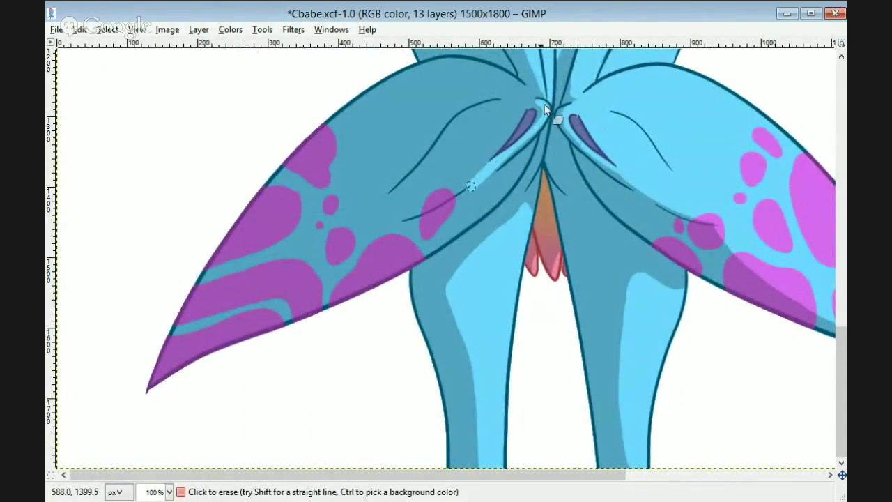
{"action": "key", "text": "ctrl+z"}
{"action": "left_click_drag", "start_coordinate": [546, 110], "coordinate": [453, 204]}
{"action": "mouse_move", "coordinate": [535, 103]}
{"action": "left_mouse_down"}
{"action": "mouse_move", "coordinate": [530, 143]}
{"action": "mouse_move", "coordinate": [474, 219]}
{"action": "mouse_move", "coordinate": [365, 281]}
{"action": "left_mouse_up"}
{"action": "left_click_drag", "start_coordinate": [502, 124], "coordinate": [451, 207]}
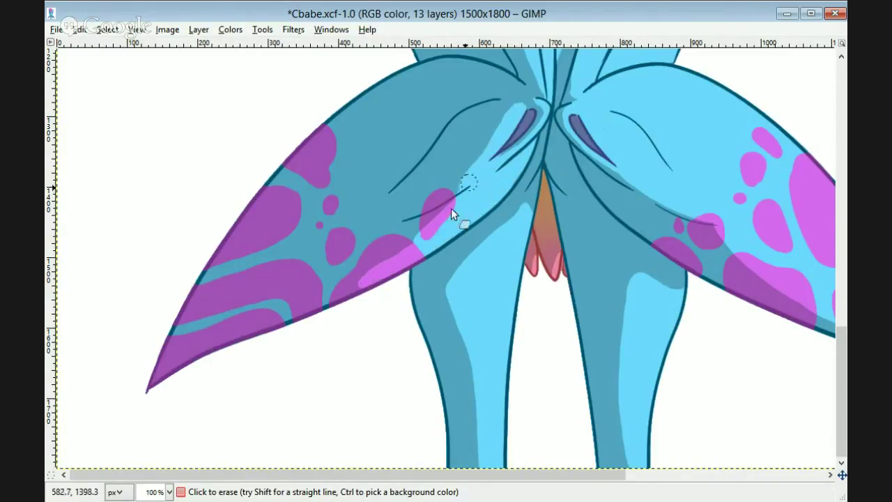
{"action": "left_click_drag", "start_coordinate": [514, 107], "coordinate": [433, 193]}
{"action": "key", "text": "ctrl+z"}
{"action": "mouse_move", "coordinate": [487, 111]}
{"action": "left_mouse_down"}
{"action": "mouse_move", "coordinate": [411, 187]}
{"action": "mouse_move", "coordinate": [519, 107]}
{"action": "left_mouse_up"}
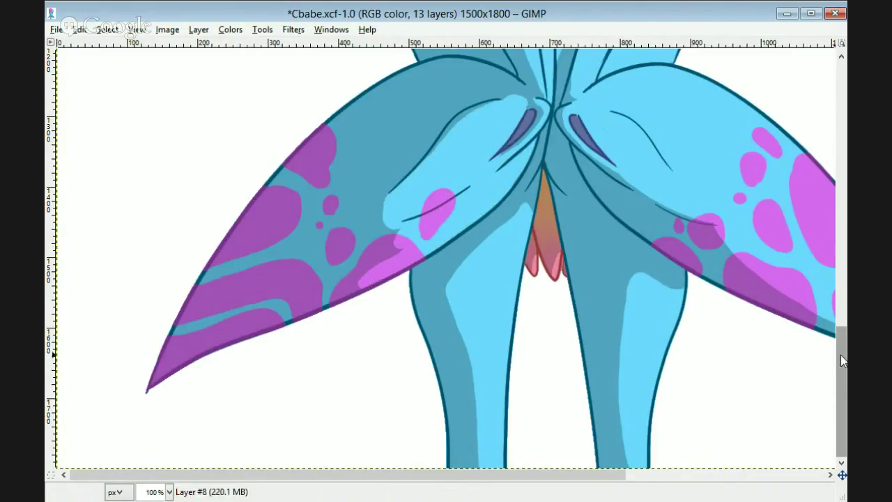
- Erase the shadow layer along the opposite fin's lower half to its tip, with thin highlights on its shaded upper part
{"action": "left_click_drag", "start_coordinate": [841, 360], "coordinate": [841, 331]}
{"action": "key", "text": "ctrl+z"}
{"action": "mouse_move", "coordinate": [507, 167]}
{"action": "left_mouse_down"}
{"action": "mouse_move", "coordinate": [416, 173]}
{"action": "mouse_move", "coordinate": [406, 182]}
{"action": "left_mouse_up"}
{"action": "mouse_move", "coordinate": [387, 199]}
{"action": "left_mouse_down"}
{"action": "mouse_move", "coordinate": [336, 249]}
{"action": "mouse_move", "coordinate": [284, 277]}
{"action": "mouse_move", "coordinate": [354, 293]}
{"action": "mouse_move", "coordinate": [337, 322]}
{"action": "left_mouse_up"}
{"action": "scroll", "coordinate": [734, 320], "scroll_direction": "down", "scroll_amount": 3}
{"action": "scroll", "coordinate": [838, 353], "scroll_direction": "up", "scroll_amount": 2}
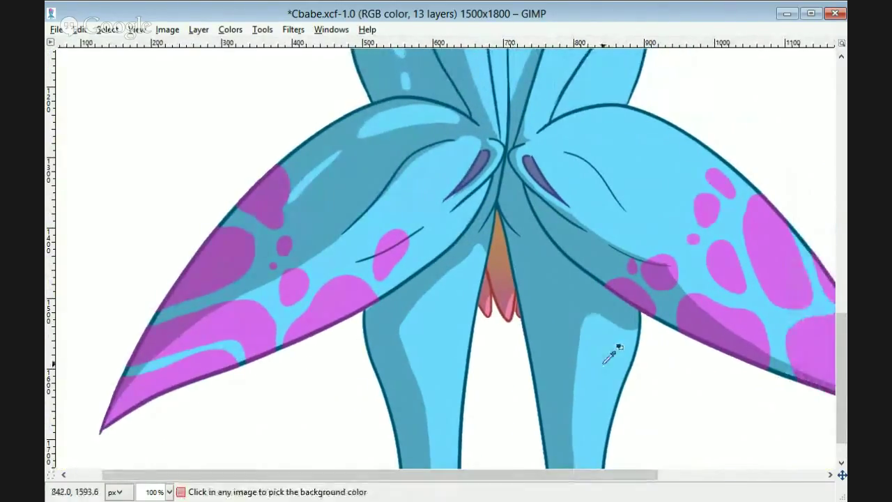
{"action": "left_click_drag", "start_coordinate": [328, 261], "coordinate": [229, 349]}
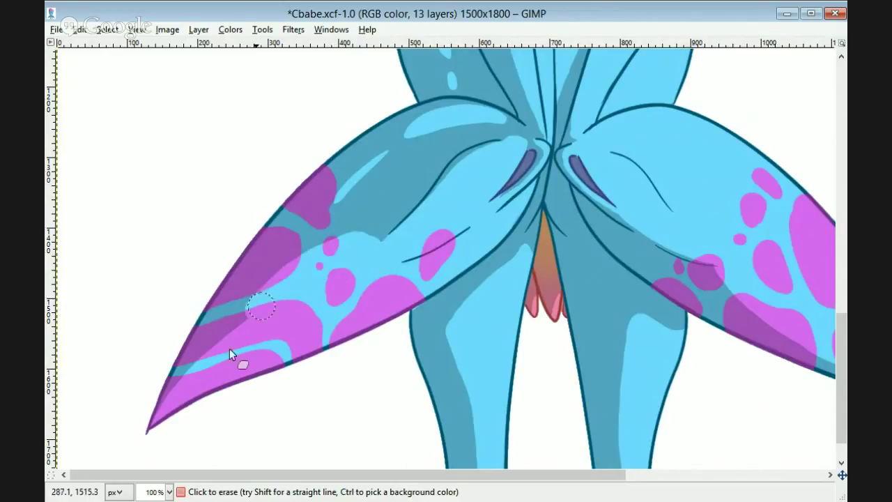
{"action": "key", "text": "ctrl+z"}
{"action": "left_click_drag", "start_coordinate": [368, 237], "coordinate": [195, 362]}
{"action": "scroll", "coordinate": [519, 326], "scroll_direction": "down", "scroll_amount": 3}
{"action": "left_click_drag", "start_coordinate": [841, 341], "coordinate": [845, 270]}
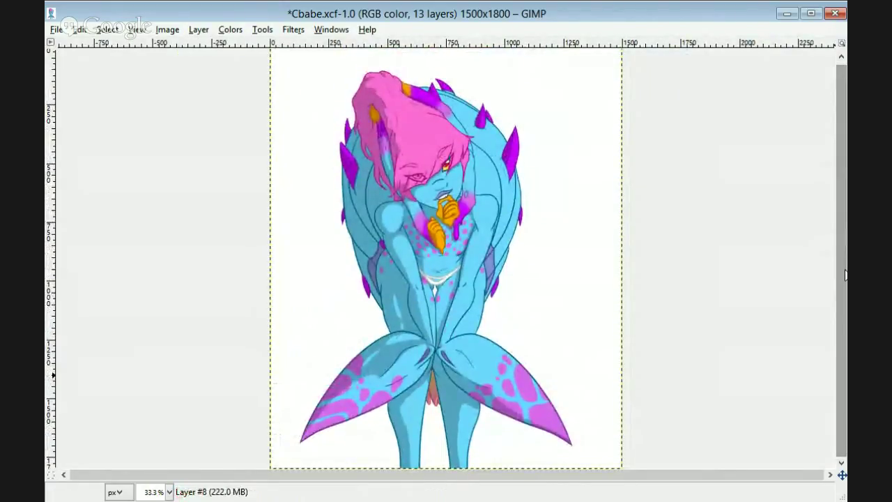
- Save the image and apply a Gaussian Blur to the shadow layer
{"action": "left_click", "coordinate": [56, 30]}
{"action": "left_click", "coordinate": [92, 143]}
{"action": "scroll", "coordinate": [372, 274], "scroll_direction": "up", "scroll_amount": 4}
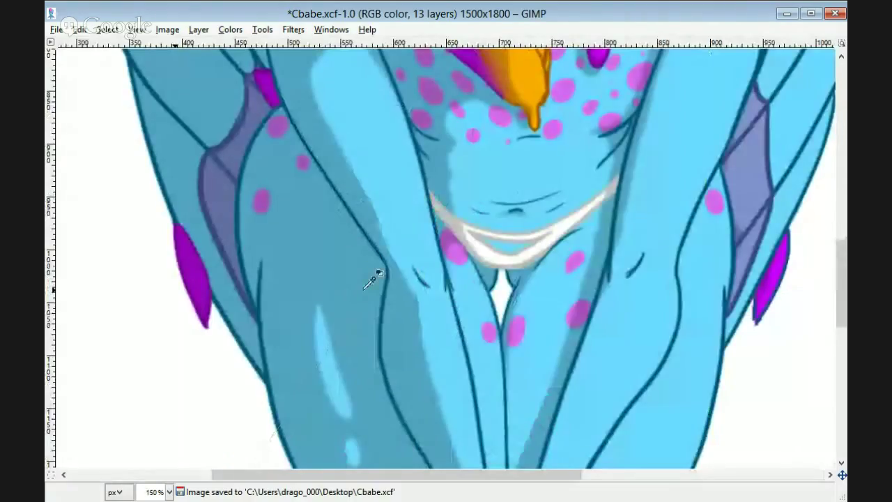
{"action": "left_click", "coordinate": [395, 427]}
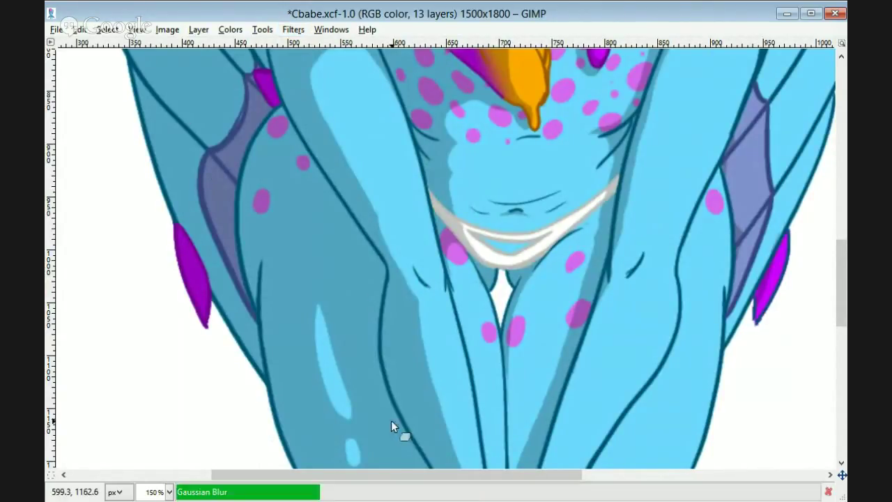
- Brighten the figure with a light layer and limit the brightening to the areas outside the shadows
{"action": "key", "text": "ctrl+z"}
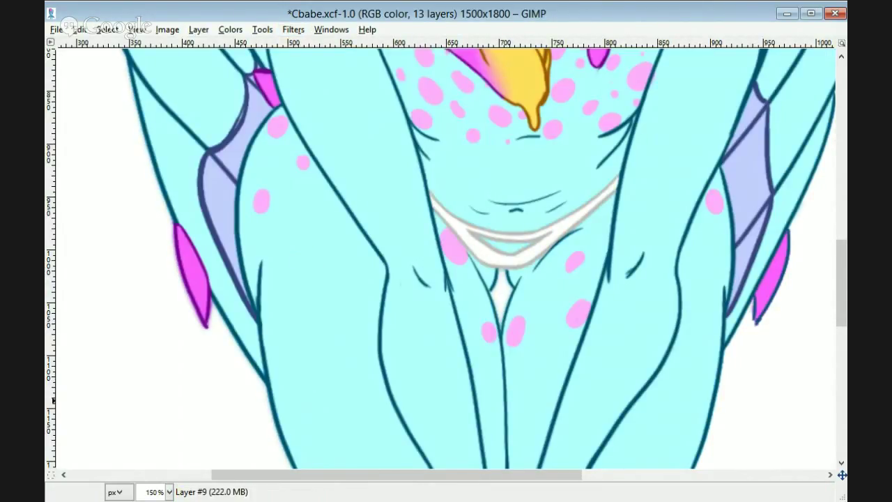
{"action": "key", "text": "u"}
{"action": "left_click", "coordinate": [138, 300]}
{"action": "key", "text": "ctrl+z"}
{"action": "key", "text": "ctrl+z"}
{"action": "scroll", "coordinate": [384, 285], "scroll_direction": "down", "scroll_amount": 4}
{"action": "key", "text": "shift+e"}
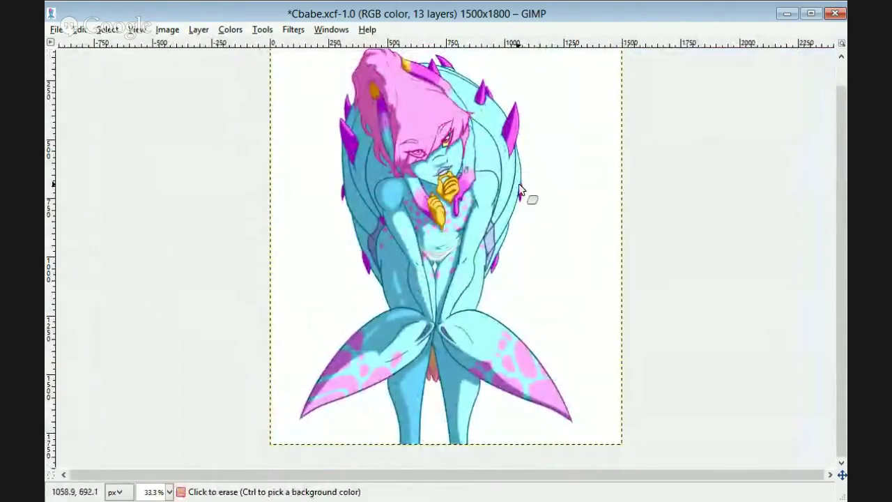
{"action": "scroll", "coordinate": [532, 200], "scroll_direction": "up", "scroll_amount": 4}
{"action": "scroll", "coordinate": [835, 184], "scroll_direction": "up", "scroll_amount": 3}
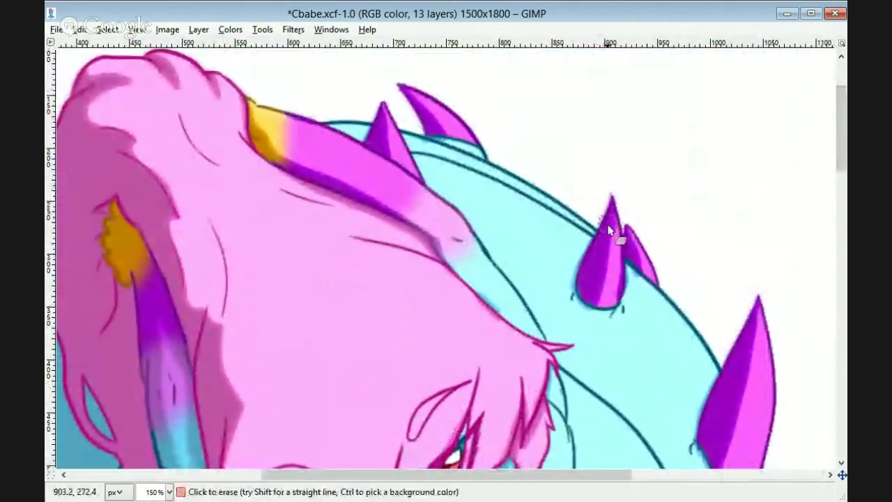
{"action": "left_click_drag", "start_coordinate": [841, 149], "coordinate": [840, 228]}
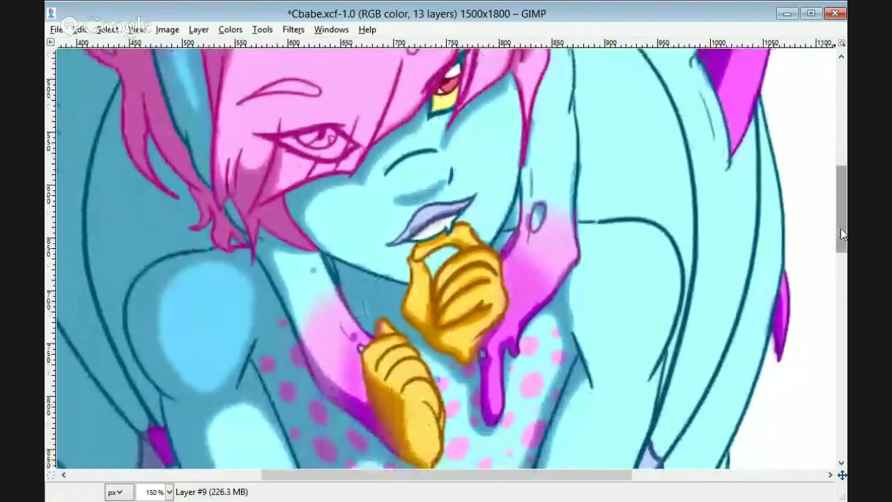
- Erase the light layer on the face, shaded neck and orange hands, leaving highlights on the nose, cheek, collar and knuckles
{"action": "mouse_move", "coordinate": [318, 207]}
{"action": "left_mouse_down"}
{"action": "mouse_move", "coordinate": [458, 162]}
{"action": "mouse_move", "coordinate": [514, 127]}
{"action": "mouse_move", "coordinate": [507, 175]}
{"action": "mouse_move", "coordinate": [481, 206]}
{"action": "mouse_move", "coordinate": [407, 244]}
{"action": "mouse_move", "coordinate": [410, 290]}
{"action": "mouse_move", "coordinate": [420, 299]}
{"action": "mouse_move", "coordinate": [287, 269]}
{"action": "mouse_move", "coordinate": [365, 353]}
{"action": "mouse_move", "coordinate": [356, 374]}
{"action": "left_mouse_up"}
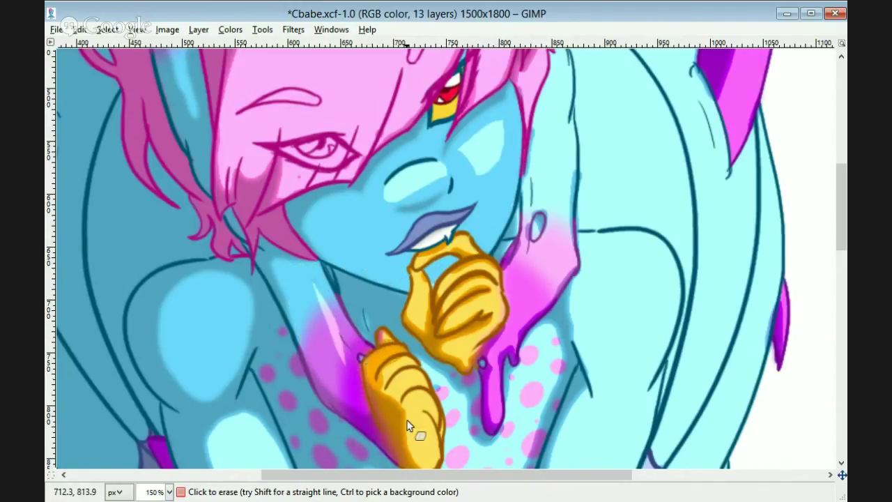
{"action": "scroll", "coordinate": [801, 229], "scroll_direction": "down", "scroll_amount": 3}
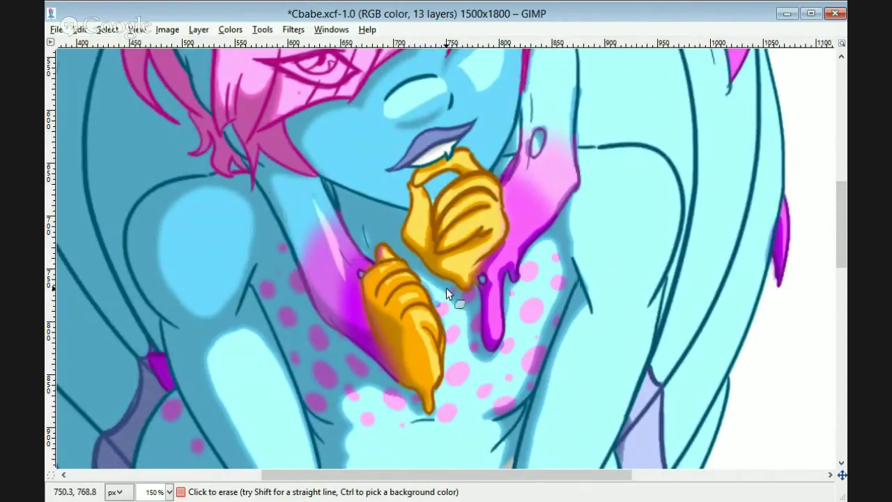
{"action": "mouse_move", "coordinate": [480, 256]}
{"action": "left_mouse_down"}
{"action": "mouse_move", "coordinate": [446, 269]}
{"action": "mouse_move", "coordinate": [492, 203]}
{"action": "mouse_move", "coordinate": [460, 170]}
{"action": "left_mouse_up"}
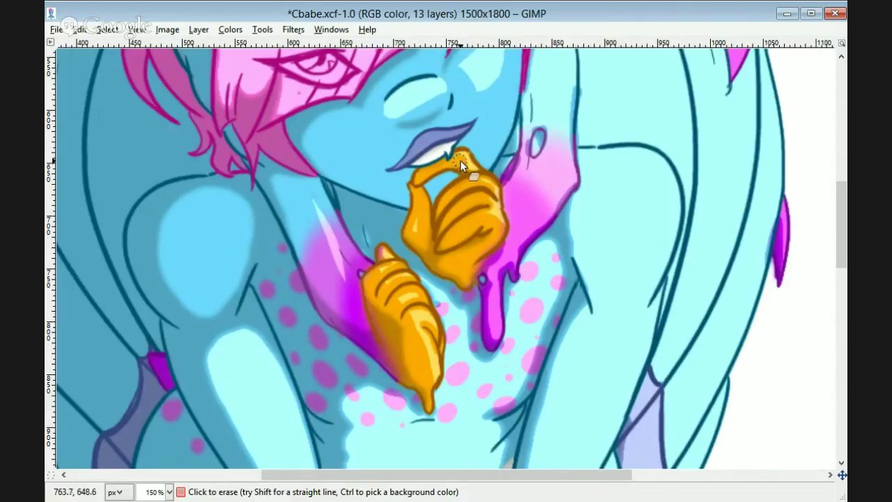
{"action": "mouse_move", "coordinate": [841, 231]}
{"action": "left_mouse_down"}
{"action": "mouse_move", "coordinate": [840, 162]}
{"action": "mouse_move", "coordinate": [840, 223]}
{"action": "left_mouse_up"}
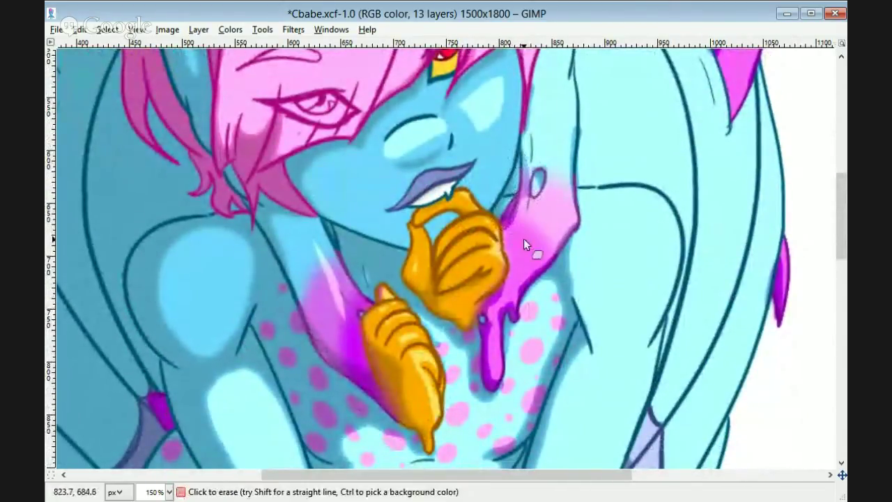
- Erase the light layer on the hanging strand beside the face, its violet end and drip, leaving narrow streaks of light
{"action": "mouse_move", "coordinate": [523, 238]}
{"action": "left_mouse_down"}
{"action": "mouse_move", "coordinate": [542, 202]}
{"action": "mouse_move", "coordinate": [503, 327]}
{"action": "left_mouse_up"}
{"action": "mouse_move", "coordinate": [528, 281]}
{"action": "left_mouse_down"}
{"action": "mouse_move", "coordinate": [575, 221]}
{"action": "mouse_move", "coordinate": [541, 163]}
{"action": "left_mouse_up"}
{"action": "left_click_drag", "start_coordinate": [840, 234], "coordinate": [840, 208]}
{"action": "left_click_drag", "start_coordinate": [577, 350], "coordinate": [571, 166]}
{"action": "key", "text": "ctrl+z"}
{"action": "mouse_move", "coordinate": [560, 118]}
{"action": "left_mouse_down"}
{"action": "mouse_move", "coordinate": [549, 173]}
{"action": "mouse_move", "coordinate": [576, 199]}
{"action": "mouse_move", "coordinate": [579, 343]}
{"action": "left_mouse_up"}
{"action": "left_click_drag", "start_coordinate": [556, 72], "coordinate": [559, 124]}
- Erase the light layer along the violet horn above the hair and on the back spikes, keeping thin highlights
{"action": "left_click_drag", "start_coordinate": [840, 210], "coordinate": [840, 143]}
{"action": "left_click_drag", "start_coordinate": [252, 133], "coordinate": [550, 363]}
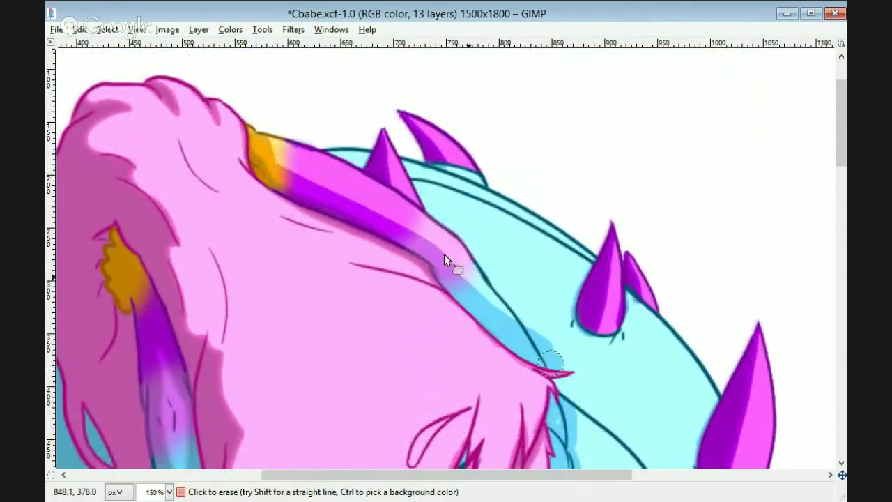
{"action": "mouse_move", "coordinate": [280, 146]}
{"action": "left_mouse_down"}
{"action": "mouse_move", "coordinate": [455, 235]}
{"action": "mouse_move", "coordinate": [443, 229]}
{"action": "mouse_move", "coordinate": [539, 337]}
{"action": "left_mouse_up"}
{"action": "key", "text": "ctrl+z"}
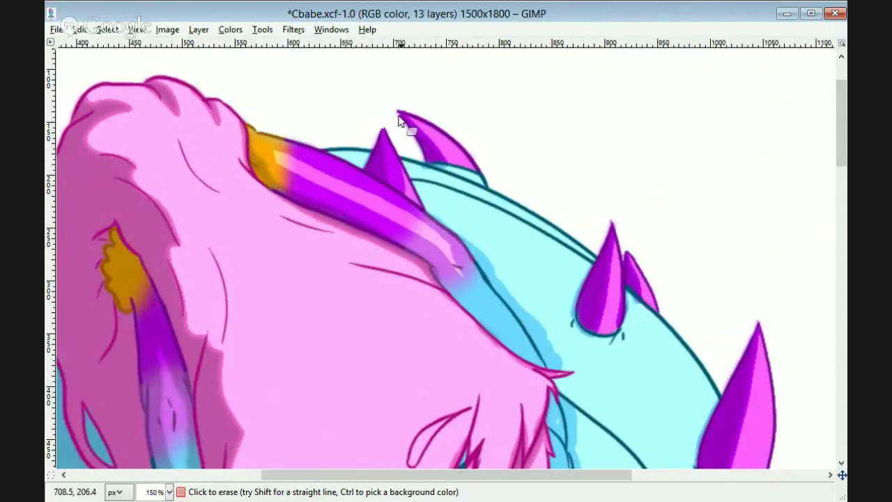
{"action": "left_click_drag", "start_coordinate": [404, 118], "coordinate": [481, 188]}
{"action": "scroll", "coordinate": [766, 300], "scroll_direction": "down", "scroll_amount": 5}
{"action": "left_click_drag", "start_coordinate": [727, 317], "coordinate": [776, 230]}
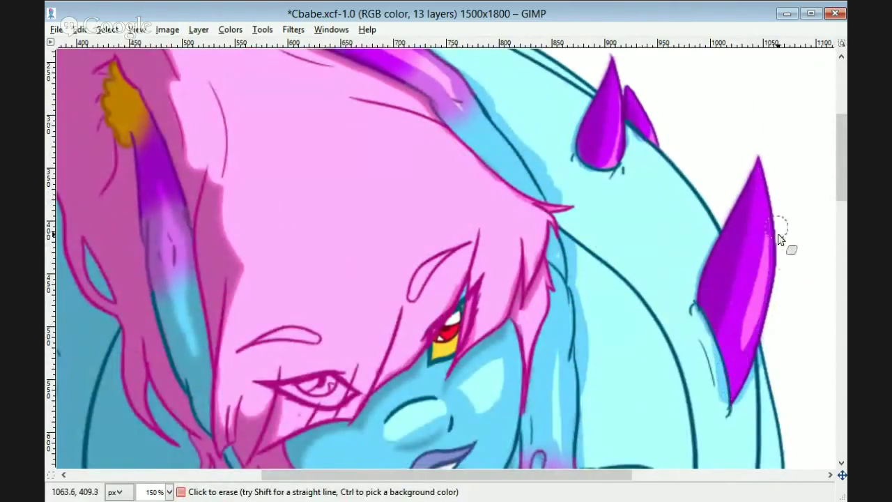
- Erase the light layer across the hair's fringe and around both eyes, leaving small highlights on the separate locks
{"action": "mouse_move", "coordinate": [840, 170]}
{"action": "left_mouse_down"}
{"action": "mouse_move", "coordinate": [839, 136]}
{"action": "mouse_move", "coordinate": [839, 182]}
{"action": "left_mouse_up"}
{"action": "mouse_move", "coordinate": [530, 282]}
{"action": "left_mouse_down"}
{"action": "mouse_move", "coordinate": [512, 147]}
{"action": "mouse_move", "coordinate": [537, 148]}
{"action": "mouse_move", "coordinate": [538, 185]}
{"action": "left_mouse_up"}
{"action": "mouse_move", "coordinate": [510, 150]}
{"action": "left_mouse_down"}
{"action": "mouse_move", "coordinate": [487, 193]}
{"action": "mouse_move", "coordinate": [513, 151]}
{"action": "mouse_move", "coordinate": [423, 197]}
{"action": "mouse_move", "coordinate": [443, 217]}
{"action": "mouse_move", "coordinate": [293, 340]}
{"action": "mouse_move", "coordinate": [279, 255]}
{"action": "mouse_move", "coordinate": [267, 300]}
{"action": "left_mouse_up"}
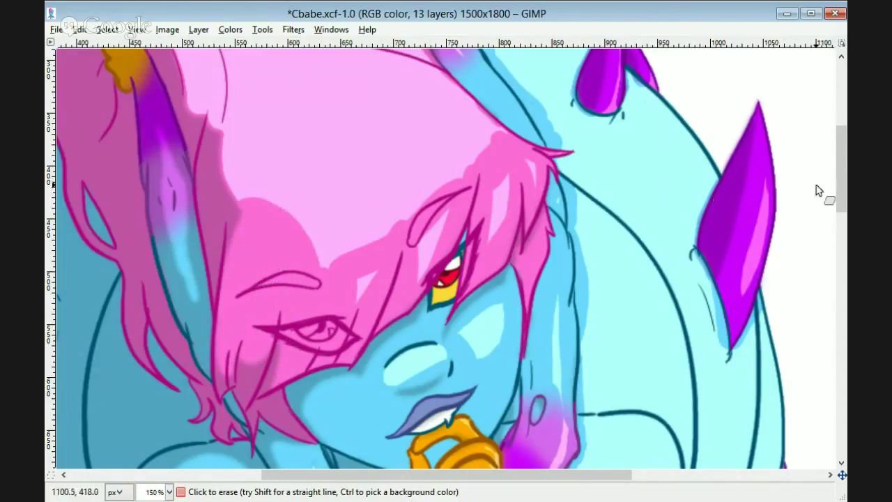
{"action": "left_click_drag", "start_coordinate": [841, 181], "coordinate": [841, 173]}
{"action": "mouse_move", "coordinate": [417, 223]}
{"action": "left_mouse_down"}
{"action": "mouse_move", "coordinate": [296, 262]}
{"action": "mouse_move", "coordinate": [401, 261]}
{"action": "left_mouse_up"}
{"action": "left_click_drag", "start_coordinate": [840, 176], "coordinate": [838, 165]}
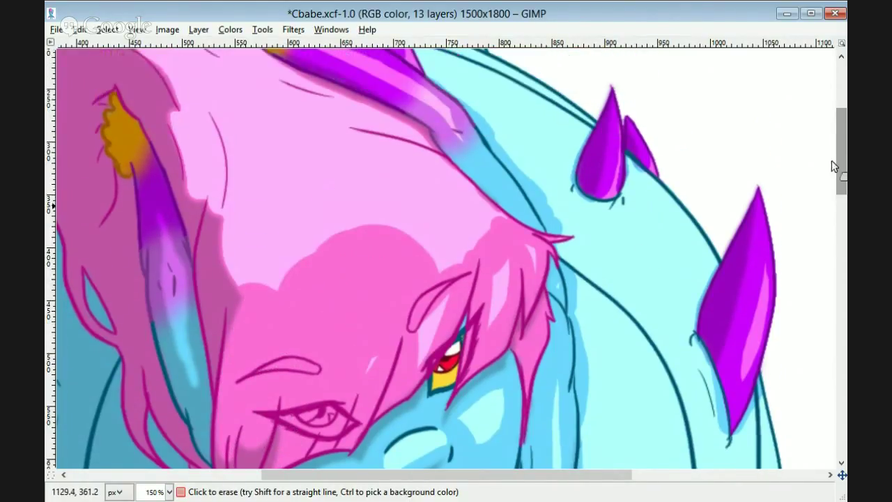
{"action": "mouse_move", "coordinate": [479, 240]}
{"action": "left_mouse_down"}
{"action": "mouse_move", "coordinate": [453, 268]}
{"action": "mouse_move", "coordinate": [484, 241]}
{"action": "mouse_move", "coordinate": [398, 159]}
{"action": "left_mouse_up"}
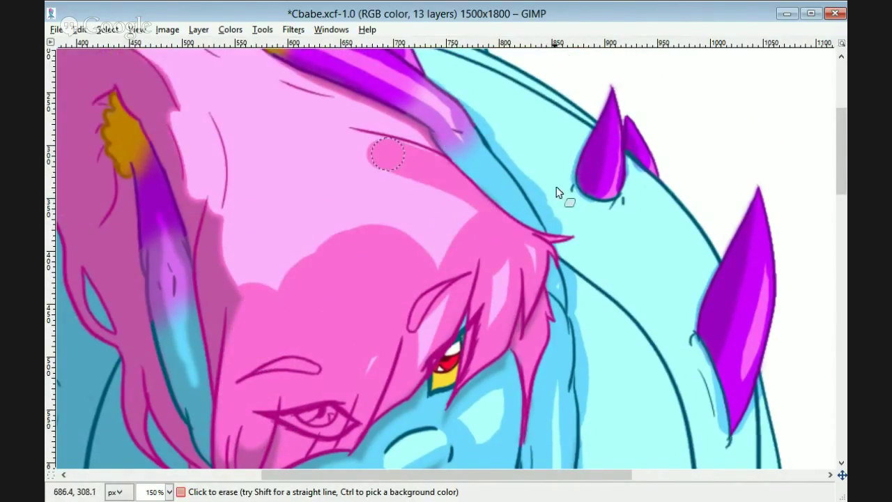
{"action": "key", "text": "ctrl+z"}
- Erase the light layer over the rest of the hair up to the crown, leaving a curved highlight band above the forehead
{"action": "left_click_drag", "start_coordinate": [323, 245], "coordinate": [265, 257]}
{"action": "left_click_drag", "start_coordinate": [841, 168], "coordinate": [840, 149]}
{"action": "mouse_move", "coordinate": [427, 334]}
{"action": "left_mouse_down"}
{"action": "mouse_move", "coordinate": [295, 321]}
{"action": "mouse_move", "coordinate": [353, 302]}
{"action": "mouse_move", "coordinate": [440, 338]}
{"action": "left_mouse_up"}
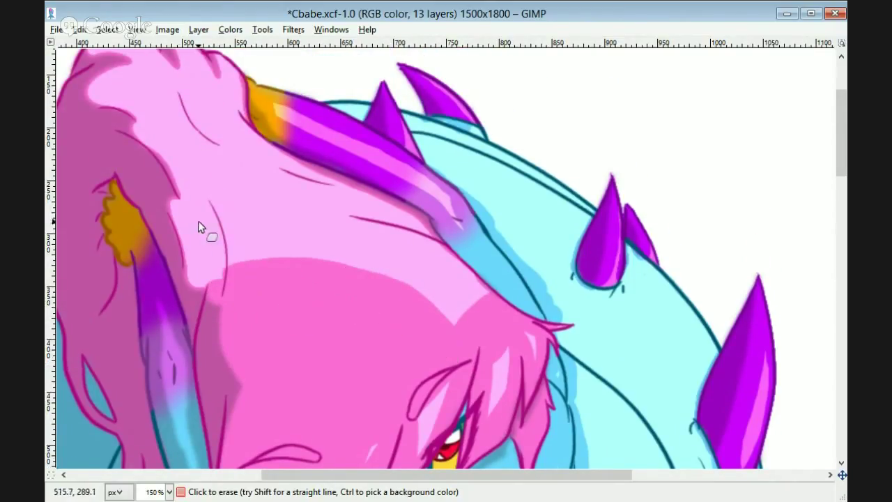
{"action": "left_click_drag", "start_coordinate": [198, 220], "coordinate": [209, 275]}
{"action": "left_click_drag", "start_coordinate": [841, 163], "coordinate": [840, 143]}
{"action": "mouse_move", "coordinate": [102, 172]}
{"action": "left_mouse_down"}
{"action": "mouse_move", "coordinate": [142, 199]}
{"action": "mouse_move", "coordinate": [150, 228]}
{"action": "left_mouse_up"}
{"action": "mouse_move", "coordinate": [100, 136]}
{"action": "left_mouse_down"}
{"action": "mouse_move", "coordinate": [160, 238]}
{"action": "mouse_move", "coordinate": [185, 154]}
{"action": "mouse_move", "coordinate": [213, 145]}
{"action": "mouse_move", "coordinate": [238, 157]}
{"action": "mouse_move", "coordinate": [237, 217]}
{"action": "mouse_move", "coordinate": [338, 269]}
{"action": "mouse_move", "coordinate": [481, 394]}
{"action": "mouse_move", "coordinate": [499, 388]}
{"action": "mouse_move", "coordinate": [354, 282]}
{"action": "mouse_move", "coordinate": [235, 237]}
{"action": "mouse_move", "coordinate": [266, 244]}
{"action": "mouse_move", "coordinate": [292, 293]}
{"action": "left_mouse_up"}
- Erase the light layer on the shaded arm, leaving a thin tapering forearm highlight, and on the adjoining half of the belly
{"action": "scroll", "coordinate": [647, 235], "scroll_direction": "down", "scroll_amount": 5}
{"action": "left_click_drag", "start_coordinate": [845, 236], "coordinate": [845, 309]}
{"action": "mouse_move", "coordinate": [228, 115]}
{"action": "left_mouse_down"}
{"action": "mouse_move", "coordinate": [305, 345]}
{"action": "mouse_move", "coordinate": [289, 153]}
{"action": "mouse_move", "coordinate": [341, 331]}
{"action": "left_mouse_up"}
{"action": "left_click_drag", "start_coordinate": [284, 230], "coordinate": [332, 348]}
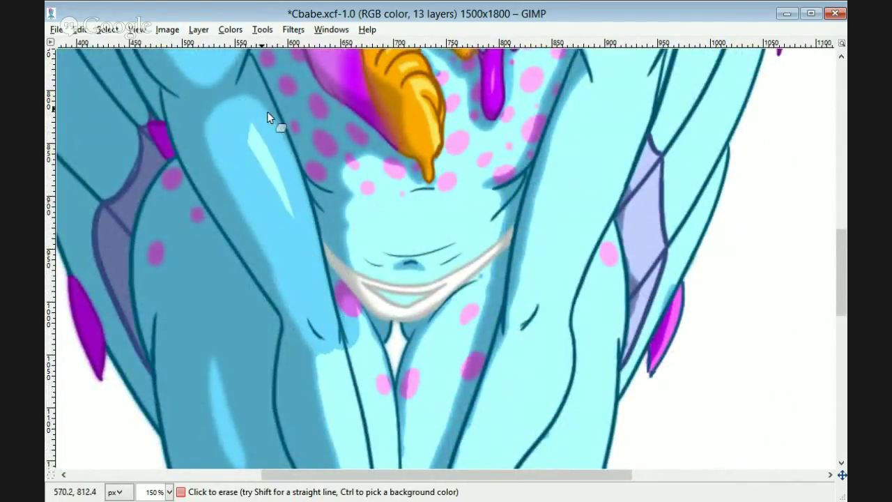
{"action": "left_click_drag", "start_coordinate": [267, 111], "coordinate": [296, 218]}
{"action": "key", "text": "ctrl+z"}
{"action": "key", "text": "ctrl+z"}
{"action": "left_click_drag", "start_coordinate": [255, 116], "coordinate": [322, 285]}
{"action": "key", "text": "ctrl+z"}
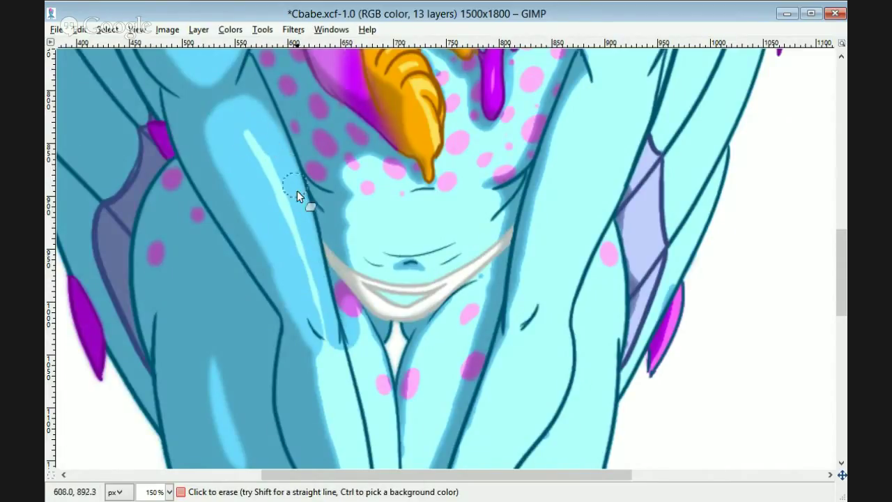
{"action": "left_click_drag", "start_coordinate": [295, 234], "coordinate": [326, 349]}
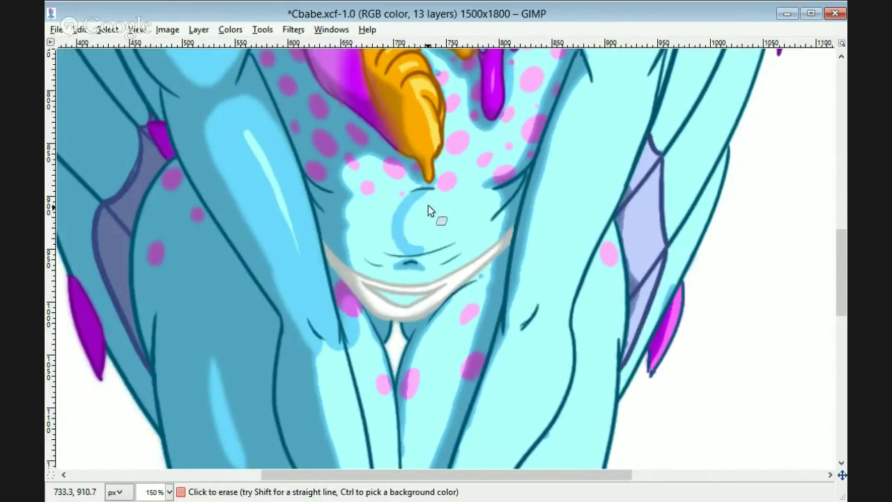
{"action": "left_click_drag", "start_coordinate": [408, 259], "coordinate": [418, 199]}
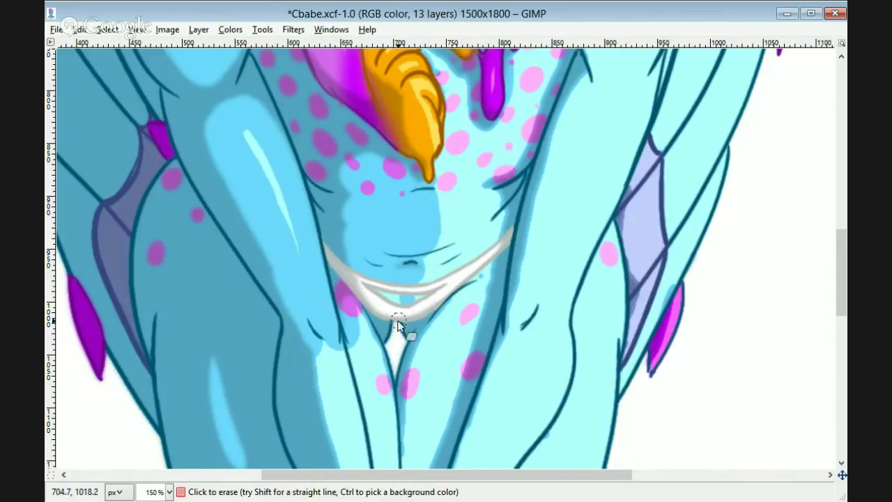
- Erase the light layer along the upper part of the lit coil around the spikes, leaving tapering highlights
{"action": "scroll", "coordinate": [518, 228], "scroll_direction": "right", "scroll_amount": 3}
{"action": "scroll", "coordinate": [779, 257], "scroll_direction": "up", "scroll_amount": 10}
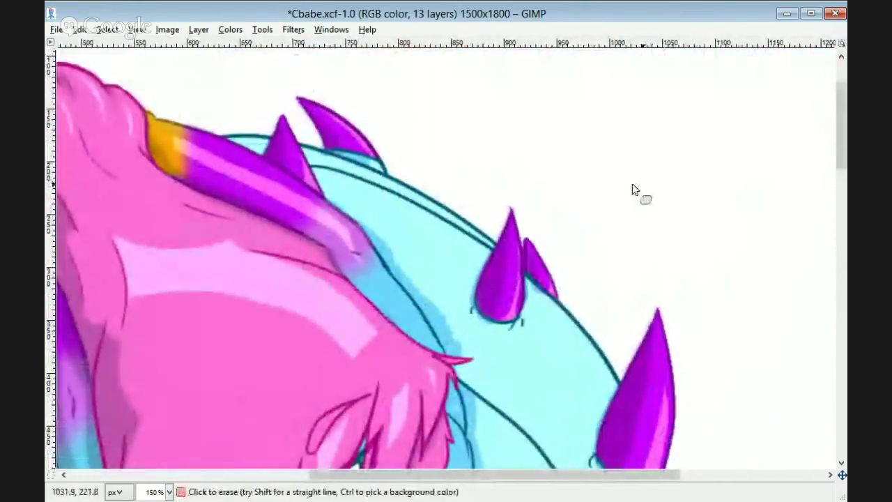
{"action": "mouse_move", "coordinate": [489, 243]}
{"action": "left_mouse_down"}
{"action": "mouse_move", "coordinate": [355, 185]}
{"action": "mouse_move", "coordinate": [471, 290]}
{"action": "mouse_move", "coordinate": [358, 225]}
{"action": "mouse_move", "coordinate": [342, 191]}
{"action": "mouse_move", "coordinate": [446, 285]}
{"action": "left_mouse_up"}
{"action": "left_click_drag", "start_coordinate": [840, 139], "coordinate": [839, 182]}
{"action": "left_click_drag", "start_coordinate": [491, 134], "coordinate": [577, 243]}
{"action": "left_click_drag", "start_coordinate": [555, 101], "coordinate": [588, 251]}
{"action": "mouse_move", "coordinate": [461, 160]}
{"action": "left_mouse_down"}
{"action": "mouse_move", "coordinate": [497, 154]}
{"action": "mouse_move", "coordinate": [612, 362]}
{"action": "left_mouse_up"}
- Erase the light layer down the lit coil's outer bands and the violet membrane, leaving slim streaks on the blue bands
{"action": "left_click_drag", "start_coordinate": [839, 171], "coordinate": [840, 218]}
{"action": "mouse_move", "coordinate": [615, 133]}
{"action": "left_mouse_down"}
{"action": "mouse_move", "coordinate": [613, 254]}
{"action": "mouse_move", "coordinate": [570, 397]}
{"action": "left_mouse_up"}
{"action": "mouse_move", "coordinate": [636, 124]}
{"action": "left_mouse_down"}
{"action": "mouse_move", "coordinate": [651, 136]}
{"action": "mouse_move", "coordinate": [599, 363]}
{"action": "left_mouse_up"}
{"action": "left_click_drag", "start_coordinate": [672, 132], "coordinate": [602, 395]}
{"action": "left_click_drag", "start_coordinate": [840, 199], "coordinate": [840, 199]}
{"action": "mouse_move", "coordinate": [669, 127]}
{"action": "left_mouse_down"}
{"action": "mouse_move", "coordinate": [625, 327]}
{"action": "mouse_move", "coordinate": [592, 394]}
{"action": "left_mouse_up"}
{"action": "left_click_drag", "start_coordinate": [840, 241], "coordinate": [840, 255]}
{"action": "left_click_drag", "start_coordinate": [661, 209], "coordinate": [621, 377]}
{"action": "left_click_drag", "start_coordinate": [841, 241], "coordinate": [840, 277]}
{"action": "mouse_move", "coordinate": [645, 90]}
{"action": "left_mouse_down"}
{"action": "mouse_move", "coordinate": [595, 126]}
{"action": "mouse_move", "coordinate": [577, 274]}
{"action": "left_mouse_up"}
- Erase the light layer on the coil's inner panel and the lit shoulder and arm, leaving shoulder and forearm highlights
{"action": "scroll", "coordinate": [529, 246], "scroll_direction": "up", "scroll_amount": 10}
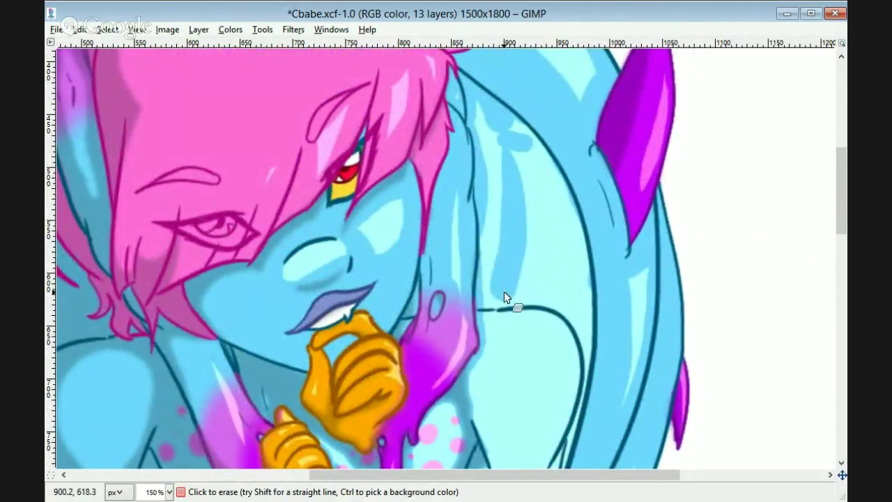
{"action": "scroll", "coordinate": [754, 230], "scroll_direction": "down", "scroll_amount": 5}
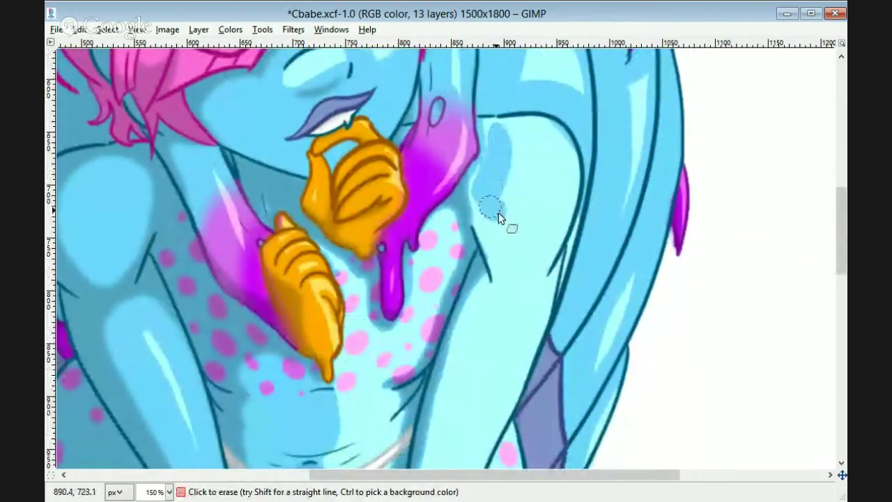
{"action": "scroll", "coordinate": [553, 129], "scroll_direction": "down", "scroll_amount": 3}
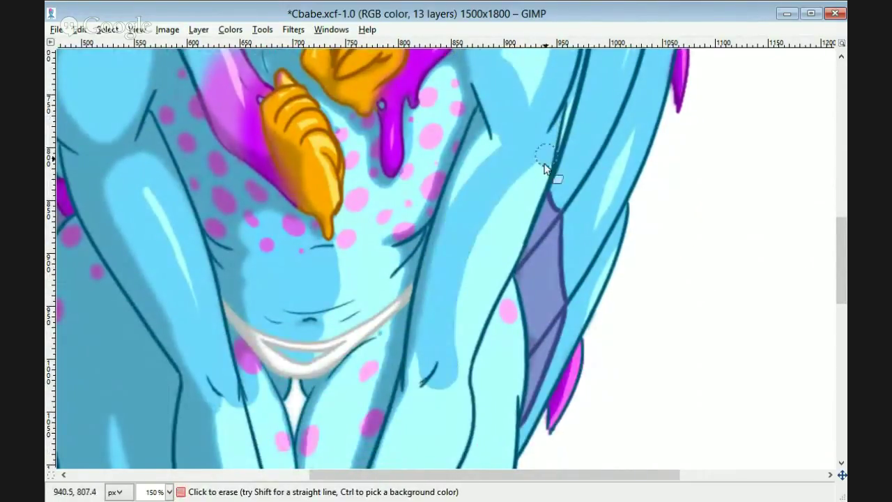
{"action": "scroll", "coordinate": [449, 226], "scroll_direction": "down", "scroll_amount": 7}
{"action": "scroll", "coordinate": [445, 174], "scroll_direction": "up", "scroll_amount": 9}
- Erase the light layer on the remaining chest and belly, leaving a small highlight beside the navel and one on the chest
{"action": "mouse_move", "coordinate": [446, 174]}
{"action": "left_mouse_down"}
{"action": "mouse_move", "coordinate": [443, 216]}
{"action": "mouse_move", "coordinate": [394, 315]}
{"action": "left_mouse_up"}
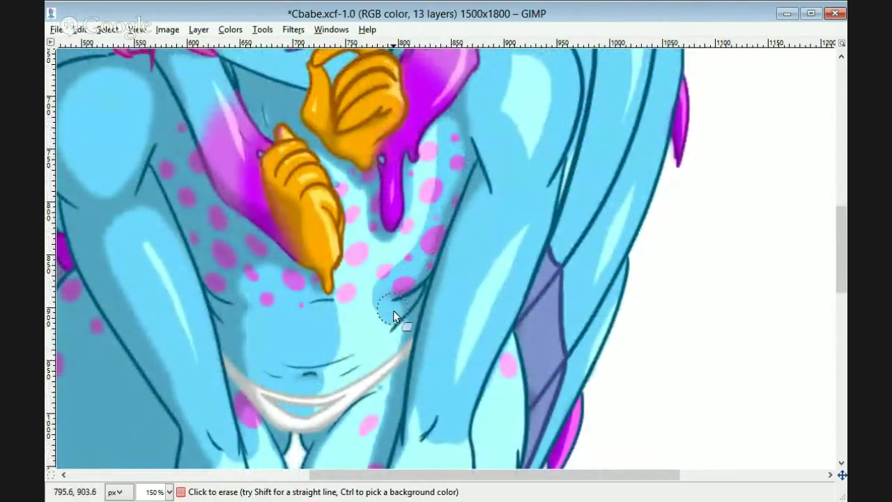
{"action": "left_click_drag", "start_coordinate": [319, 367], "coordinate": [390, 319]}
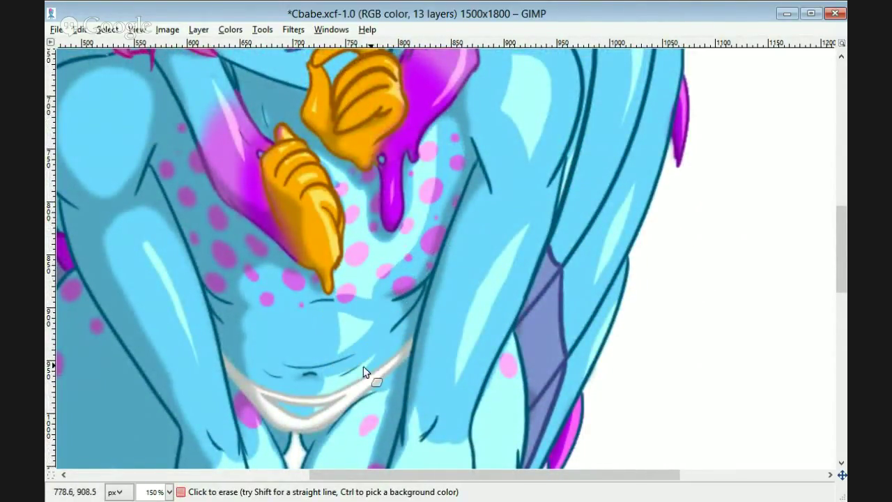
{"action": "mouse_move", "coordinate": [337, 288]}
{"action": "left_mouse_down"}
{"action": "mouse_move", "coordinate": [421, 187]}
{"action": "mouse_move", "coordinate": [426, 132]}
{"action": "left_mouse_up"}
{"action": "left_click_drag", "start_coordinate": [353, 240], "coordinate": [352, 293]}
- Erase the light layer on the lit hand, hips and thighs, leaving long tapering highlights between the contour lines
{"action": "mouse_move", "coordinate": [841, 245]}
{"action": "left_mouse_down"}
{"action": "mouse_move", "coordinate": [841, 306]}
{"action": "mouse_move", "coordinate": [841, 294]}
{"action": "left_mouse_up"}
{"action": "left_click_drag", "start_coordinate": [431, 208], "coordinate": [340, 450]}
{"action": "key", "text": "ctrl+z"}
{"action": "left_click_drag", "start_coordinate": [415, 186], "coordinate": [381, 307]}
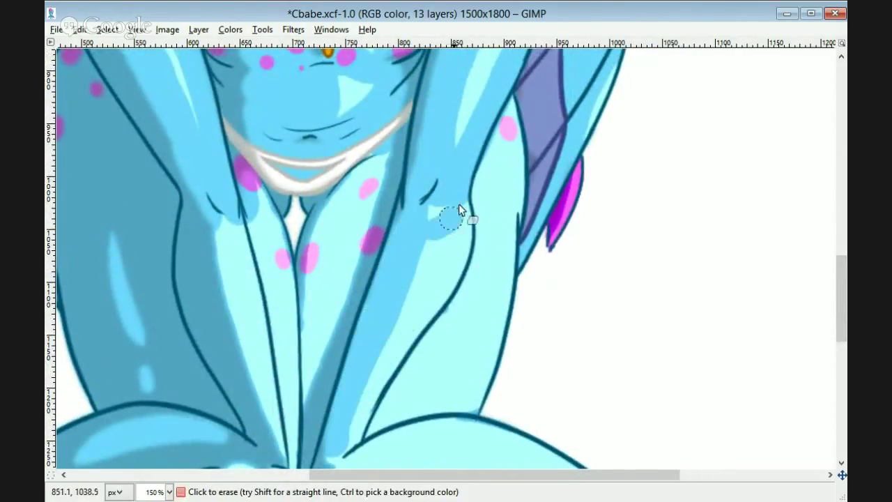
{"action": "mouse_move", "coordinate": [464, 245]}
{"action": "left_mouse_down"}
{"action": "mouse_move", "coordinate": [358, 414]}
{"action": "mouse_move", "coordinate": [486, 183]}
{"action": "mouse_move", "coordinate": [468, 190]}
{"action": "mouse_move", "coordinate": [413, 360]}
{"action": "mouse_move", "coordinate": [511, 221]}
{"action": "mouse_move", "coordinate": [504, 298]}
{"action": "mouse_move", "coordinate": [473, 395]}
{"action": "mouse_move", "coordinate": [506, 408]}
{"action": "mouse_move", "coordinate": [386, 187]}
{"action": "mouse_move", "coordinate": [315, 392]}
{"action": "mouse_move", "coordinate": [313, 221]}
{"action": "mouse_move", "coordinate": [282, 212]}
{"action": "left_mouse_up"}
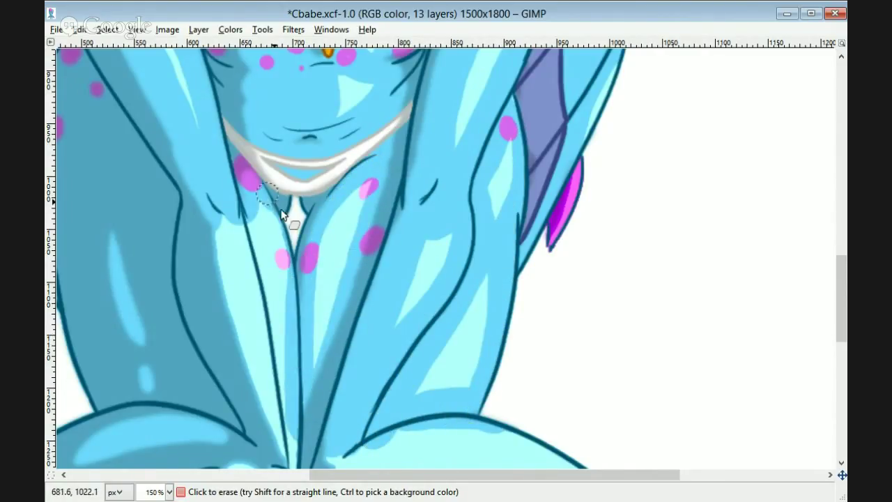
{"action": "mouse_move", "coordinate": [270, 288]}
{"action": "left_mouse_down"}
{"action": "mouse_move", "coordinate": [264, 337]}
{"action": "mouse_move", "coordinate": [277, 436]}
{"action": "left_mouse_up"}
- Erase the light layer on the lit fin and the lower leg beneath it, leaving a long curved fin highlight and a leg streak
{"action": "scroll", "coordinate": [279, 432], "scroll_direction": "down", "scroll_amount": 5}
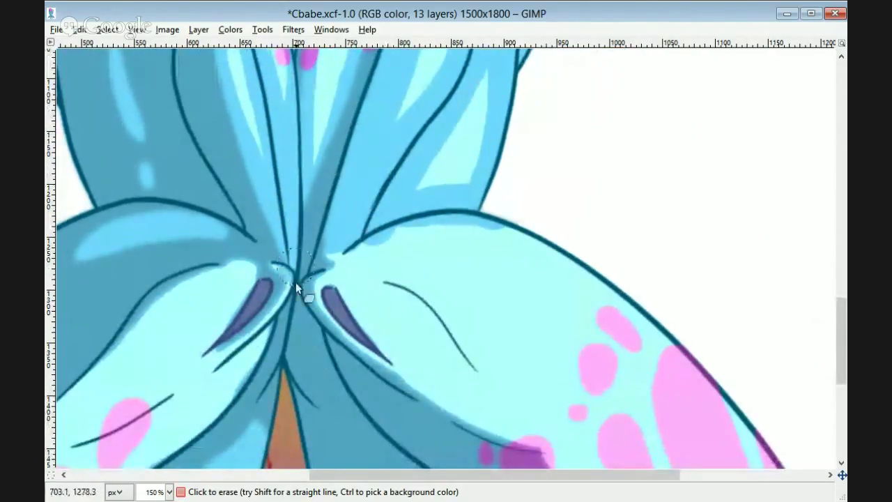
{"action": "mouse_move", "coordinate": [298, 275]}
{"action": "left_mouse_down"}
{"action": "mouse_move", "coordinate": [335, 320]}
{"action": "mouse_move", "coordinate": [344, 285]}
{"action": "mouse_move", "coordinate": [382, 299]}
{"action": "mouse_move", "coordinate": [470, 390]}
{"action": "mouse_move", "coordinate": [537, 428]}
{"action": "left_mouse_up"}
{"action": "scroll", "coordinate": [536, 428], "scroll_direction": "down", "scroll_amount": 2}
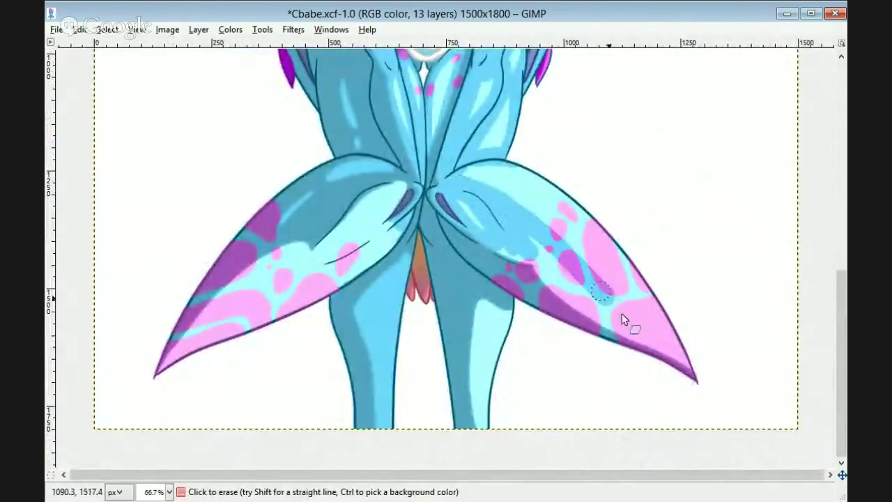
{"action": "left_click_drag", "start_coordinate": [563, 298], "coordinate": [659, 320]}
{"action": "left_click_drag", "start_coordinate": [489, 307], "coordinate": [480, 448]}
{"action": "left_click_drag", "start_coordinate": [481, 448], "coordinate": [509, 318]}
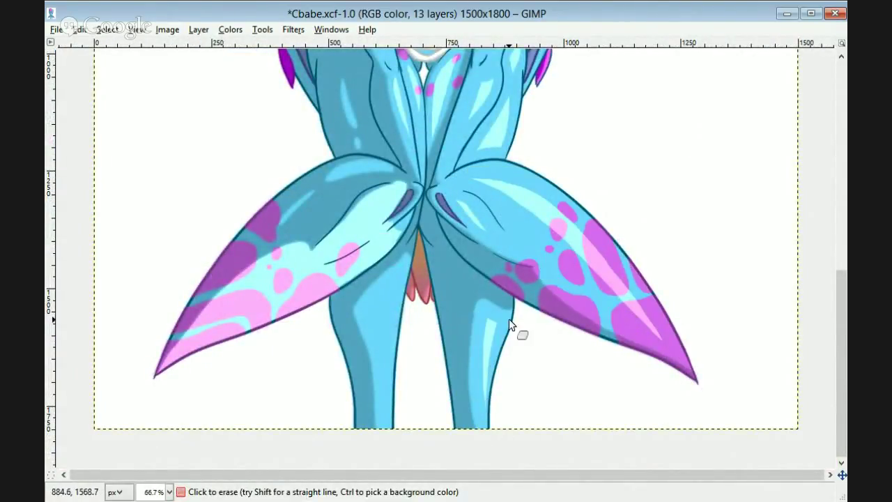
- Erase the light layer on the opposite fin, leaving highlights through its middle, and repeat the last filter on the layer
{"action": "left_click_drag", "start_coordinate": [394, 224], "coordinate": [277, 313]}
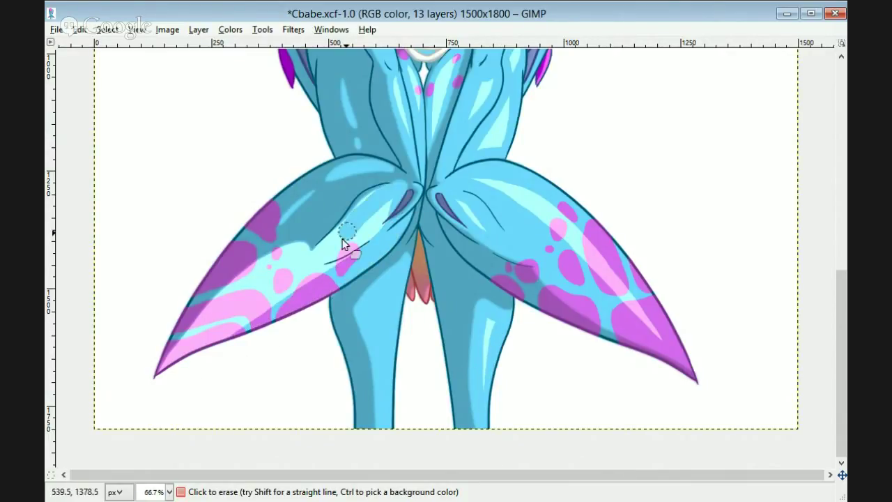
{"action": "left_click_drag", "start_coordinate": [274, 276], "coordinate": [200, 355]}
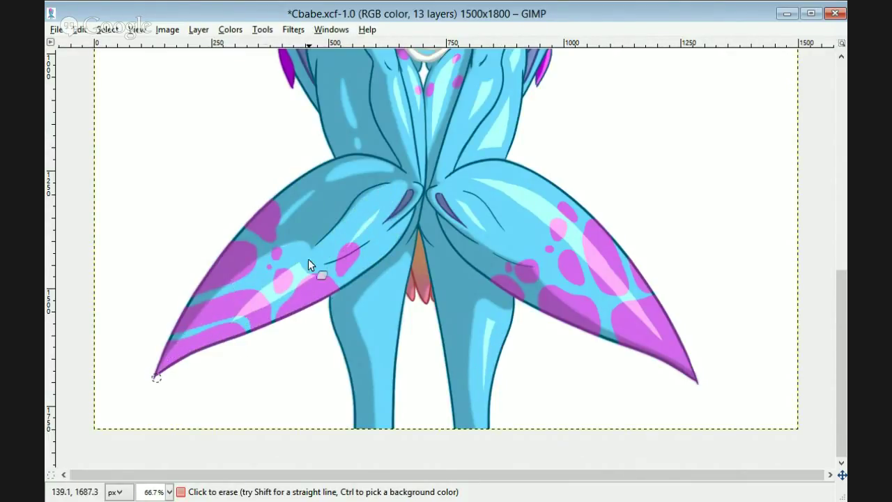
{"action": "left_click", "coordinate": [294, 30]}
{"action": "left_click", "coordinate": [295, 44]}
- Slim the nose and cheek highlights by erasing more of the light layer on the face
{"action": "left_click_drag", "start_coordinate": [840, 321], "coordinate": [840, 146]}
{"action": "key", "text": "minus"}
{"action": "key", "text": "plus"}
{"action": "key", "text": "plus"}
{"action": "key", "text": "plus"}
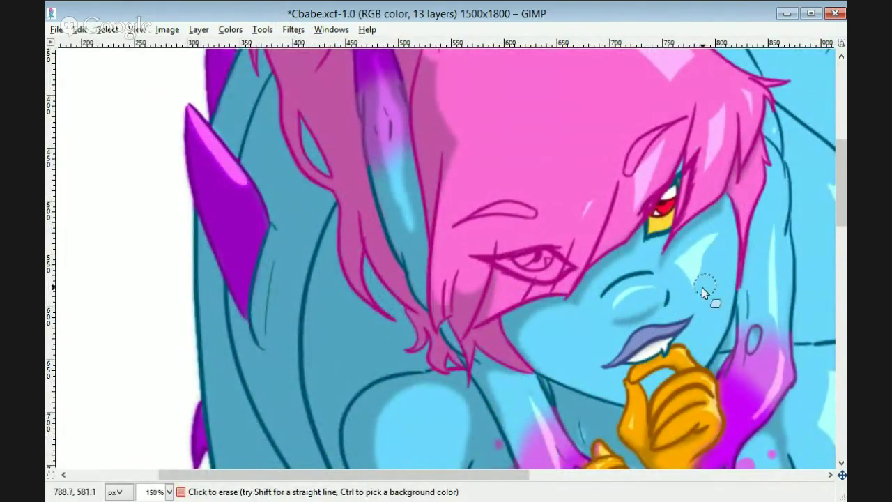
{"action": "key", "text": "ctrl+shift+j"}
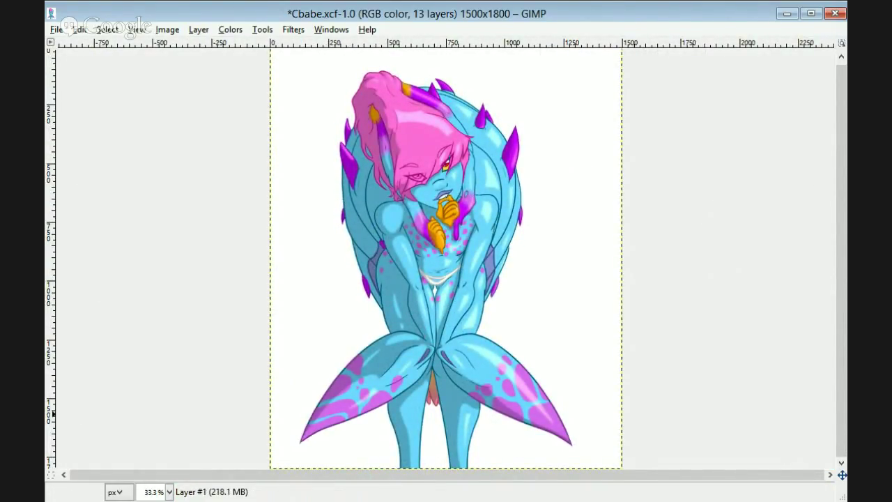
- Save the image and fill the background layer with a flat peach colour
{"action": "key", "text": "ctrl+s"}
{"action": "left_click", "coordinate": [348, 296]}
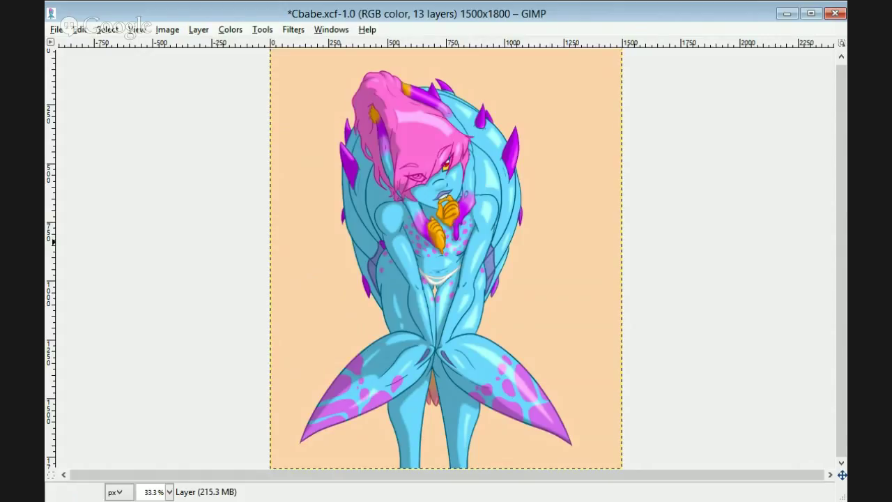
- Try gradients in several directions across the peach background
{"action": "left_click_drag", "start_coordinate": [634, 313], "coordinate": [623, 258]}
{"action": "left_click_drag", "start_coordinate": [427, 418], "coordinate": [441, 56]}
{"action": "left_click_drag", "start_coordinate": [432, 415], "coordinate": [433, 150]}
{"action": "left_click_drag", "start_coordinate": [653, 139], "coordinate": [571, 239]}
{"action": "left_click_drag", "start_coordinate": [528, 93], "coordinate": [182, 416]}
{"action": "mouse_move", "coordinate": [579, 256]}
{"action": "left_mouse_down"}
{"action": "mouse_move", "coordinate": [599, 207]}
{"action": "mouse_move", "coordinate": [573, 265]}
{"action": "left_mouse_up"}
{"action": "key", "text": "ctrl+z"}
{"action": "key", "text": "ctrl+z"}
{"action": "key", "text": "ctrl+z"}
- Blend the background diagonally from pale cream near the image's upper-right corner to peach toward the lower left
{"action": "left_click_drag", "start_coordinate": [523, 99], "coordinate": [314, 334]}
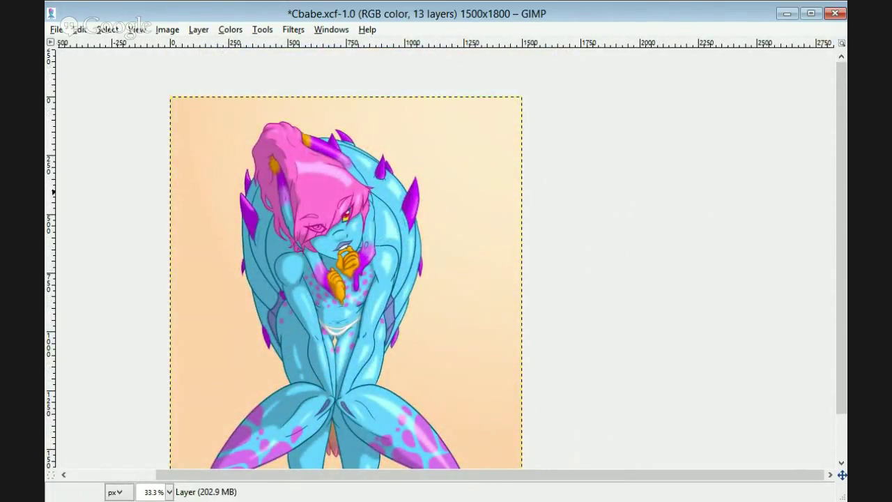
- Try painting a looping trail of glowing yellow sparkles around the figure
{"action": "mouse_move", "coordinate": [283, 105]}
{"action": "left_mouse_down"}
{"action": "mouse_move", "coordinate": [446, 249]}
{"action": "mouse_move", "coordinate": [243, 338]}
{"action": "left_mouse_up"}
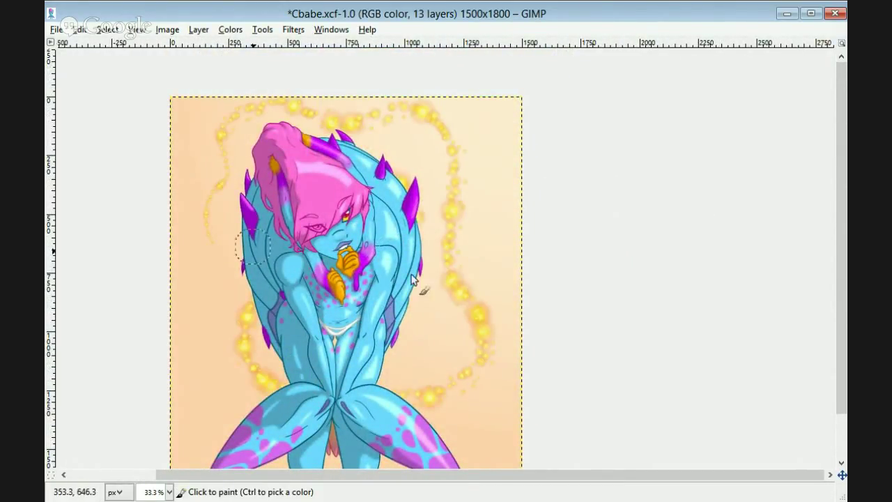
{"action": "left_click_drag", "start_coordinate": [607, 236], "coordinate": [637, 168]}
{"action": "key", "text": "ctrl+z"}
- Paint winding trails of glowing yellow sparkles down both sides of the background behind the figure
{"action": "left_click_drag", "start_coordinate": [241, 72], "coordinate": [241, 226]}
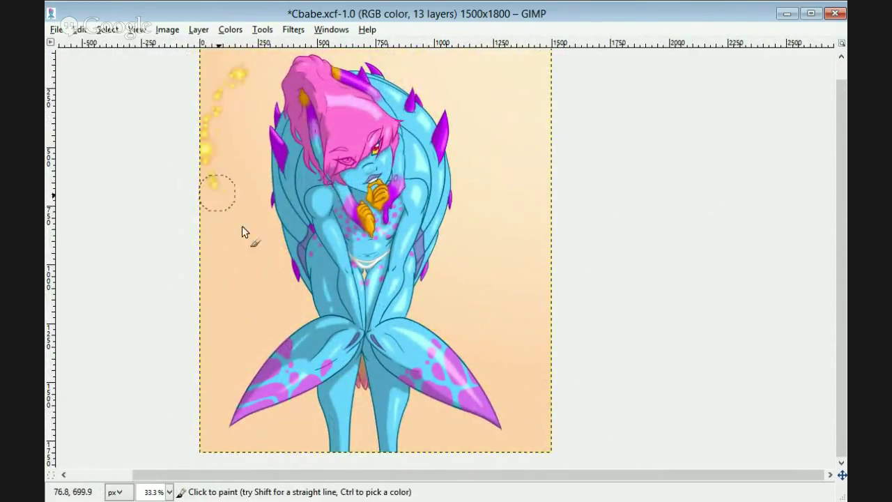
{"action": "mouse_move", "coordinate": [507, 367]}
{"action": "left_mouse_down"}
{"action": "mouse_move", "coordinate": [535, 134]}
{"action": "mouse_move", "coordinate": [523, 258]}
{"action": "left_mouse_up"}
{"action": "mouse_move", "coordinate": [505, 413]}
{"action": "left_mouse_down"}
{"action": "mouse_move", "coordinate": [542, 318]}
{"action": "mouse_move", "coordinate": [438, 170]}
{"action": "mouse_move", "coordinate": [536, 170]}
{"action": "left_mouse_up"}
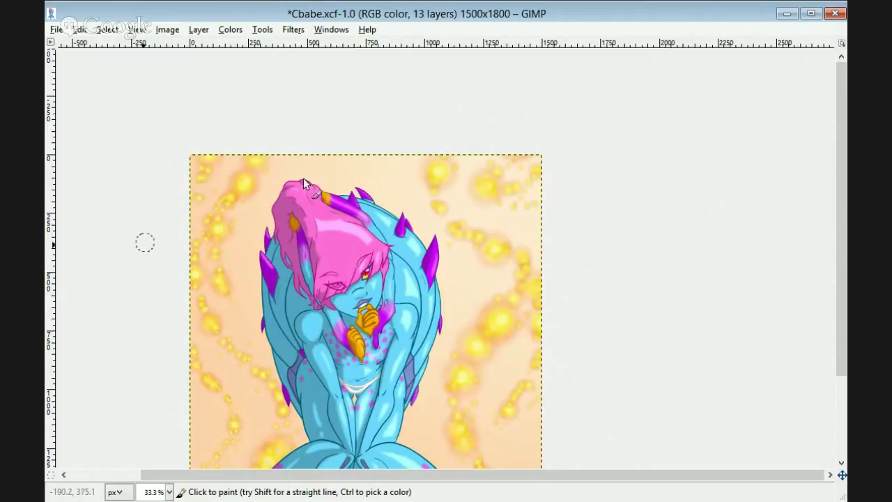
- Replace the winding sparkle trails with a sparse scattering of glowing yellow sparkles across the peach background
{"action": "scroll", "coordinate": [519, 289], "scroll_direction": "down", "scroll_amount": 2}
{"action": "scroll", "coordinate": [519, 289], "scroll_direction": "left", "scroll_amount": 1}
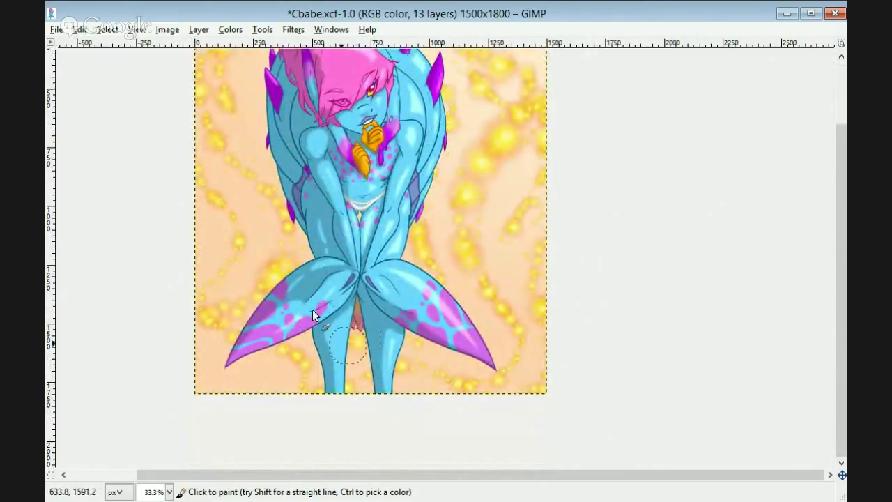
{"action": "left_click_drag", "start_coordinate": [217, 408], "coordinate": [232, 476]}
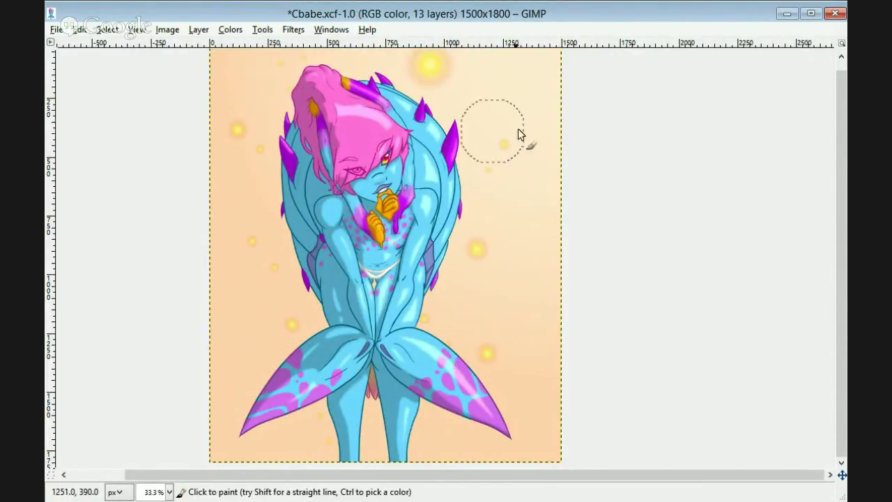
{"action": "left_click", "coordinate": [244, 343]}
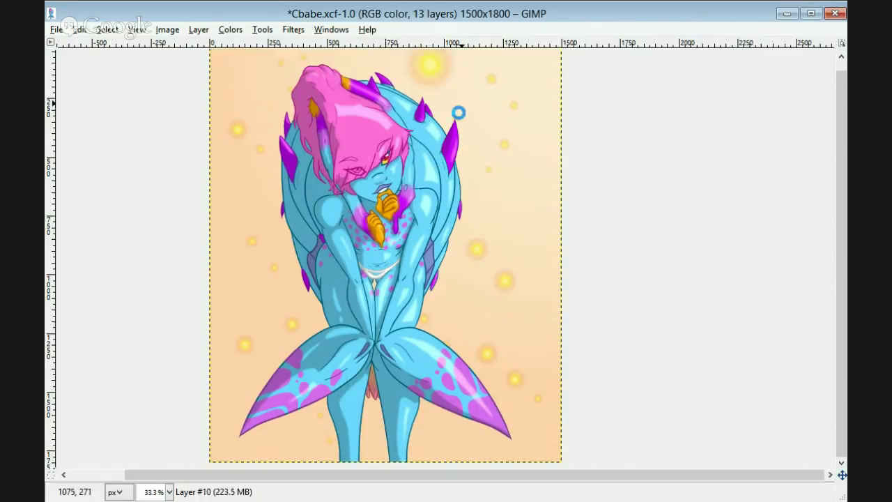
{"action": "key", "text": "ctrl+z"}
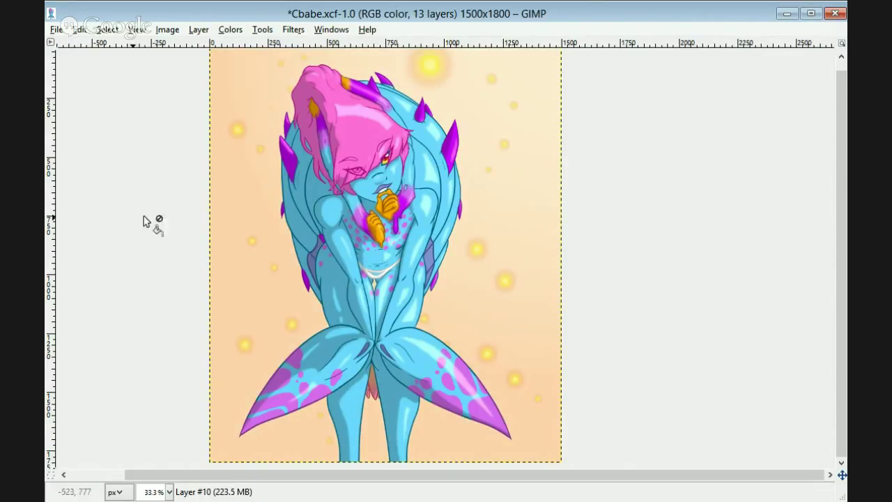
- Lay a translucent pale yellow gradient over the whole picture, fading diagonally from the upper-right corner of the image to the lower-left corner
{"action": "mouse_move", "coordinate": [466, 199]}
{"action": "left_mouse_down"}
{"action": "mouse_move", "coordinate": [450, 227]}
{"action": "mouse_move", "coordinate": [460, 226]}
{"action": "mouse_move", "coordinate": [463, 212]}
{"action": "left_mouse_up"}
{"action": "key", "text": "minus"}
{"action": "left_click_drag", "start_coordinate": [554, 74], "coordinate": [249, 423]}
{"action": "left_click_drag", "start_coordinate": [521, 93], "coordinate": [255, 420]}
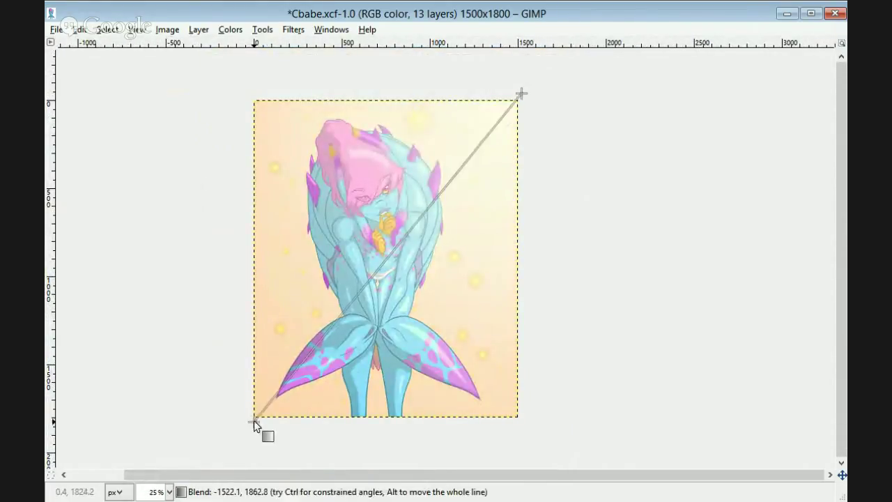
- Outline light rays with Free Select, fanning from the image's upper-right corner across its left edge and around the lower-left corner
{"action": "left_click_drag", "start_coordinate": [252, 83], "coordinate": [239, 167]}
{"action": "left_click", "coordinate": [526, 95]}
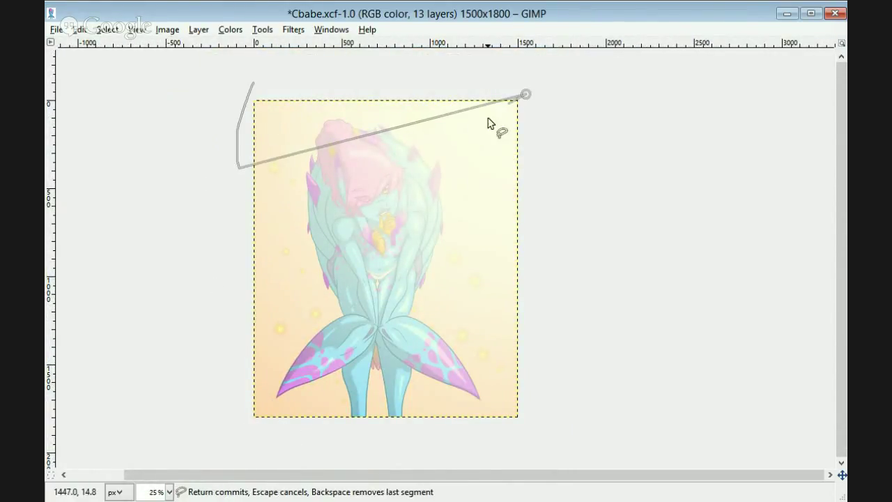
{"action": "left_click", "coordinate": [524, 97]}
{"action": "left_click_drag", "start_coordinate": [228, 296], "coordinate": [235, 319]}
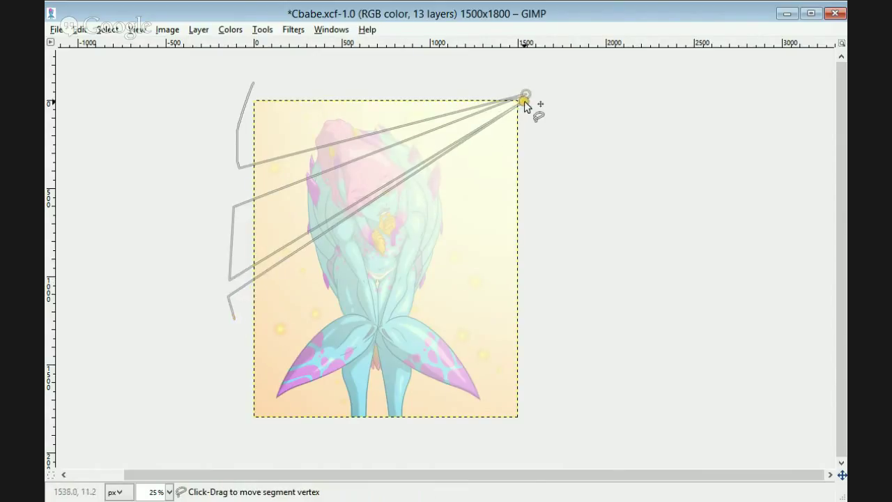
{"action": "left_click", "coordinate": [537, 91]}
{"action": "left_click", "coordinate": [234, 370]}
{"action": "left_click", "coordinate": [249, 437]}
{"action": "left_click", "coordinate": [290, 431]}
{"action": "left_click", "coordinate": [547, 77]}
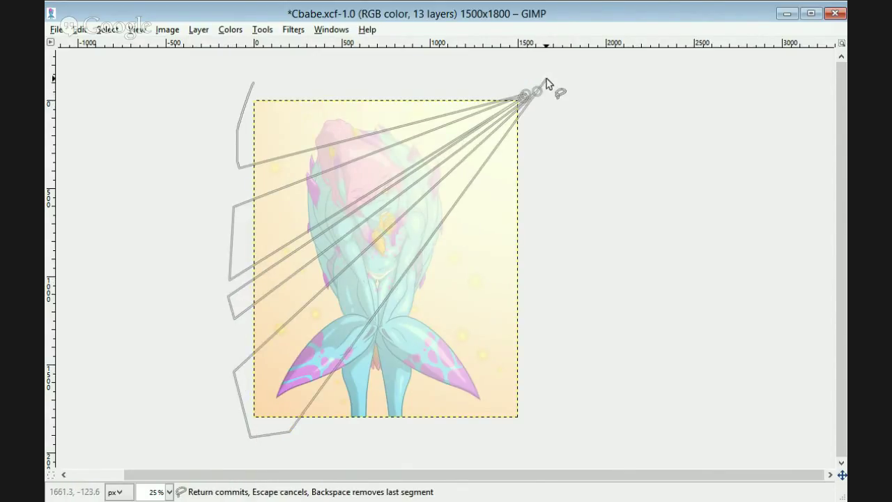
- Extend the selection outline with narrow and wide rays running from the image's upper-right corner to its bottom edge
{"action": "left_click", "coordinate": [306, 432]}
{"action": "left_click", "coordinate": [325, 432]}
{"action": "left_click", "coordinate": [525, 96]}
{"action": "left_click", "coordinate": [344, 430]}
{"action": "left_click", "coordinate": [400, 423]}
{"action": "left_click", "coordinate": [540, 85]}
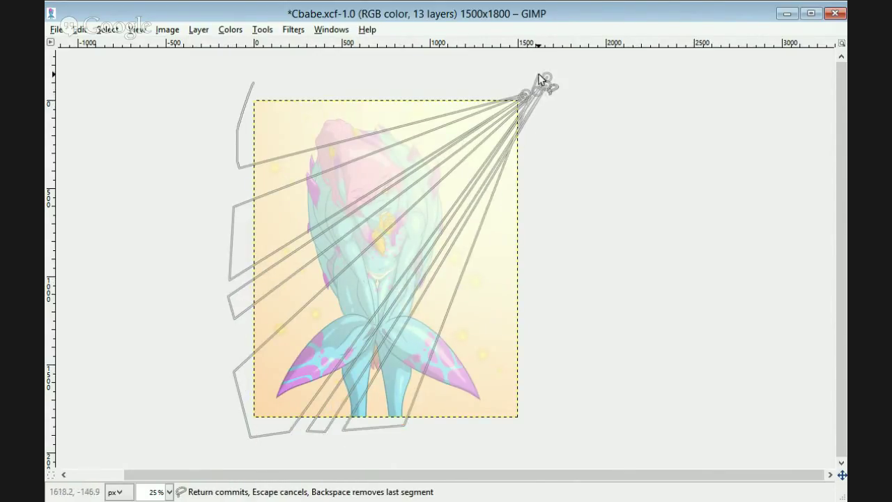
{"action": "left_click", "coordinate": [427, 426]}
{"action": "left_click", "coordinate": [483, 422]}
{"action": "left_click", "coordinate": [532, 61]}
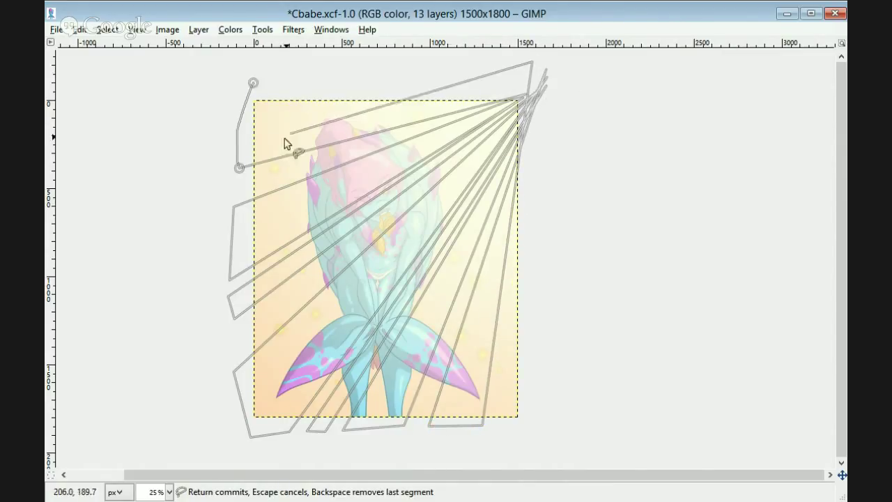
- Commit the ray selection, invert it and delete the pale gradient outside the light rays
{"action": "key", "text": "Return"}
{"action": "key", "text": "ctrl+z"}
{"action": "key", "text": "ctrl+i"}
{"action": "key", "text": "Delete"}
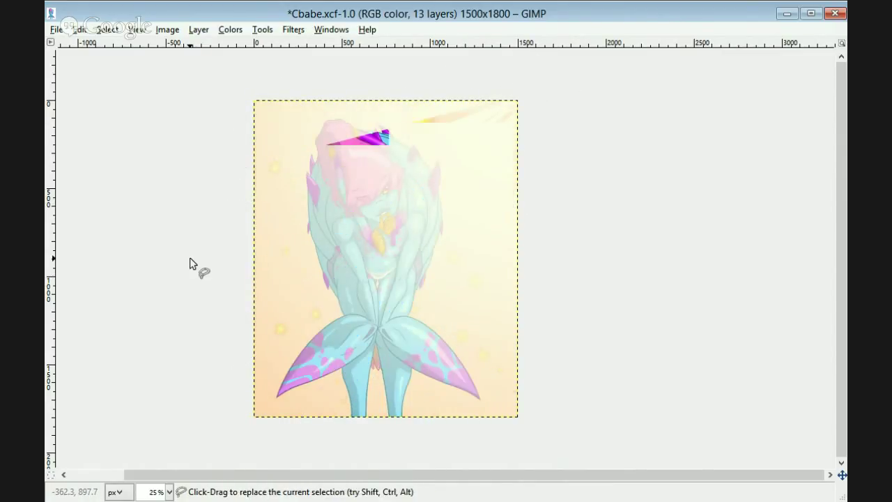
{"action": "mouse_move", "coordinate": [180, 164]}
{"action": "left_mouse_down"}
{"action": "mouse_move", "coordinate": [311, 117]}
{"action": "mouse_move", "coordinate": [493, 85]}
{"action": "left_mouse_up"}
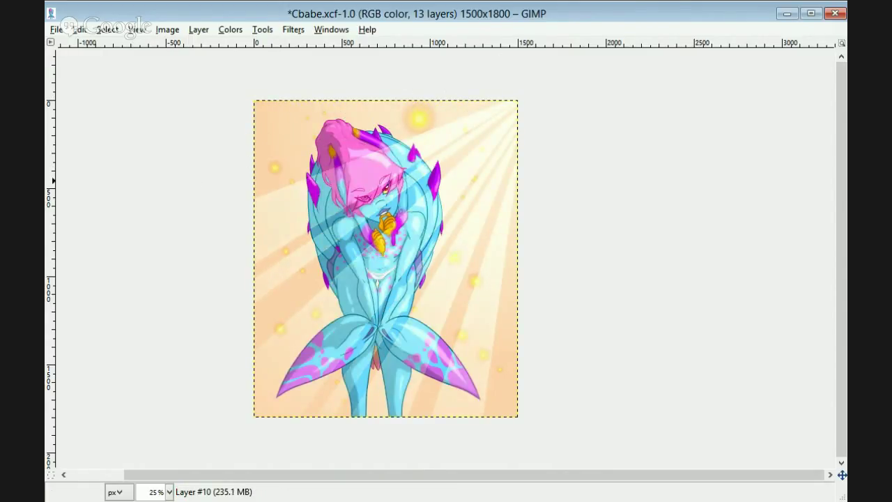
- Rotate the second light-ray layer around the image's upper-right corner so its rays fall between the original ones
{"action": "key", "text": "Page_Up"}
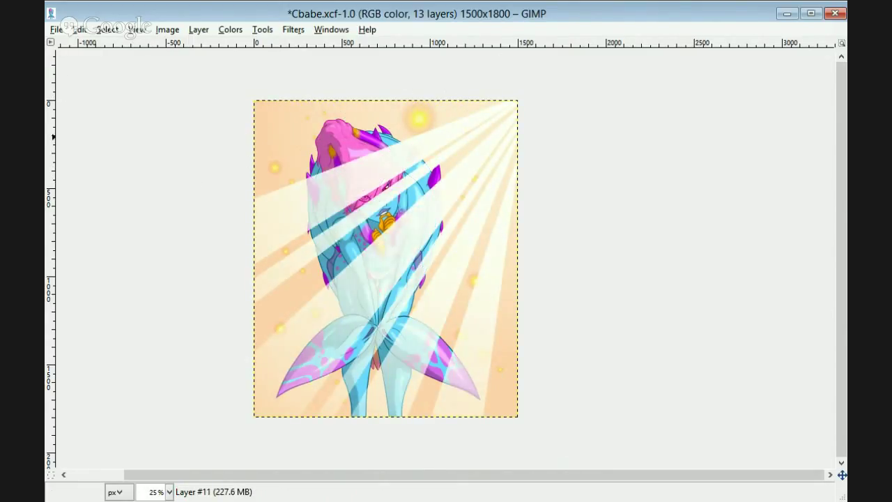
{"action": "left_click", "coordinate": [388, 260]}
{"action": "left_click_drag", "start_coordinate": [388, 260], "coordinate": [528, 92]}
{"action": "left_click_drag", "start_coordinate": [547, 333], "coordinate": [453, 369]}
{"action": "key", "text": "Return"}
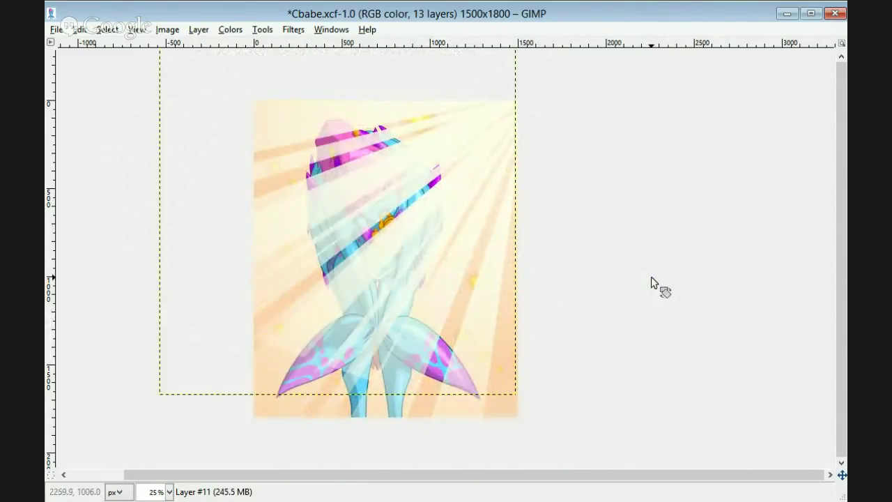
- Soften both light-ray layers to a faint glow over the background, keeping the figure clear of the rays
{"action": "left_click_drag", "start_coordinate": [308, 381], "coordinate": [248, 339]}
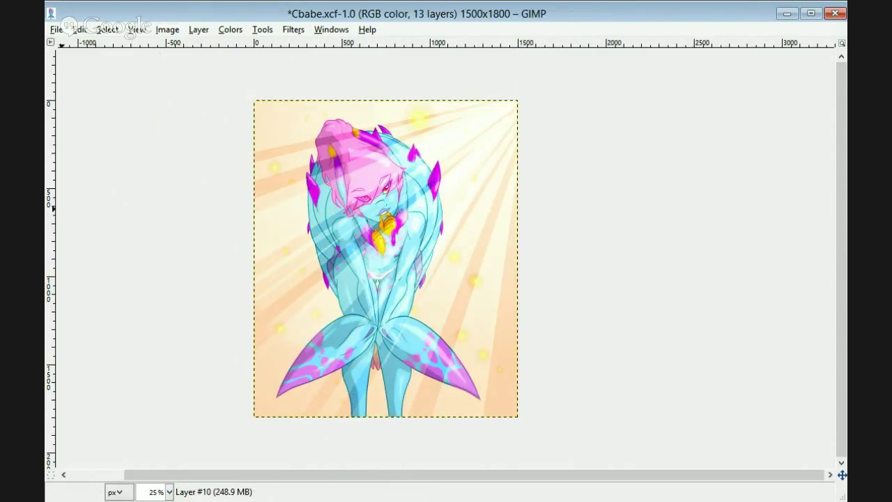
{"action": "key", "text": "Page_Up"}
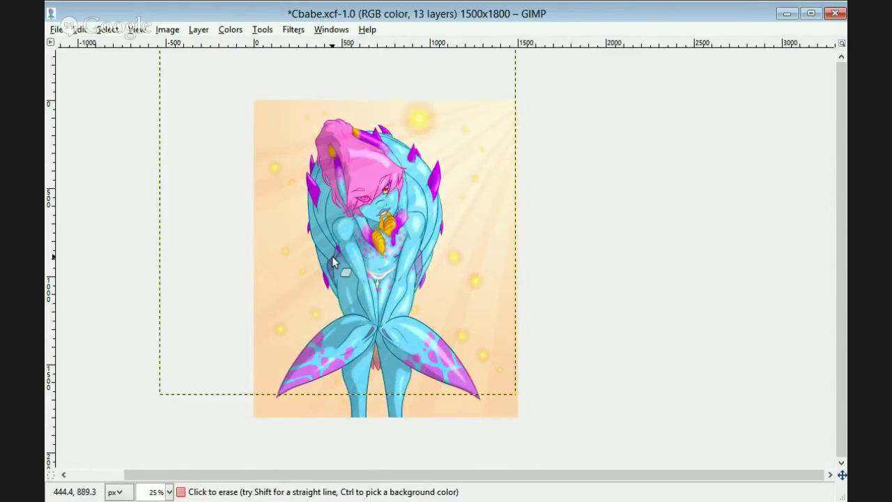
{"action": "scroll", "coordinate": [331, 256], "scroll_direction": "up", "scroll_amount": 3}
{"action": "left_click_drag", "start_coordinate": [840, 251], "coordinate": [840, 359]}
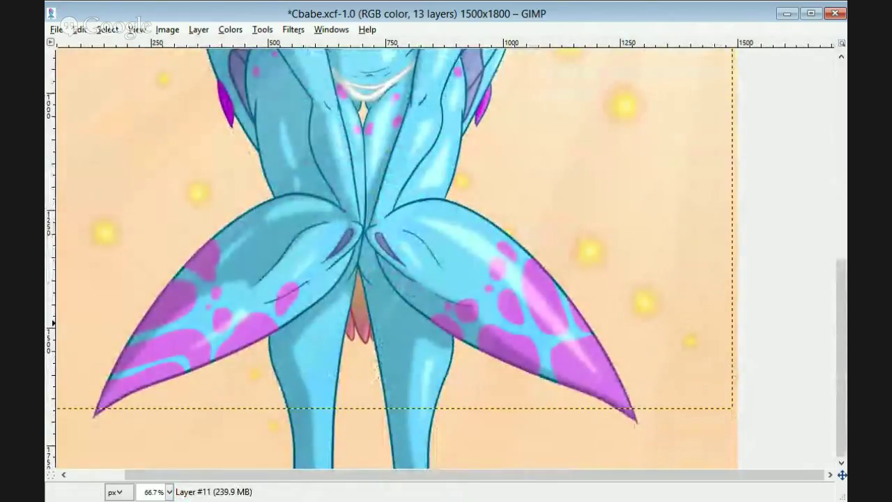
- Save the illustration as Cbabe.xcf and export it as Cbabe.png
{"action": "scroll", "coordinate": [388, 256], "scroll_direction": "down", "scroll_amount": 3}
{"action": "key", "text": "ctrl+s"}
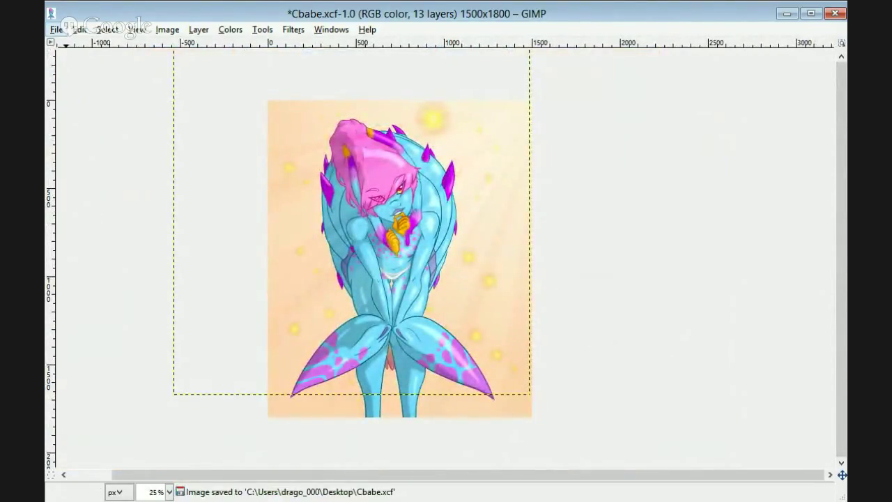
{"action": "key", "text": "ctrl+e"}
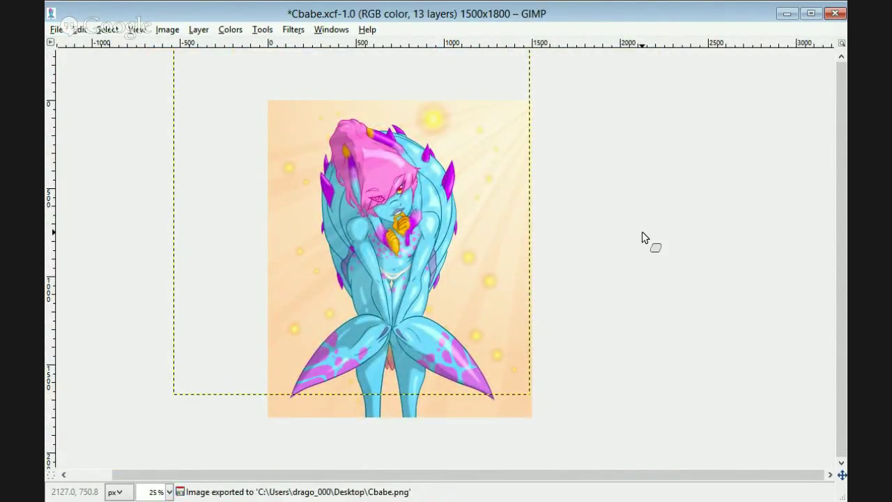